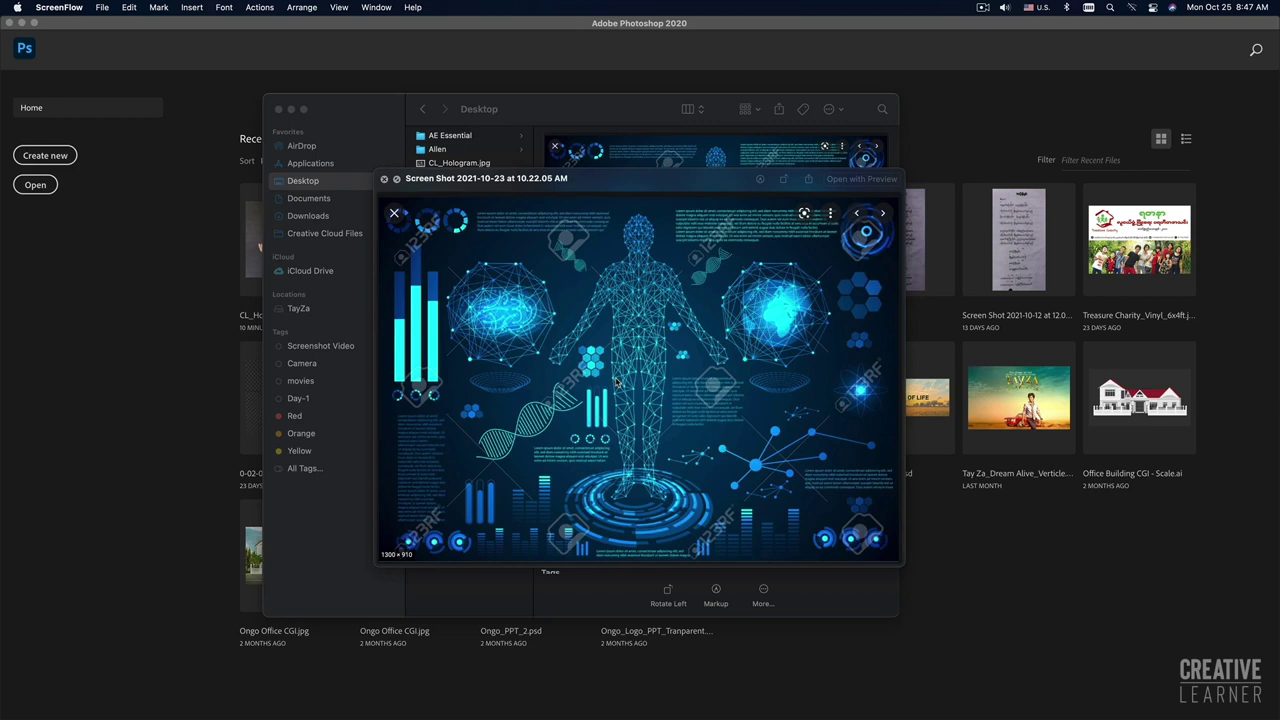
Step: Cycle through the hand, body and search-results hologram screenshots full size, then close the preview
{"action": "left_click", "coordinate": [617, 186]}
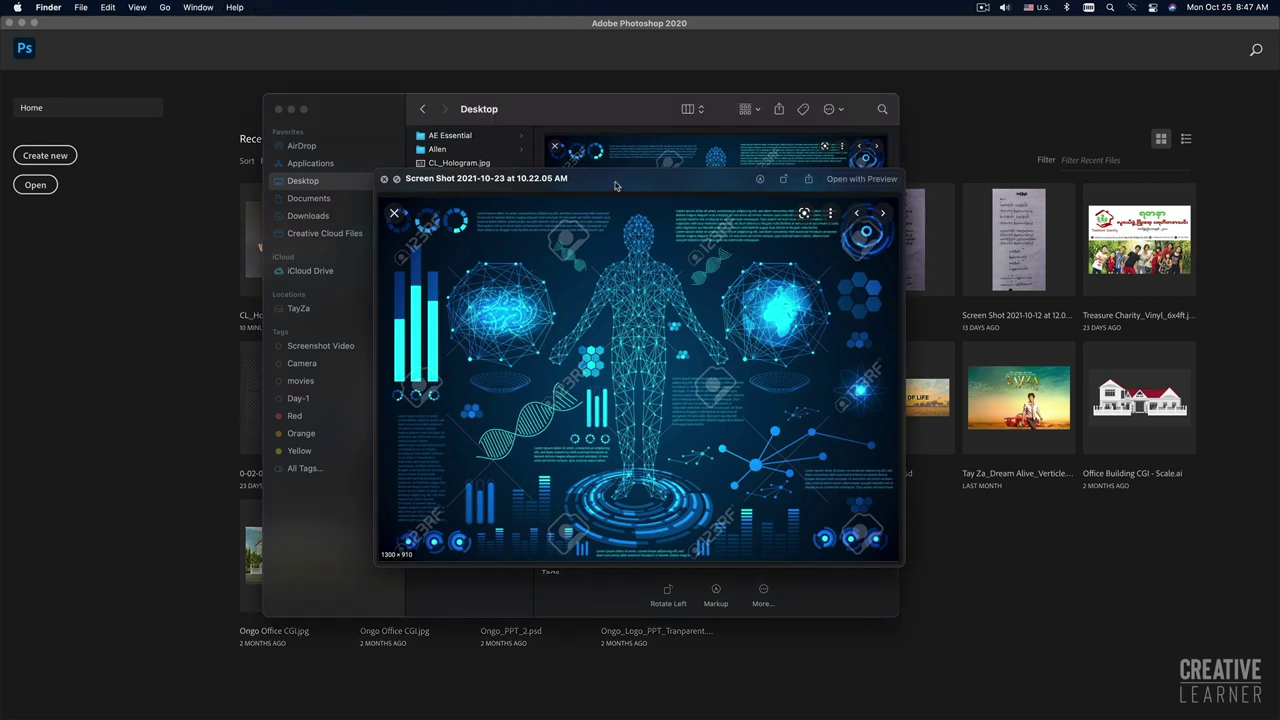
{"action": "key", "text": "Down"}
{"action": "key", "text": "Down"}
{"action": "key", "text": "Down"}
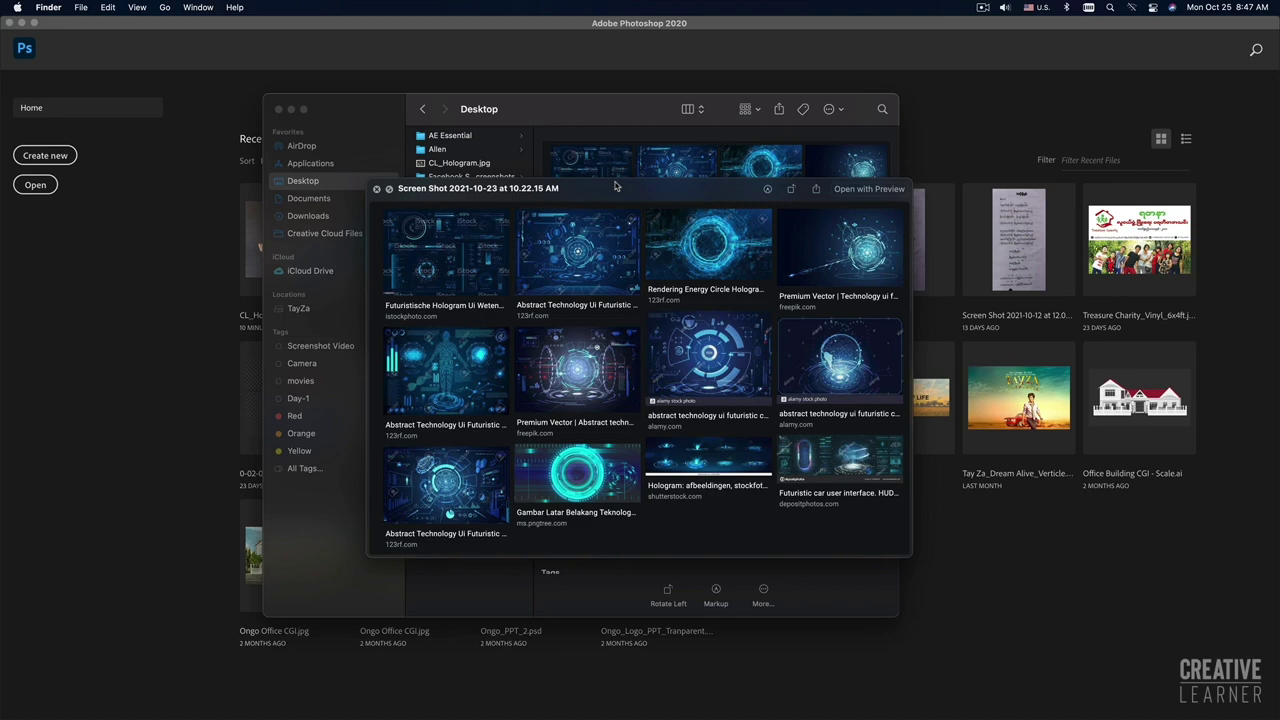
{"action": "key", "text": "Left"}
{"action": "key", "text": "Left"}
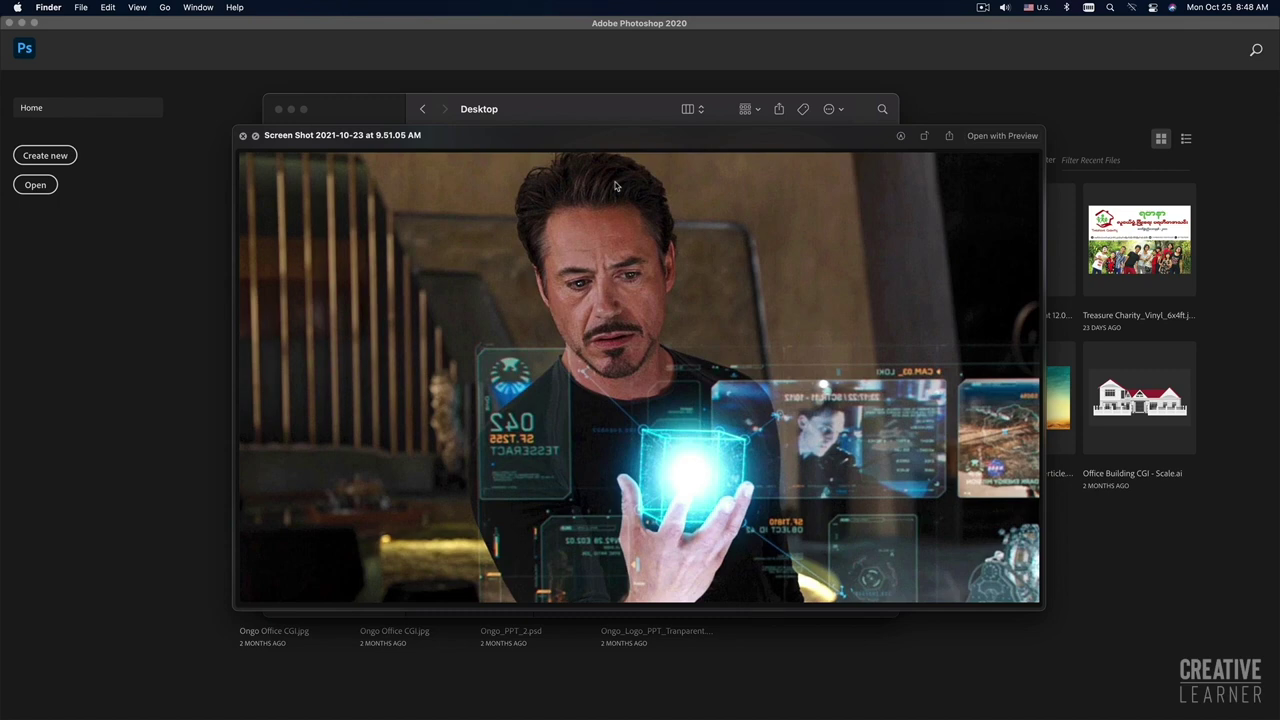
{"action": "key", "text": "Down"}
{"action": "key", "text": "Up"}
{"action": "key", "text": "Down"}
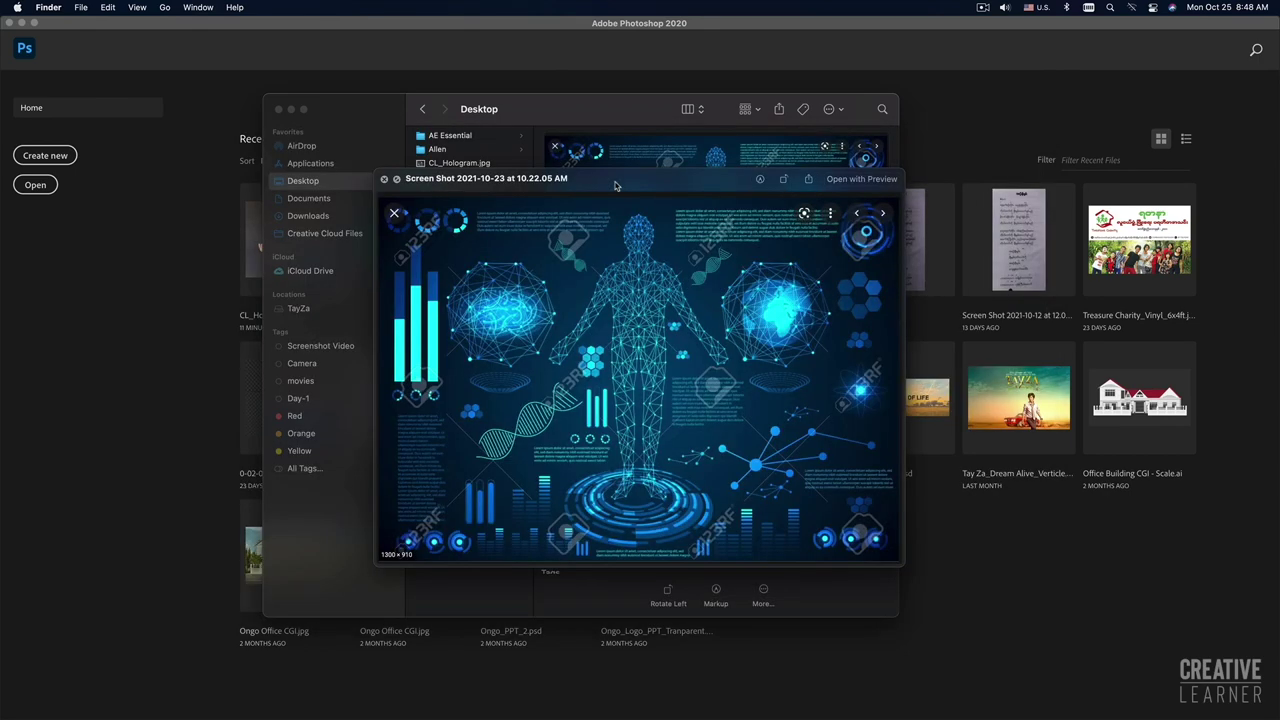
{"action": "key", "text": "Down"}
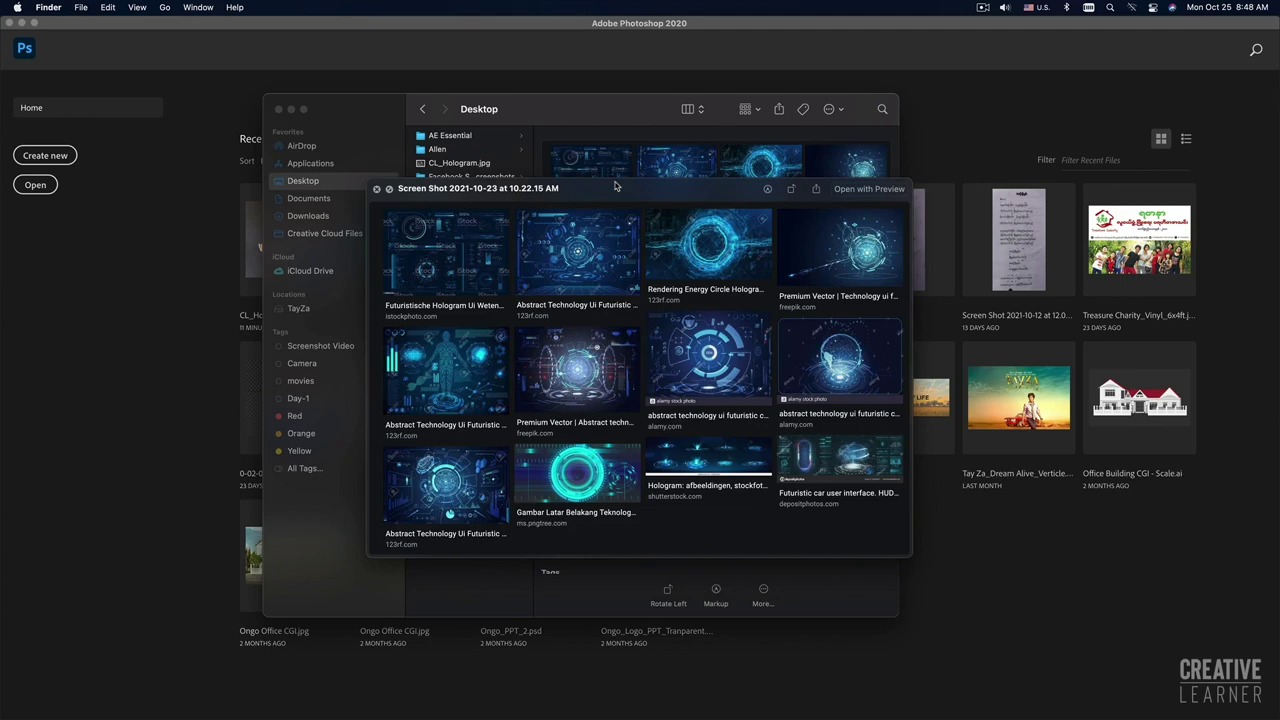
{"action": "key", "text": "Up"}
{"action": "key", "text": "Up"}
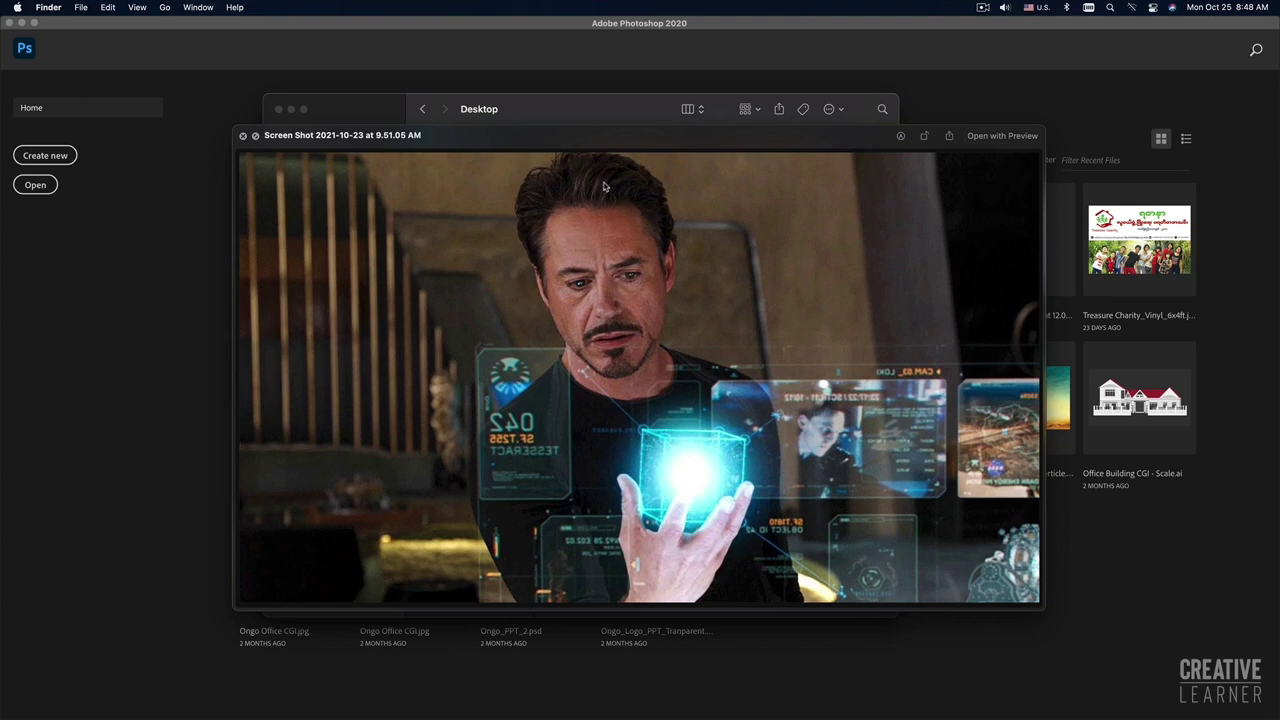
{"action": "left_click", "coordinate": [242, 135]}
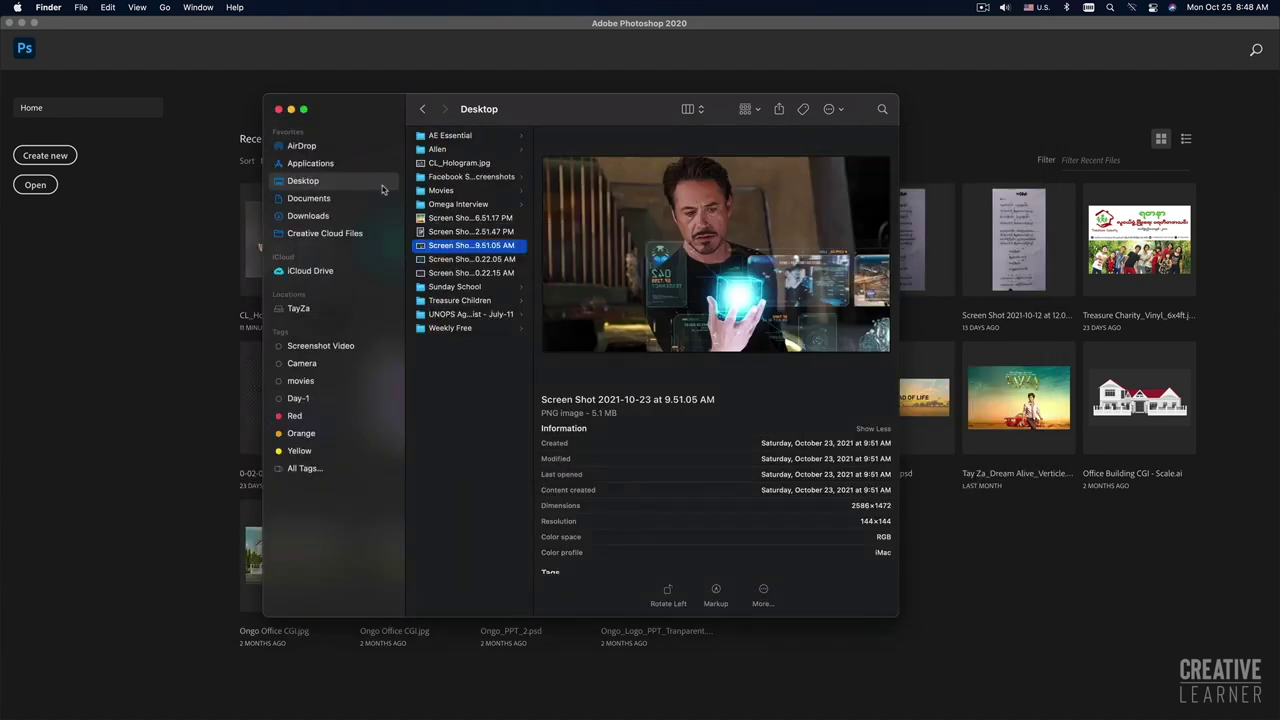
Step: Select CL_Hologram.jpg and preview the photo full size in Quick Look
{"action": "key", "text": "c"}
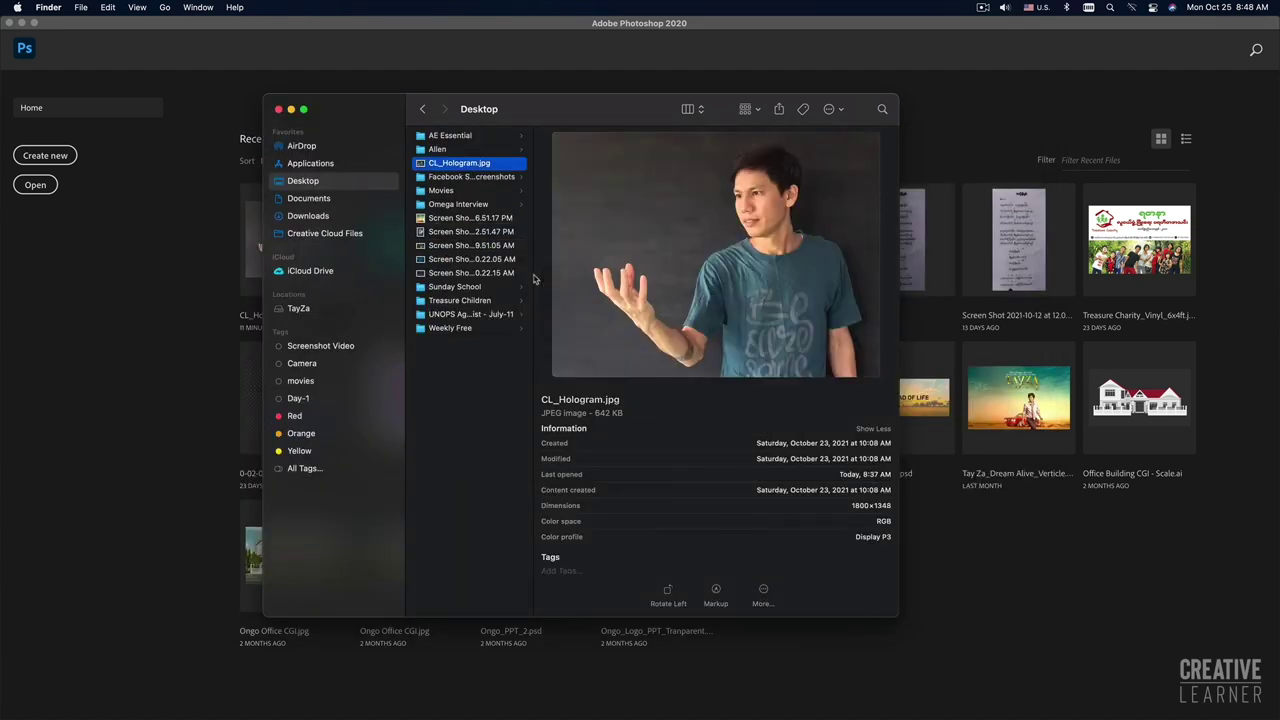
{"action": "key", "text": "space"}
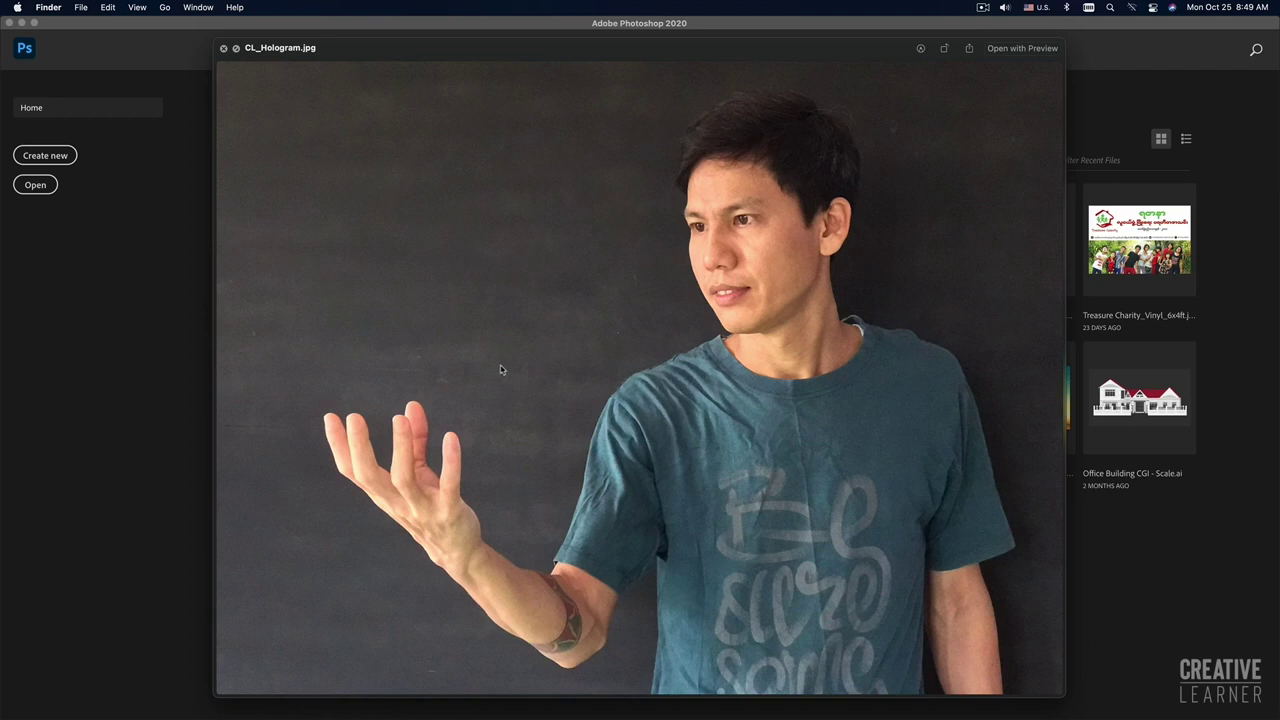
{"action": "key", "text": "super+Tab"}
{"action": "key", "text": "super+Tab"}
{"action": "key", "text": "super+Tab"}
{"action": "left_click", "coordinate": [223, 48]}
Step: Open CL_Hologram.jpg in Adobe Photoshop 2020
{"action": "left_click", "coordinate": [454, 178]}
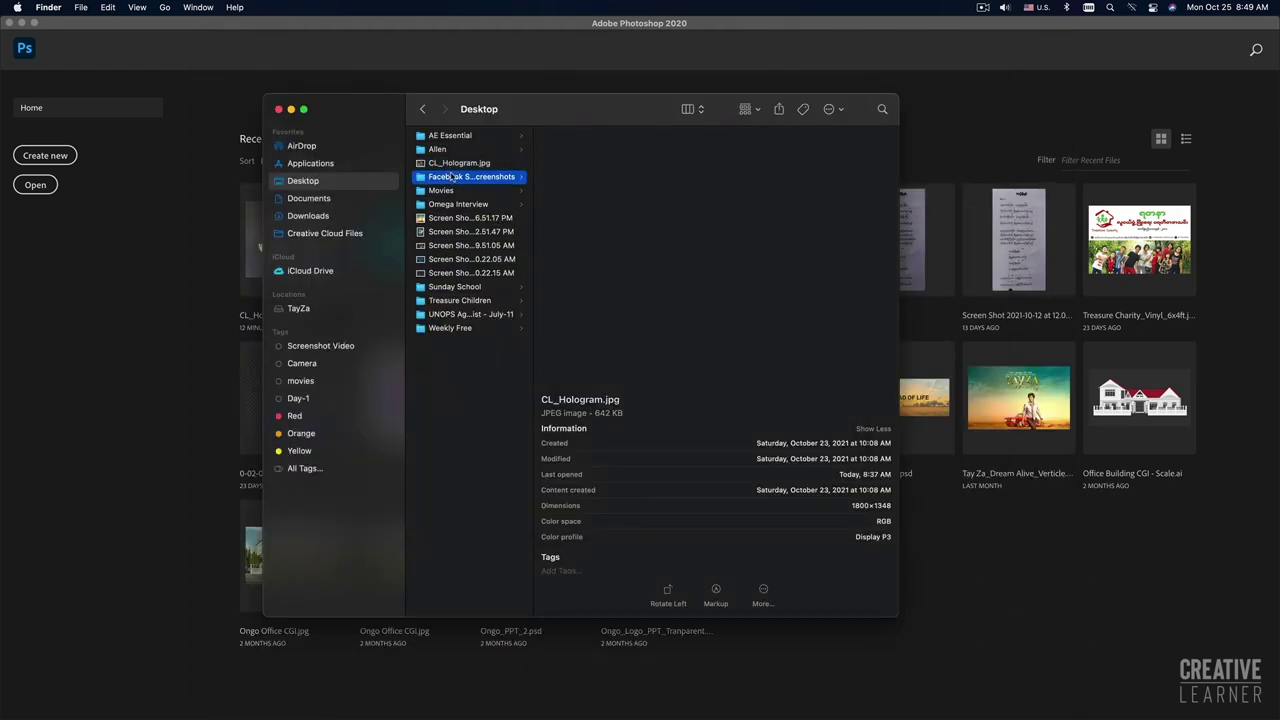
{"action": "left_click", "coordinate": [455, 166]}
{"action": "right_click", "coordinate": [457, 169]}
{"action": "mouse_move", "coordinate": [530, 184]}
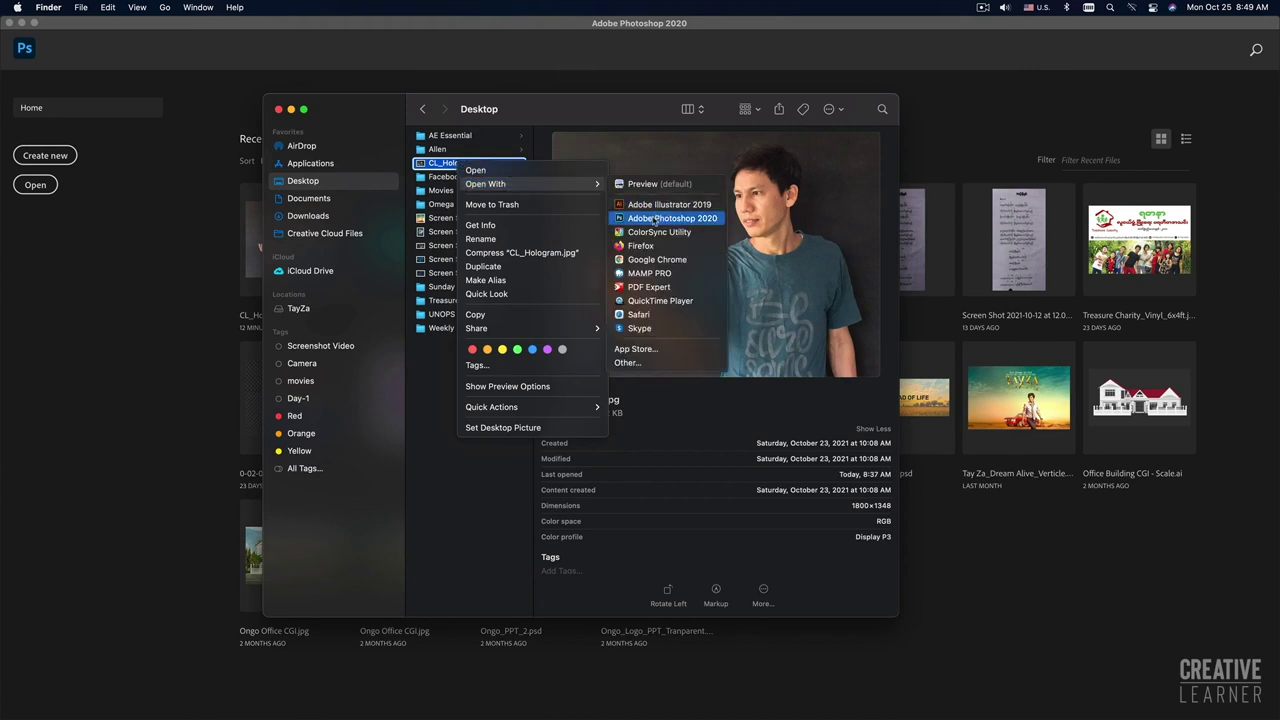
{"action": "left_click", "coordinate": [655, 219]}
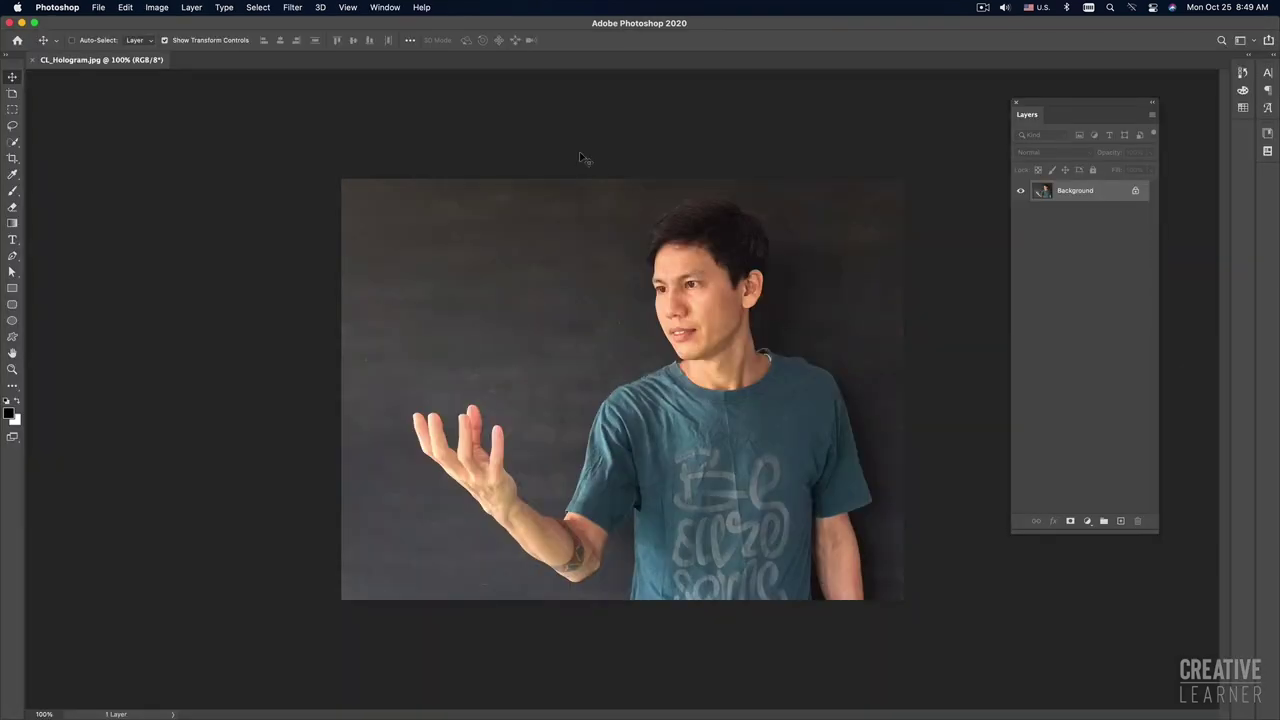
Step: Open the same CL_Hologram.jpg in Adobe Illustrator 2019
{"action": "key", "text": "super+Tab"}
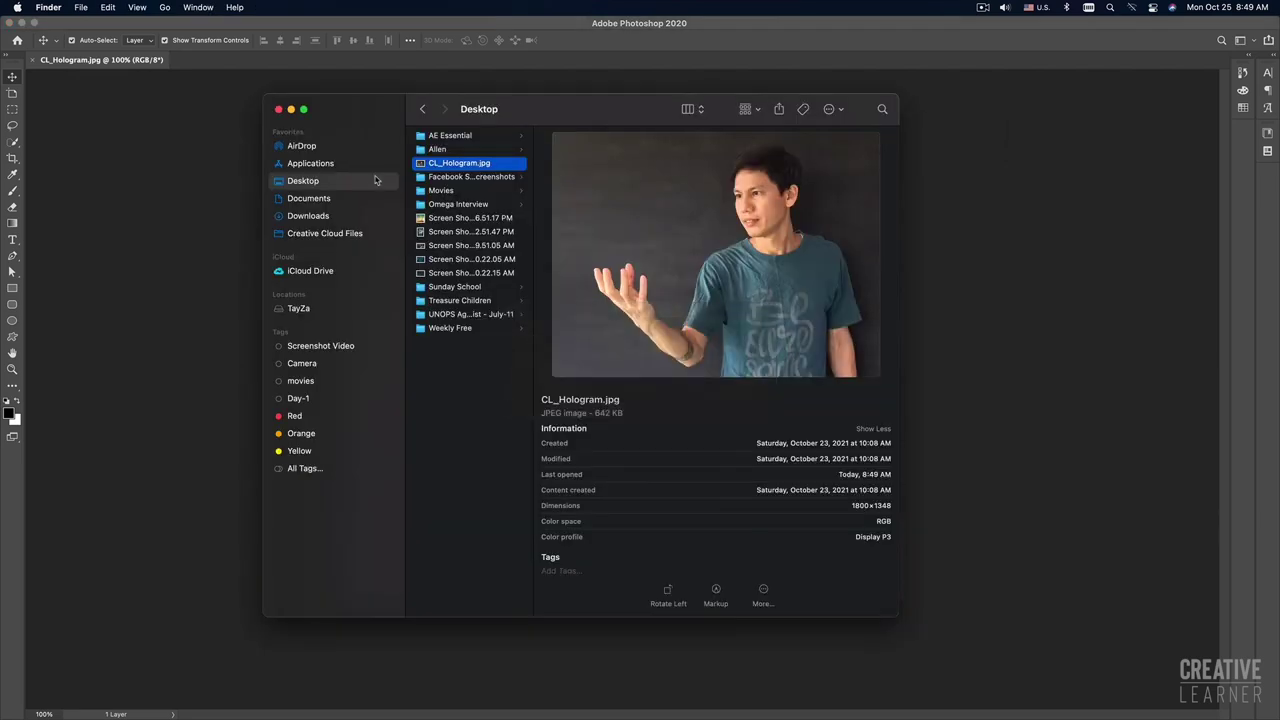
{"action": "right_click", "coordinate": [467, 167]}
{"action": "mouse_move", "coordinate": [538, 184]}
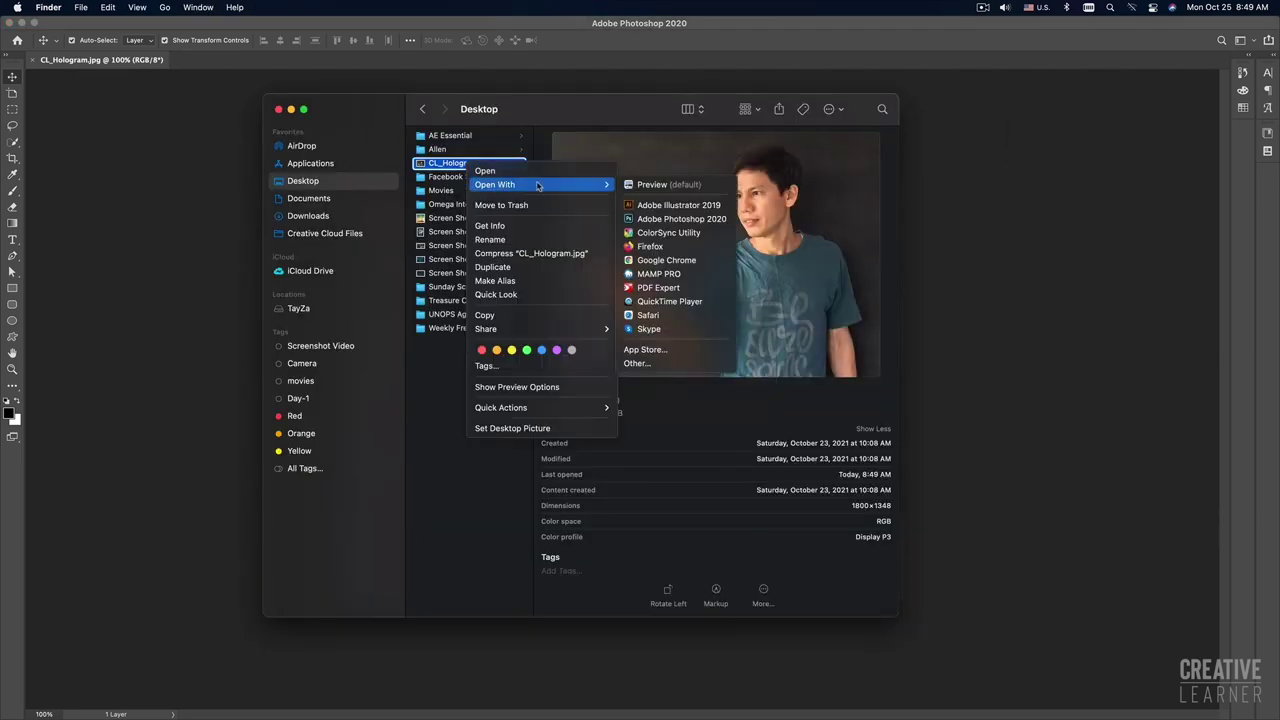
{"action": "left_click", "coordinate": [658, 208]}
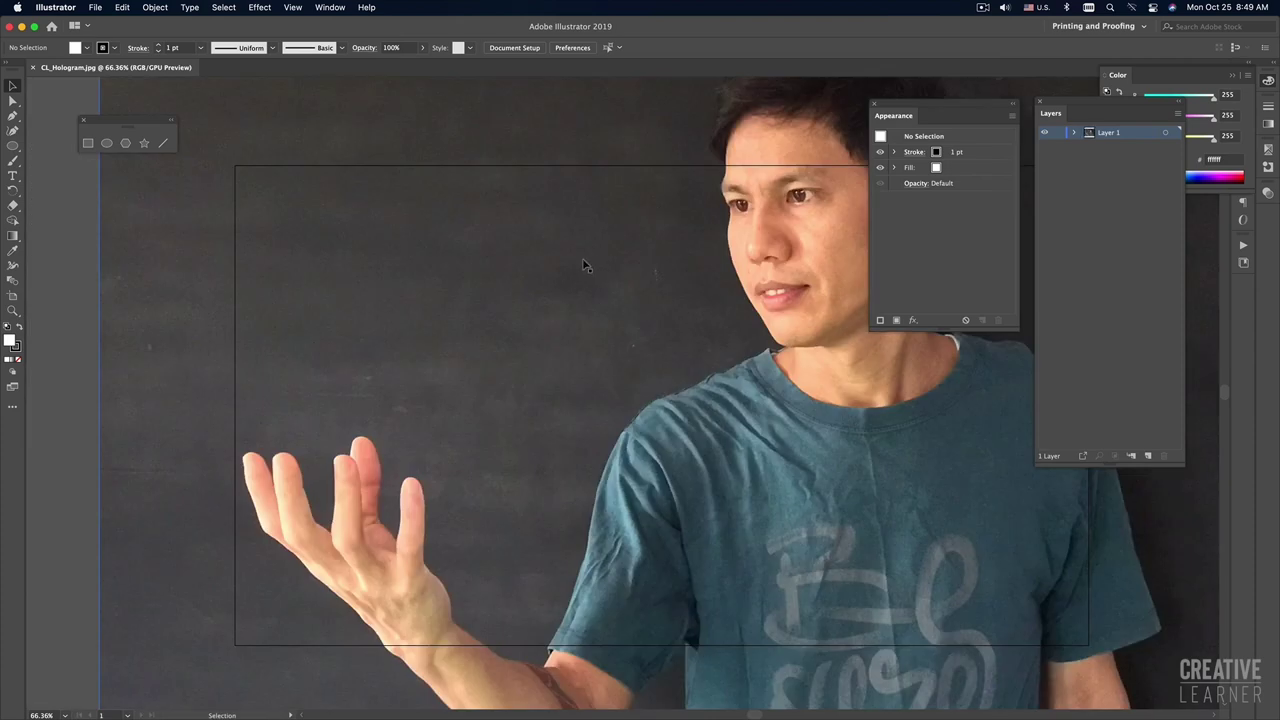
Step: Drag the artboard's top, bottom, right and left edges to the photo's edges (about 1788 × 1348 px)
{"action": "key", "text": "super+minus"}
{"action": "key", "text": "super+minus"}
{"action": "key", "text": "super+minus"}
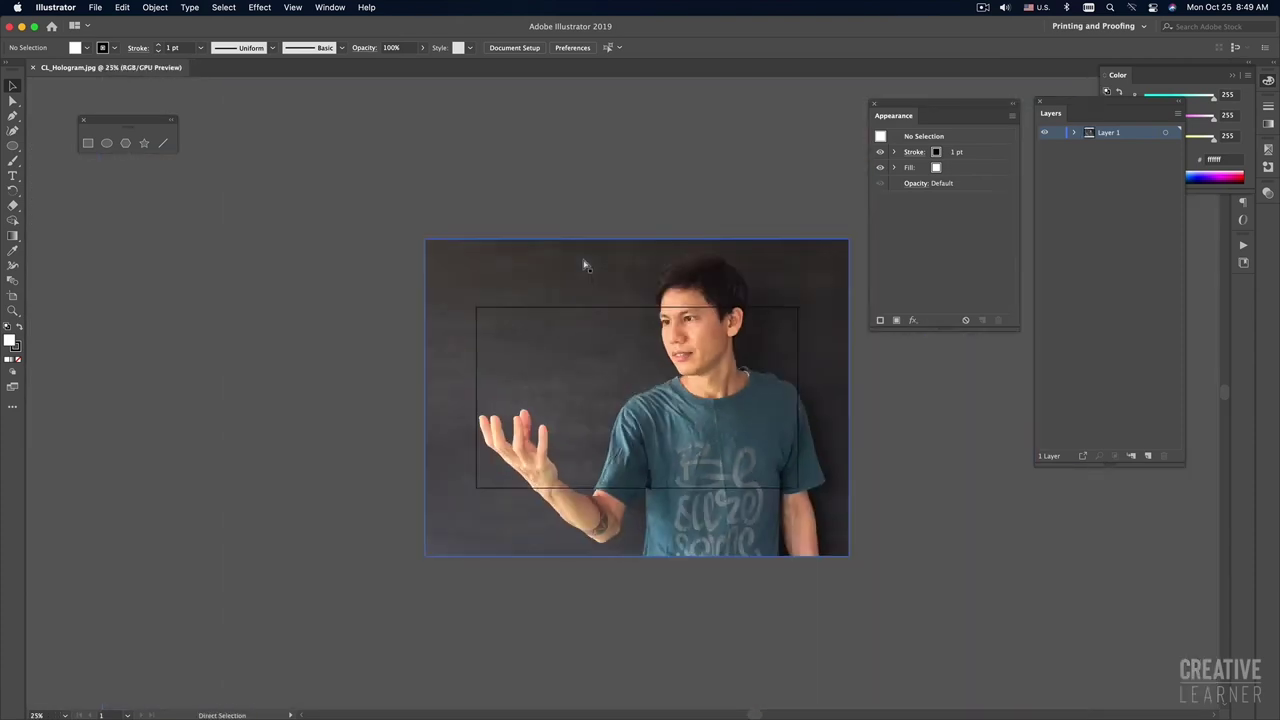
{"action": "key", "text": "super+Tab"}
{"action": "key", "text": "super+Tab"}
{"action": "key", "text": "super+Tab"}
{"action": "key", "text": "super+Tab"}
{"action": "key", "text": "super+Tab"}
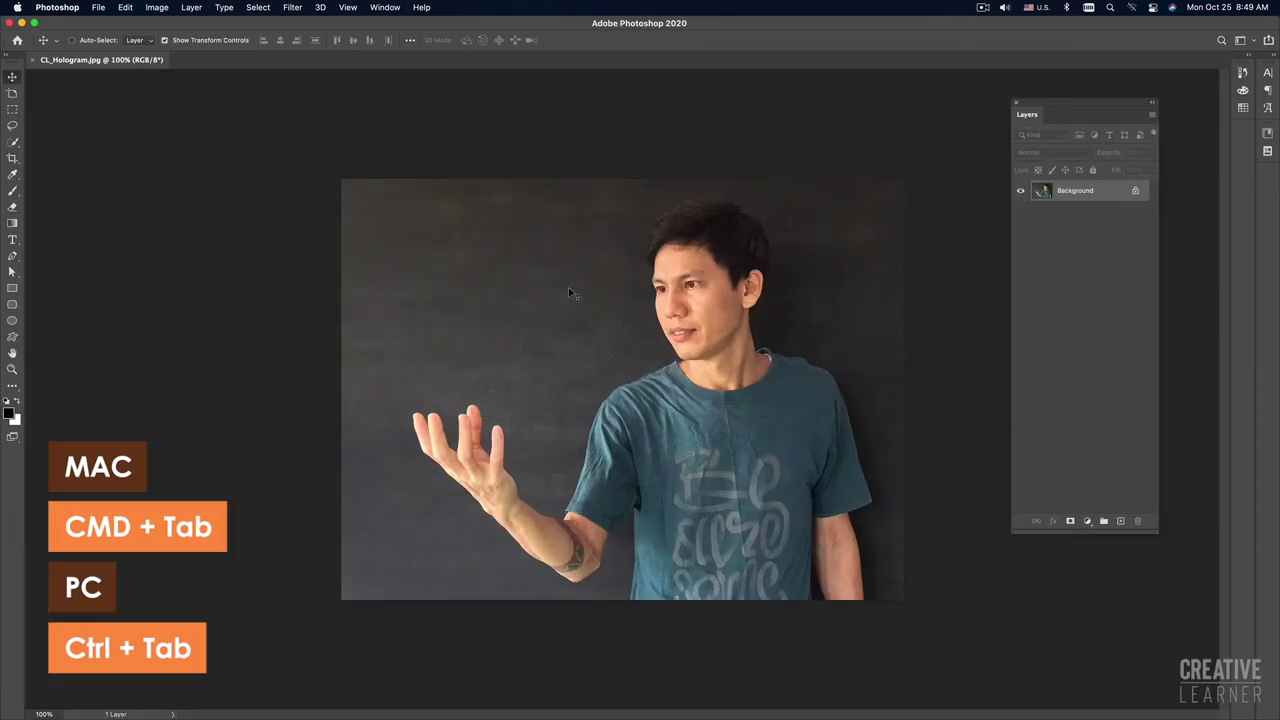
{"action": "key", "text": "super+Tab"}
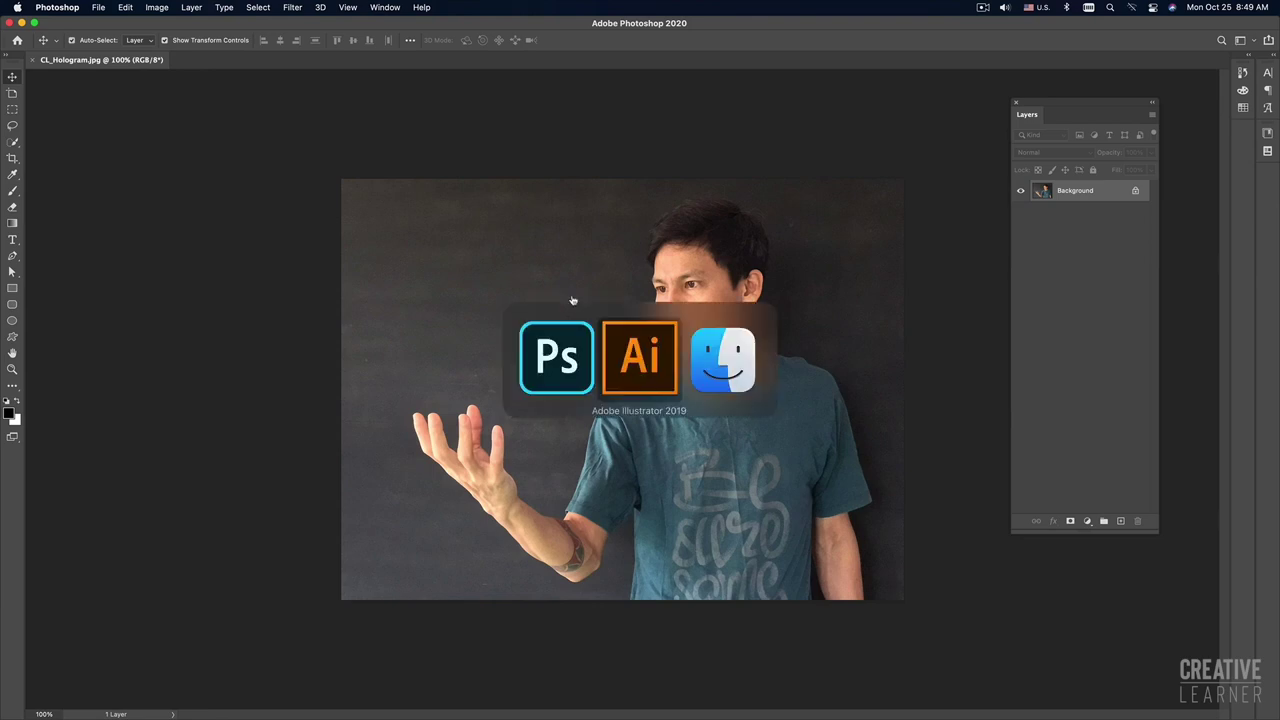
{"action": "key", "text": "shift+o"}
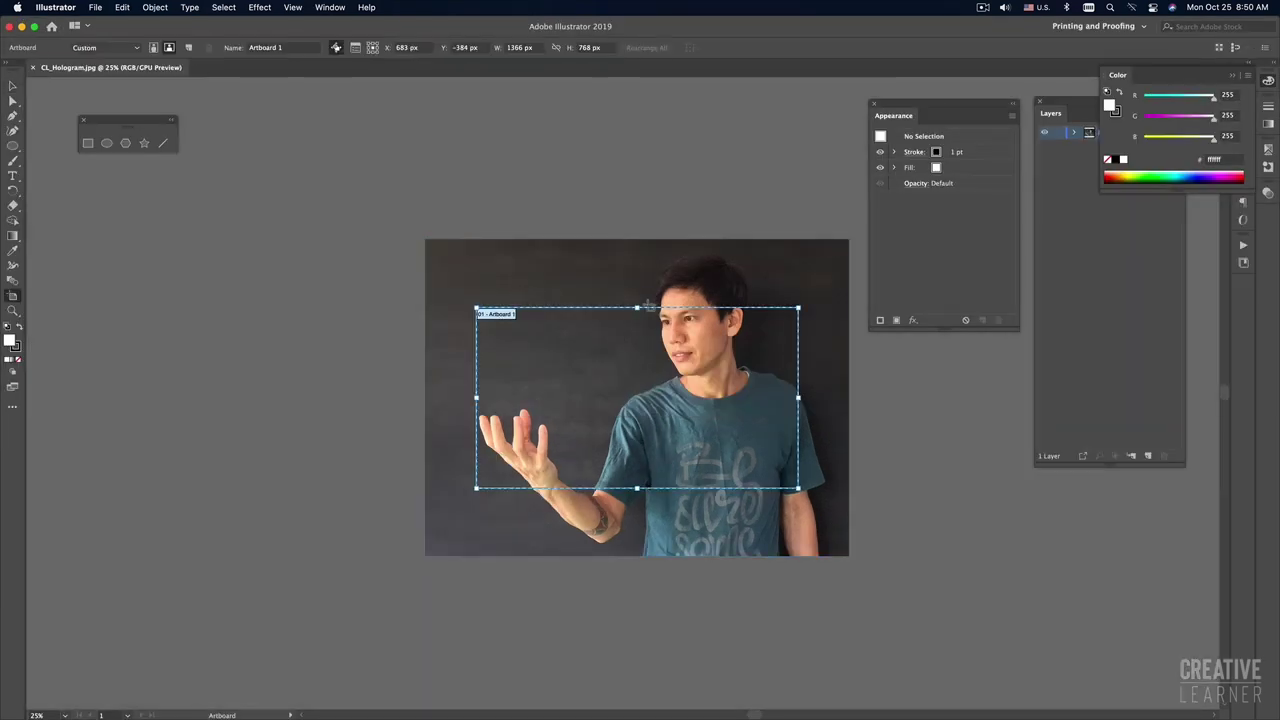
{"action": "left_click_drag", "start_coordinate": [637, 308], "coordinate": [637, 240]}
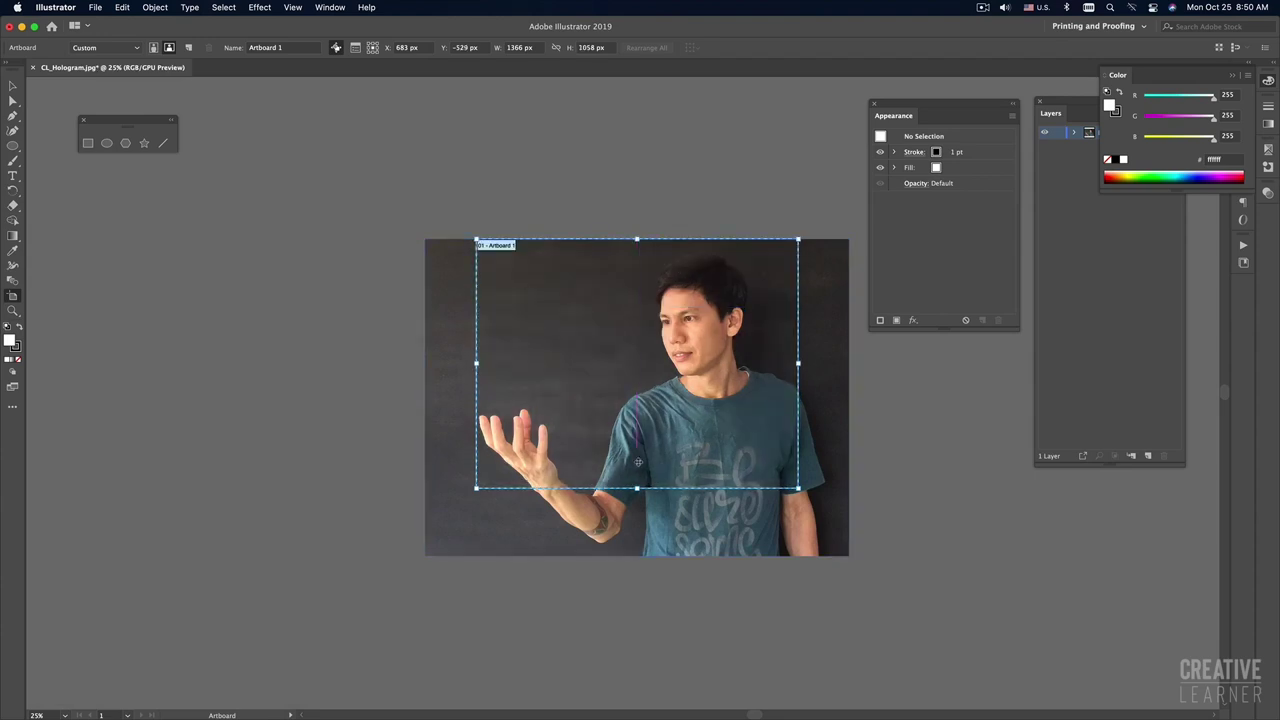
{"action": "left_click_drag", "start_coordinate": [637, 488], "coordinate": [637, 556]}
{"action": "left_click_drag", "start_coordinate": [798, 397], "coordinate": [846, 397]}
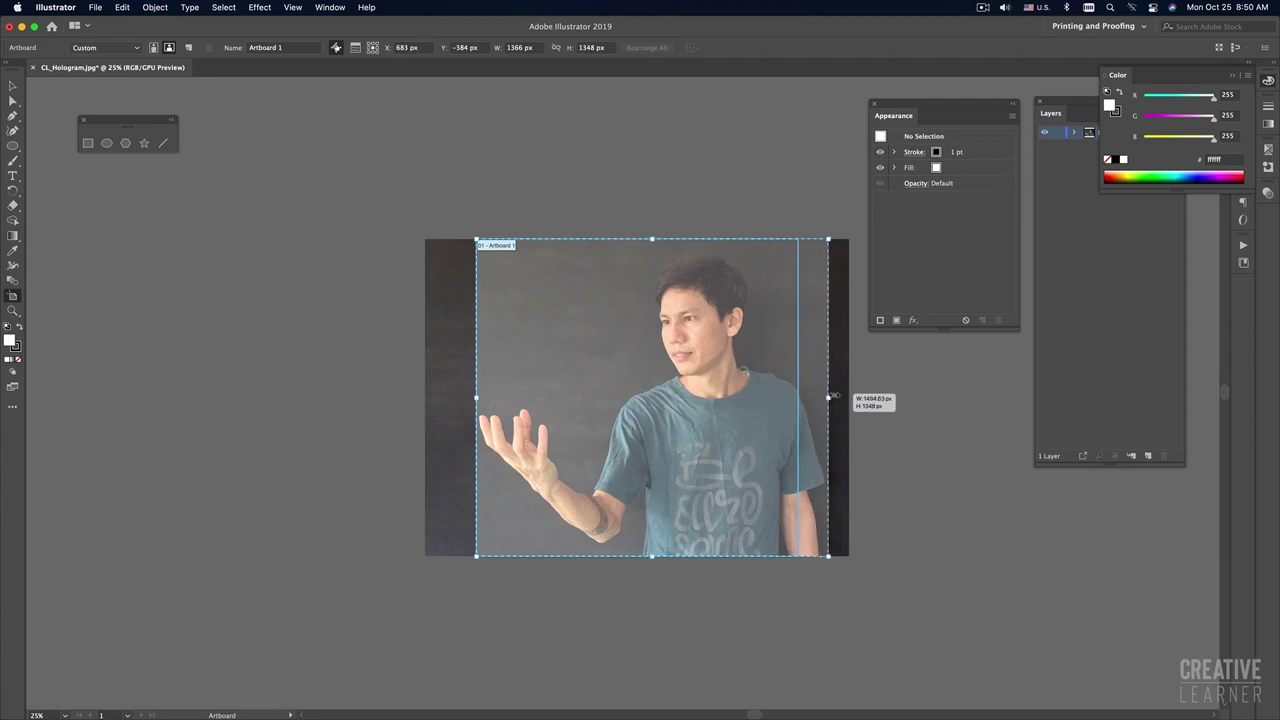
{"action": "left_click_drag", "start_coordinate": [476, 397], "coordinate": [425, 397]}
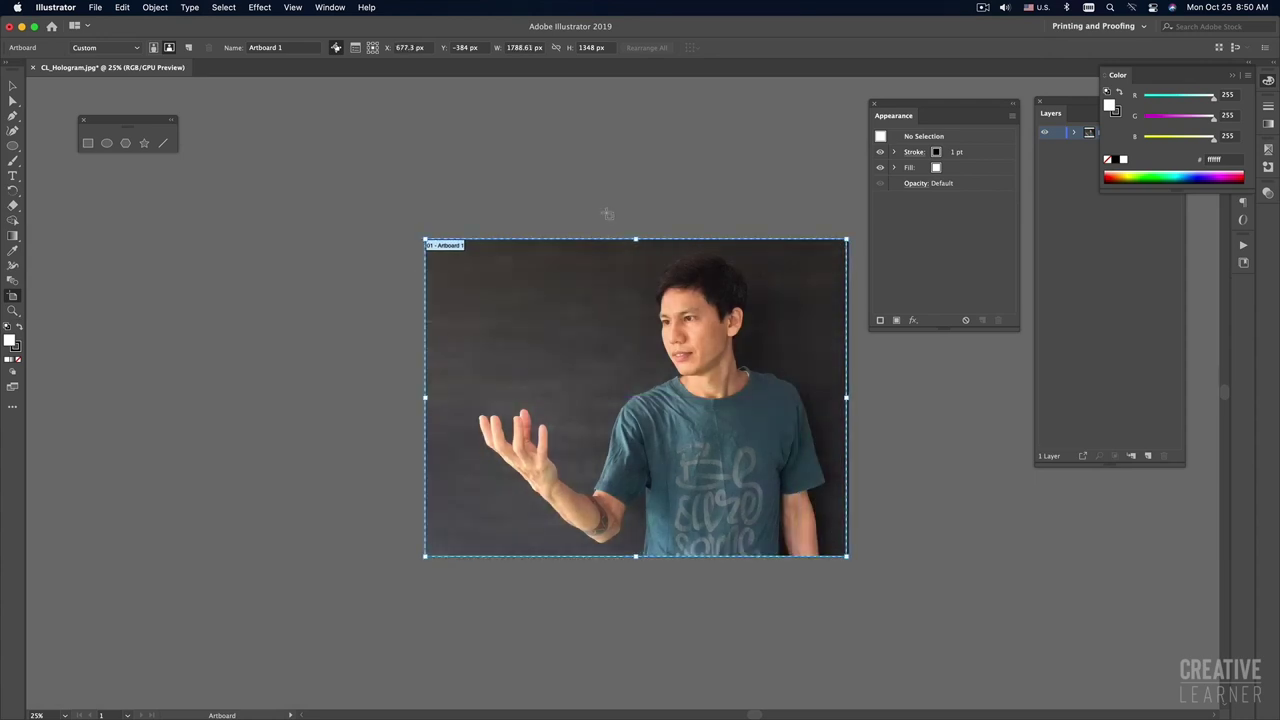
{"action": "key", "text": "v"}
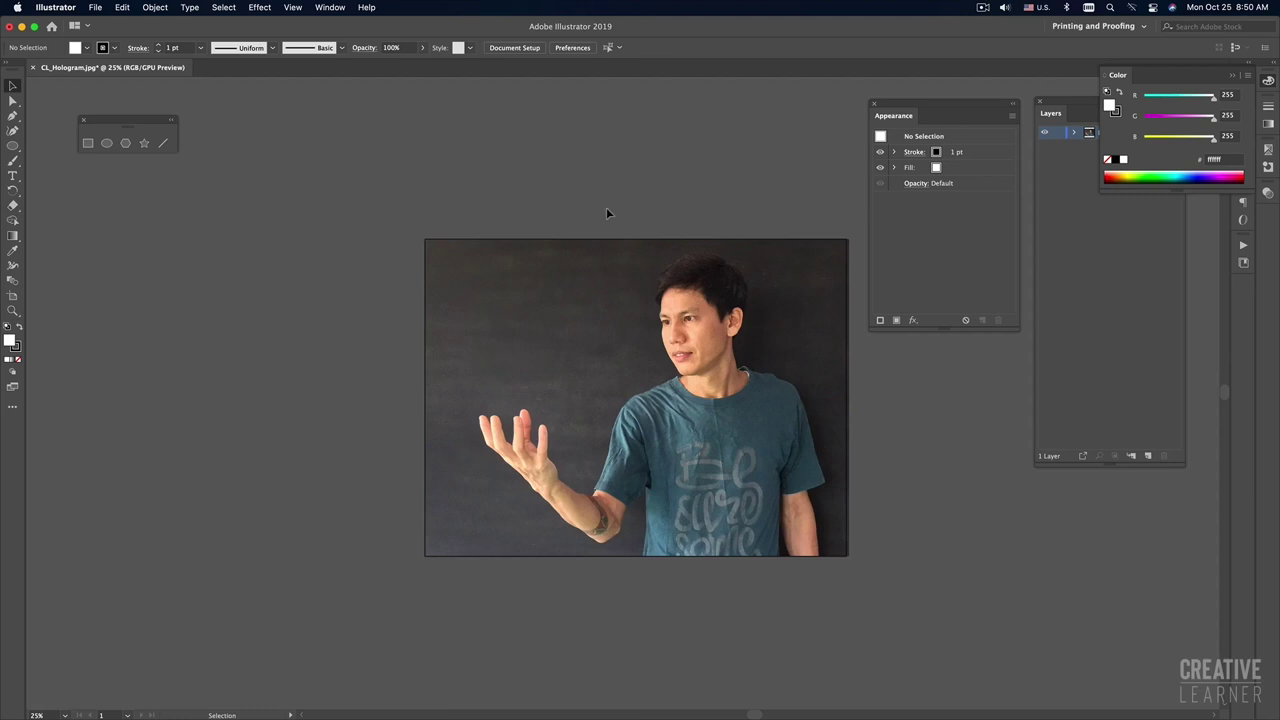
Step: Snap the artboard's right edge to the photo and line the photo up with the artboard
{"action": "left_click", "coordinate": [681, 334]}
{"action": "key", "text": "shift+o"}
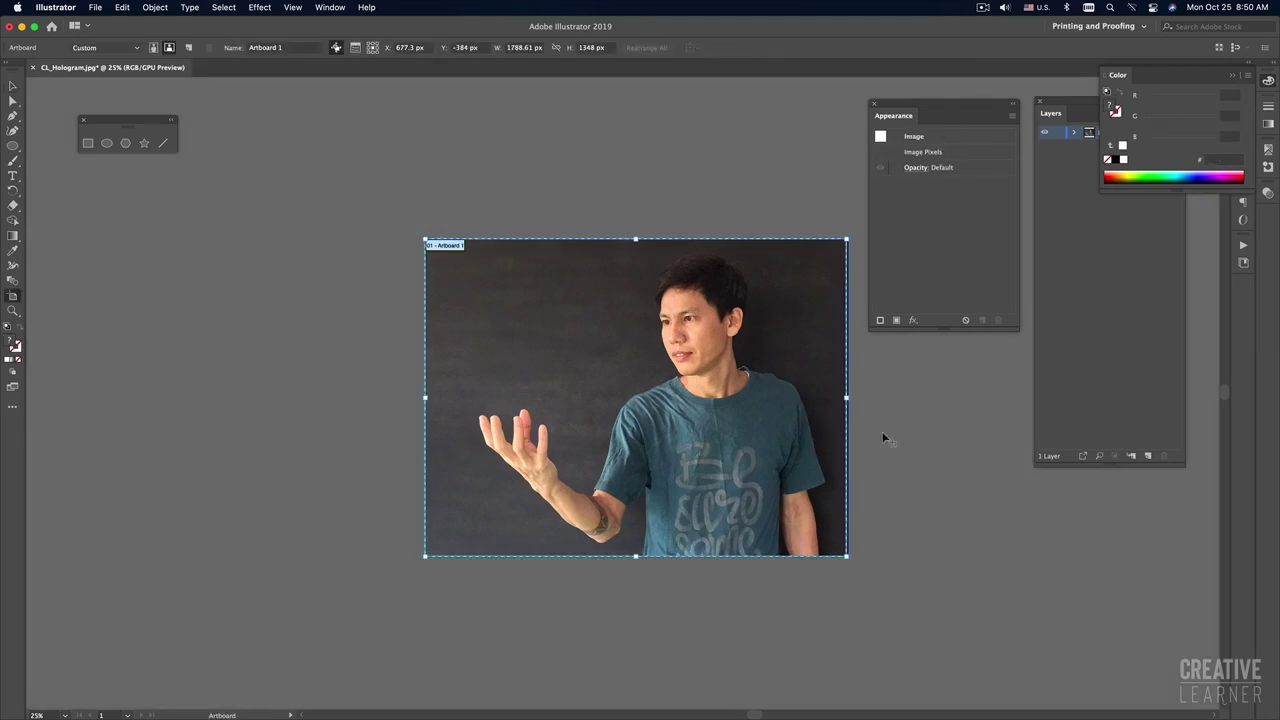
{"action": "key", "text": "super+0"}
{"action": "left_click_drag", "start_coordinate": [761, 446], "coordinate": [766, 446]}
{"action": "key", "text": "v"}
{"action": "left_click", "coordinate": [830, 438]}
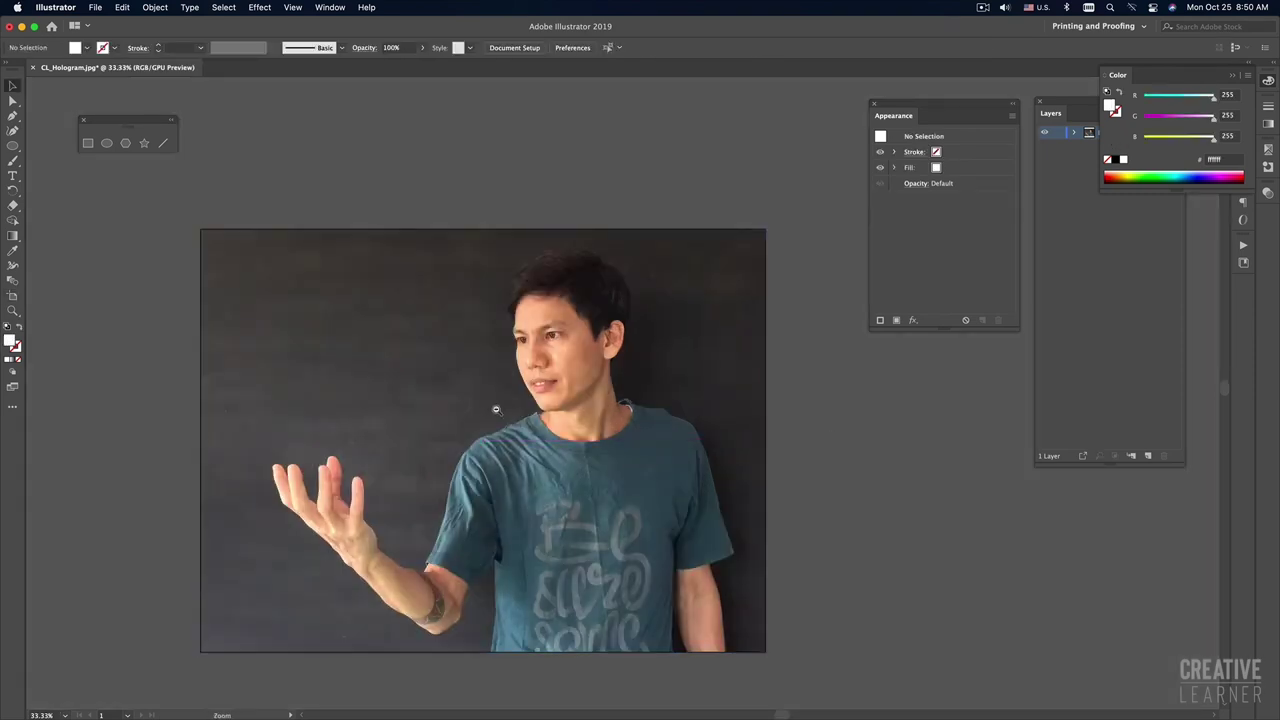
{"action": "key", "text": "super+0"}
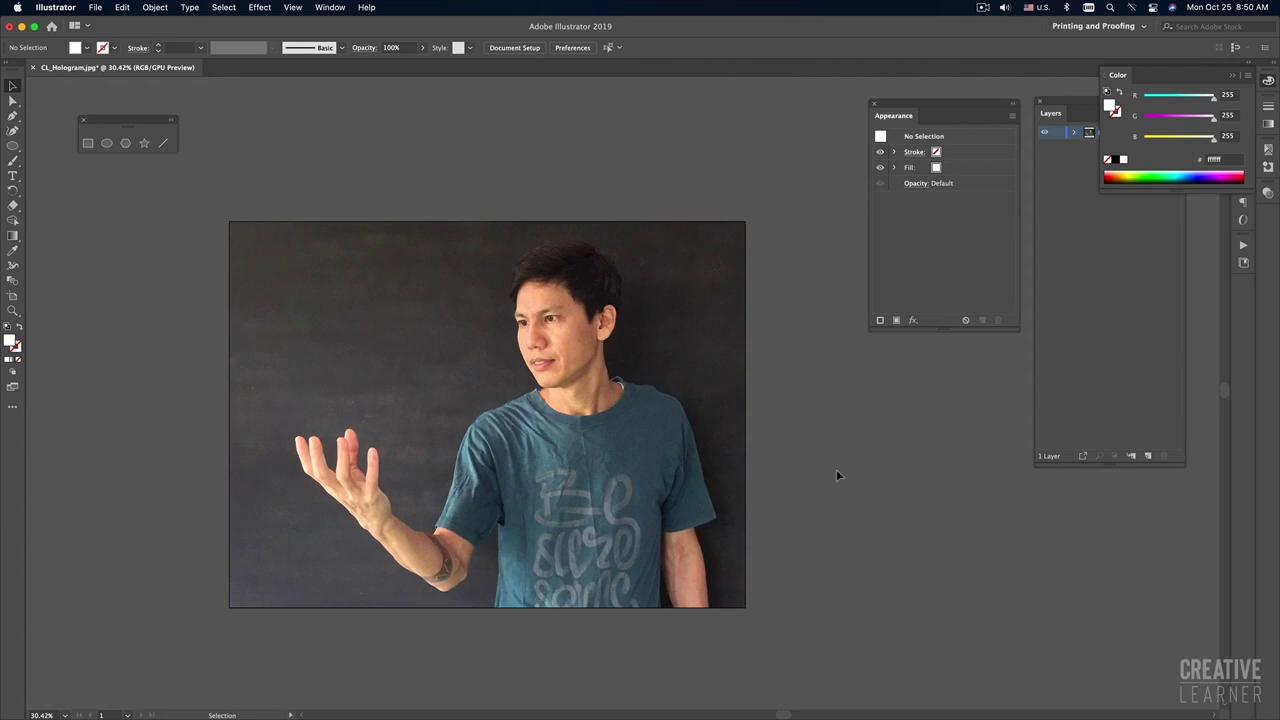
{"action": "left_click_drag", "start_coordinate": [572, 452], "coordinate": [624, 448]}
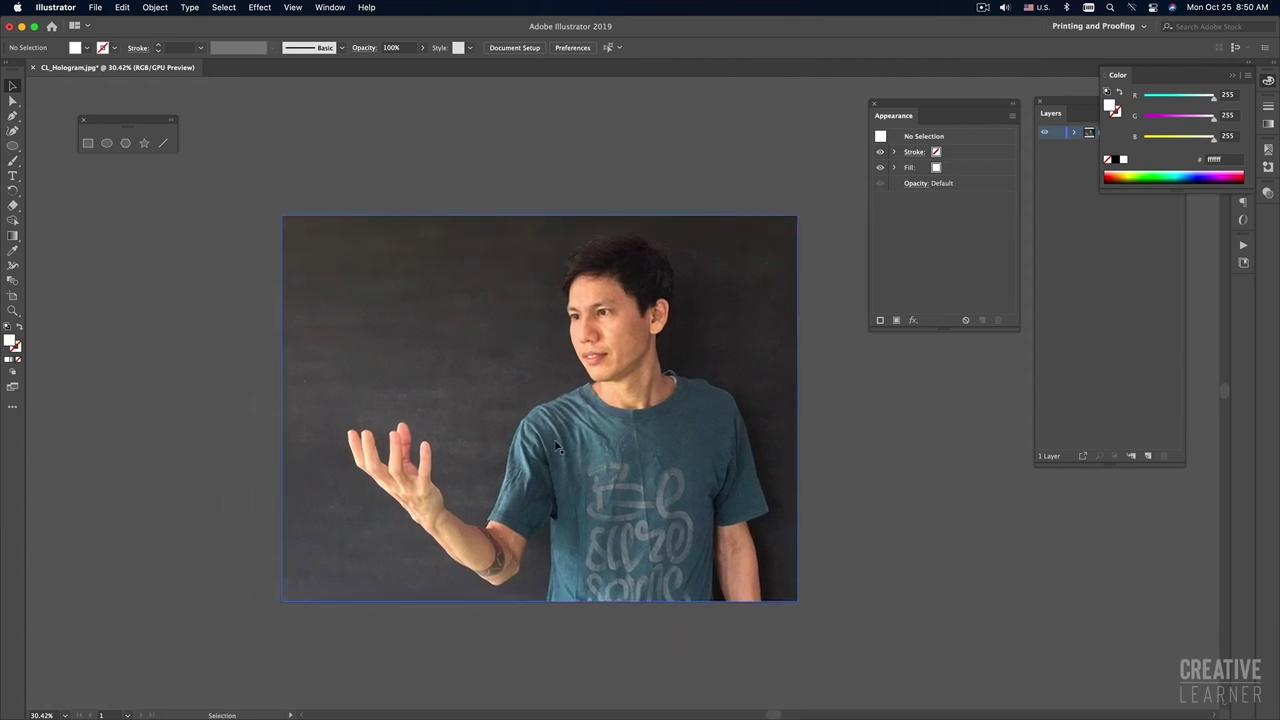
Step: Draw small white ellipse dots at the fingertips
{"action": "key", "text": "l"}
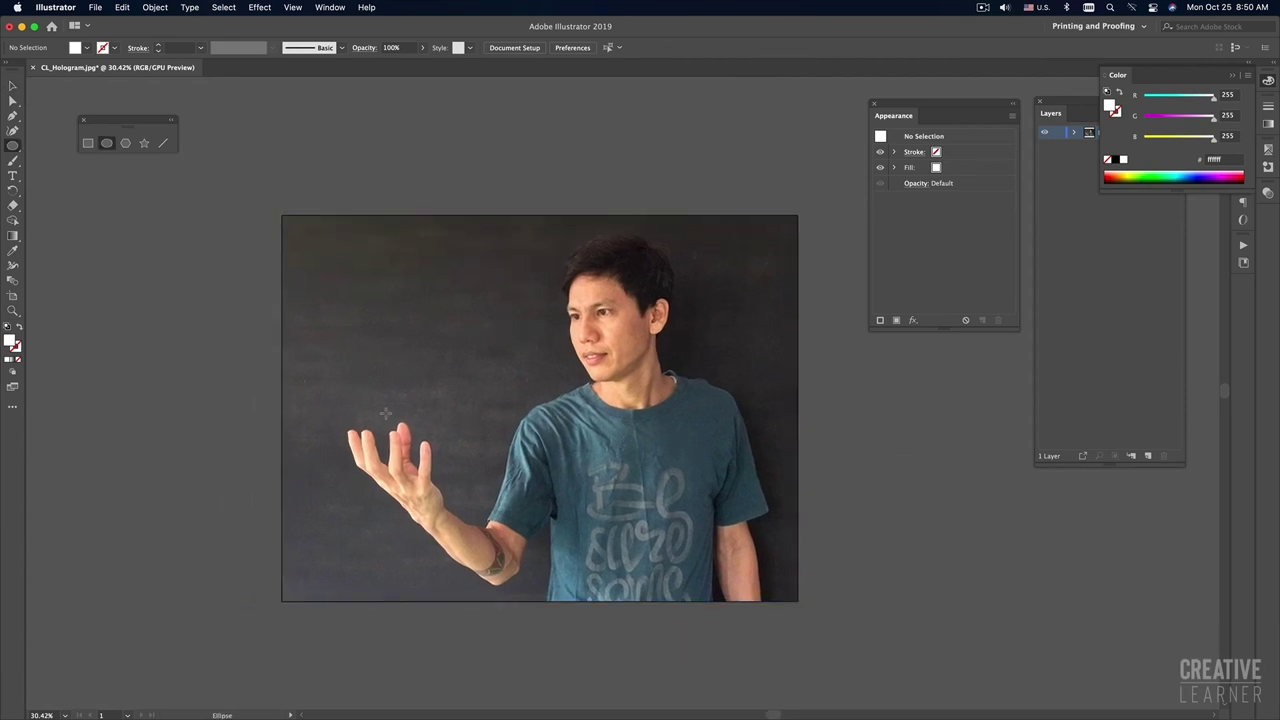
{"action": "left_click_drag", "start_coordinate": [348, 420], "coordinate": [352, 424]}
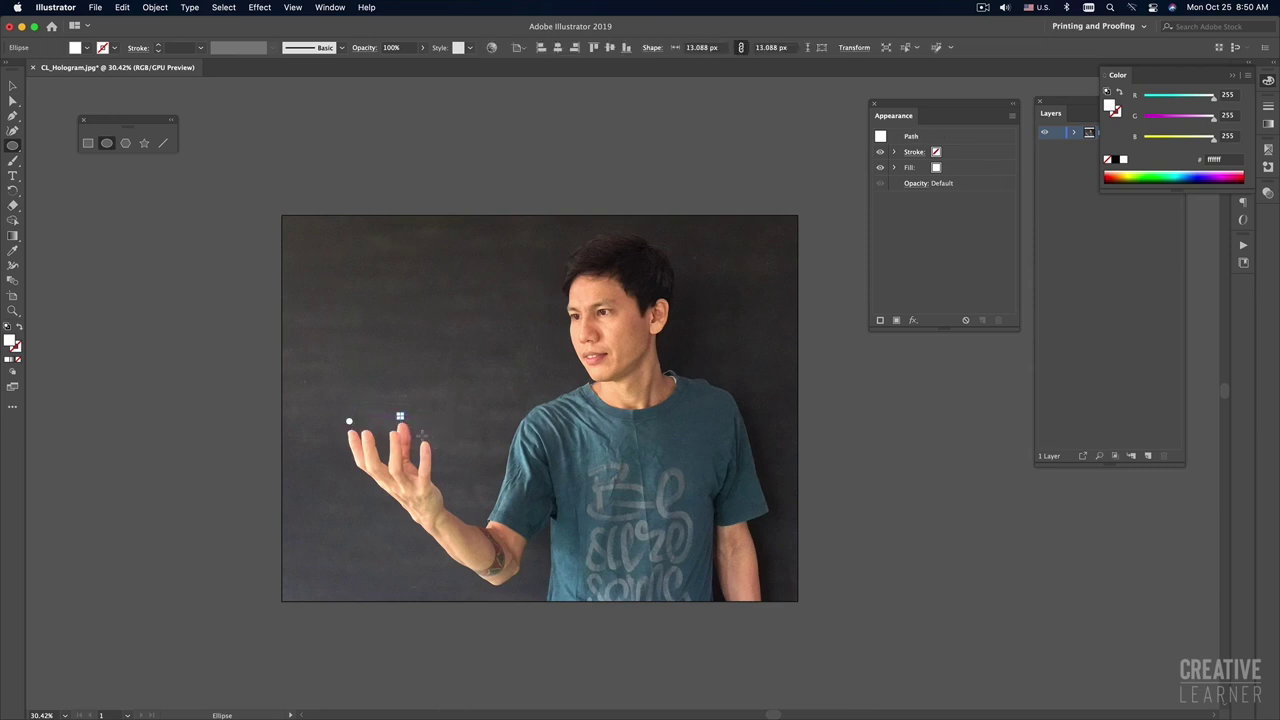
{"action": "left_click_drag", "start_coordinate": [402, 418], "coordinate": [426, 439]}
{"action": "key", "text": "v"}
{"action": "left_click", "coordinate": [868, 506]}
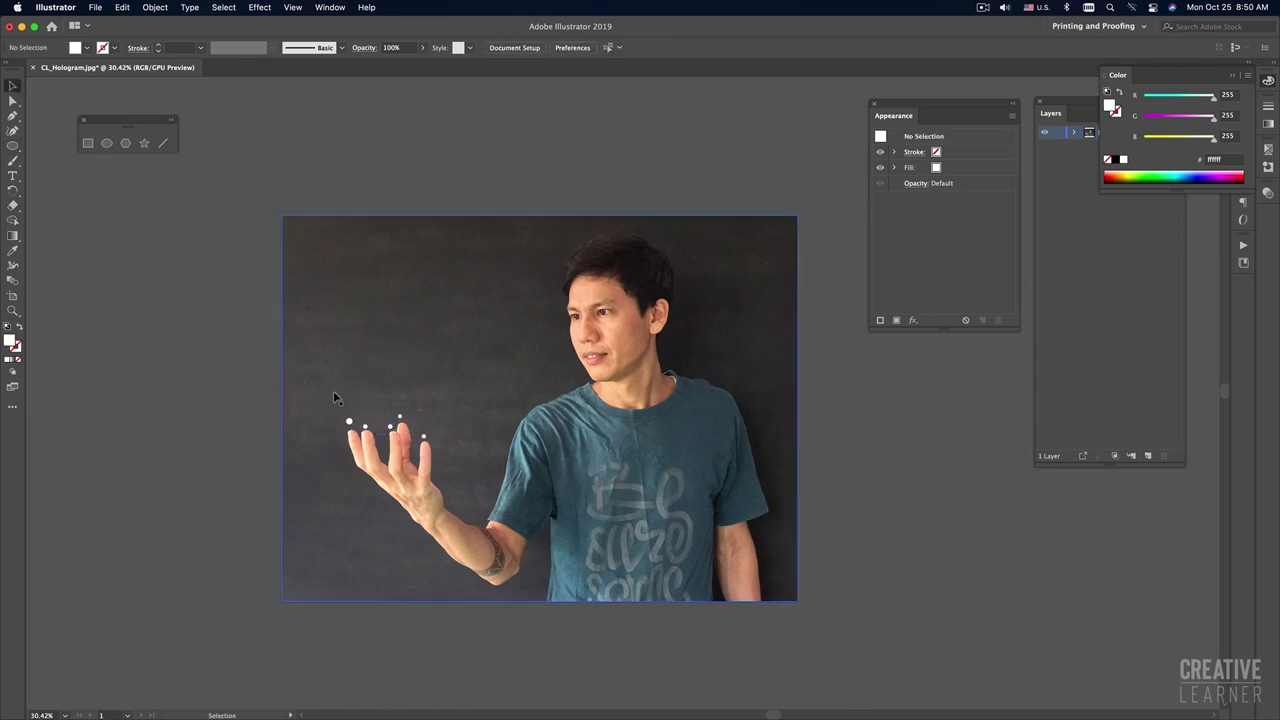
Step: Select all the white fingertip dots and cut them from the photo layer
{"action": "left_click", "coordinate": [632, 321]}
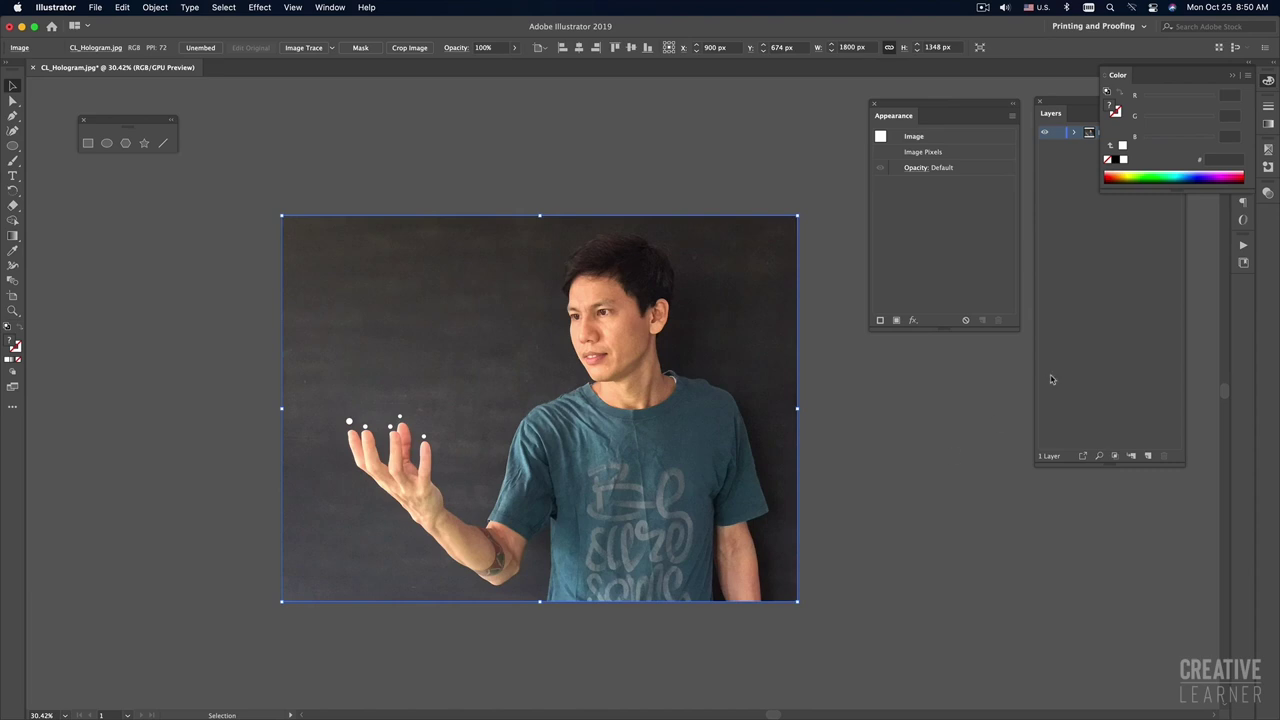
{"action": "left_click", "coordinate": [1090, 325]}
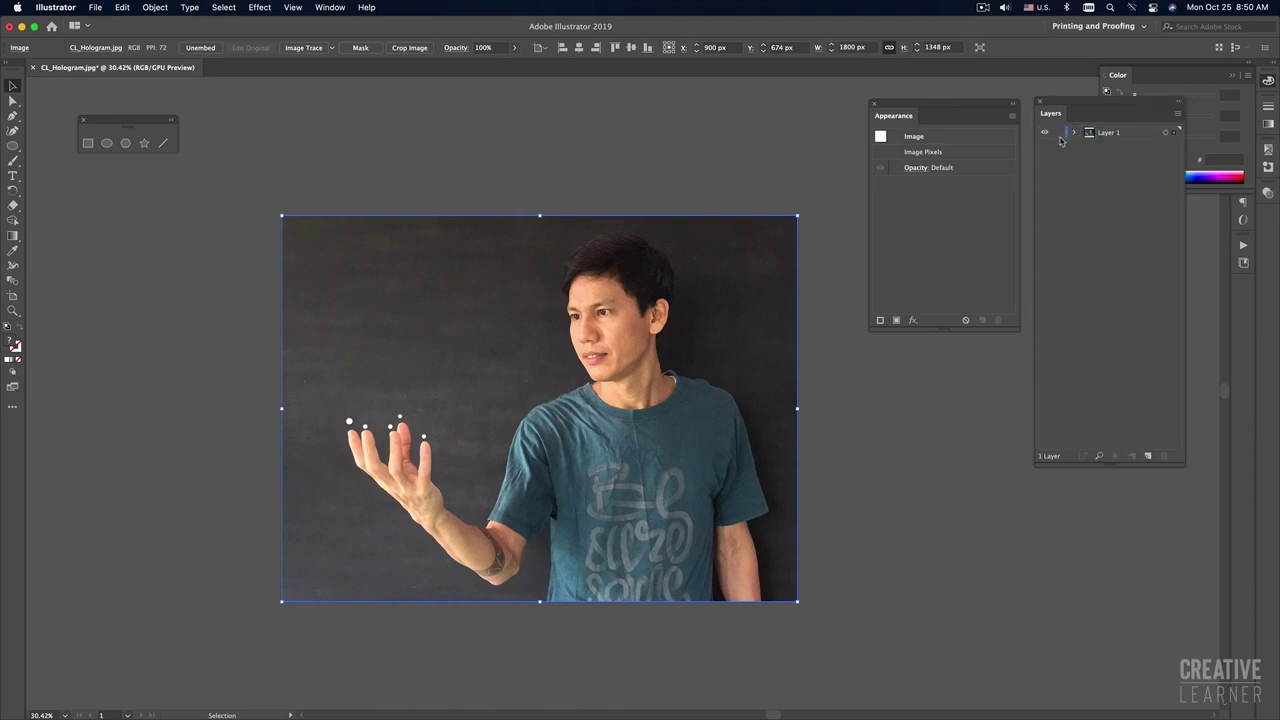
{"action": "left_click", "coordinate": [1062, 136]}
{"action": "left_click_drag", "start_coordinate": [225, 393], "coordinate": [555, 478]}
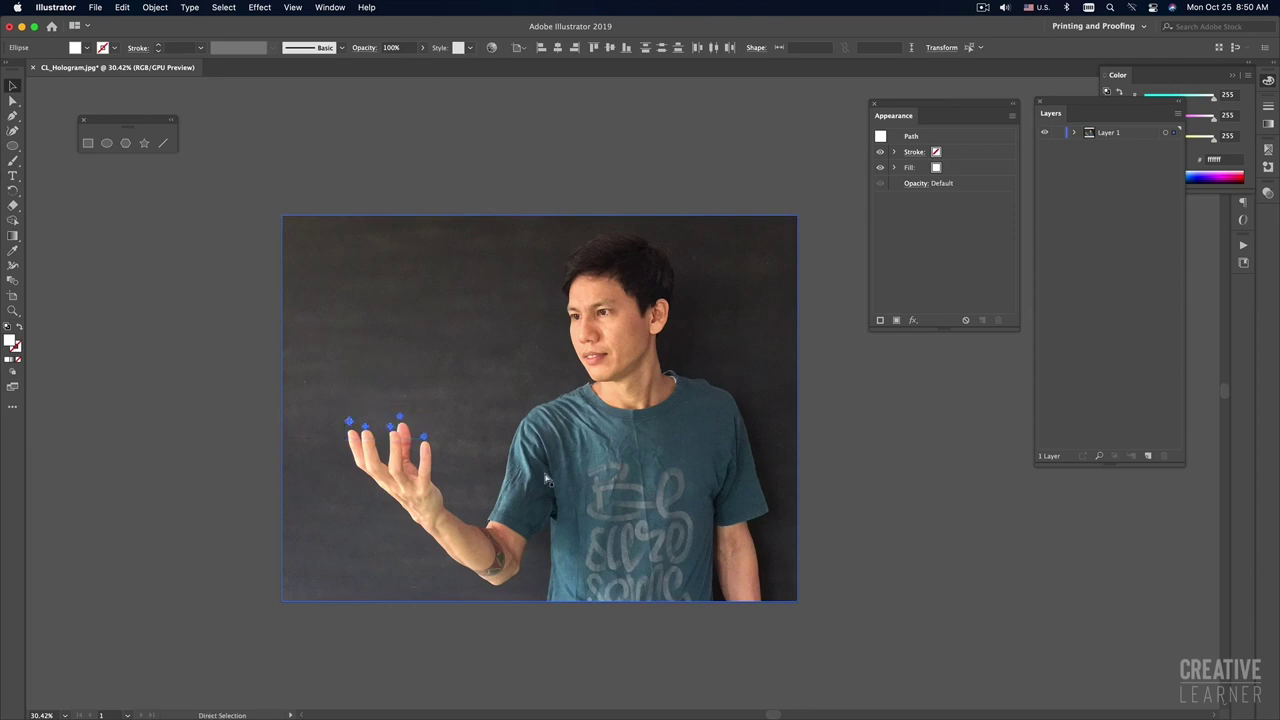
{"action": "key", "text": "Delete"}
Step: Create Layer 2, lock the photo layer, paste the dots in place and copy them
{"action": "left_click", "coordinate": [1149, 456]}
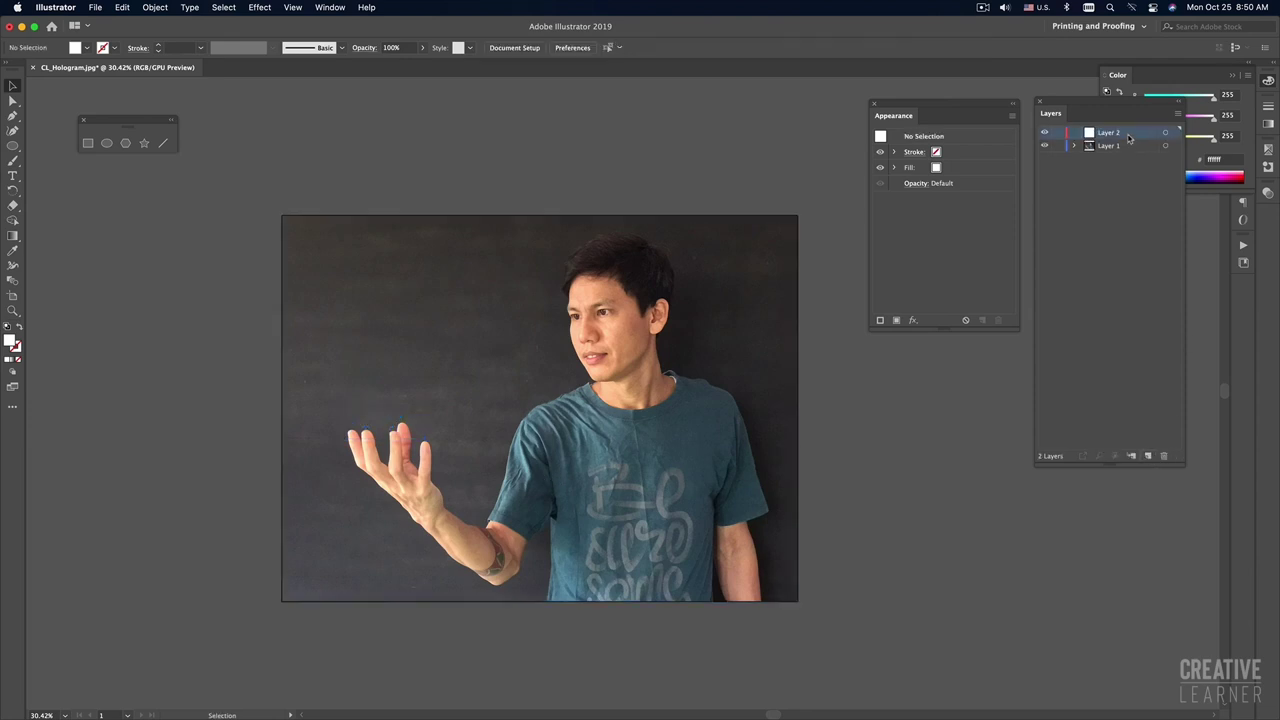
{"action": "left_click", "coordinate": [1108, 146]}
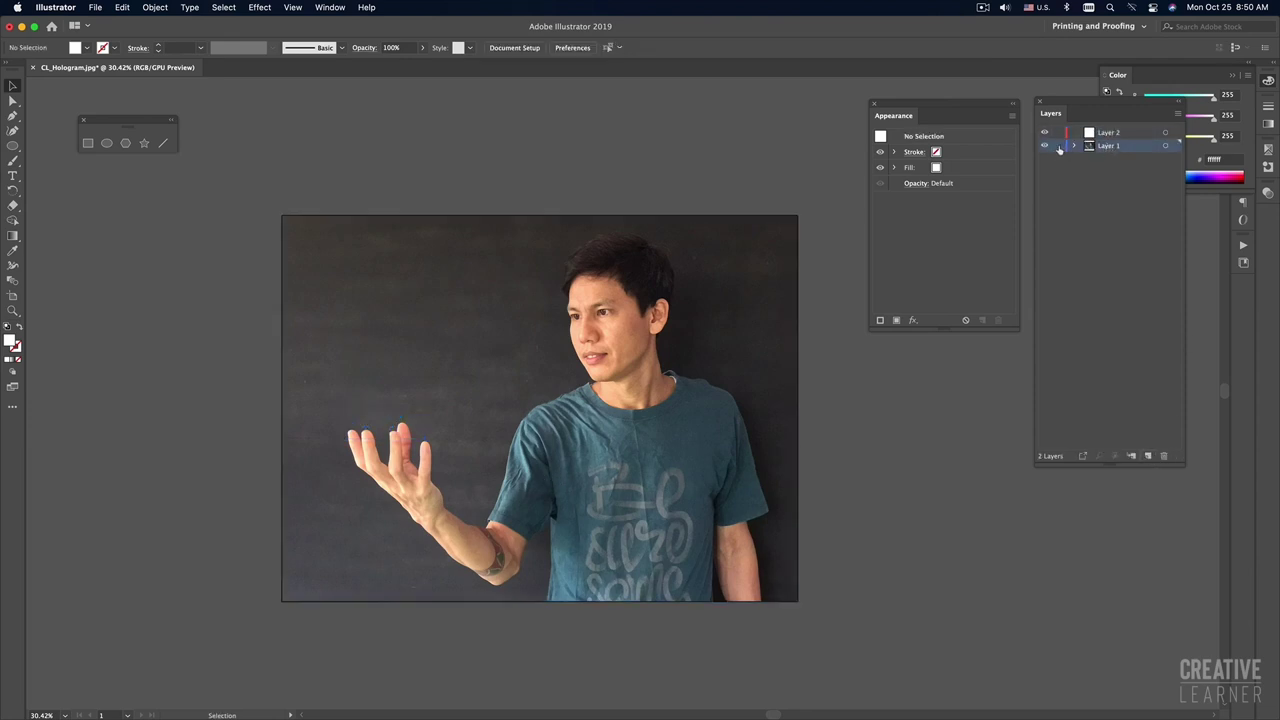
{"action": "left_click", "coordinate": [1127, 135]}
{"action": "key", "text": "a"}
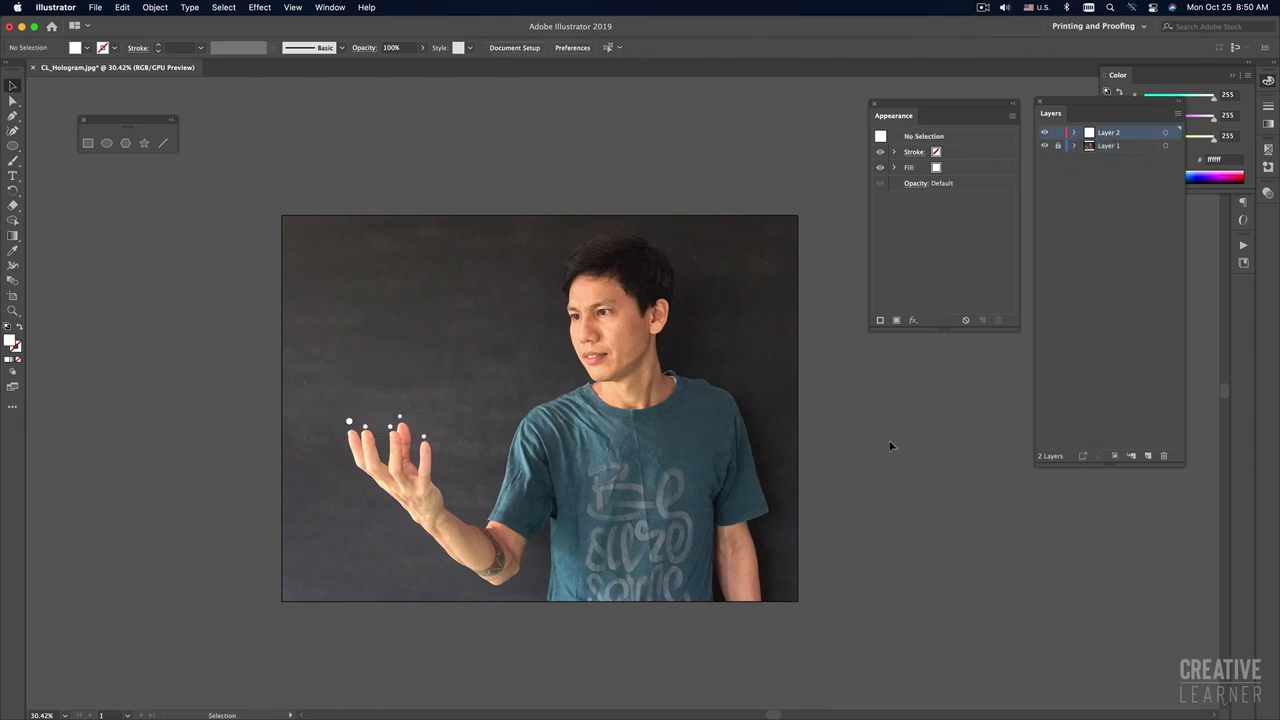
{"action": "left_click_drag", "start_coordinate": [225, 362], "coordinate": [475, 467]}
{"action": "key", "text": "a"}
{"action": "key", "text": "super+Tab"}
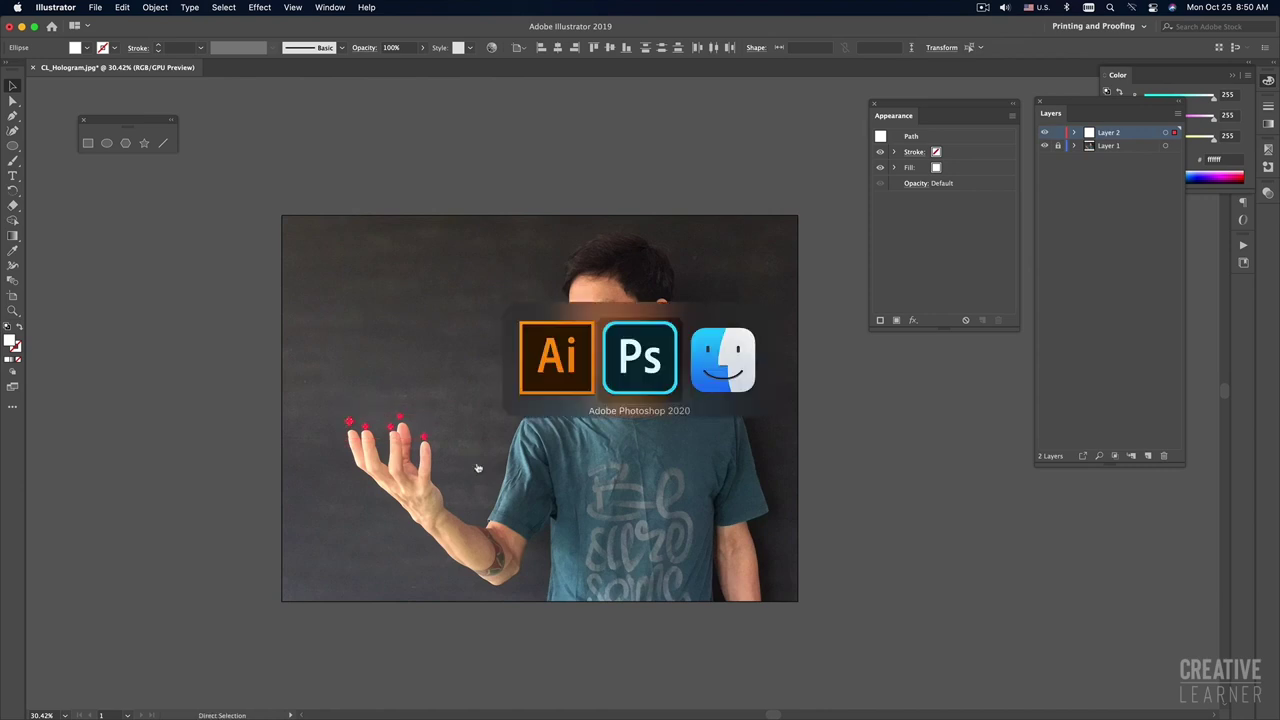
Step: Paste the dots as pixels onto new Layer 1 and drag them over the man's fingertips
{"action": "key", "text": "super+v"}
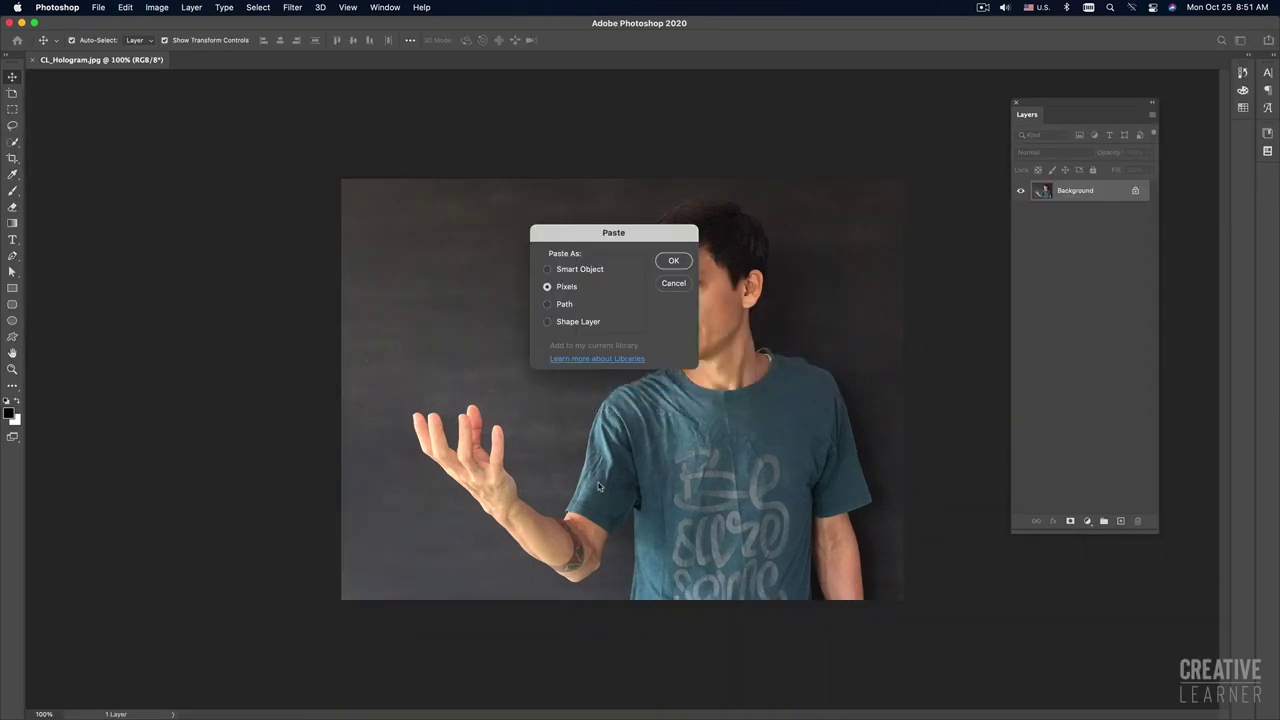
{"action": "key", "text": "Return"}
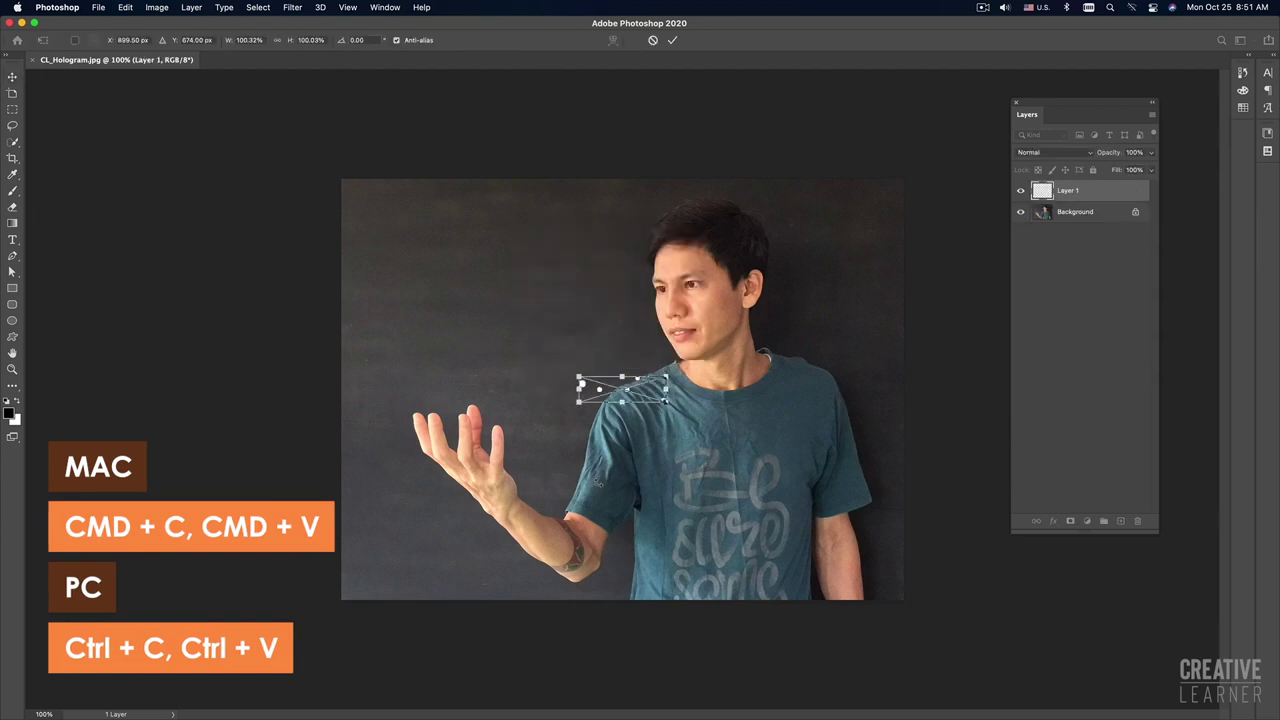
{"action": "key", "text": "Return"}
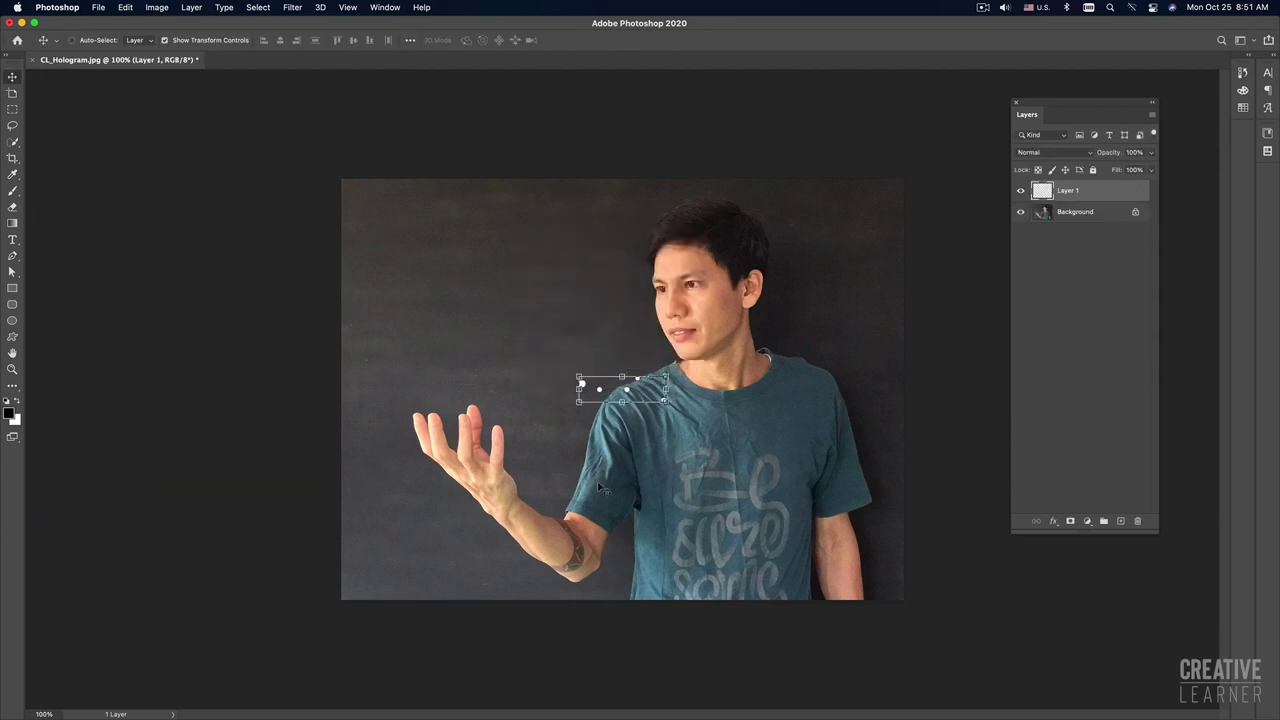
{"action": "left_click_drag", "start_coordinate": [650, 448], "coordinate": [483, 468]}
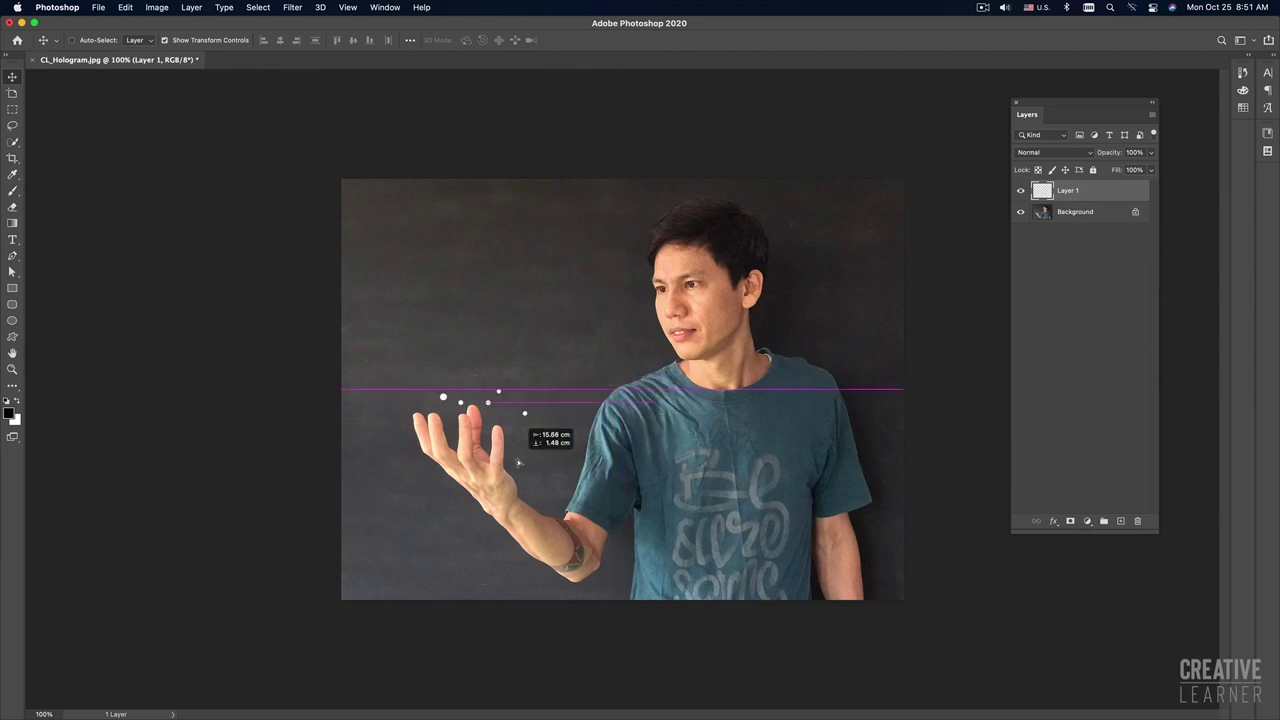
{"action": "left_click_drag", "start_coordinate": [483, 468], "coordinate": [484, 468]}
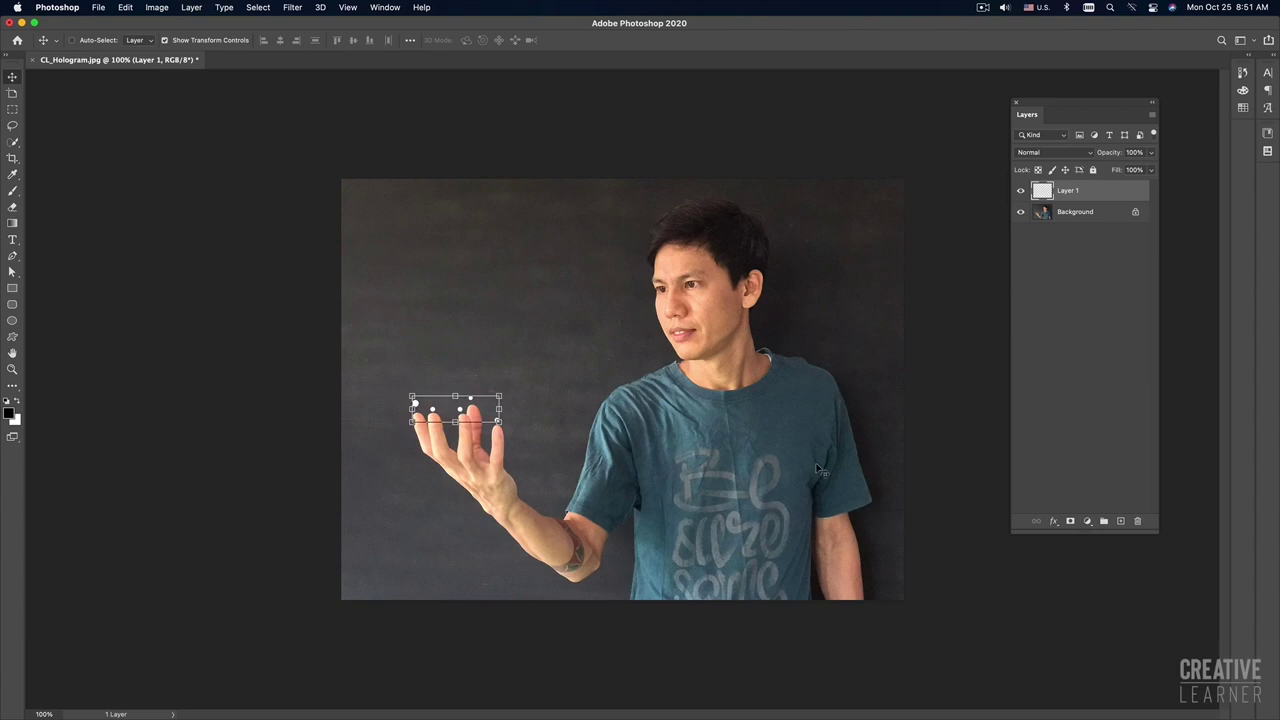
{"action": "left_click_drag", "start_coordinate": [549, 480], "coordinate": [716, 460]}
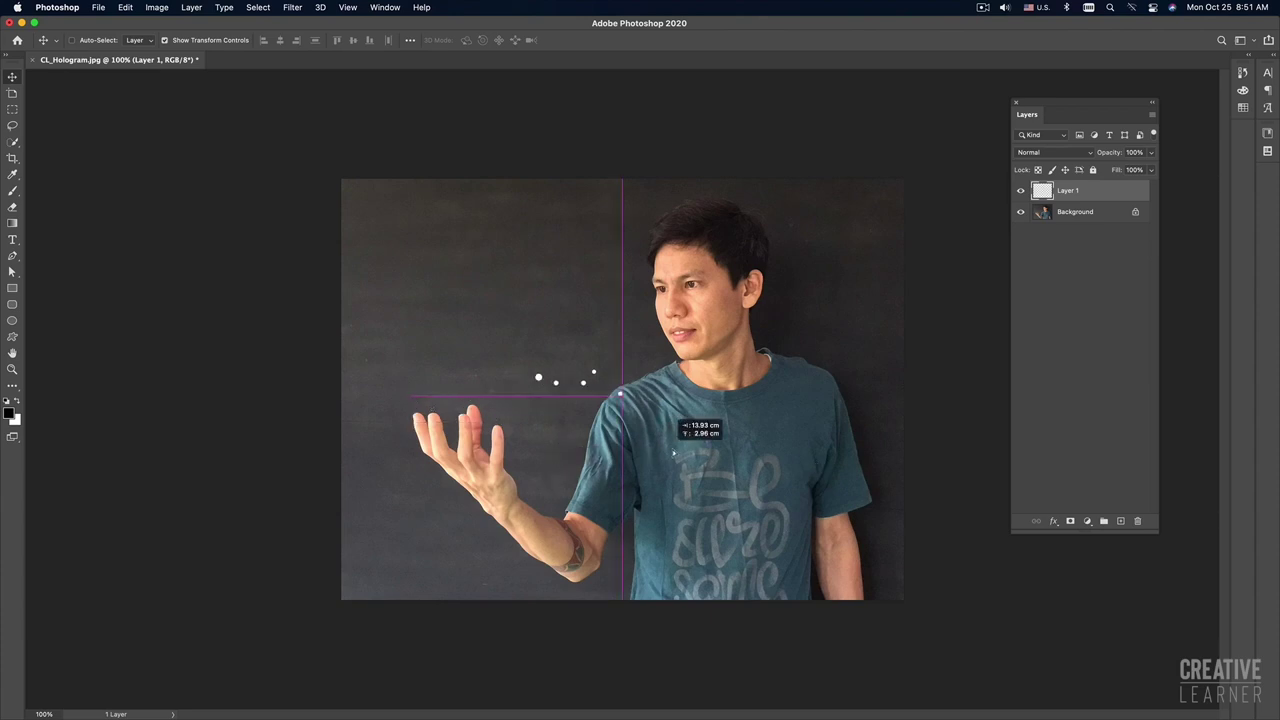
{"action": "left_click_drag", "start_coordinate": [648, 453], "coordinate": [483, 473]}
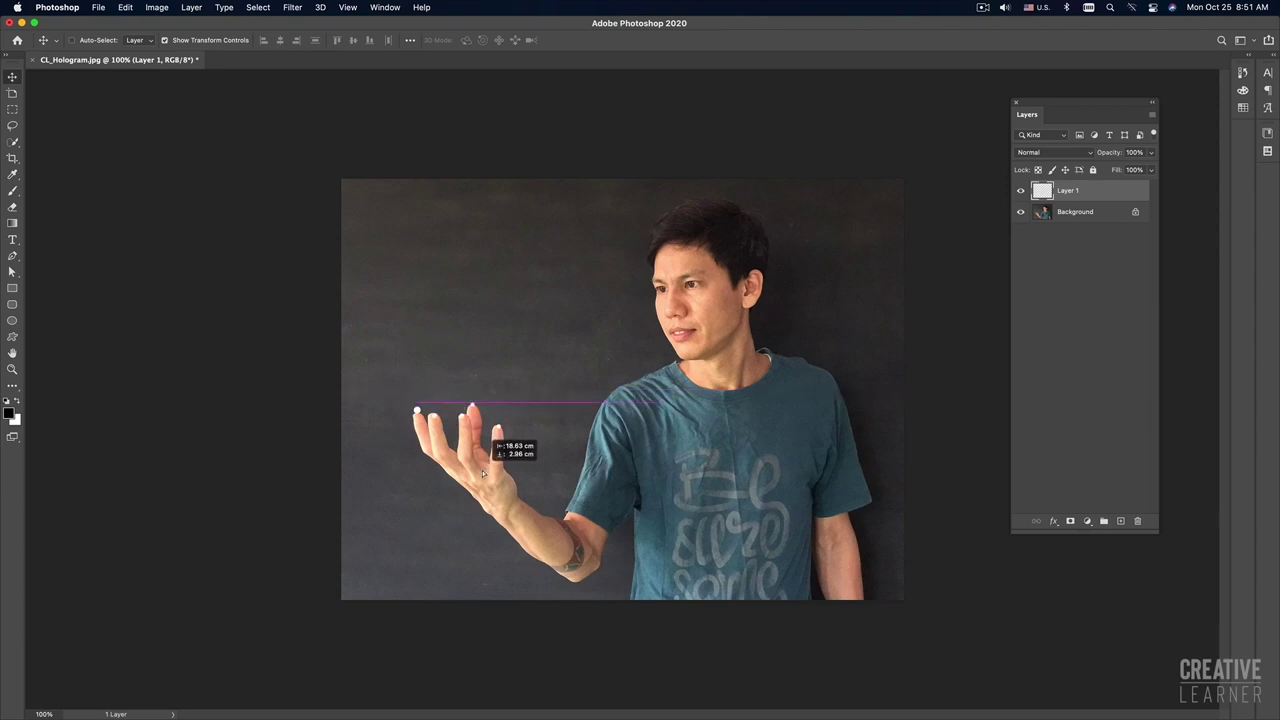
{"action": "left_click_drag", "start_coordinate": [483, 473], "coordinate": [484, 471]}
{"action": "left_click", "coordinate": [965, 462]}
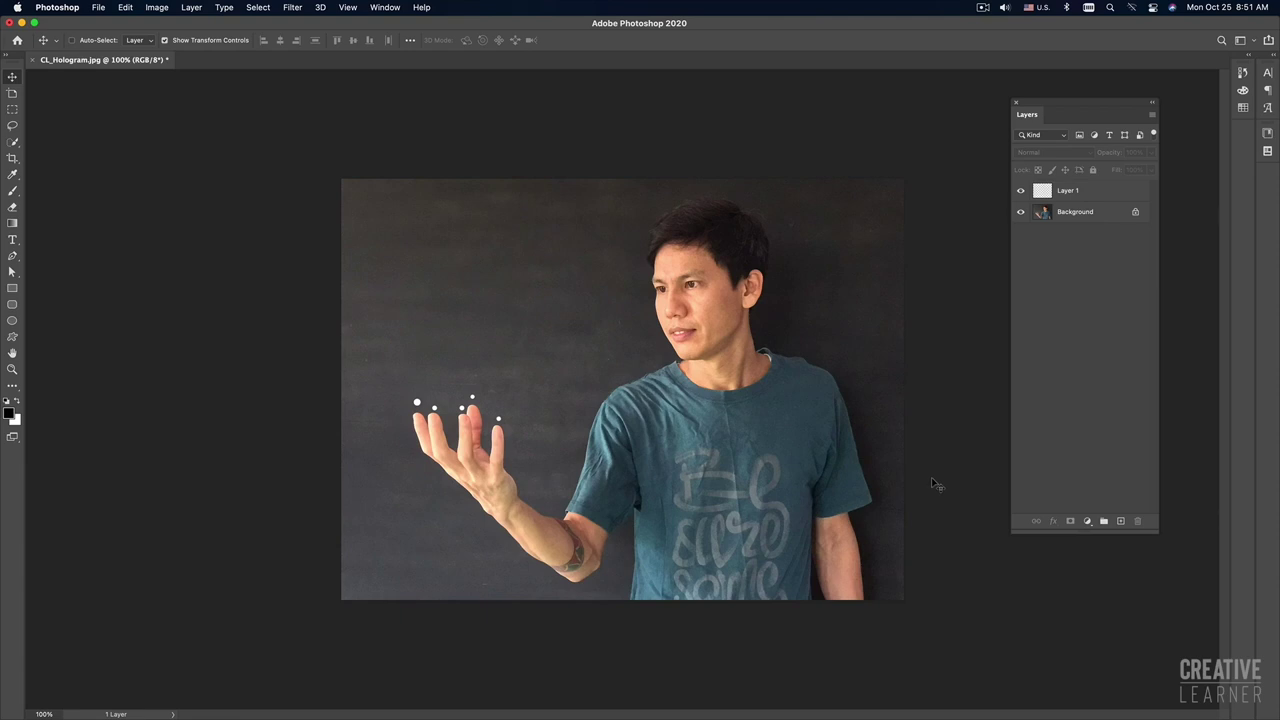
{"action": "key", "text": "super+Tab"}
{"action": "key", "text": "super+Tab"}
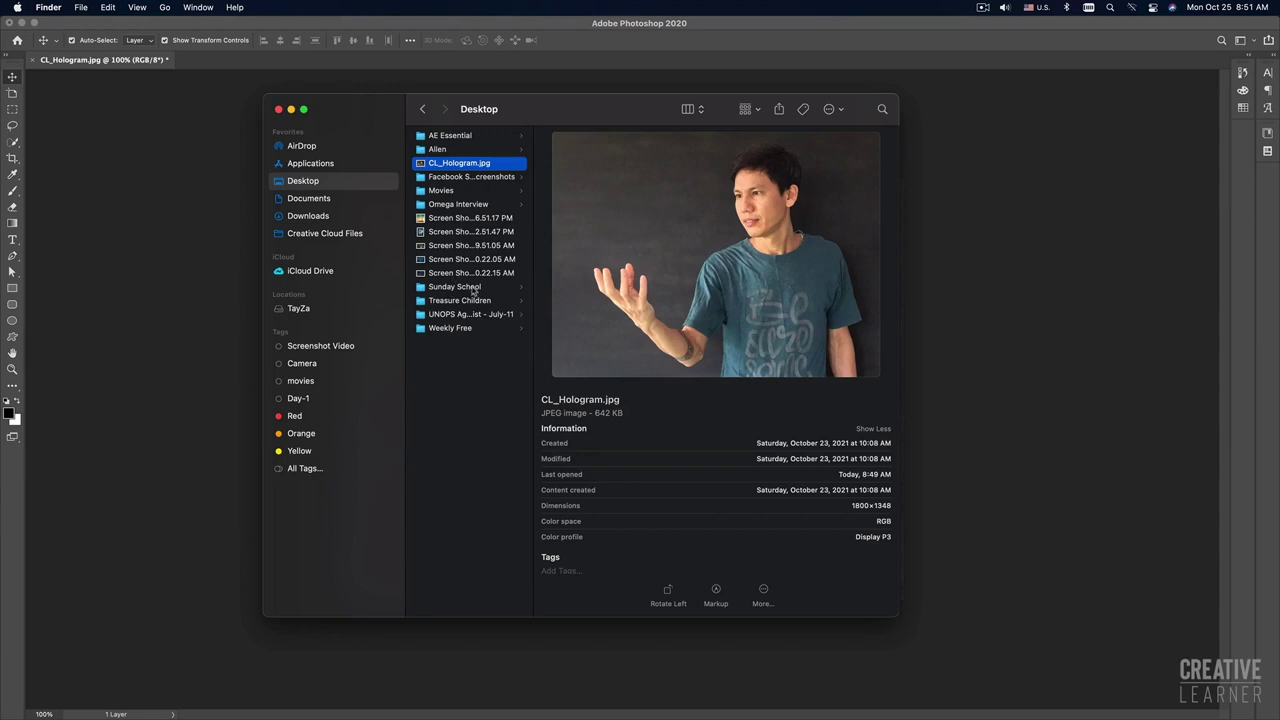
Step: Quick Look two hologram reference screenshots, then go back to the Photoshop image
{"action": "left_click", "coordinate": [453, 261]}
{"action": "key", "text": "space"}
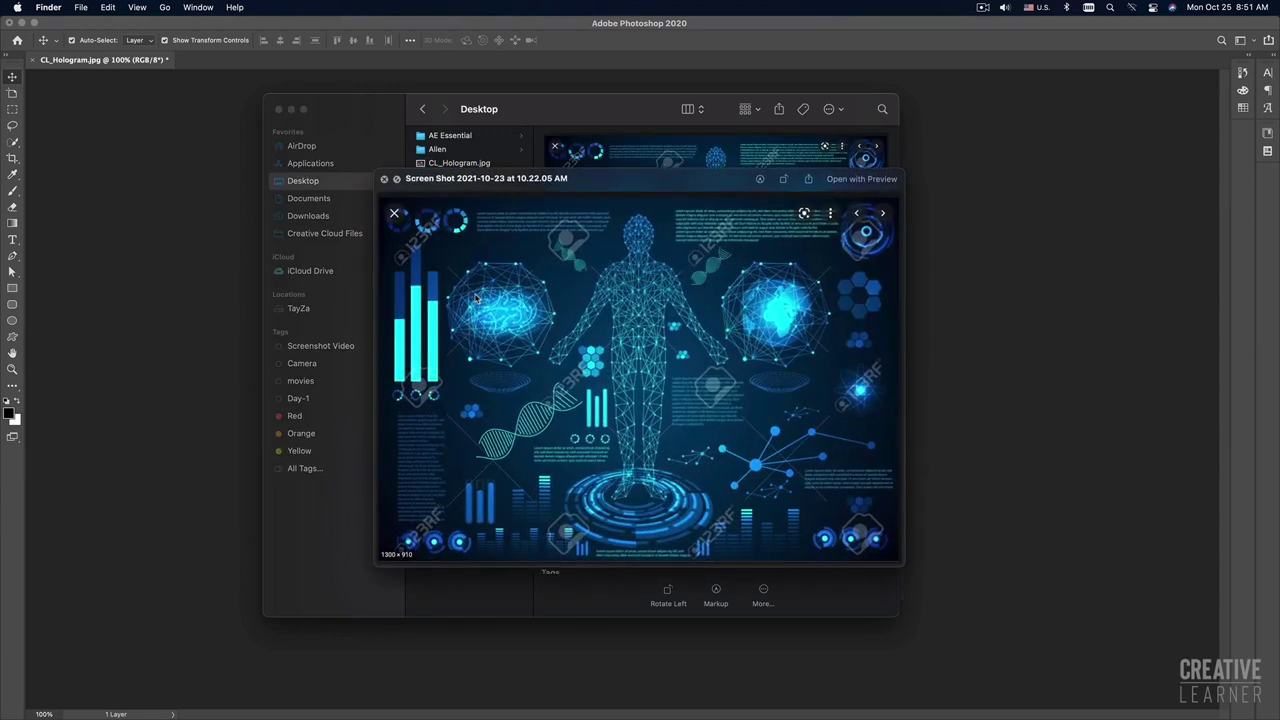
{"action": "key", "text": "Down"}
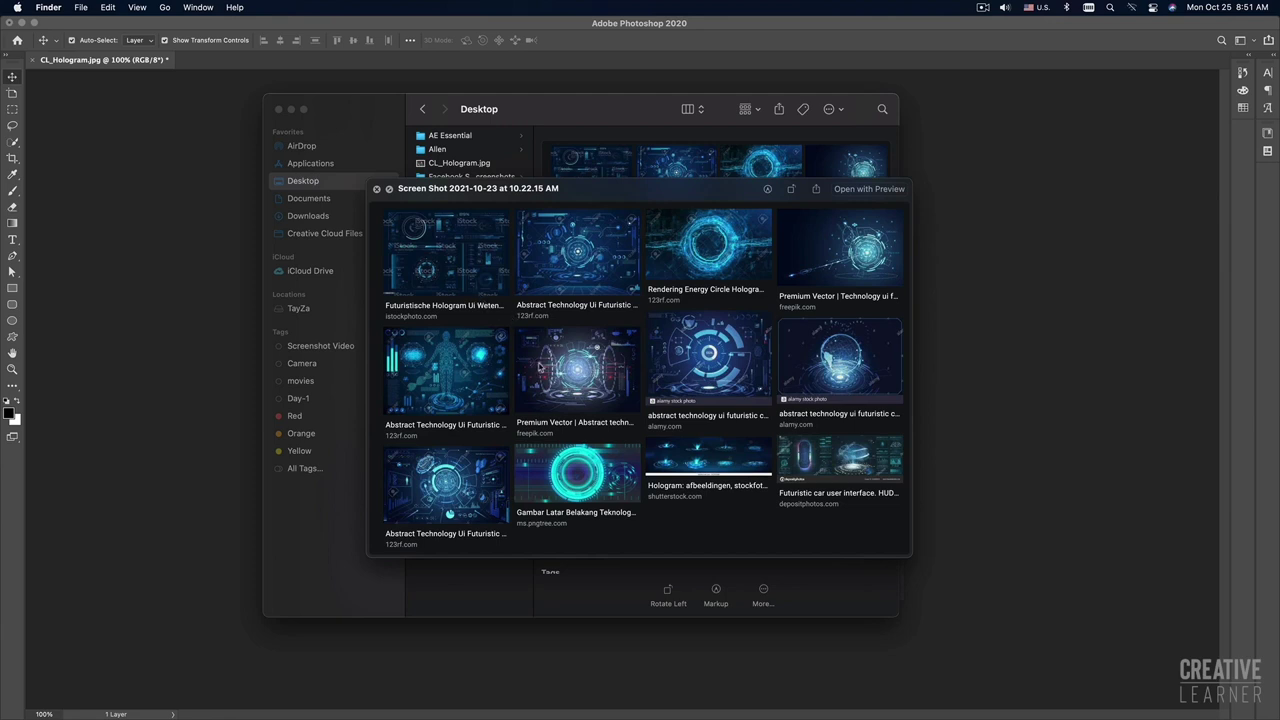
{"action": "left_click", "coordinate": [378, 190]}
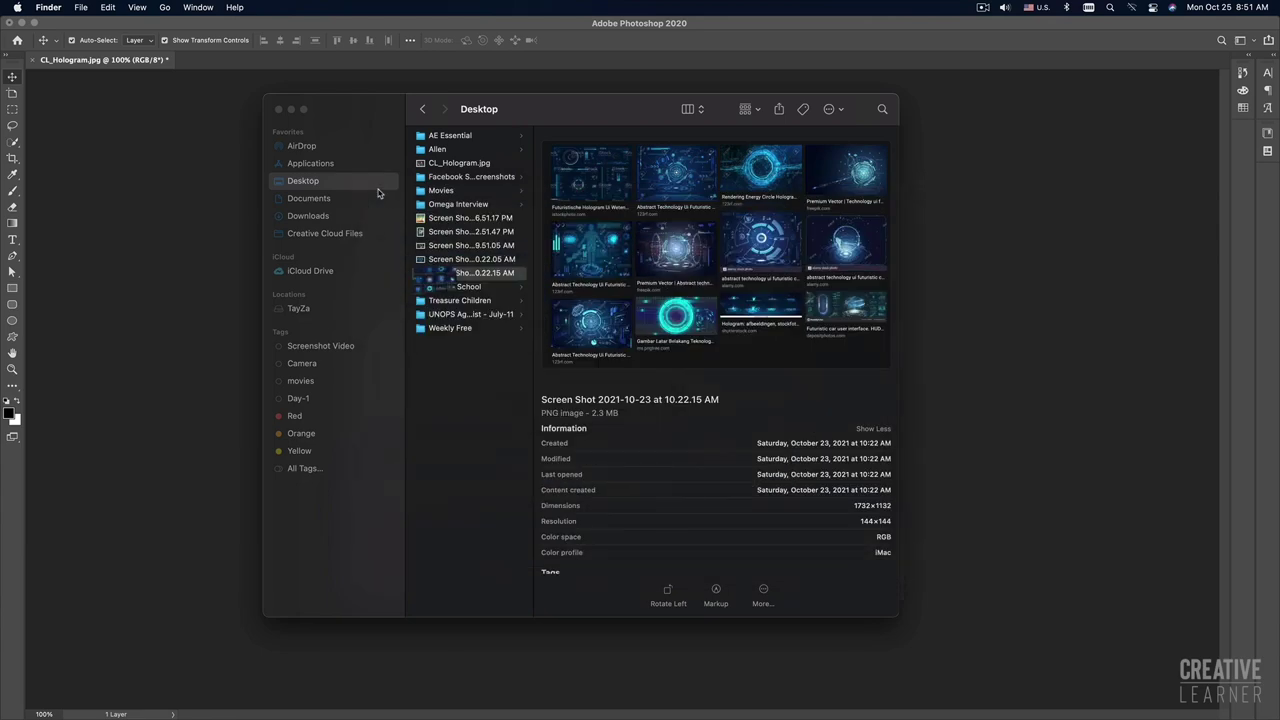
{"action": "left_click", "coordinate": [130, 195]}
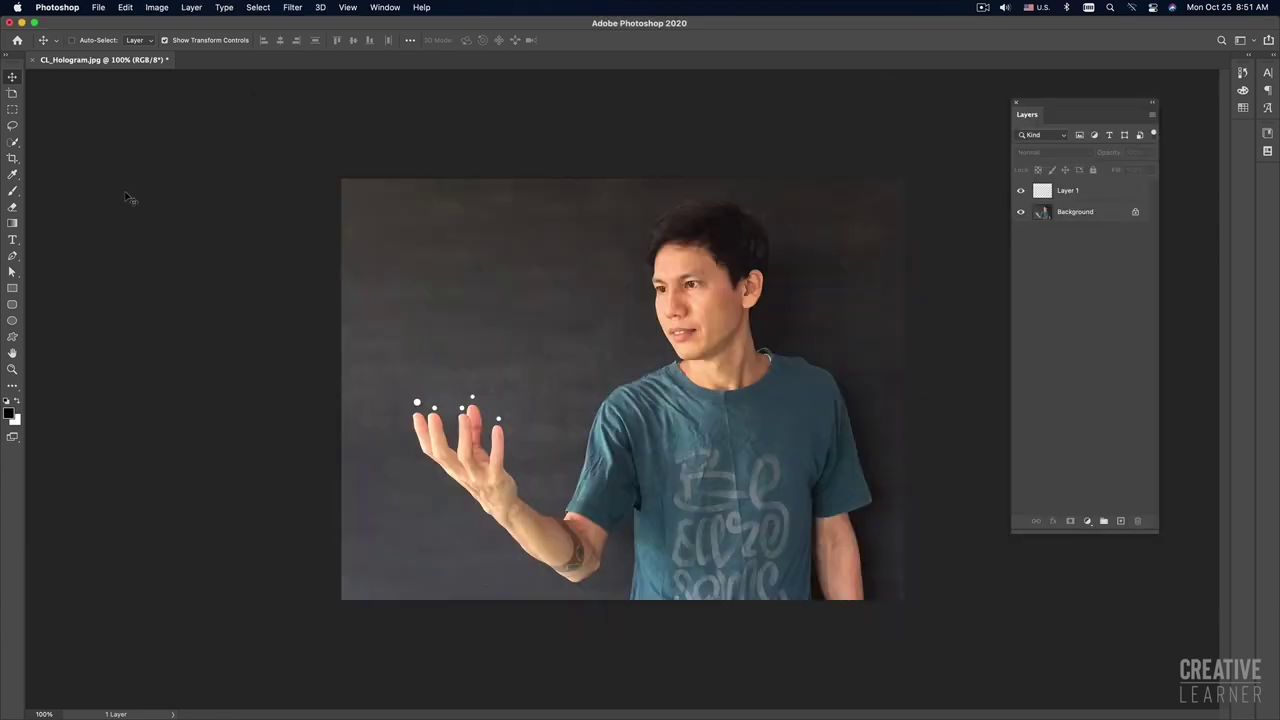
{"action": "key", "text": "super+Tab"}
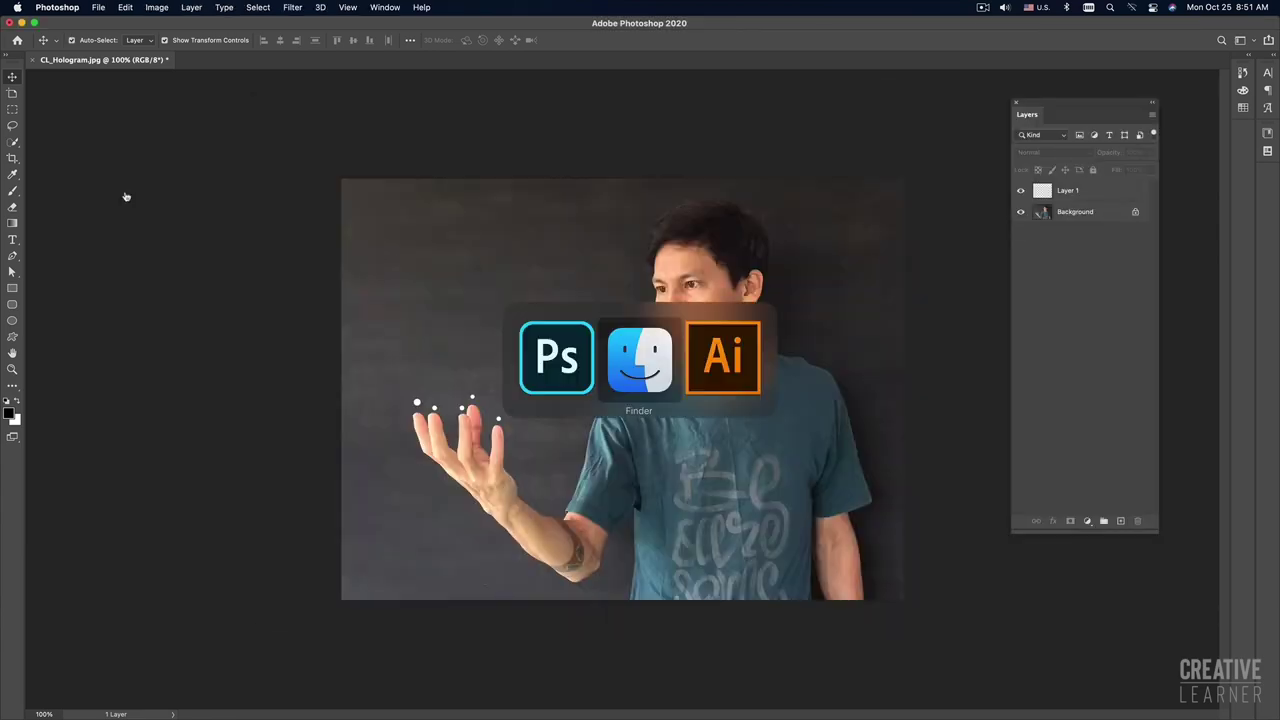
Step: Back in Illustrator, deselect the fingertip dots and bring up the Layers panel
{"action": "key", "text": "super+Tab"}
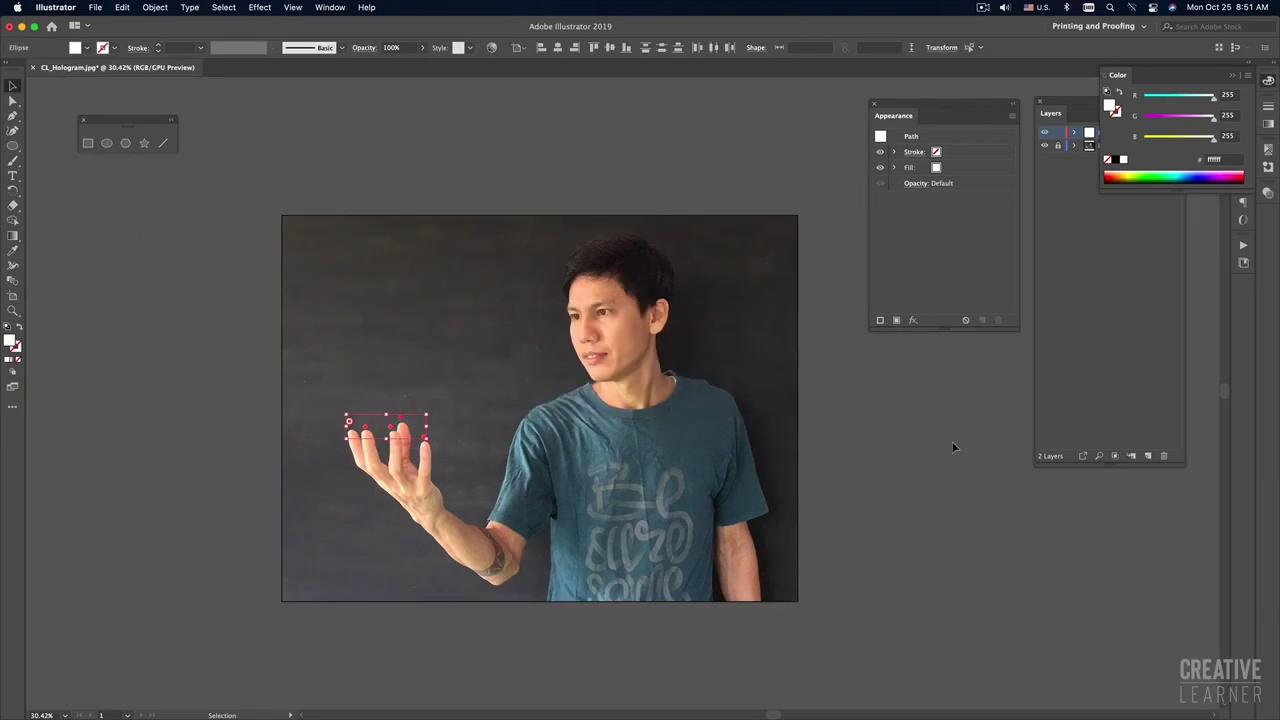
{"action": "left_click", "coordinate": [953, 447]}
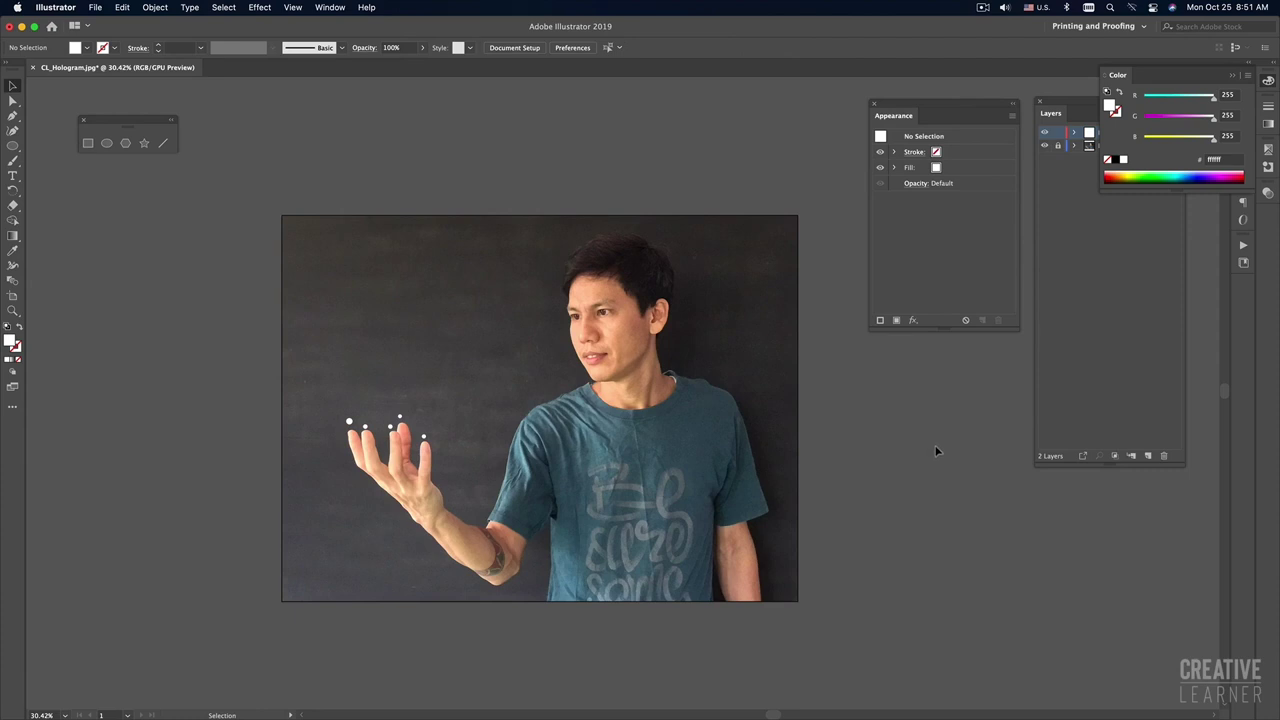
{"action": "left_click", "coordinate": [1109, 343]}
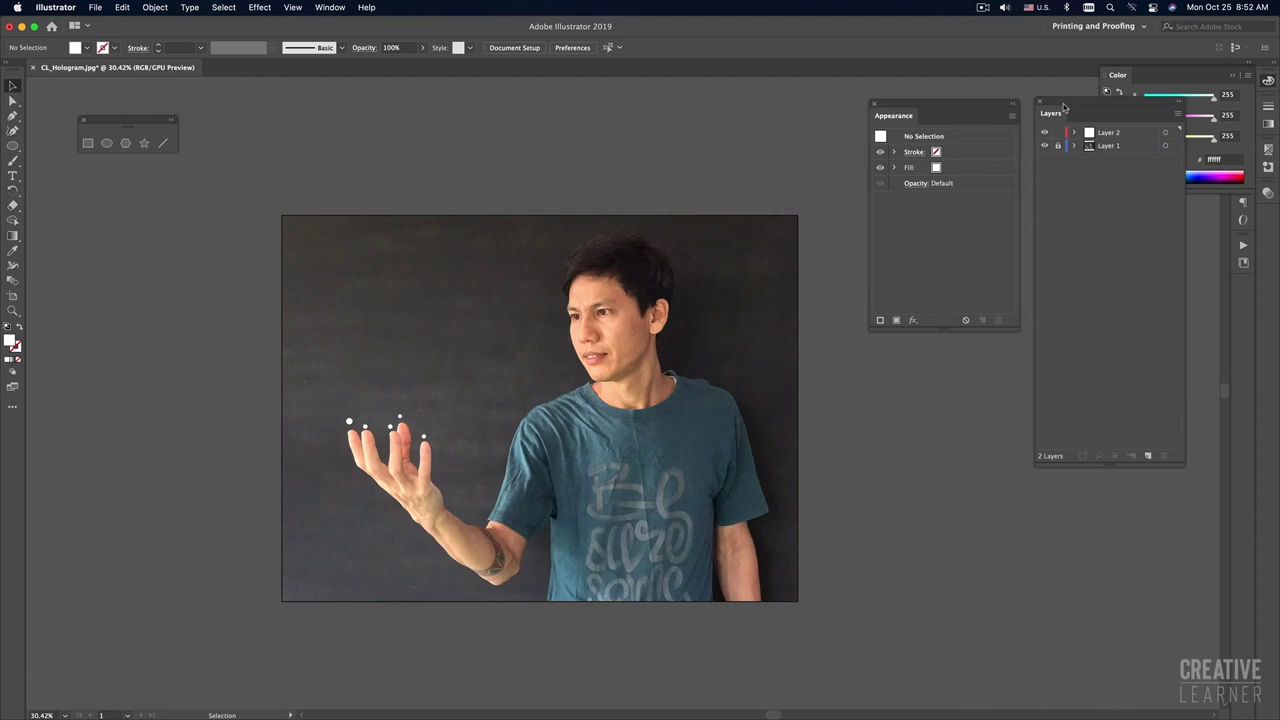
{"action": "left_click", "coordinate": [293, 8]}
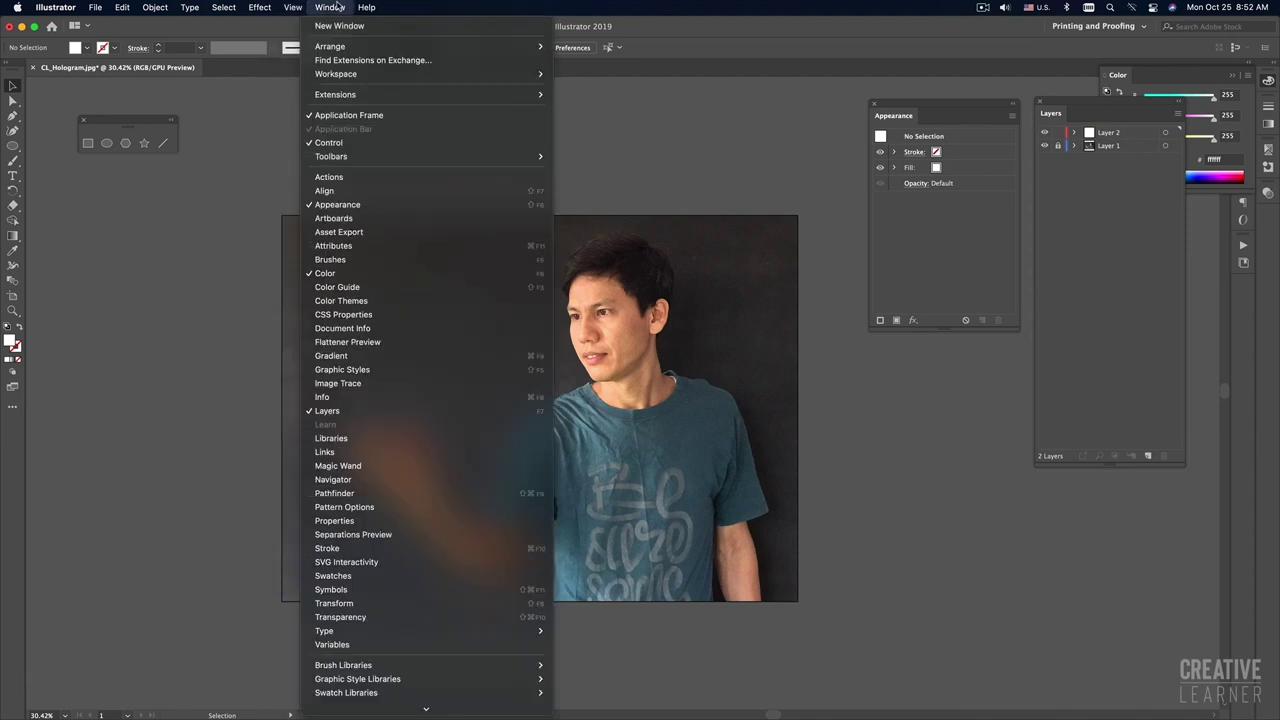
{"action": "left_click", "coordinate": [335, 412]}
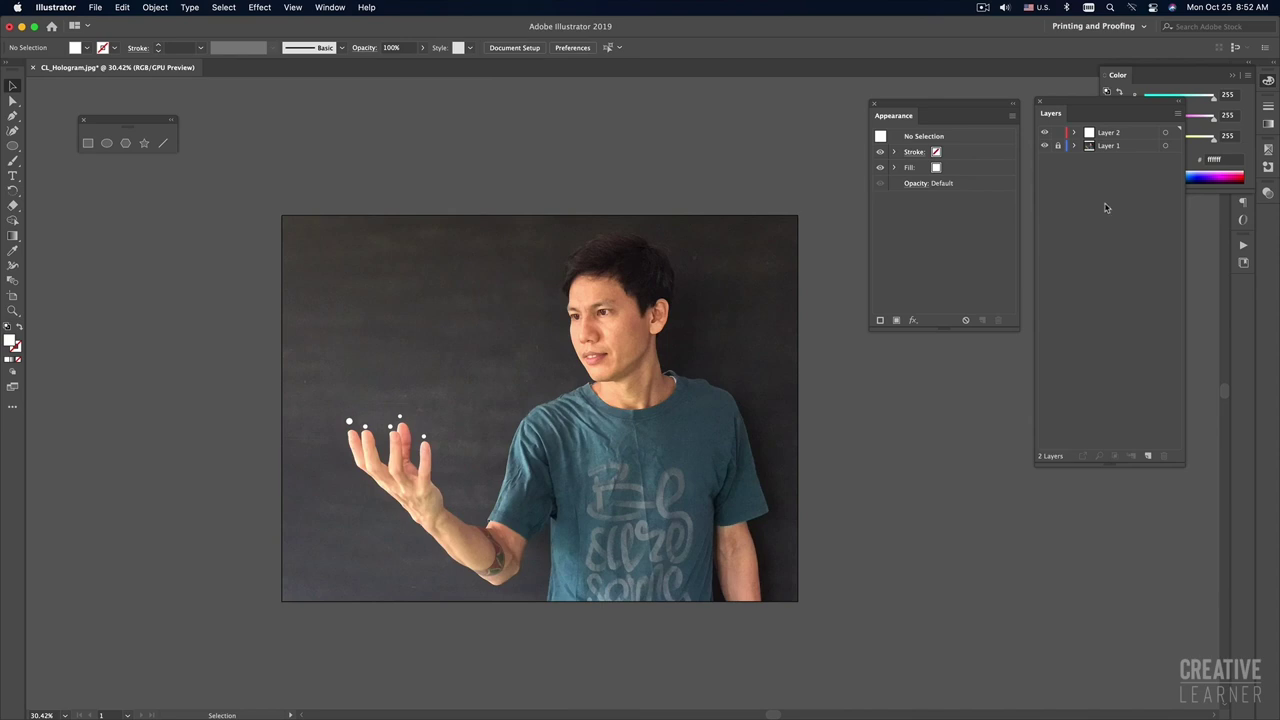
Step: Add a new layer, move it below Layer 2 and name it Guide
{"action": "left_click", "coordinate": [1148, 456]}
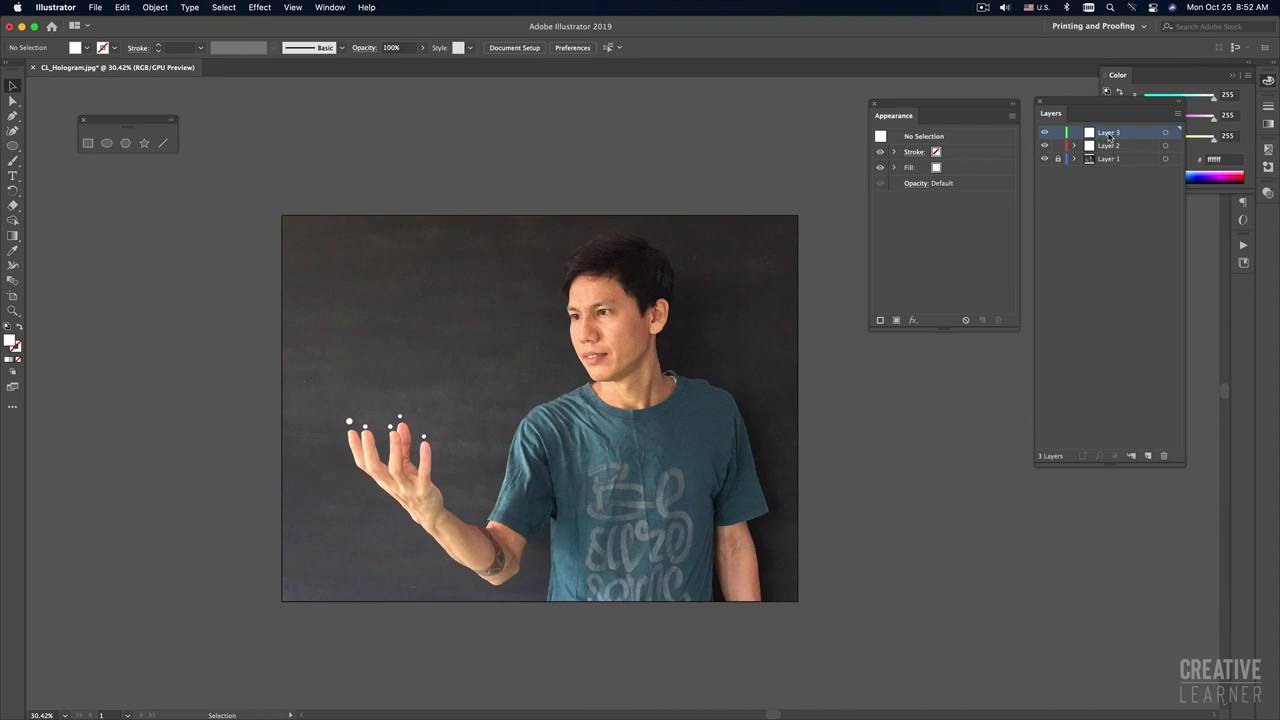
{"action": "left_click_drag", "start_coordinate": [1109, 136], "coordinate": [1109, 148]}
{"action": "double_click", "coordinate": [1108, 146]}
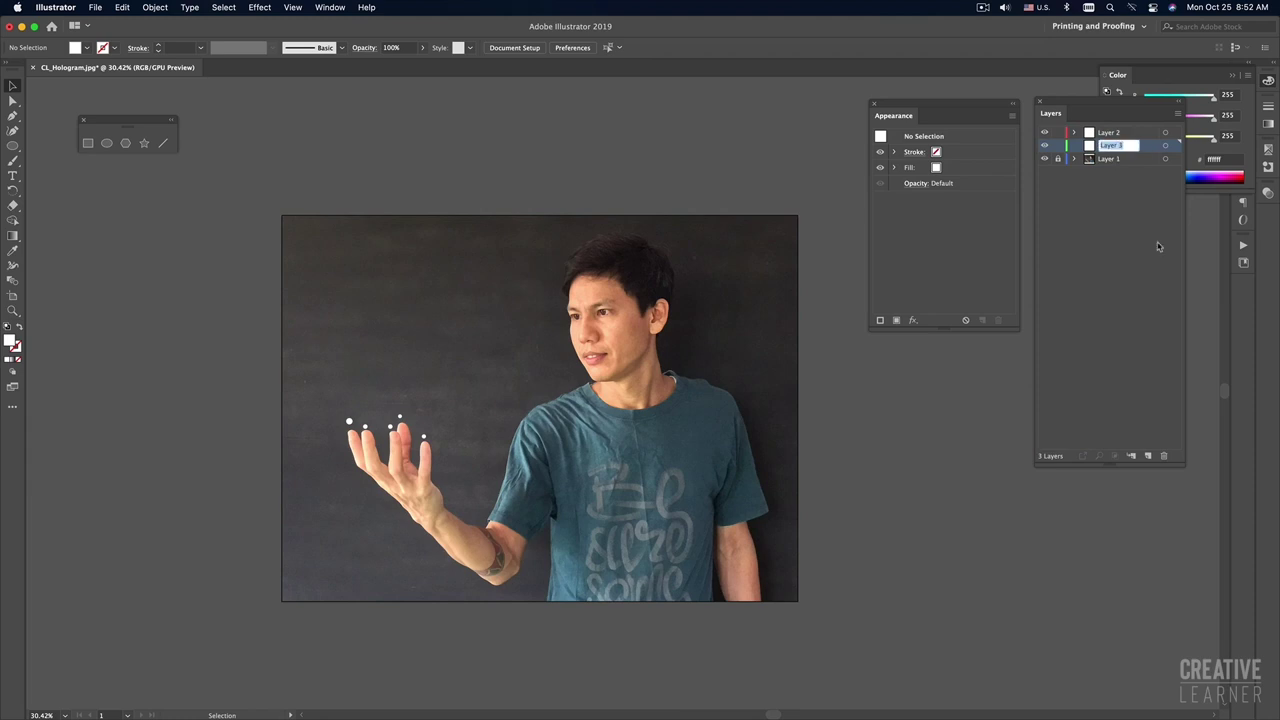
{"action": "type", "text": "C"}
{"action": "key", "text": "Return"}
{"action": "mouse_move", "coordinate": [115, 123]}
{"action": "left_mouse_down"}
{"action": "mouse_move", "coordinate": [85, 122]}
{"action": "mouse_move", "coordinate": [97, 125]}
{"action": "left_mouse_up"}
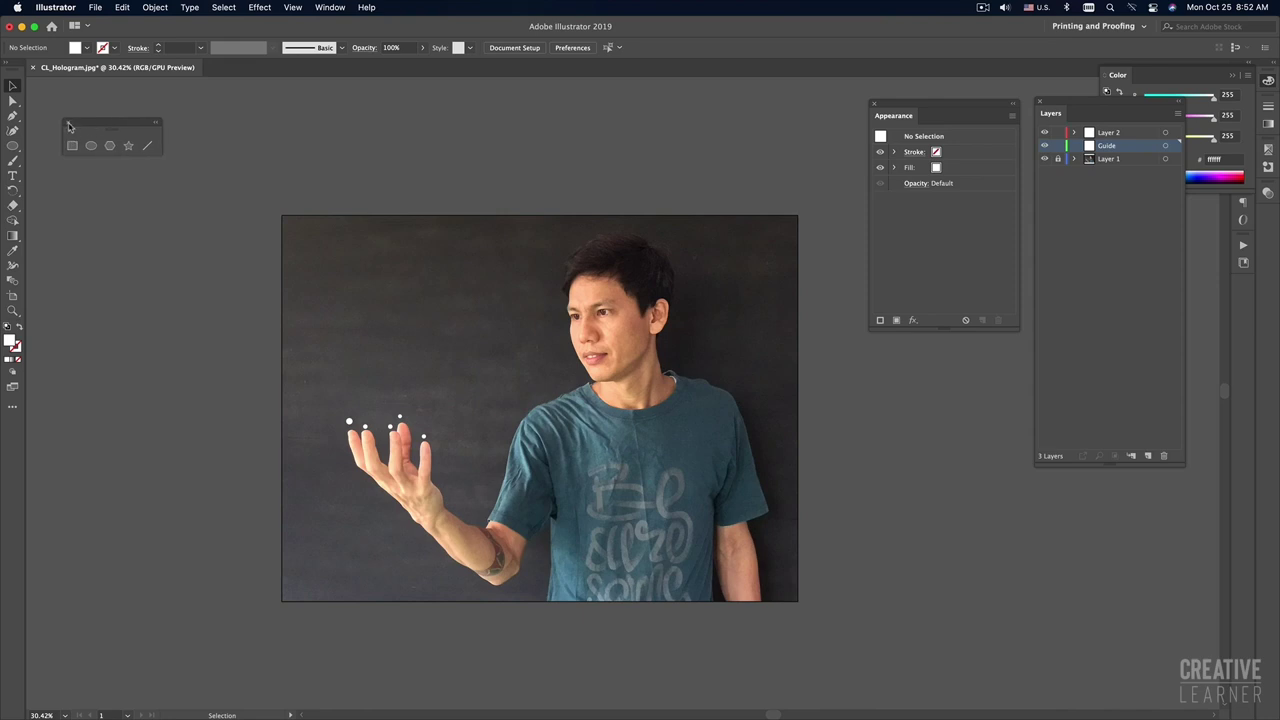
Step: Tear off the shape tools into a floating palette and pick the Rectangle tool
{"action": "left_click", "coordinate": [69, 126]}
{"action": "left_click", "coordinate": [12, 145]}
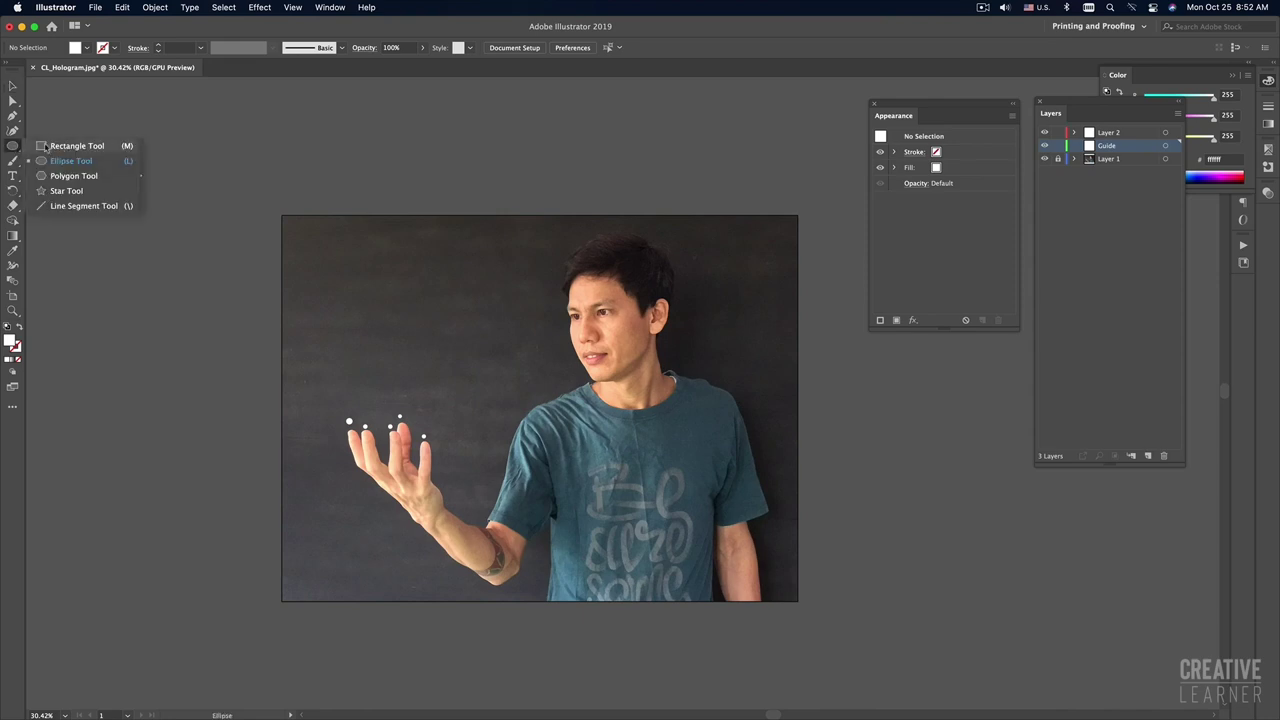
{"action": "left_click", "coordinate": [141, 175]}
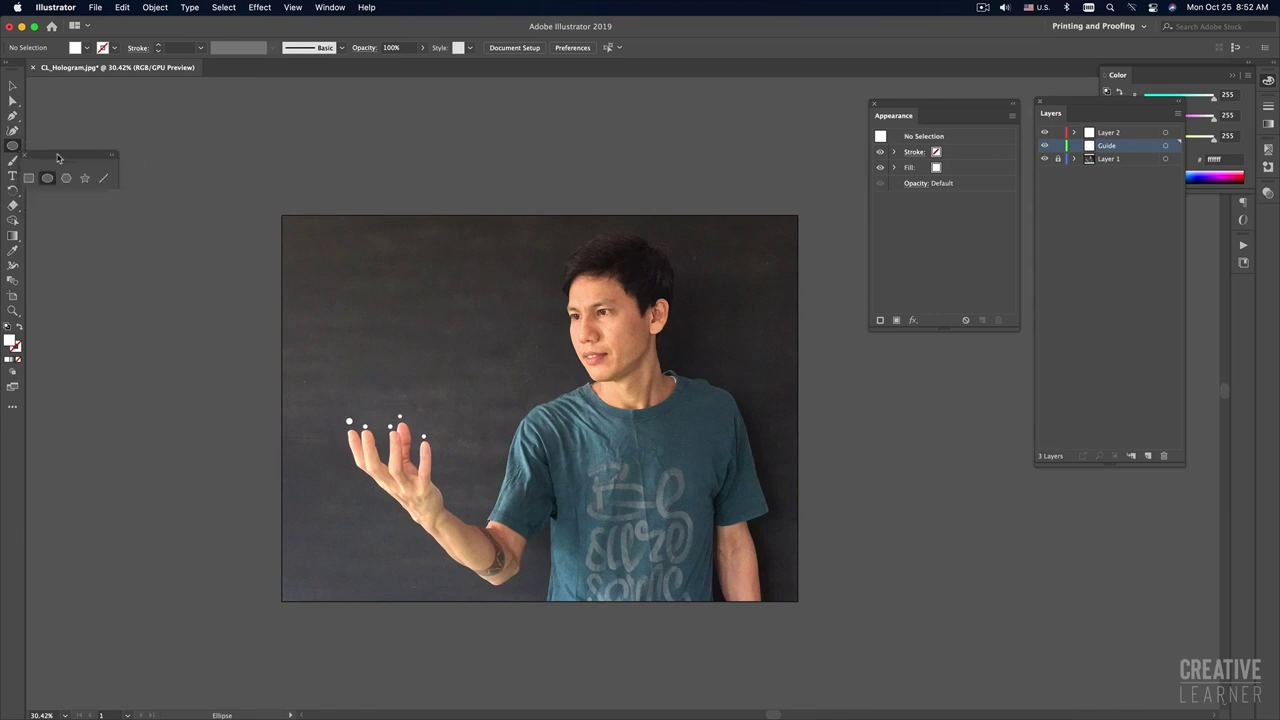
{"action": "left_click_drag", "start_coordinate": [58, 158], "coordinate": [122, 134]}
{"action": "left_click", "coordinate": [93, 154]}
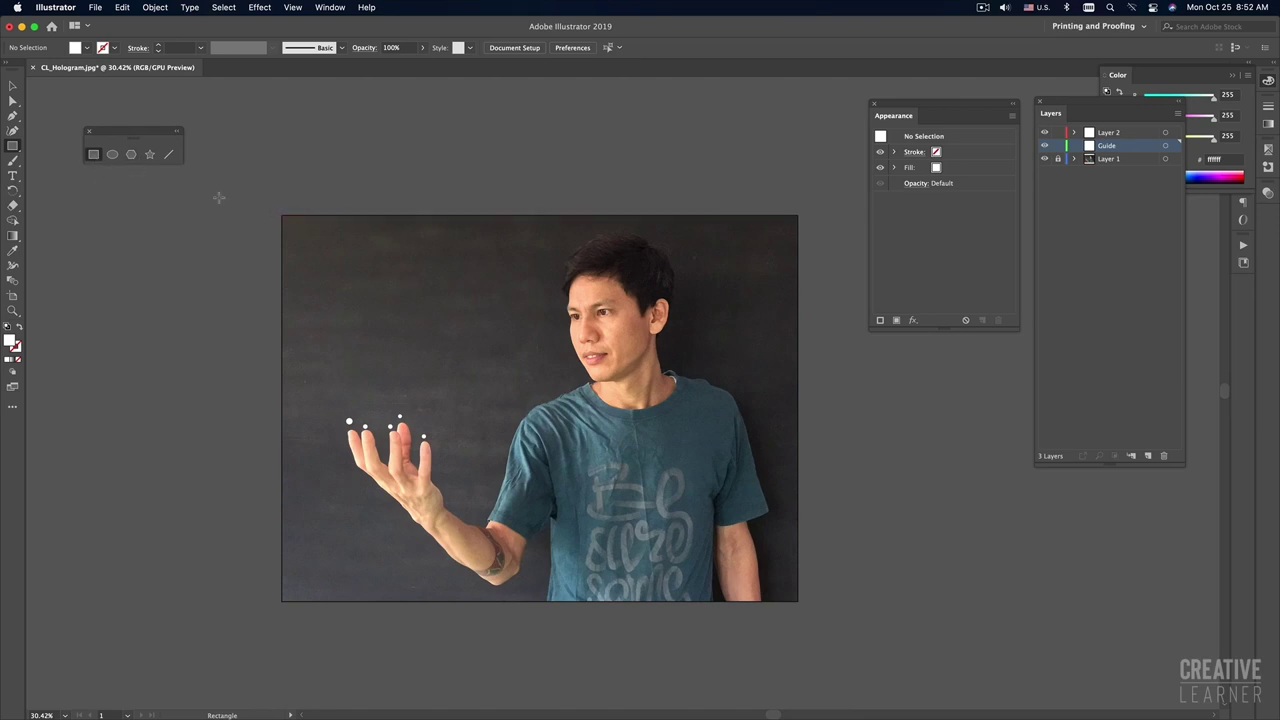
Step: Draw a white rectangle spanning the whole photo and nudge it into place
{"action": "left_click_drag", "start_coordinate": [282, 213], "coordinate": [798, 601]}
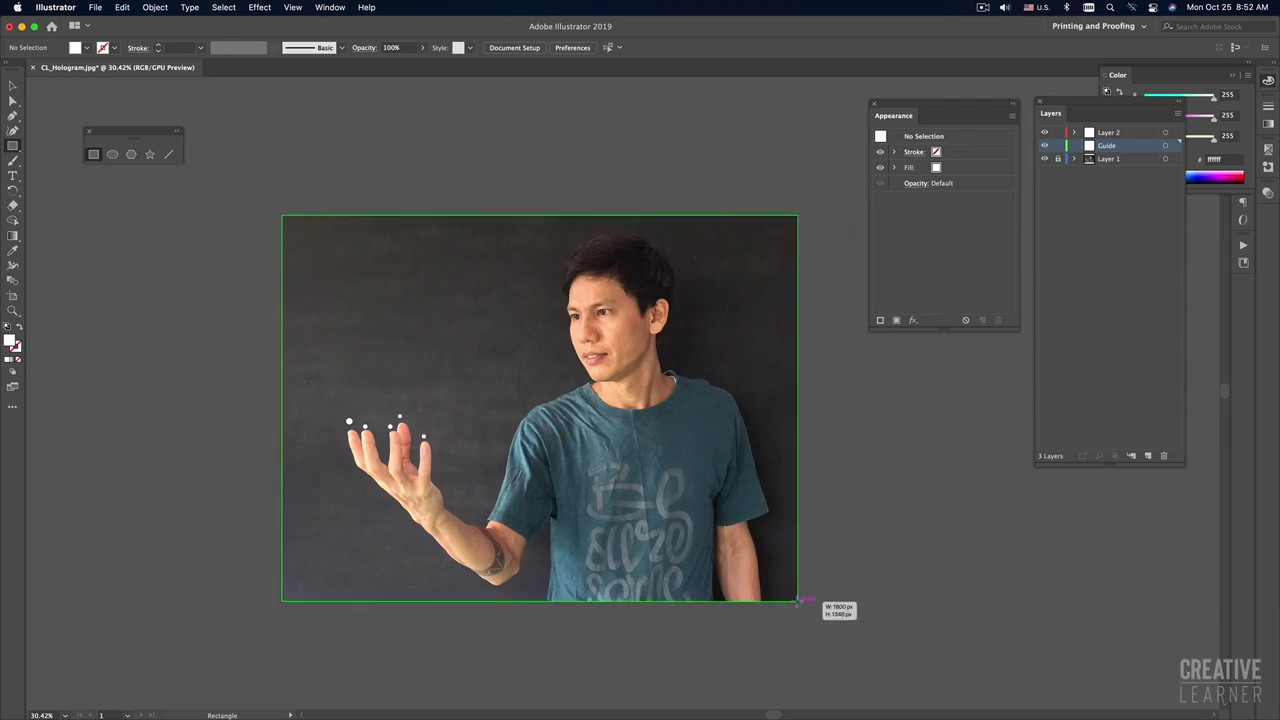
{"action": "left_click_drag", "start_coordinate": [798, 601], "coordinate": [798, 601]}
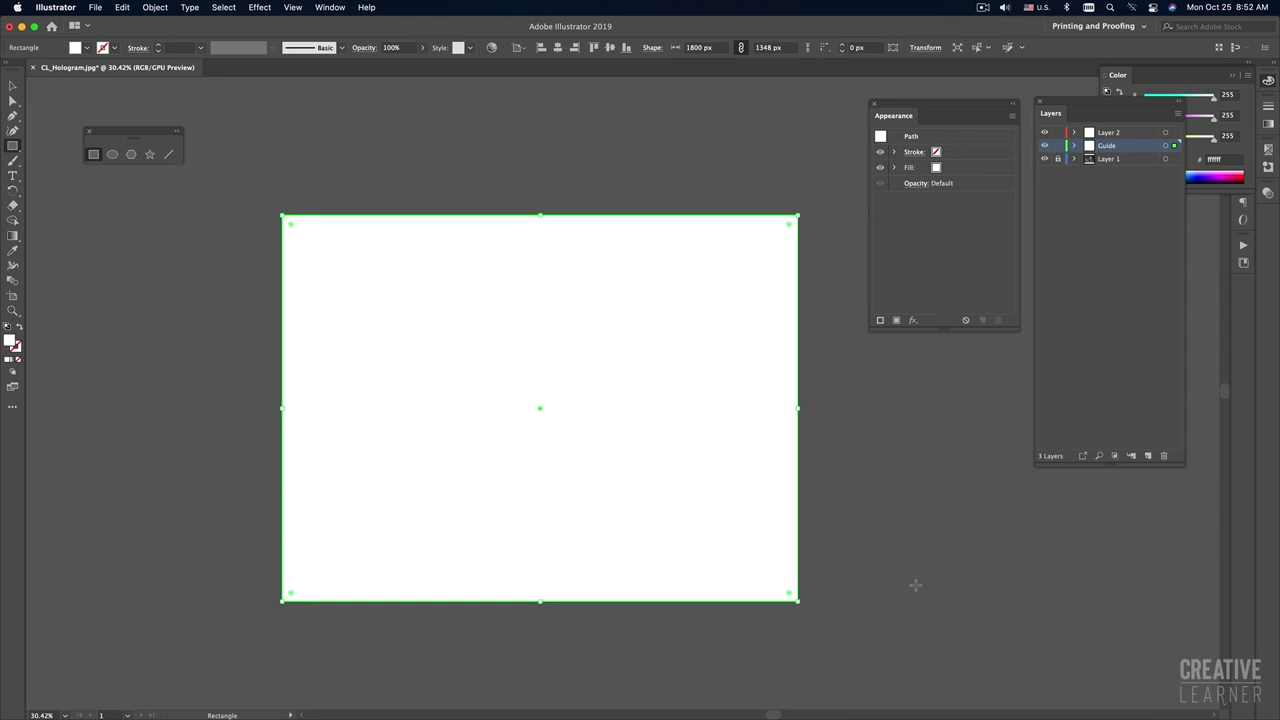
{"action": "key", "text": "v"}
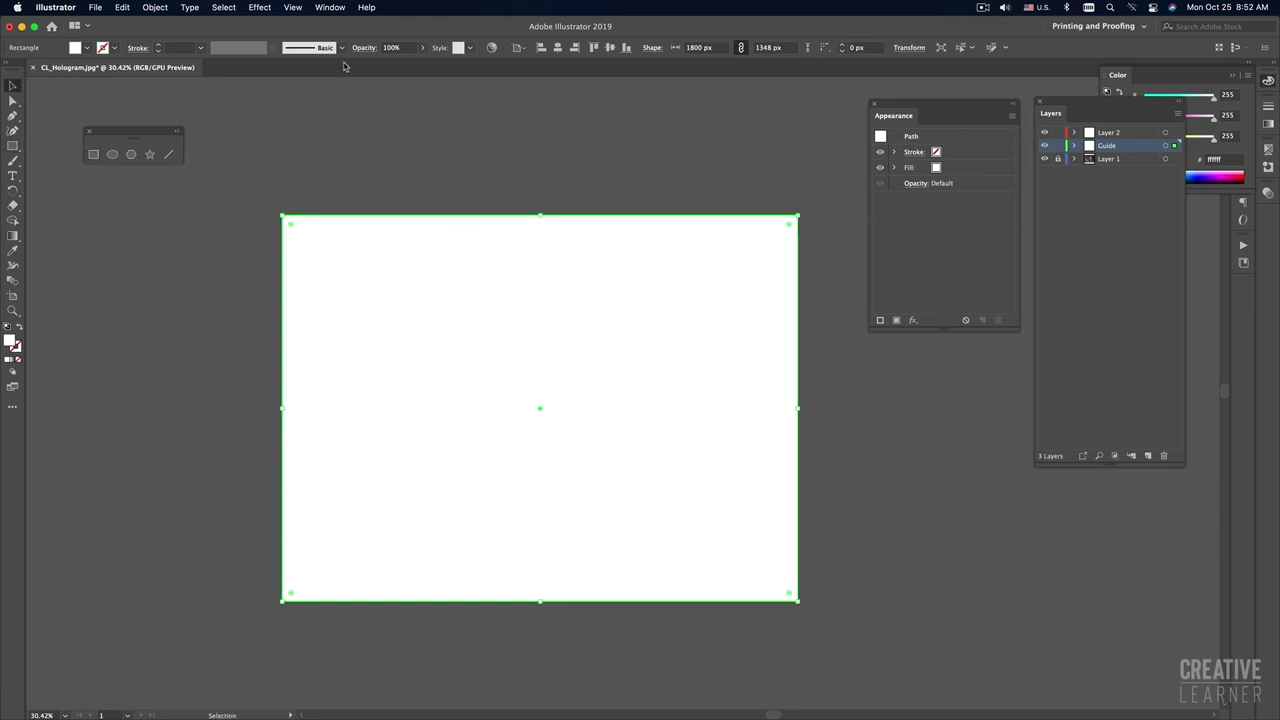
{"action": "left_click", "coordinate": [294, 8]}
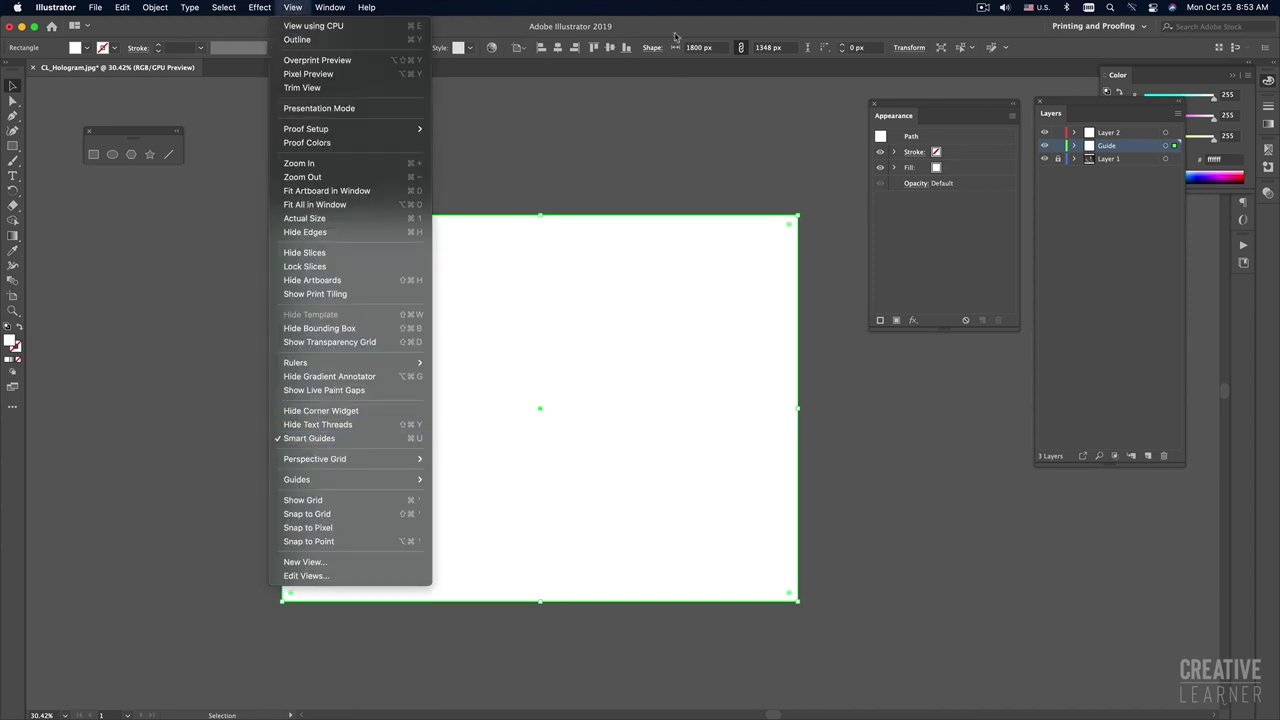
{"action": "left_click", "coordinate": [810, 508]}
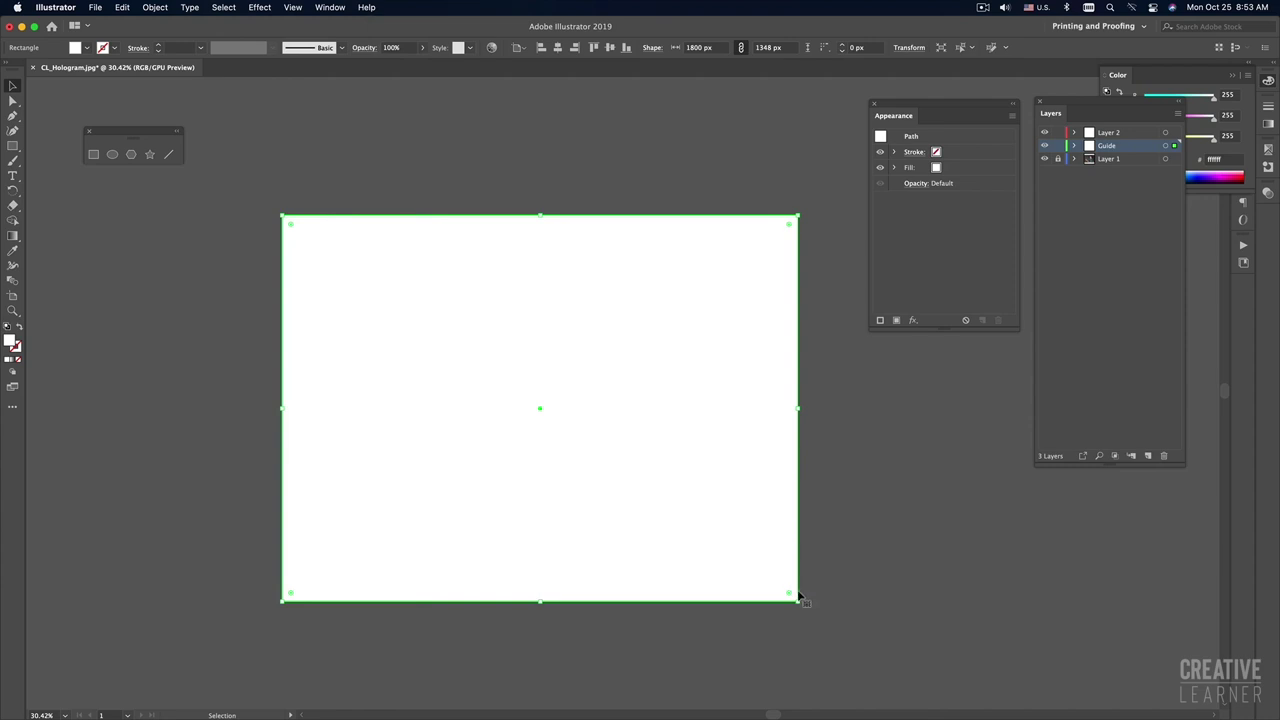
{"action": "mouse_move", "coordinate": [798, 600]}
{"action": "left_mouse_down"}
{"action": "mouse_move", "coordinate": [761, 554]}
{"action": "mouse_move", "coordinate": [814, 616]}
{"action": "left_mouse_up"}
{"action": "left_click", "coordinate": [903, 575]}
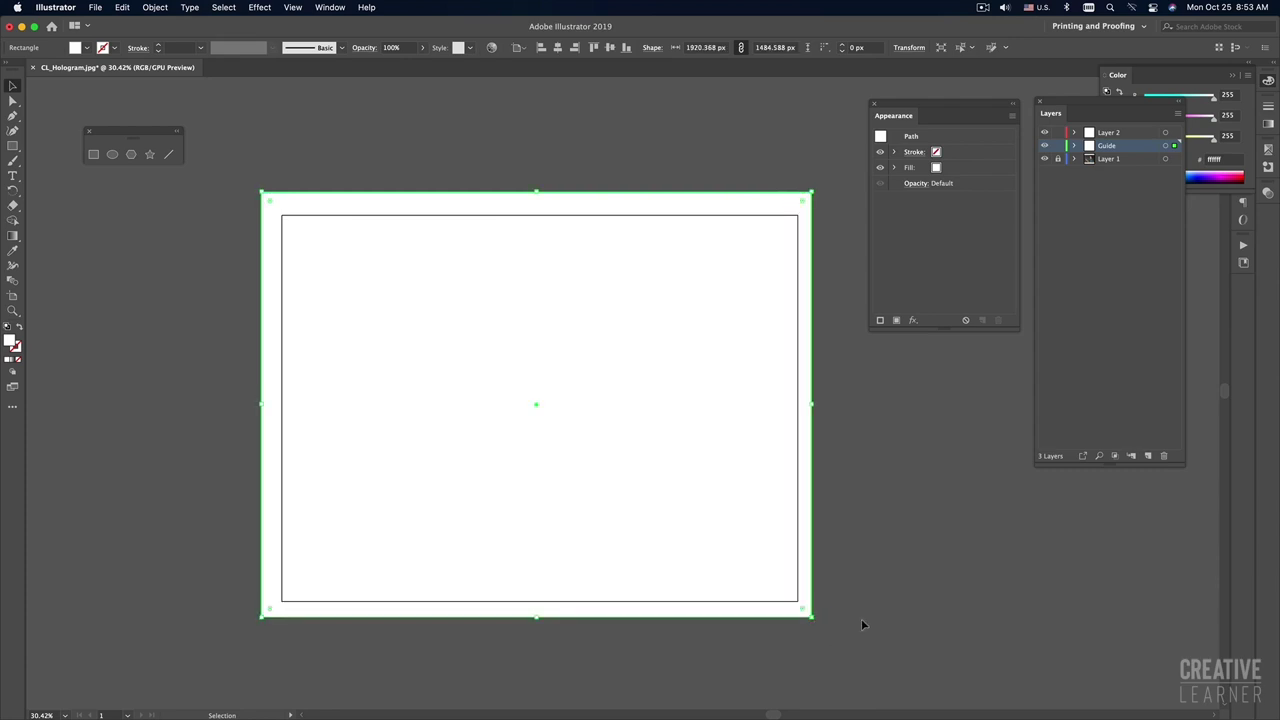
Step: In Outline mode, snap the rectangle's corners to the artboard for 1800 × 1348 px, then return to Preview
{"action": "key", "text": "a"}
{"action": "key", "text": "super+y"}
{"action": "key", "text": "v"}
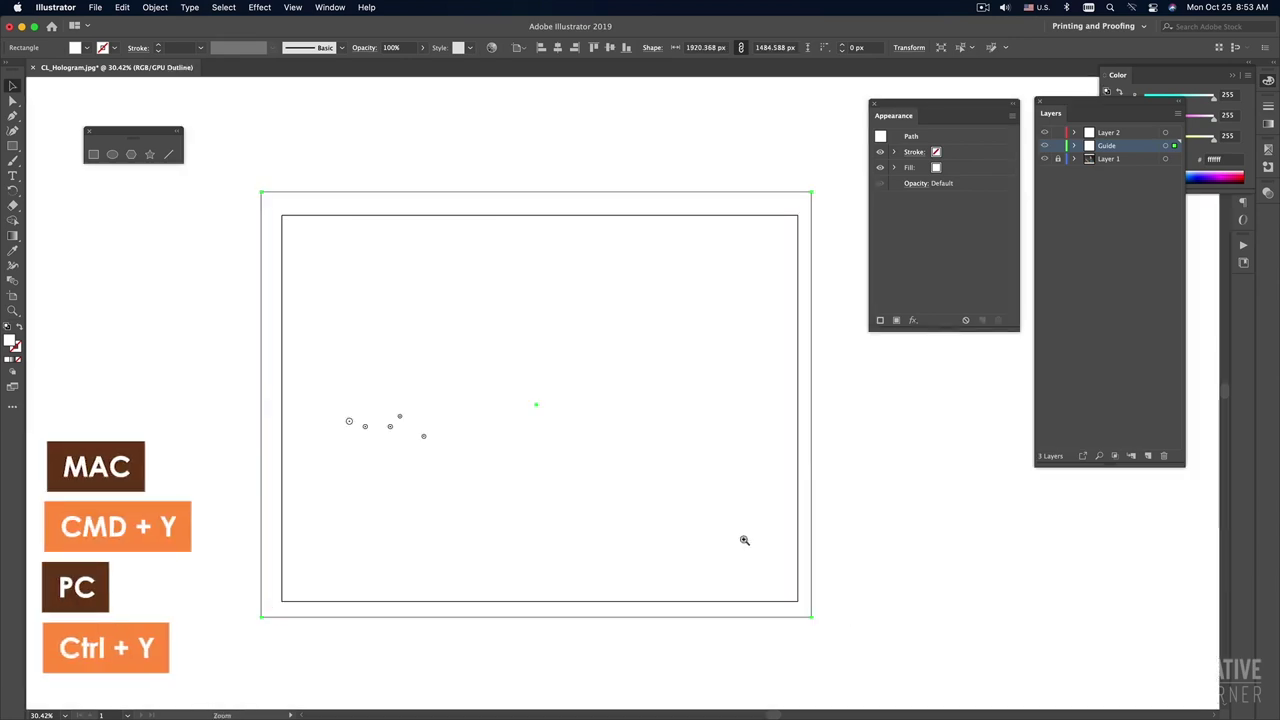
{"action": "scroll", "coordinate": [805, 605], "scroll_direction": "up", "scroll_amount": 1}
{"action": "left_click_drag", "start_coordinate": [813, 624], "coordinate": [800, 604]}
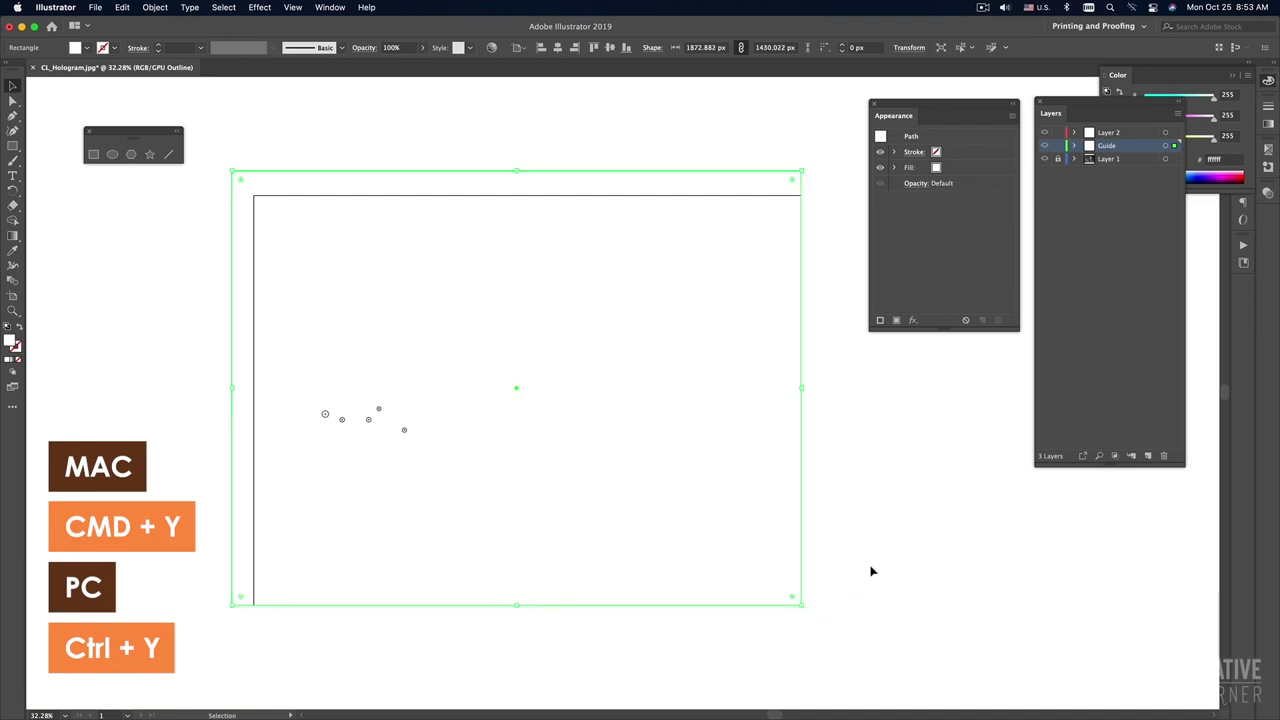
{"action": "left_click", "coordinate": [612, 324]}
{"action": "left_click_drag", "start_coordinate": [233, 171], "coordinate": [255, 197]}
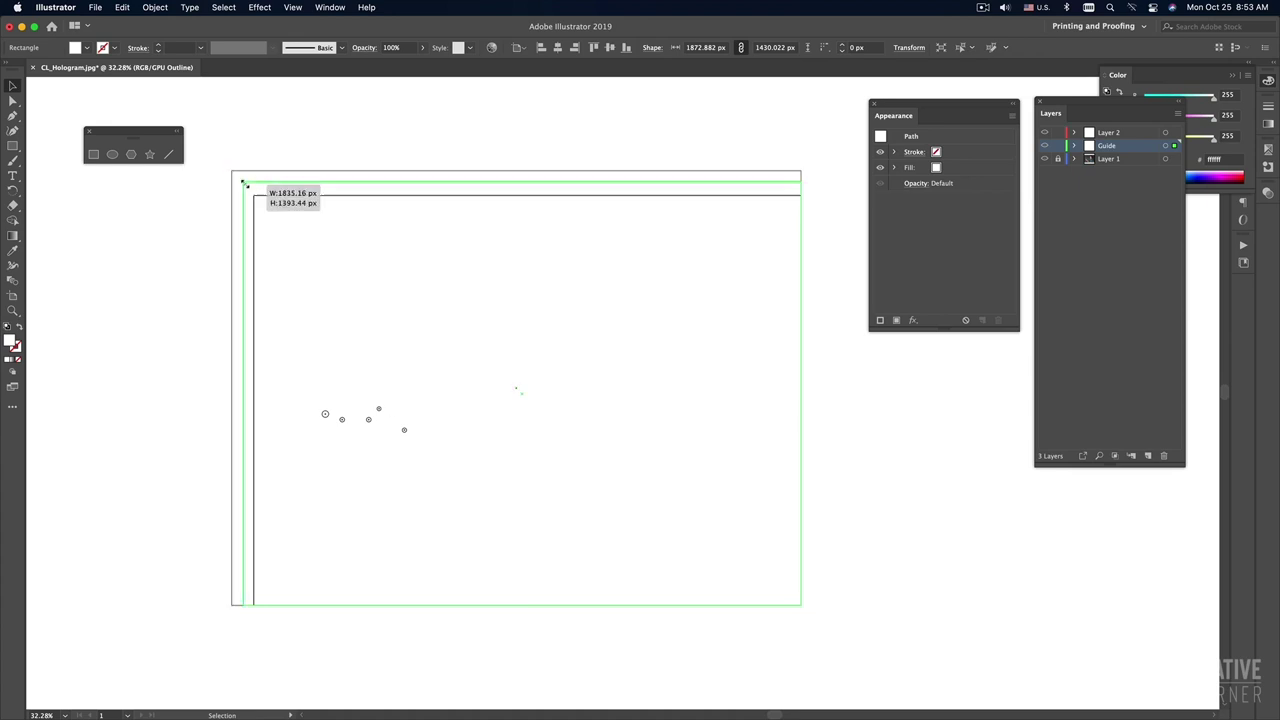
{"action": "left_click_drag", "start_coordinate": [249, 191], "coordinate": [254, 195]}
{"action": "left_click", "coordinate": [323, 146]}
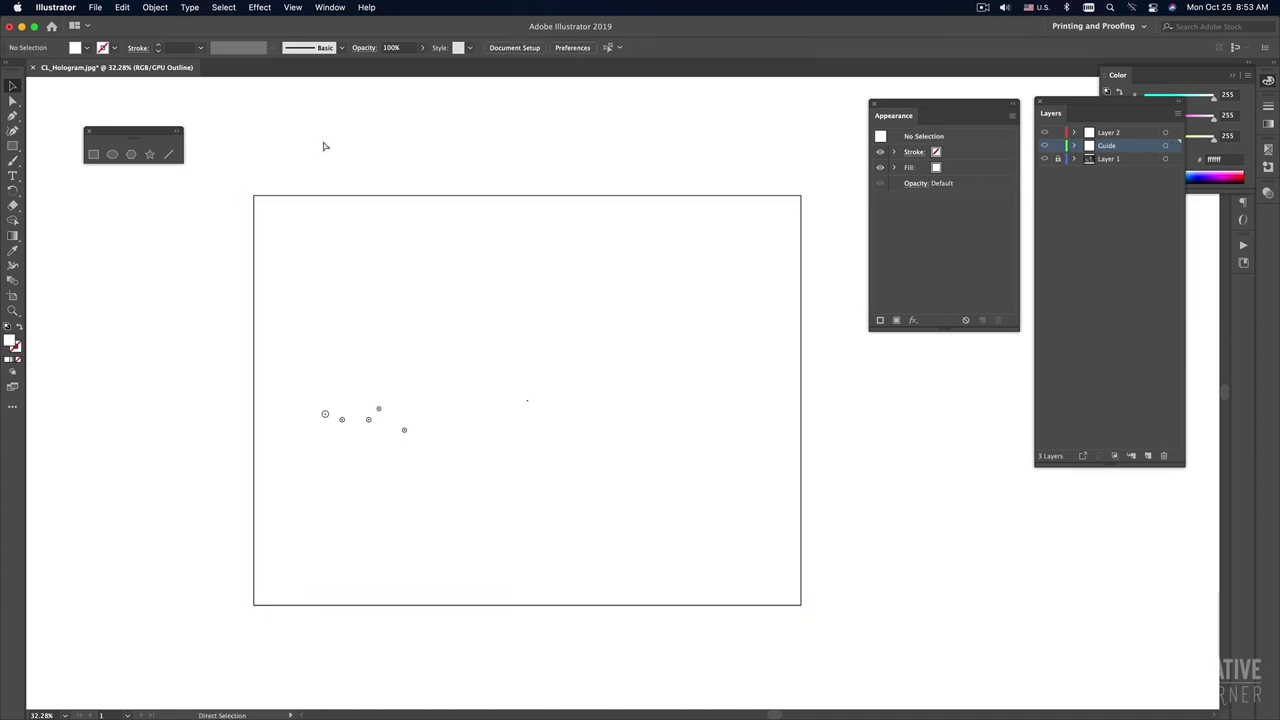
{"action": "key", "text": "ctrl+y"}
{"action": "left_click", "coordinate": [767, 379]}
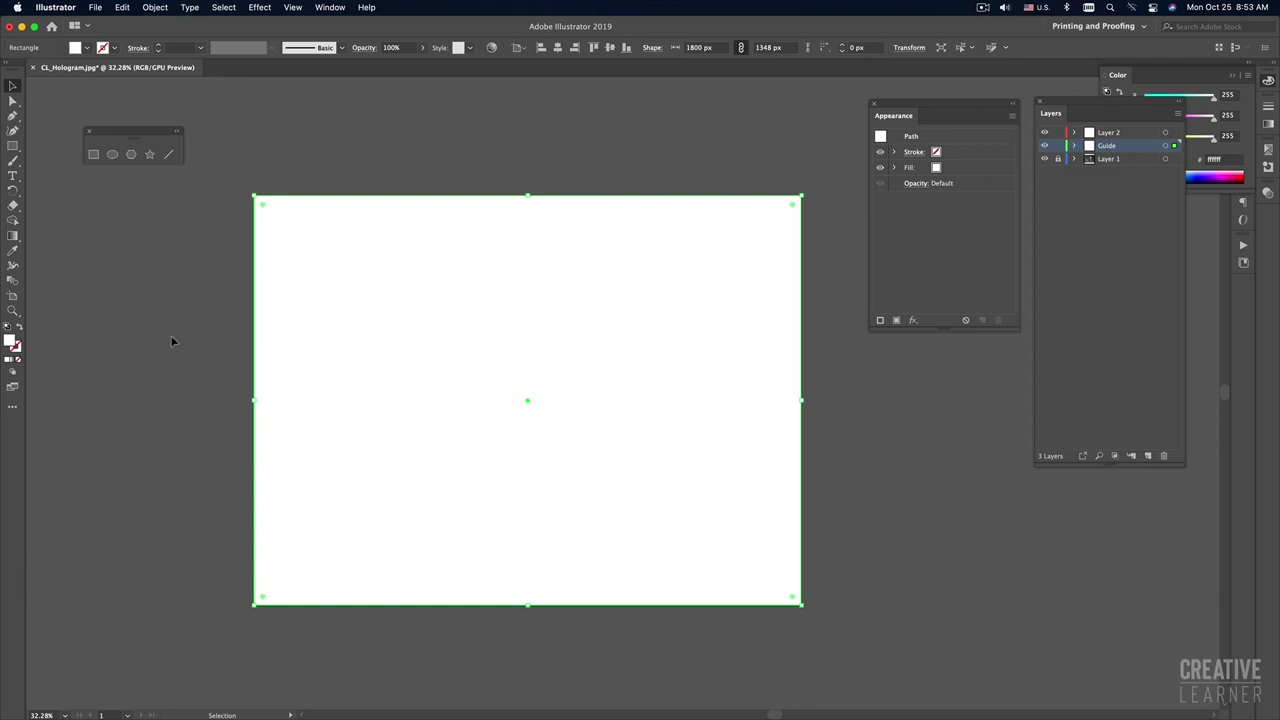
Step: Set the guide rectangle's fill to None so the photo shows through
{"action": "left_click", "coordinate": [17, 361]}
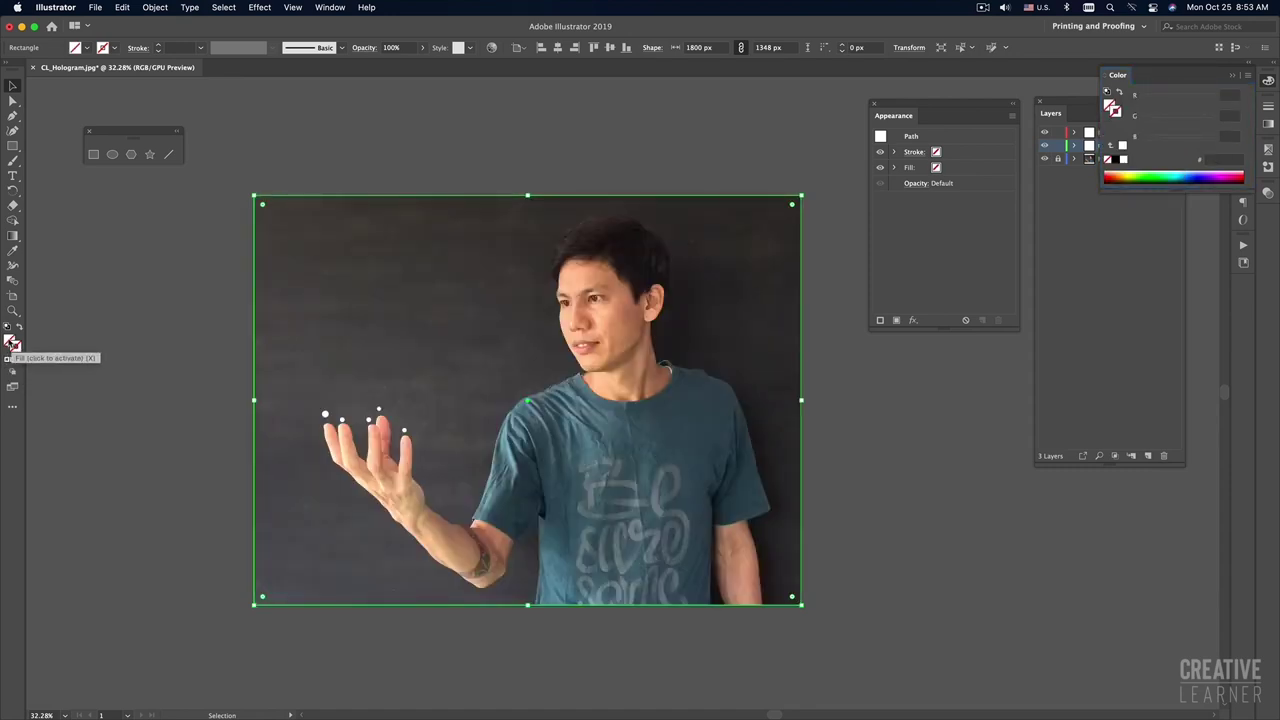
{"action": "left_click", "coordinate": [17, 346]}
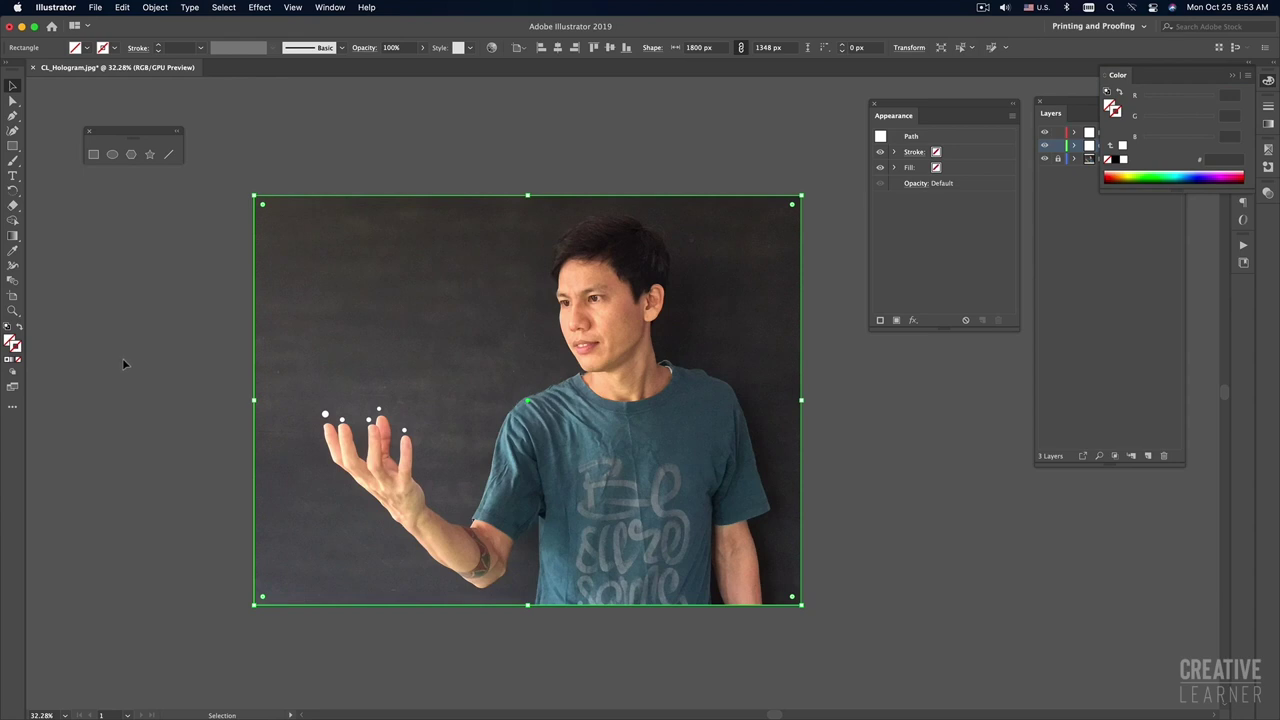
{"action": "key", "text": "ctrl+y"}
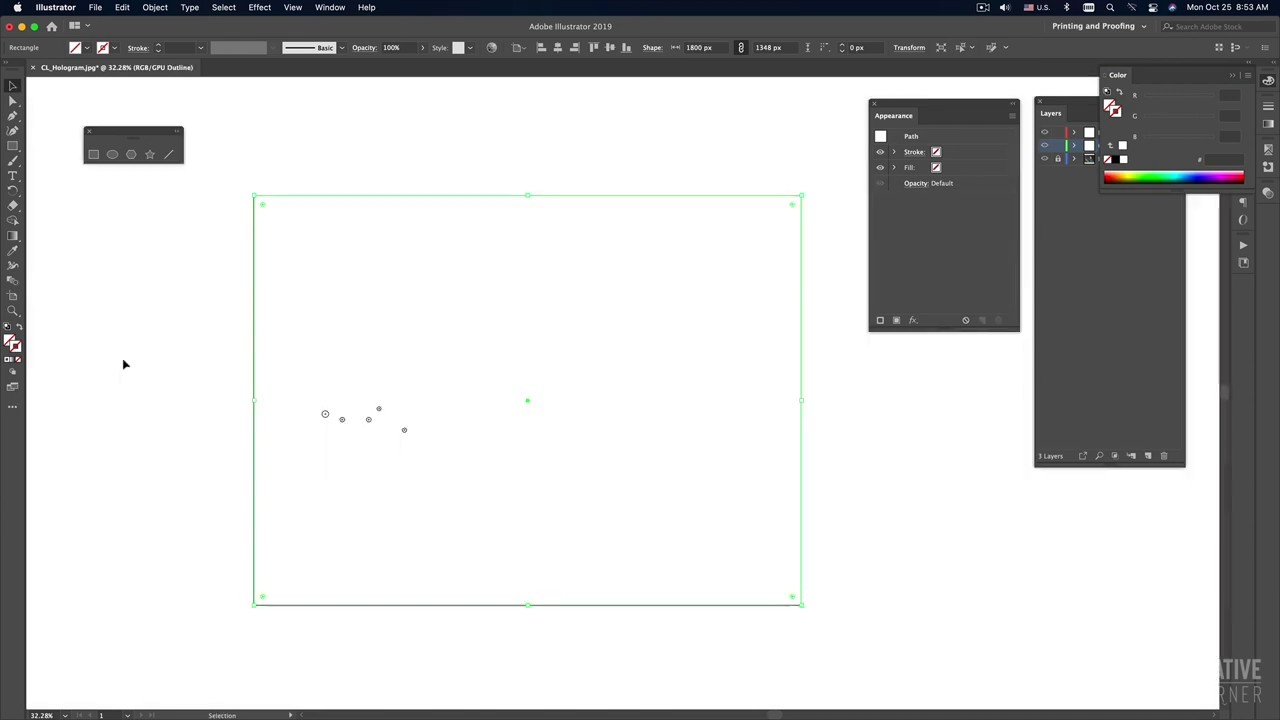
{"action": "key", "text": "ctrl+y"}
{"action": "left_click", "coordinate": [123, 363]}
Step: Select all the artwork, copy it, and paste it into the Photoshop photo
{"action": "left_click", "coordinate": [1124, 332]}
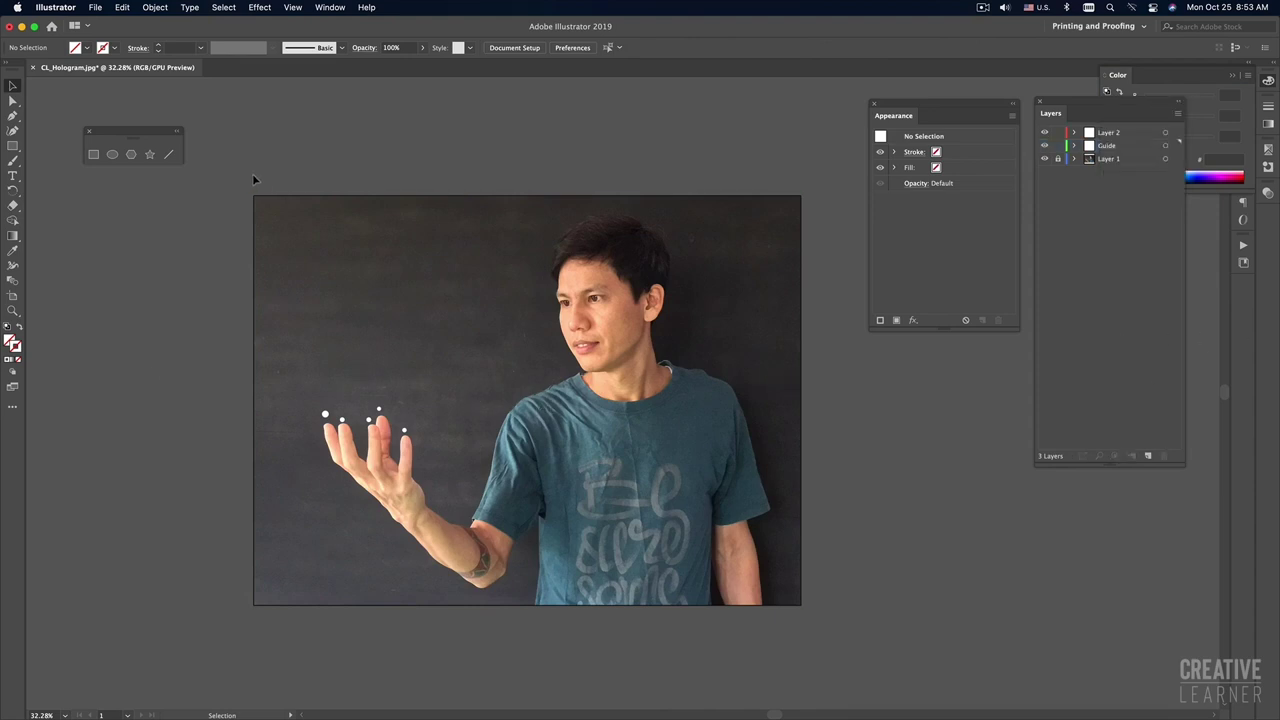
{"action": "left_click", "coordinate": [280, 199]}
{"action": "left_click", "coordinate": [1114, 160]}
{"action": "left_click_drag", "start_coordinate": [211, 170], "coordinate": [292, 224]}
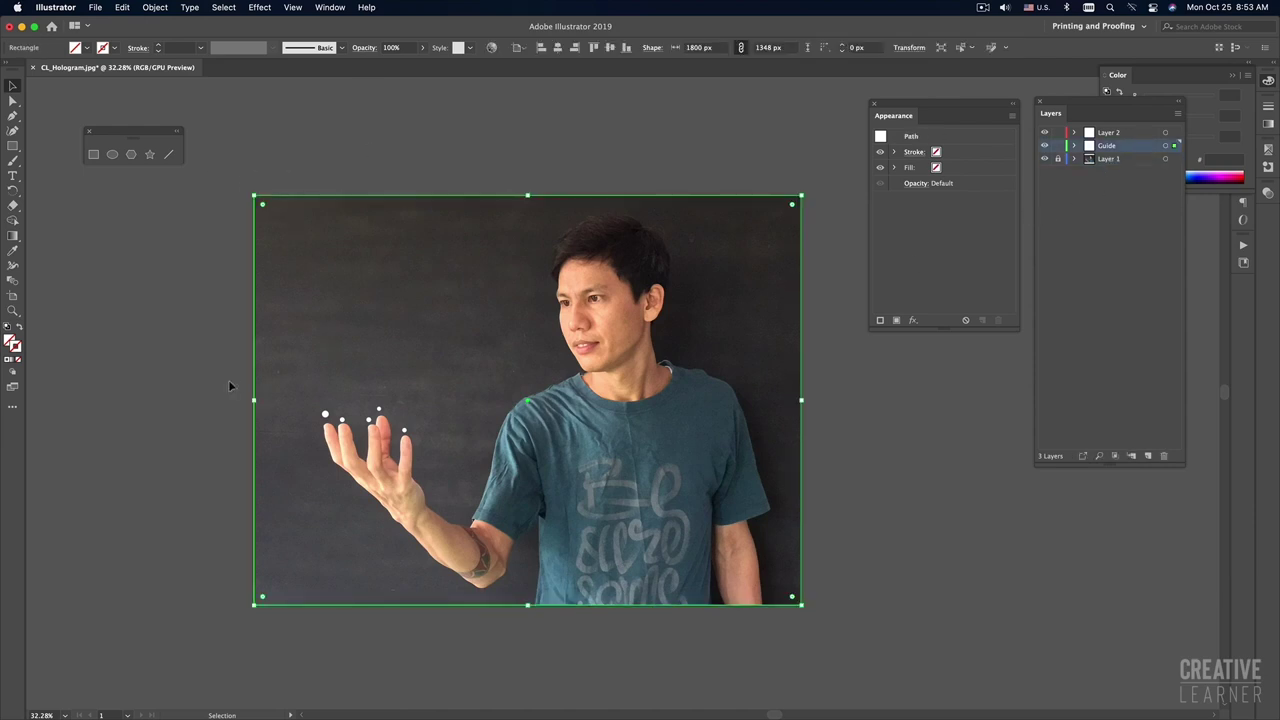
{"action": "key", "text": "super+a"}
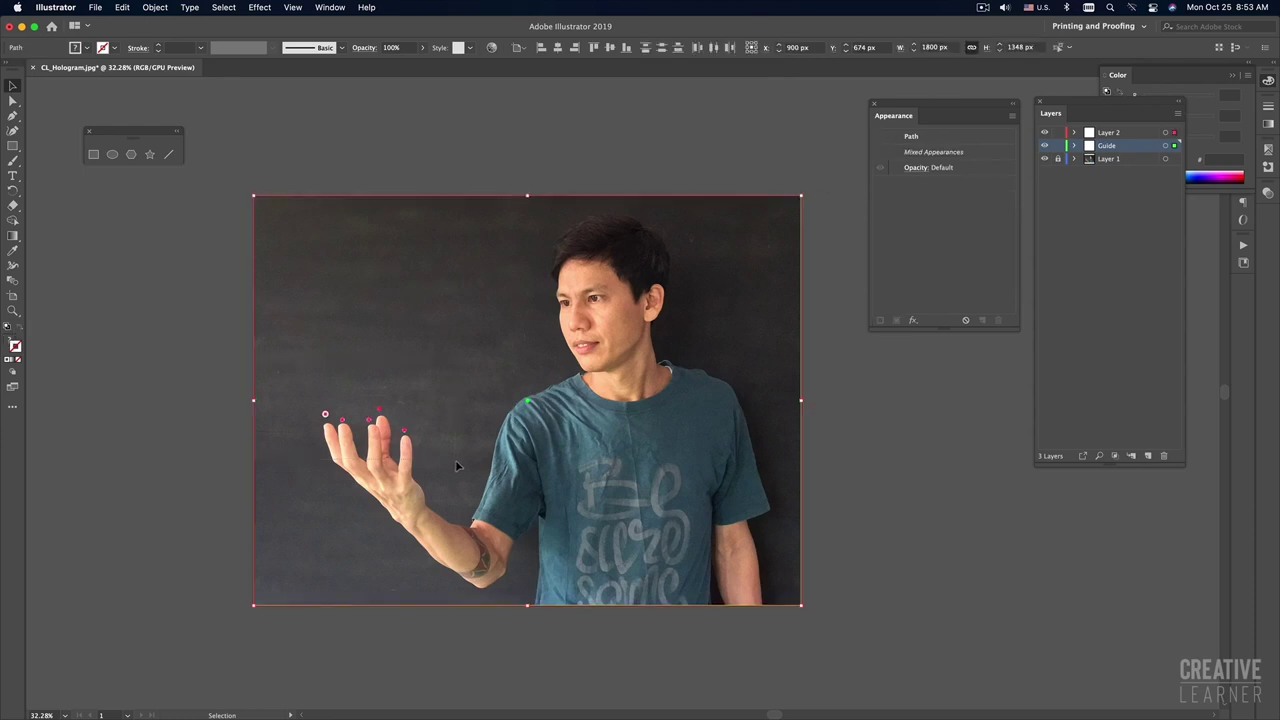
{"action": "key", "text": "a"}
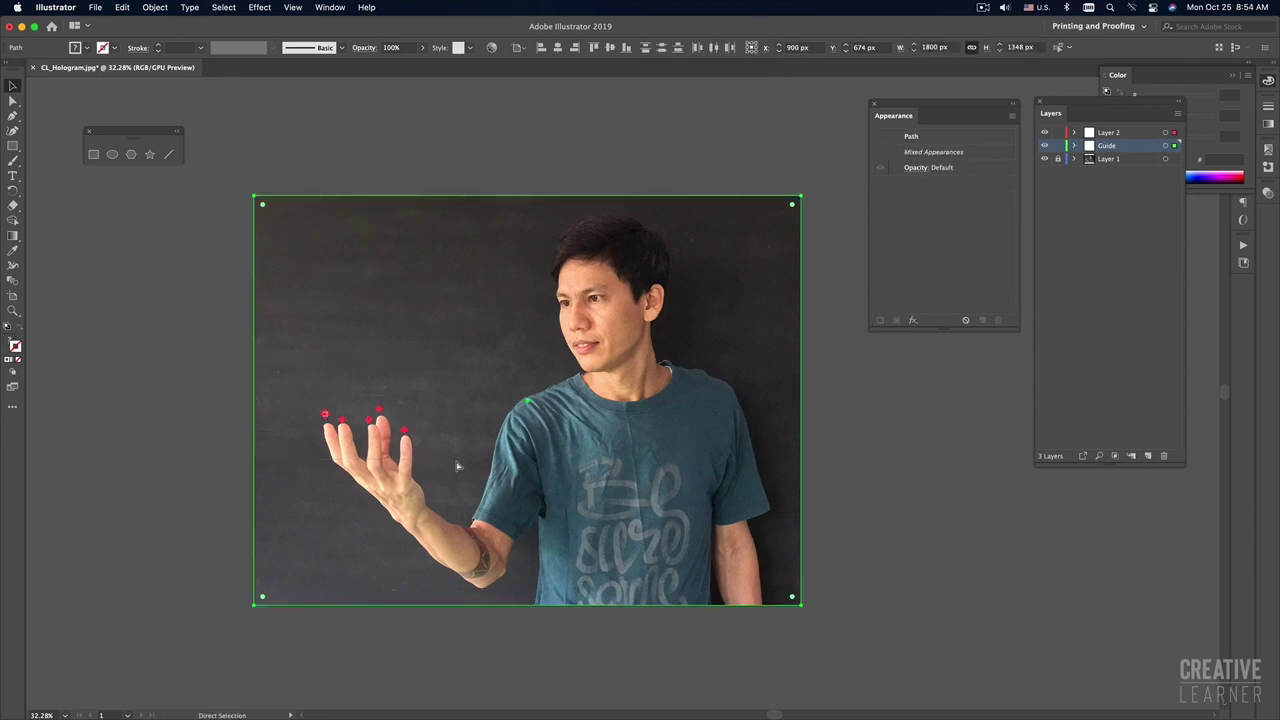
{"action": "key", "text": "super+c"}
{"action": "key", "text": "super+Tab"}
{"action": "key", "text": "super+v"}
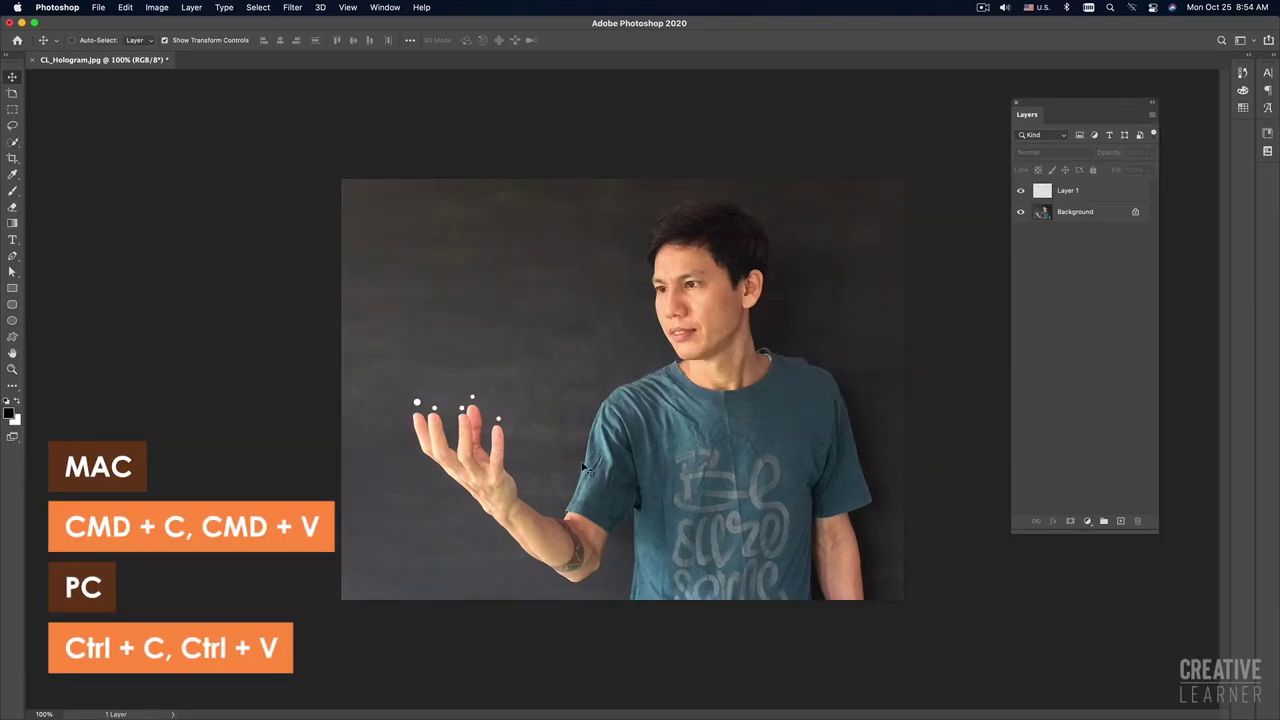
Step: Undo the earlier paste and re-paste the artwork into Layer 1 as Pixels, committing it
{"action": "left_click", "coordinate": [1080, 190]}
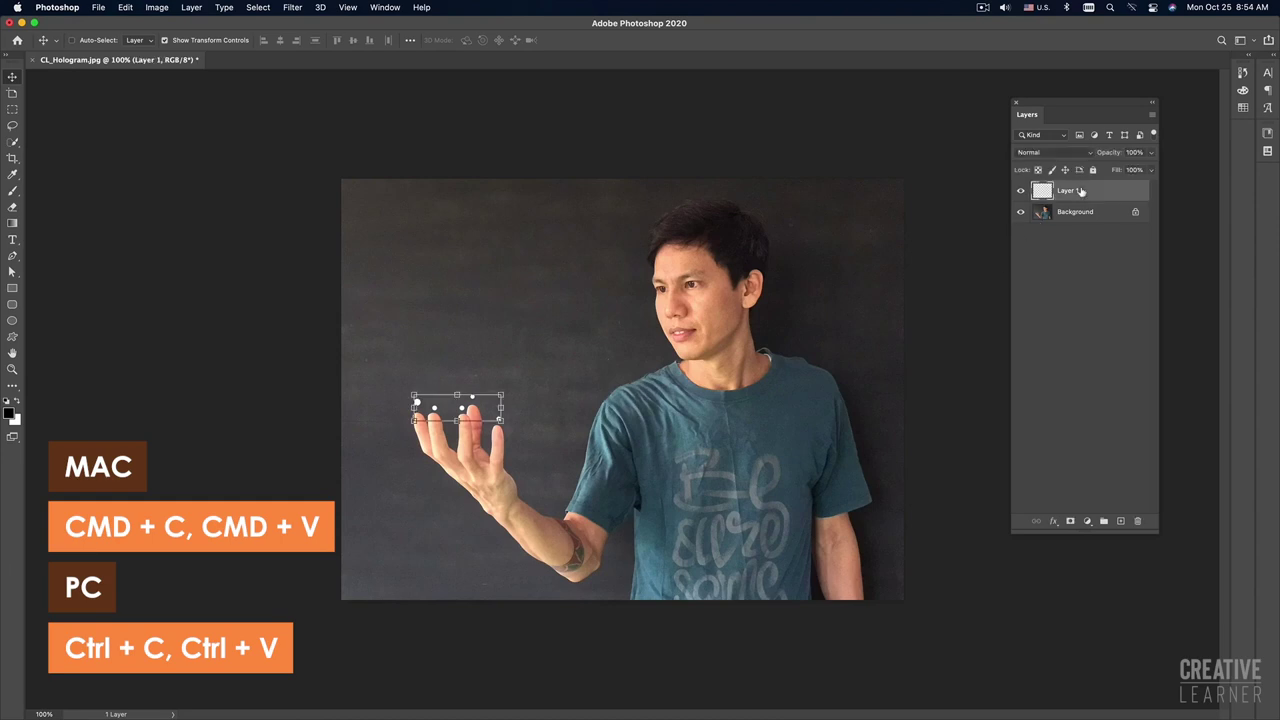
{"action": "key", "text": "super+z"}
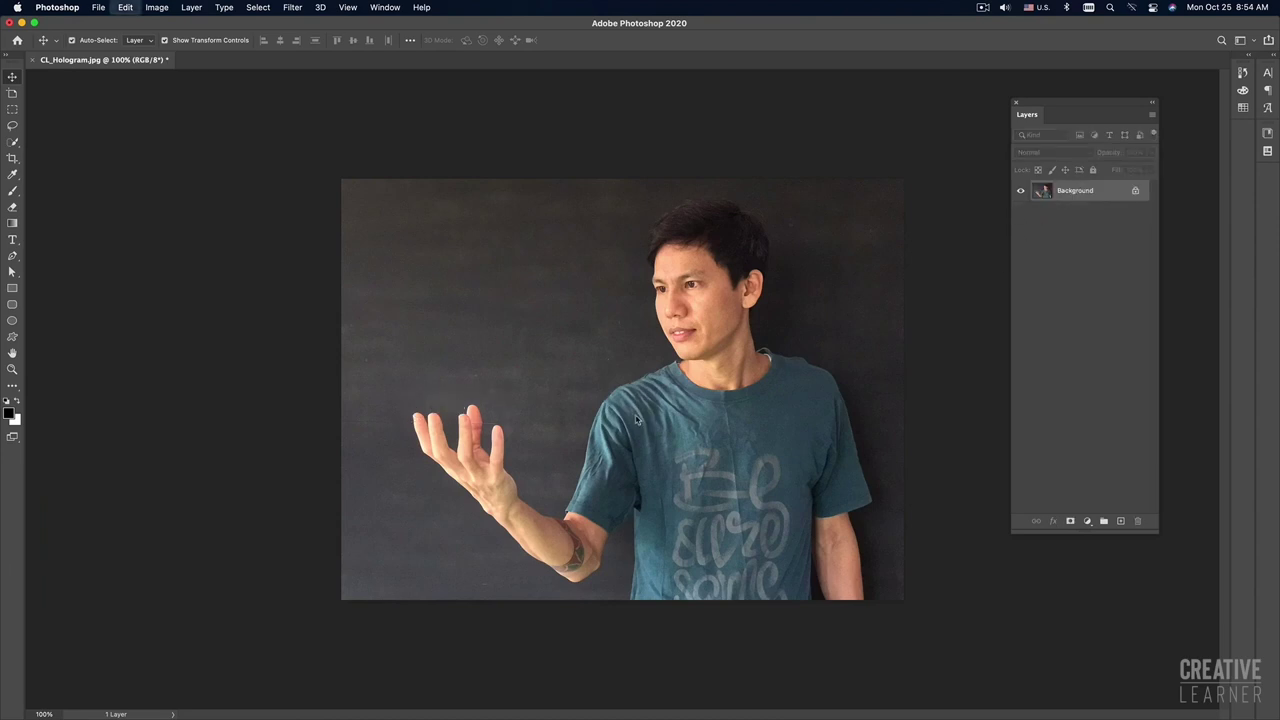
{"action": "key", "text": "super+v"}
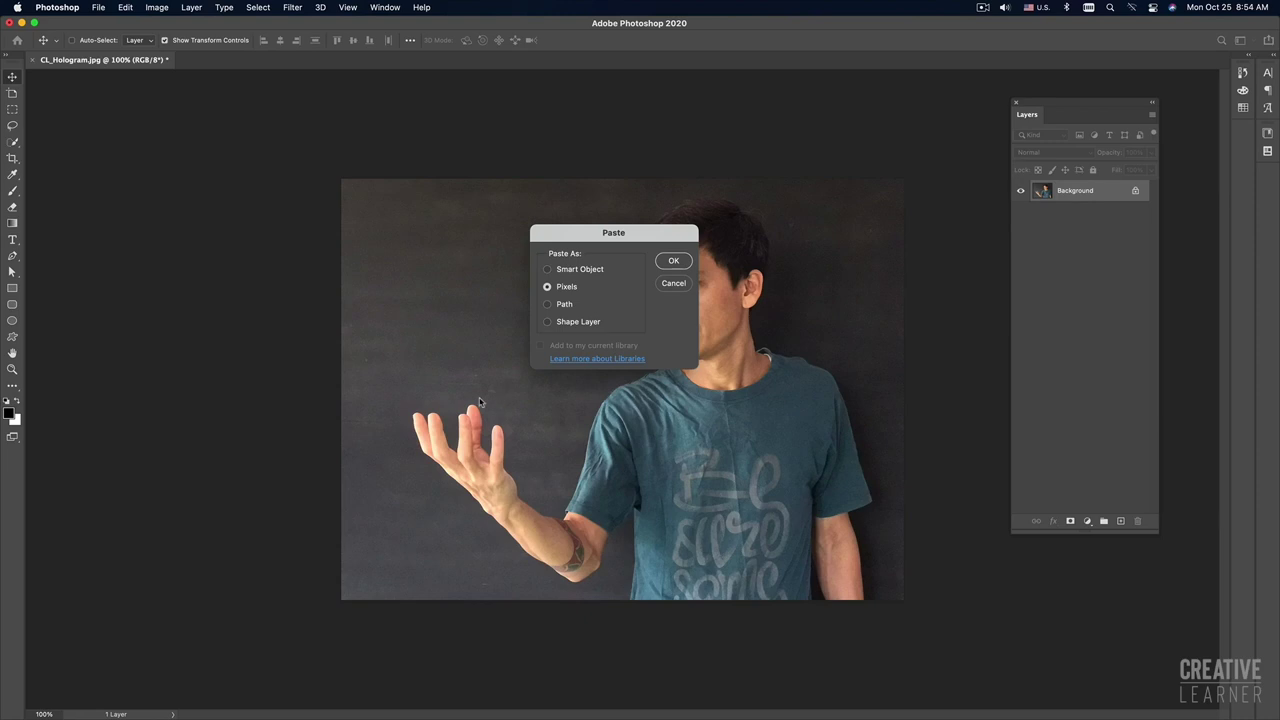
{"action": "left_click", "coordinate": [547, 269]}
{"action": "left_click", "coordinate": [548, 288]}
{"action": "left_click", "coordinate": [674, 262]}
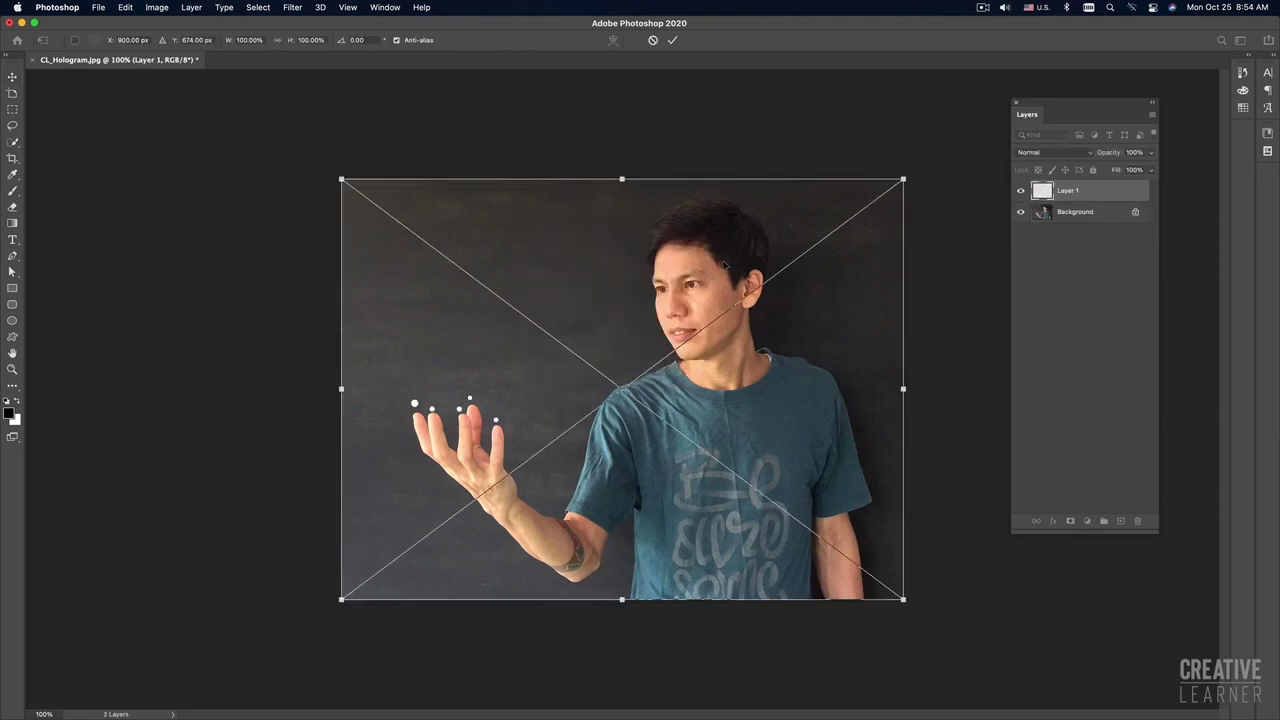
{"action": "key", "text": "Return"}
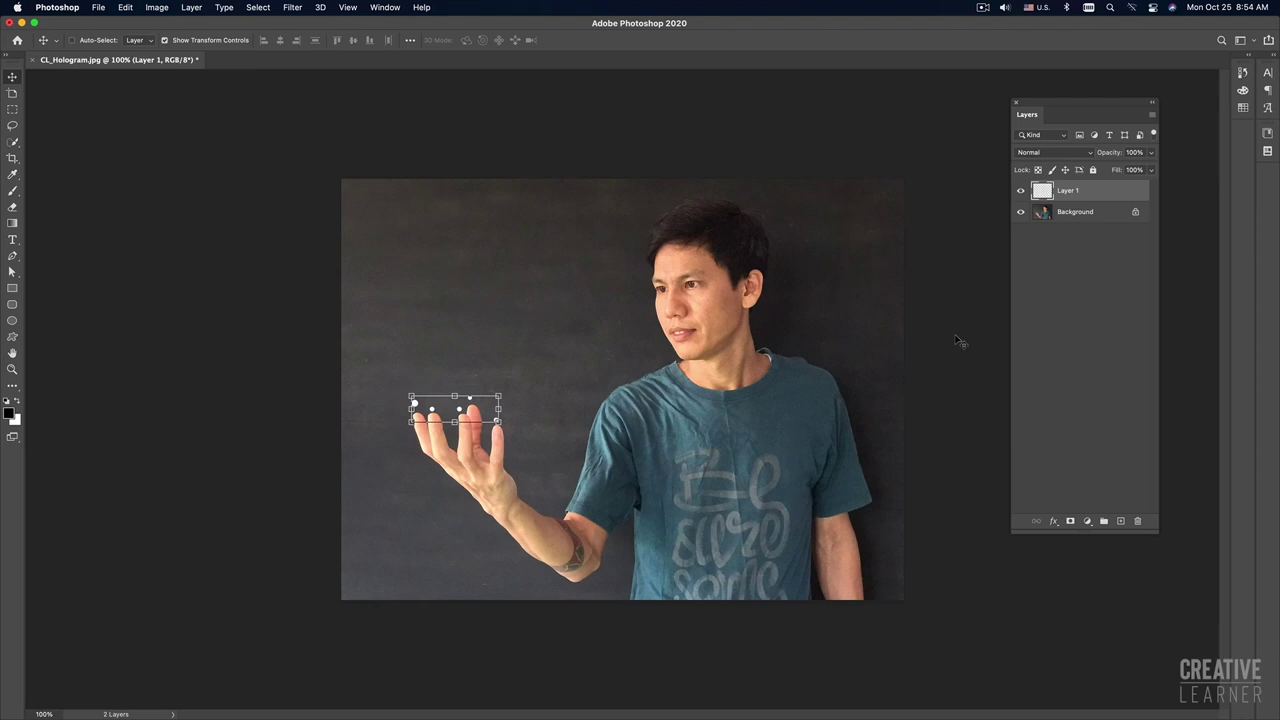
Step: In Illustrator, select the guide rectangle around the photo, then return to Photoshop
{"action": "key", "text": "super+Tab"}
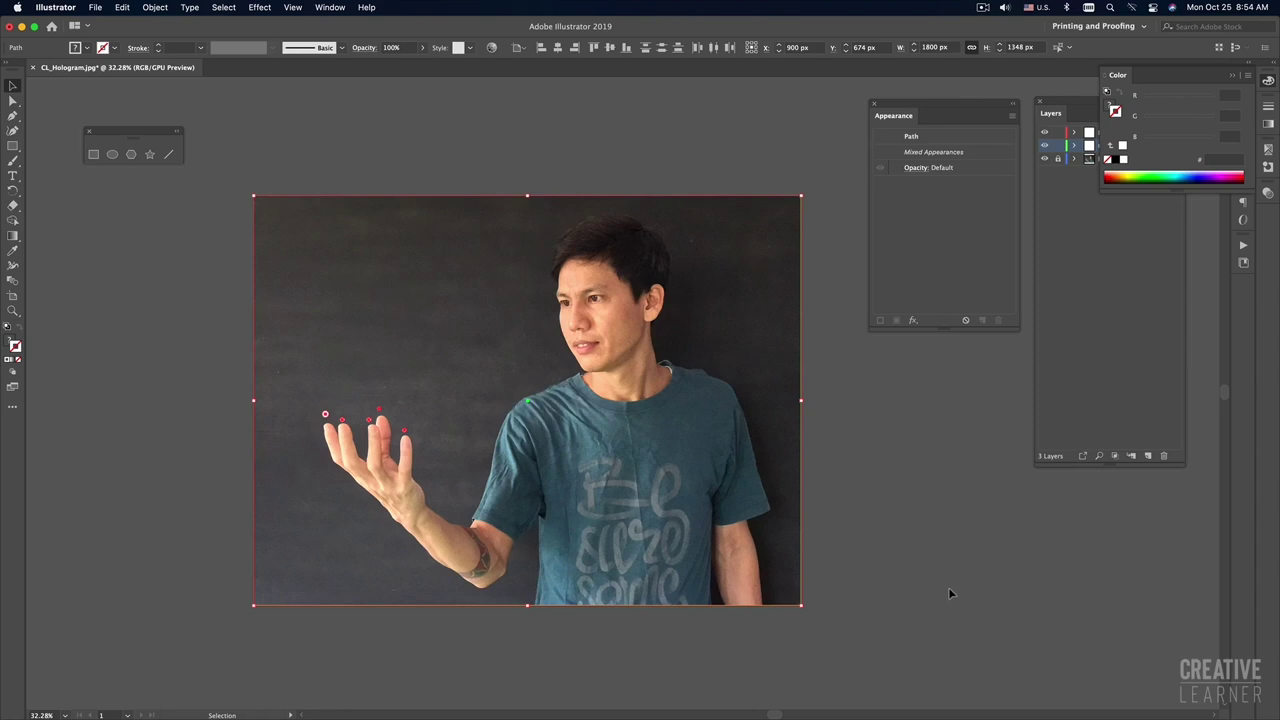
{"action": "left_click", "coordinate": [783, 469]}
{"action": "key", "text": "super+Tab"}
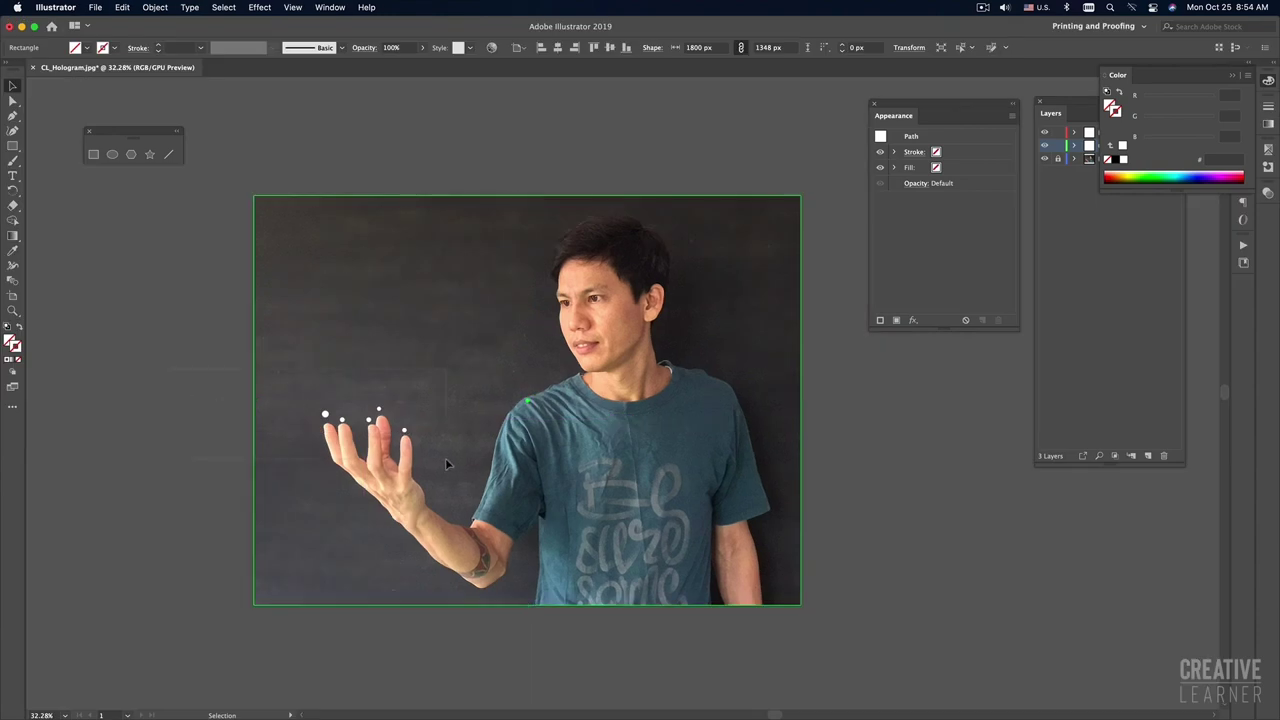
Step: Copy all the Illustrator artwork and paste the fingertip dots into Layer 1 as pixels
{"action": "key", "text": "a"}
{"action": "key", "text": "super+a"}
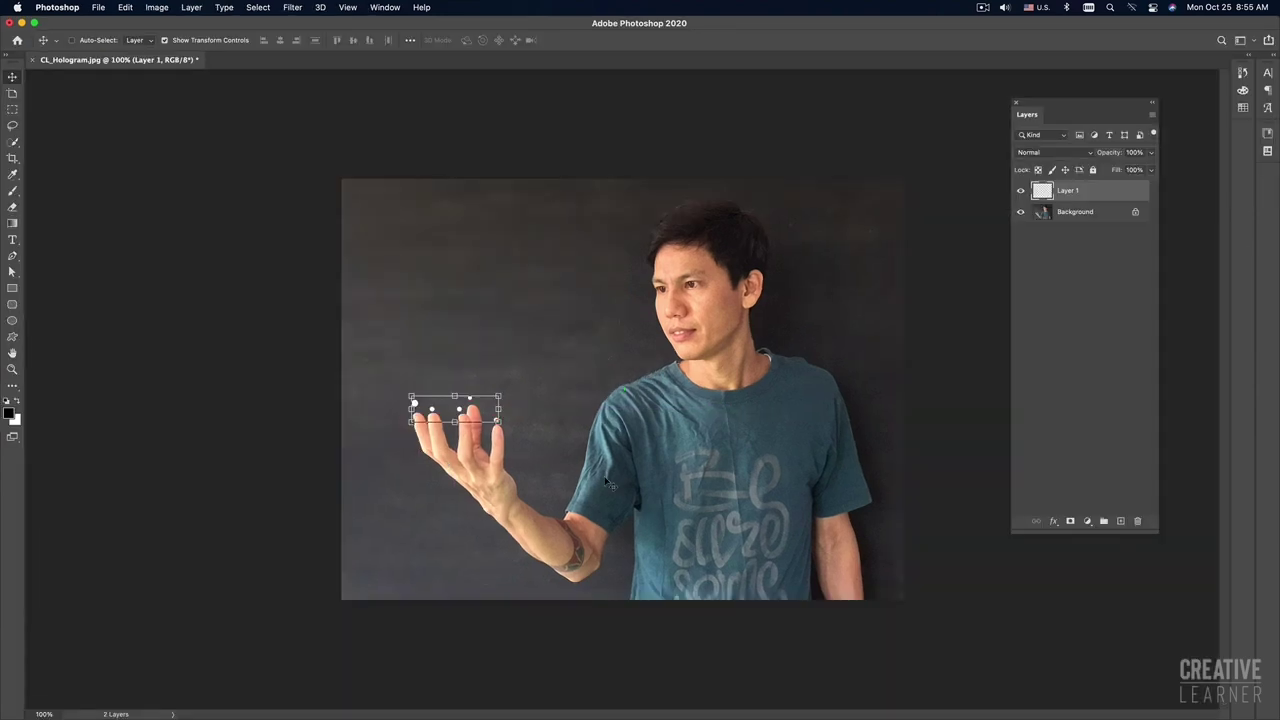
{"action": "key", "text": "Escape"}
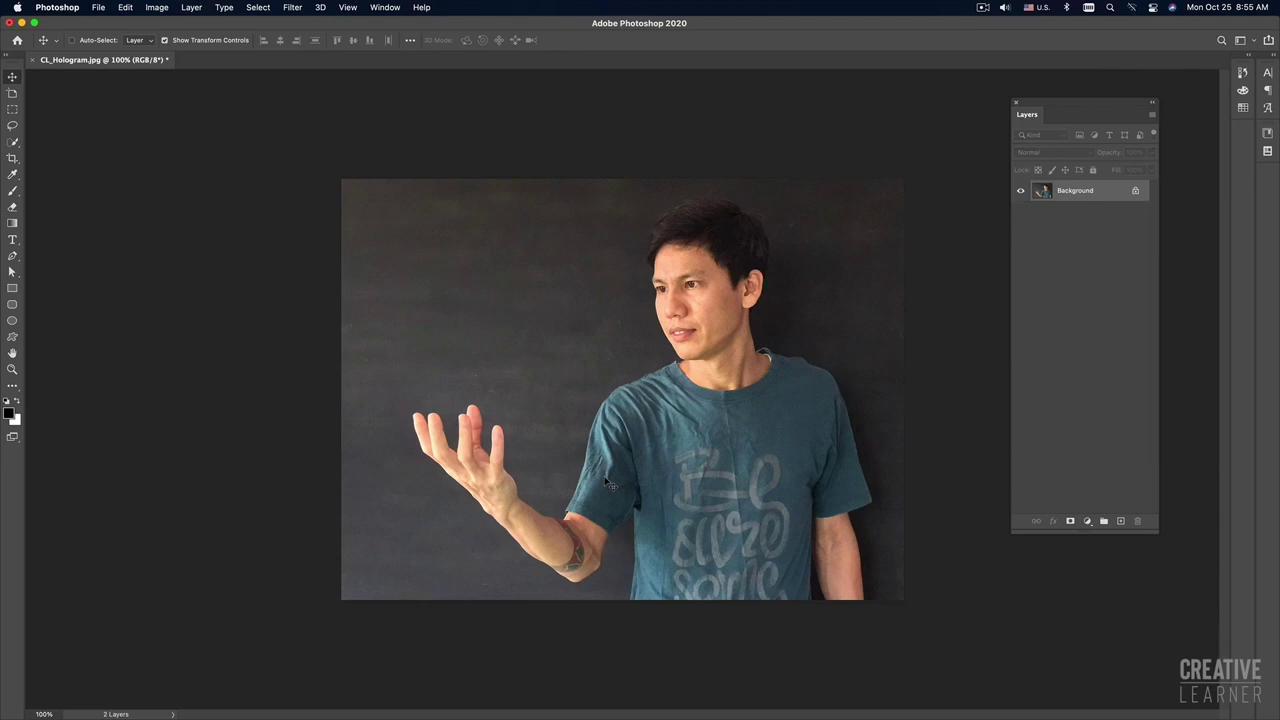
{"action": "key", "text": "super+v"}
{"action": "key", "text": "Return"}
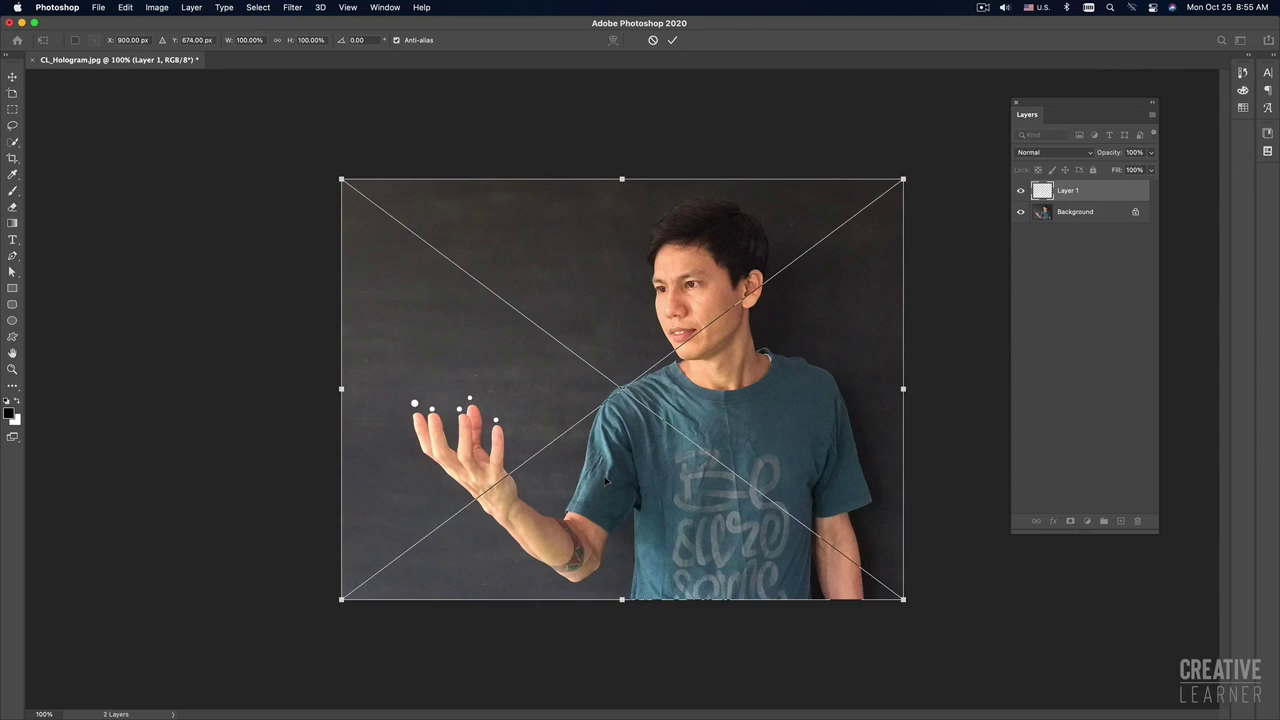
{"action": "key", "text": "Return"}
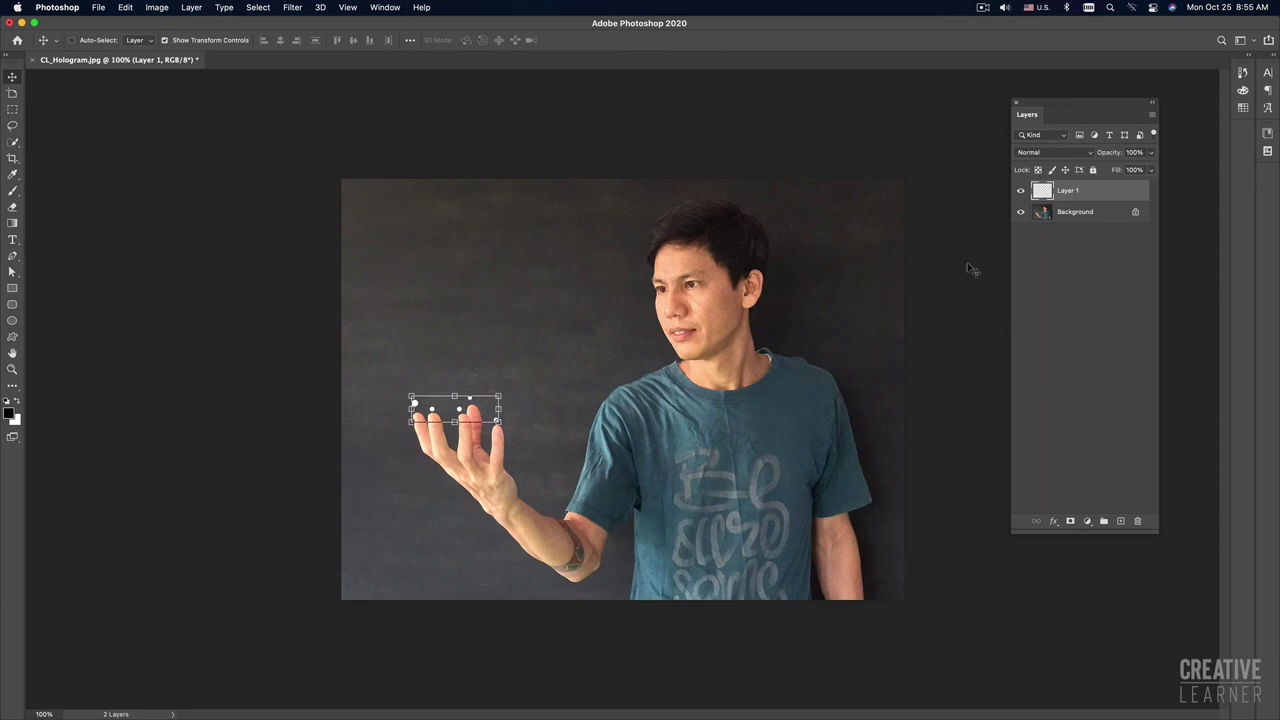
{"action": "left_click", "coordinate": [1055, 522]}
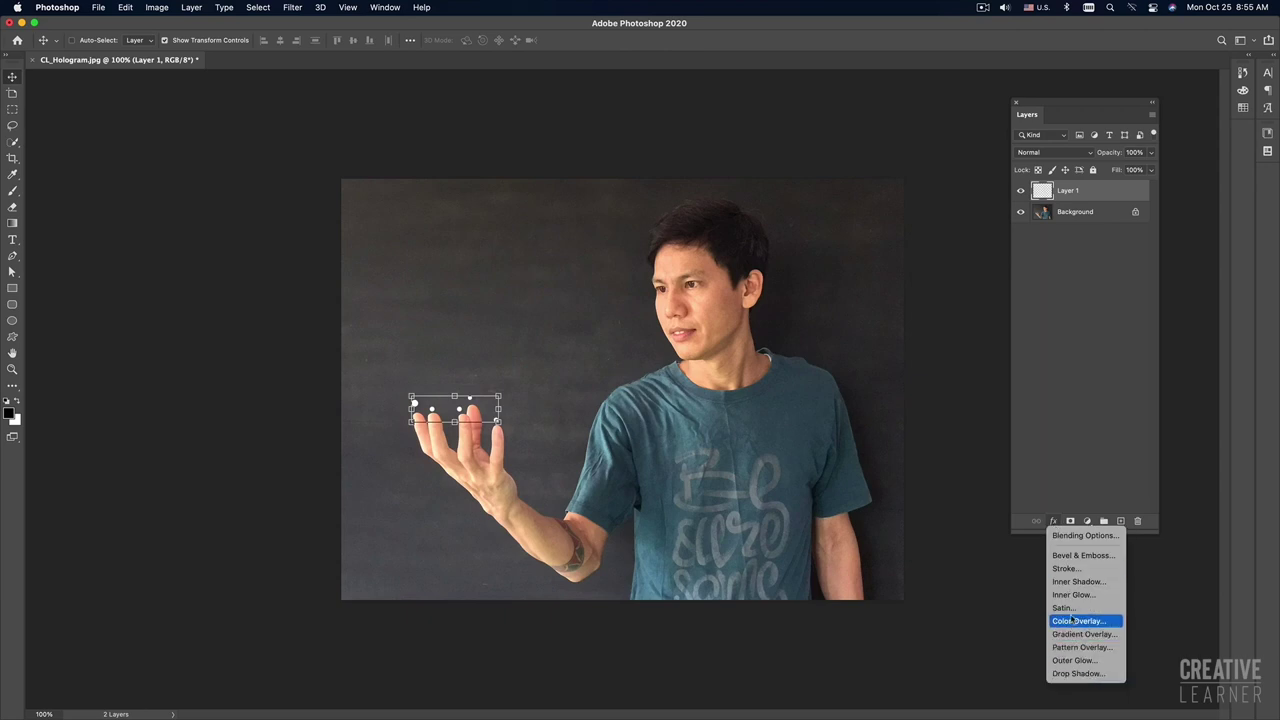
Step: Give Layer 1's white dots a cyan Outer Glow with Size 95
{"action": "left_click", "coordinate": [1075, 660]}
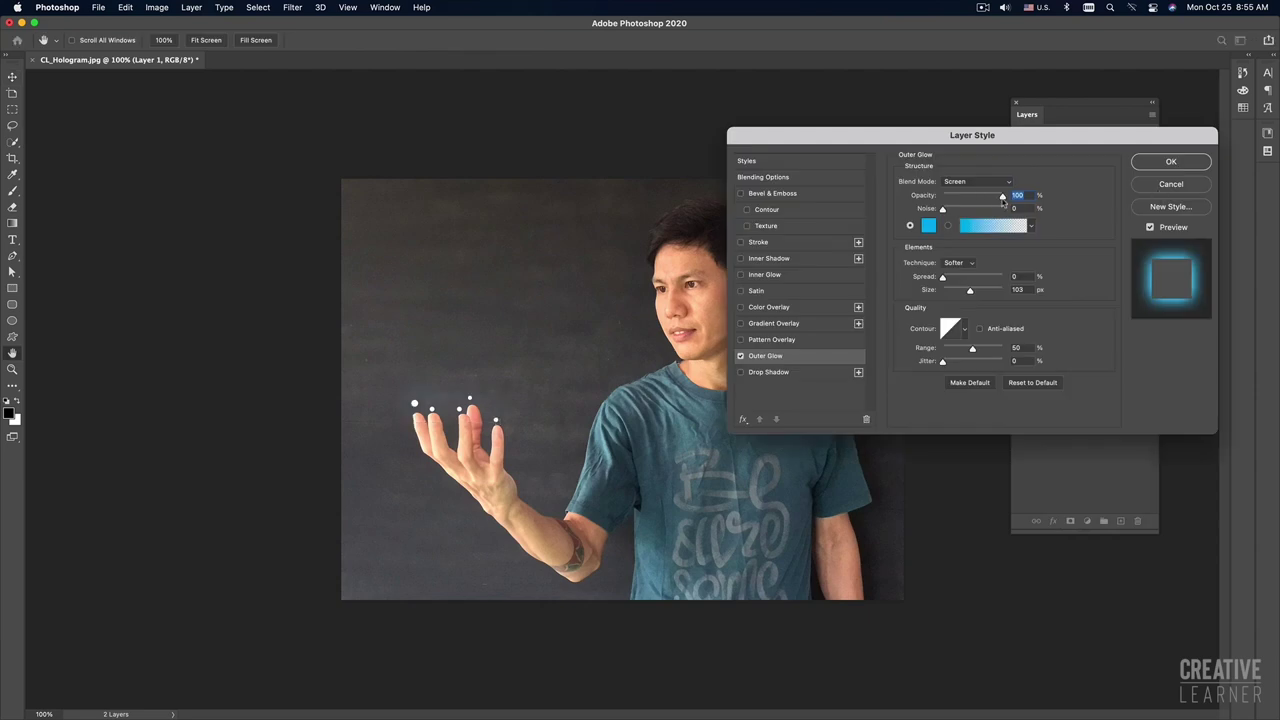
{"action": "left_click_drag", "start_coordinate": [969, 292], "coordinate": [951, 293]}
{"action": "left_click", "coordinate": [1181, 164]}
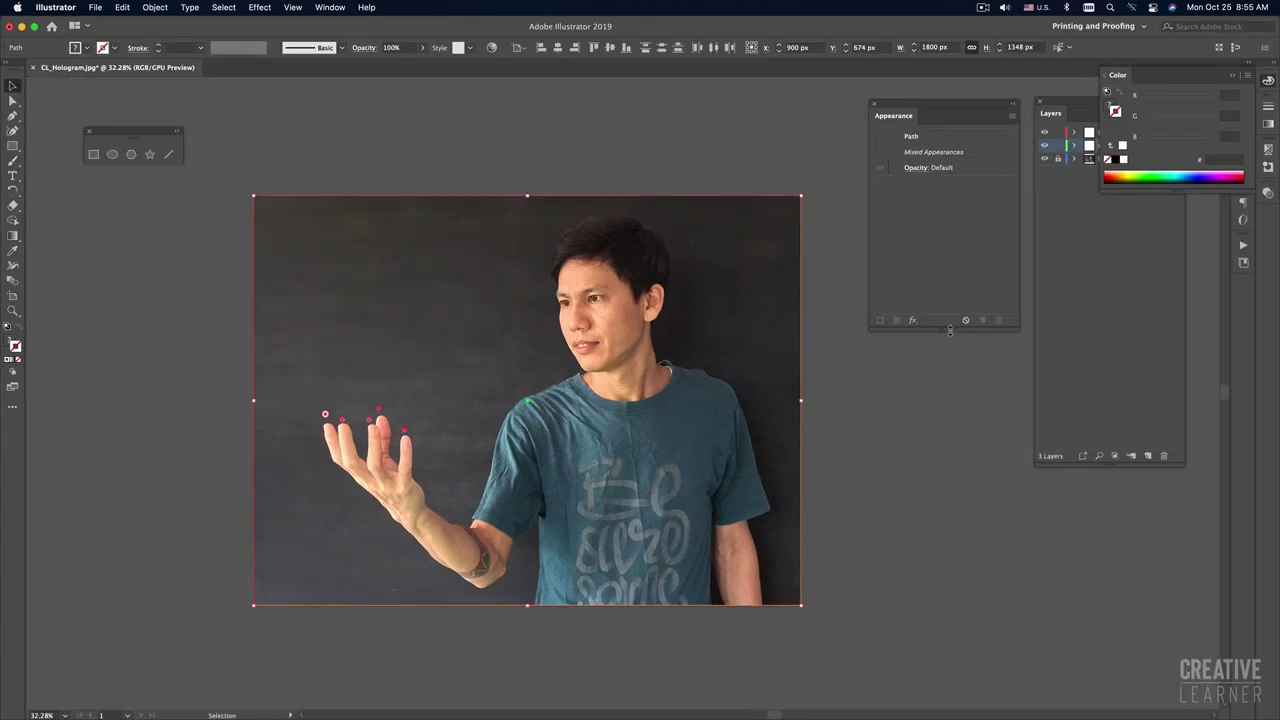
Step: Switch applications to reach the hologram screenshots on the Desktop
{"action": "key", "text": "super+Tab"}
{"action": "key", "text": "super+Tab"}
{"action": "key", "text": "super+Tab"}
{"action": "key", "text": "super+Tab"}
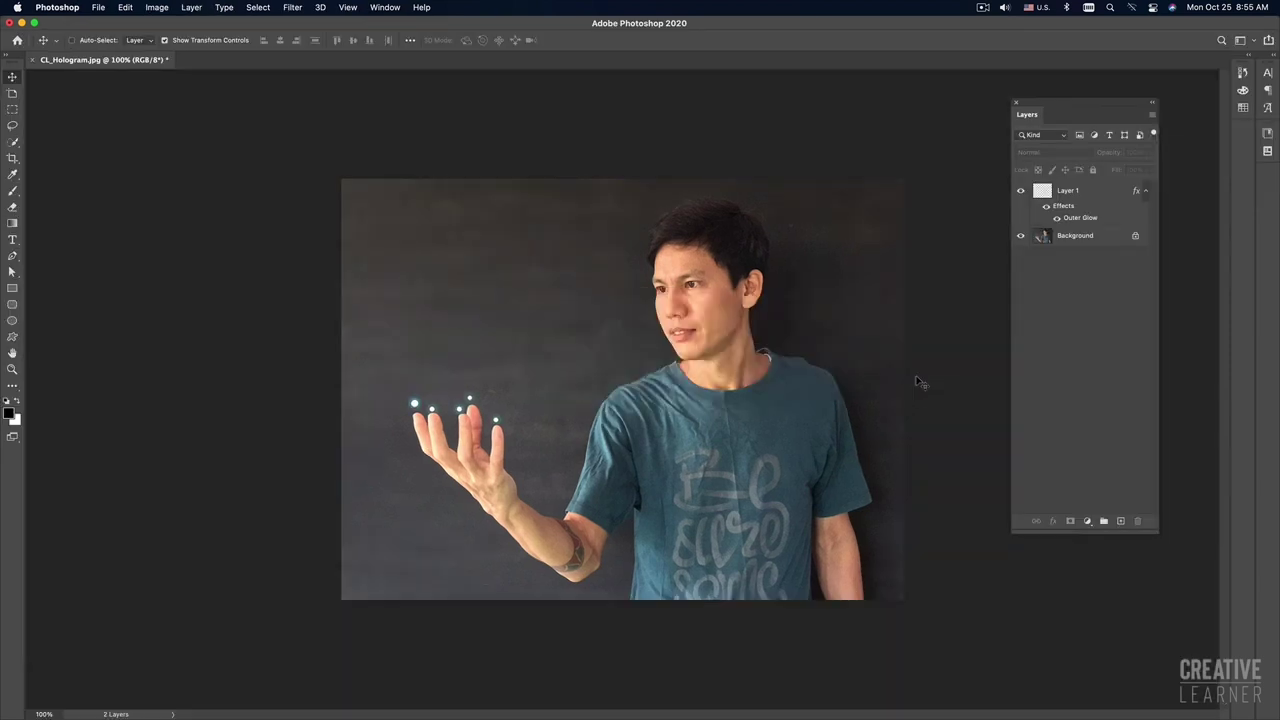
{"action": "key", "text": "super+Tab"}
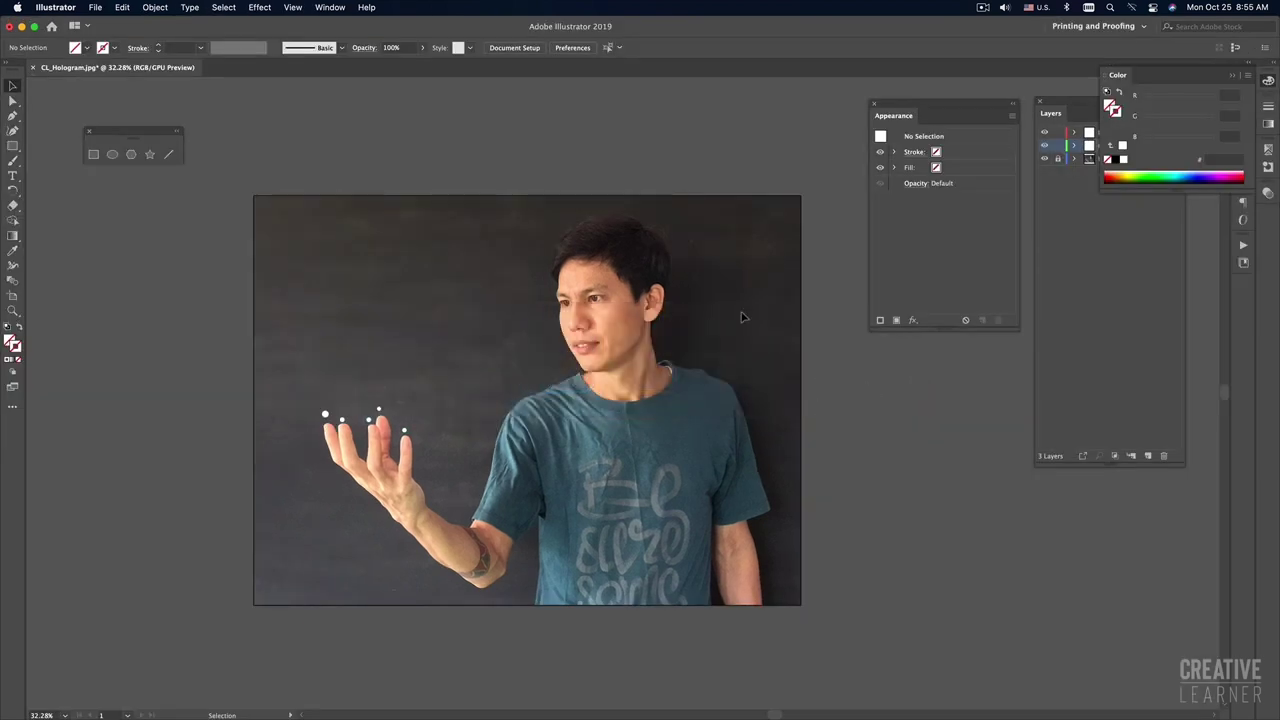
{"action": "left_click", "coordinate": [578, 203]}
Step: Quick Look Screen Shot 2021-10-23 at 9.51.05 AM showing the glowing cube, then close it
{"action": "left_click", "coordinate": [546, 131]}
{"action": "key", "text": "super+Tab"}
{"action": "key", "text": "super+Tab"}
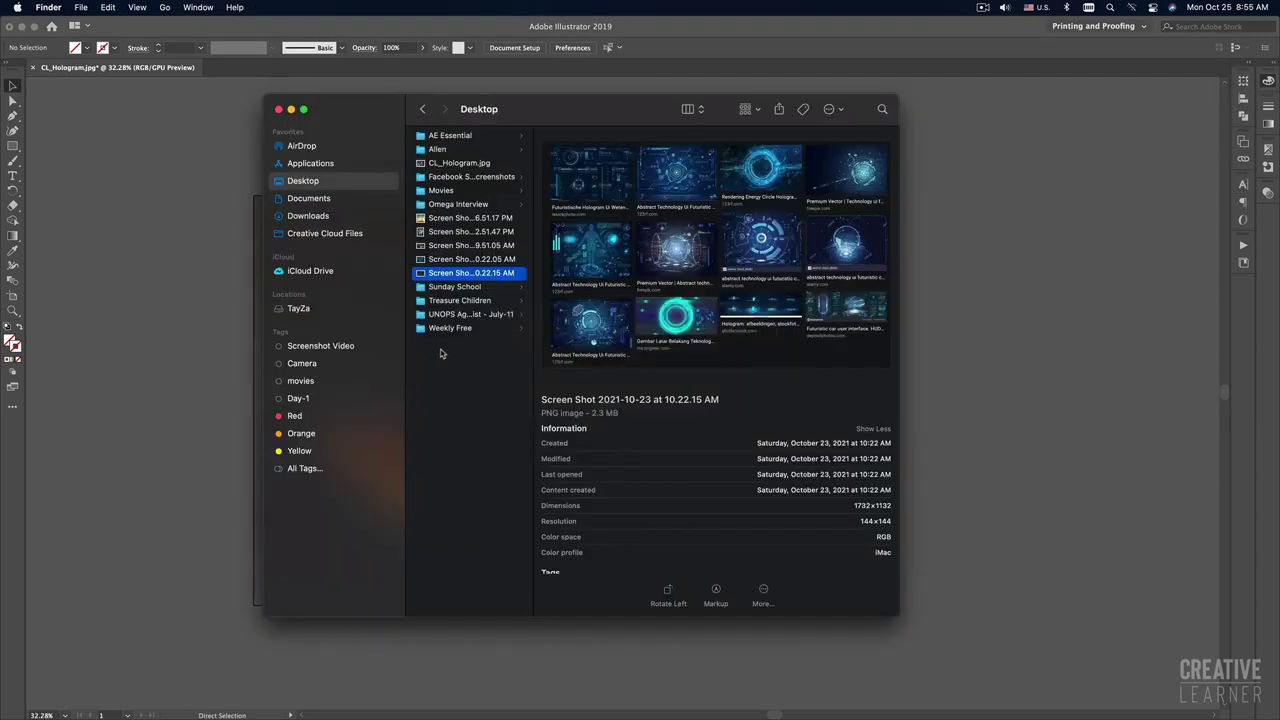
{"action": "key", "text": "space"}
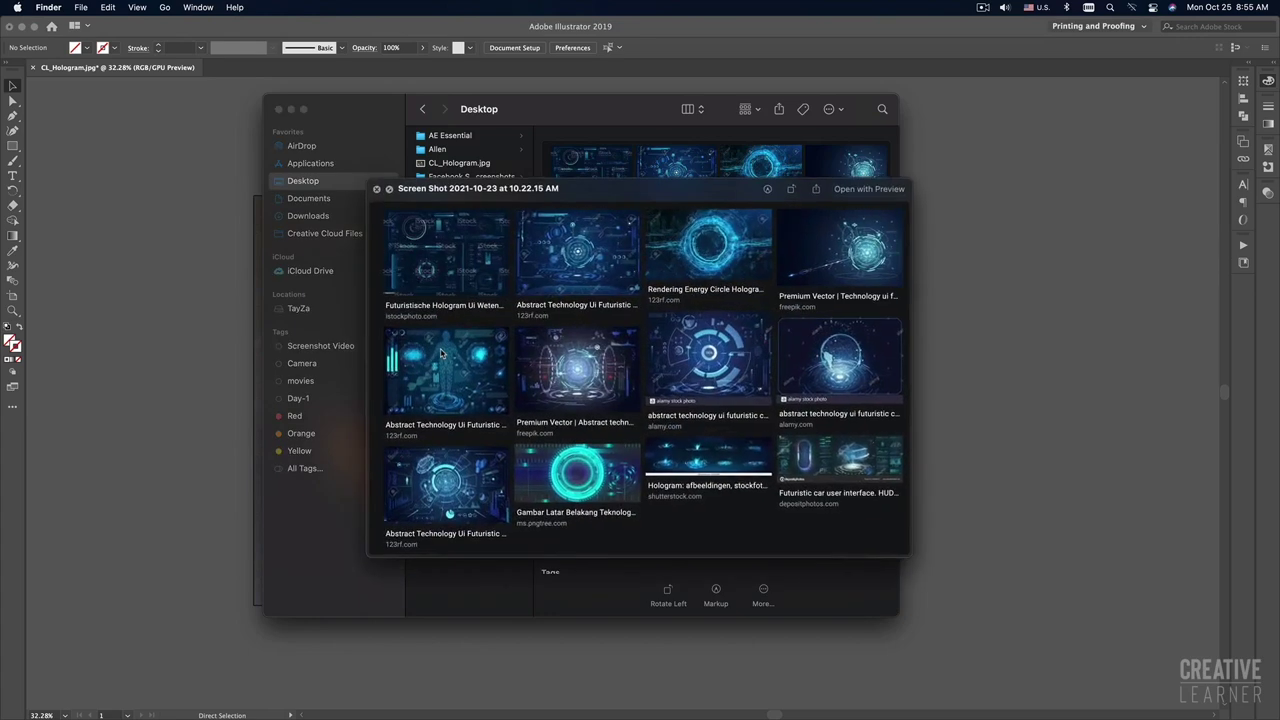
{"action": "key", "text": "Up"}
{"action": "key", "text": "Up"}
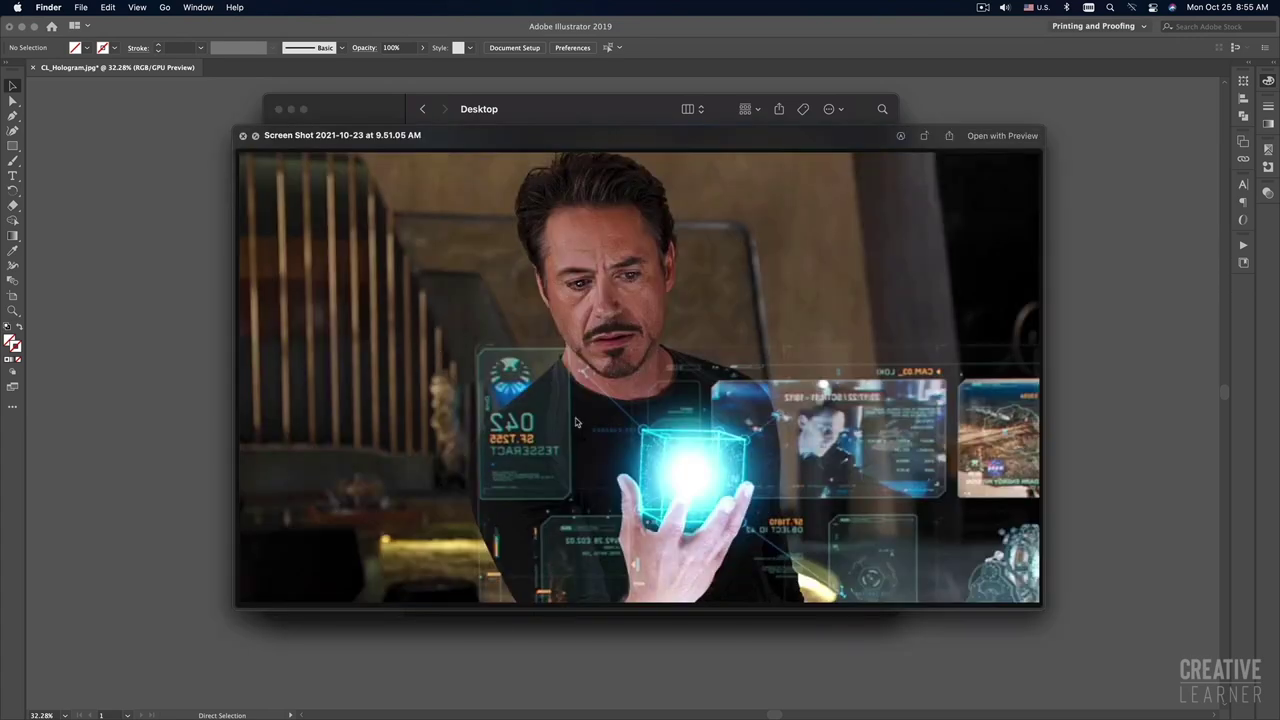
{"action": "left_click", "coordinate": [1125, 358]}
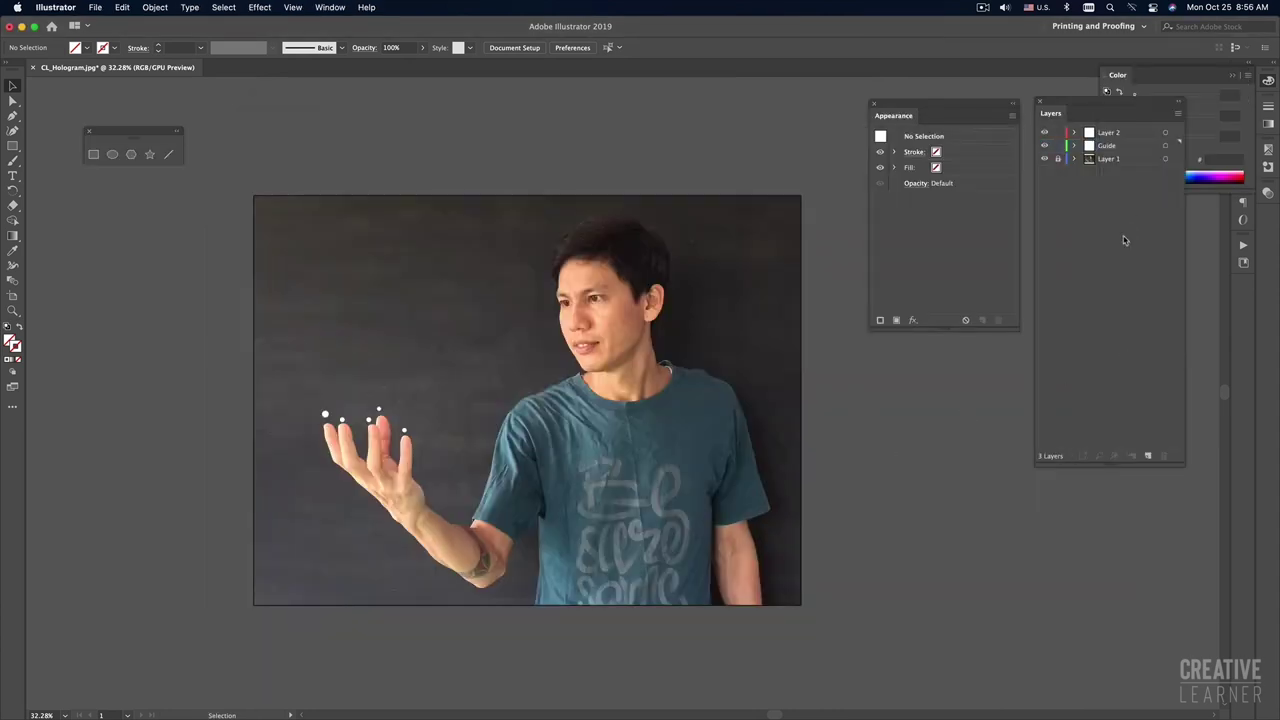
Step: Lock the Guide layer and delete the white fingertip dots from Layer 2
{"action": "left_click", "coordinate": [1231, 76]}
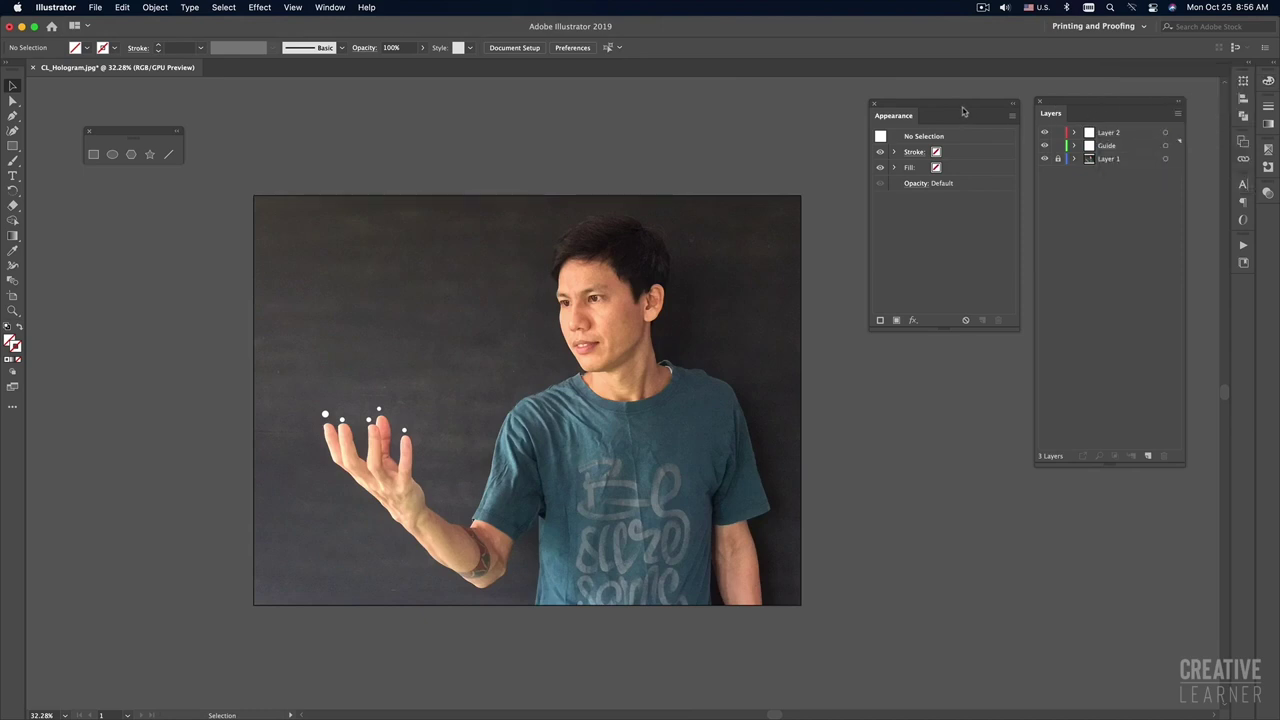
{"action": "left_click_drag", "start_coordinate": [963, 108], "coordinate": [953, 107]}
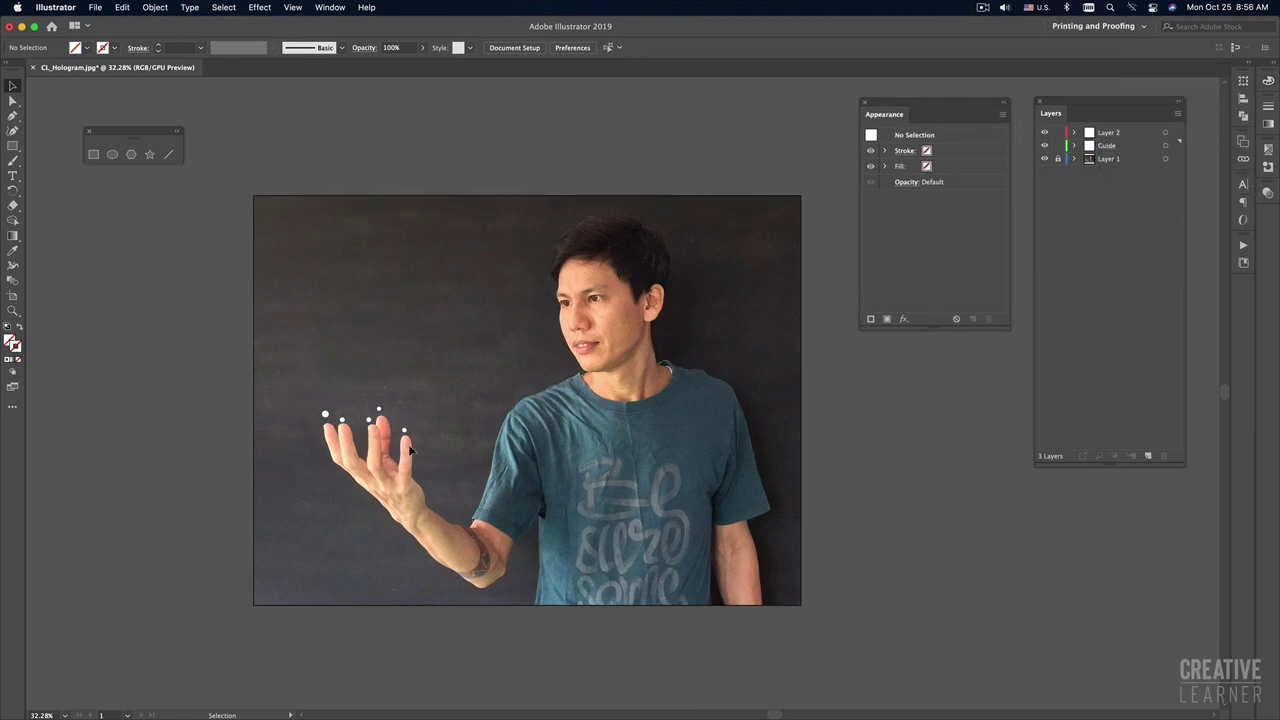
{"action": "left_click", "coordinate": [1107, 133]}
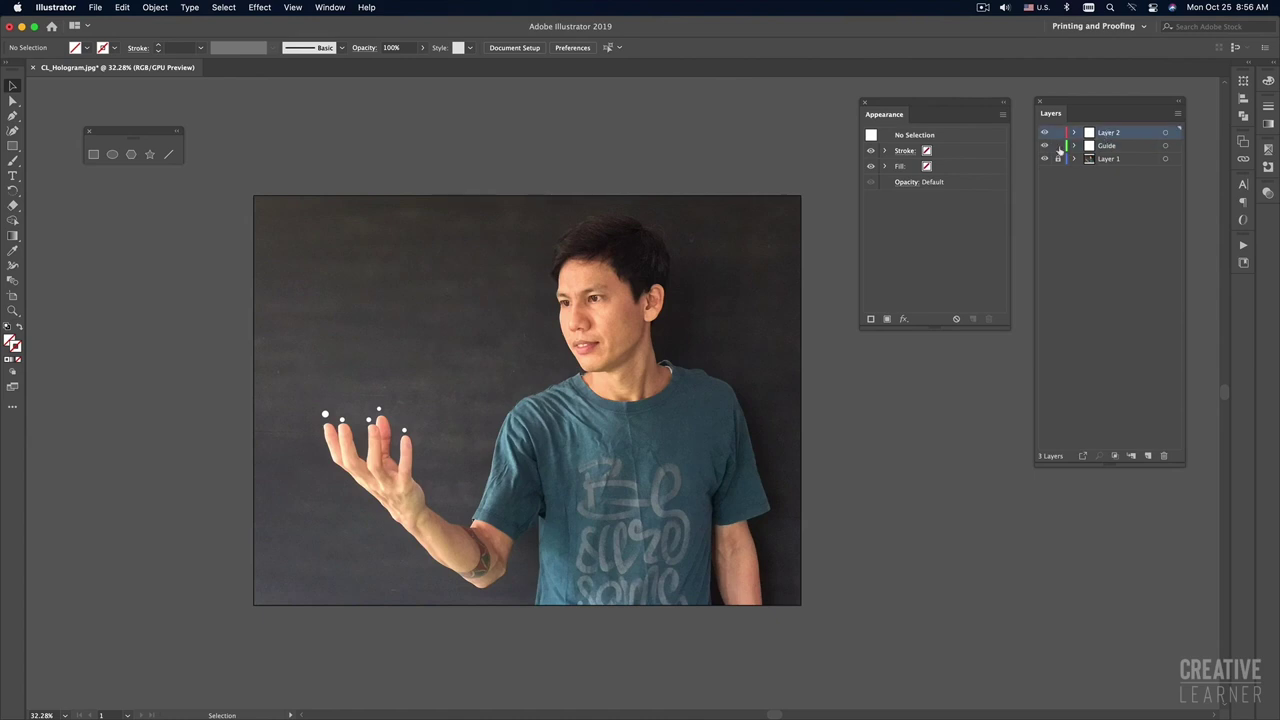
{"action": "left_click", "coordinate": [1057, 146]}
{"action": "key", "text": "super+a"}
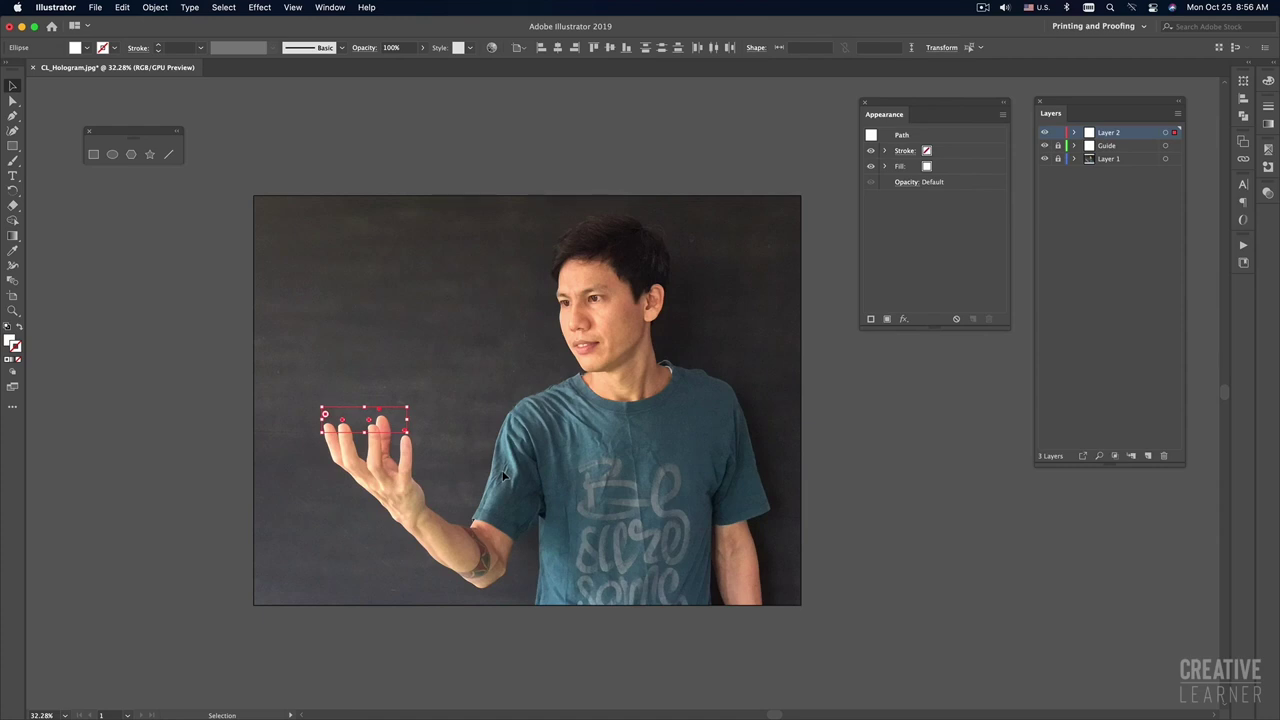
{"action": "left_click", "coordinate": [505, 478]}
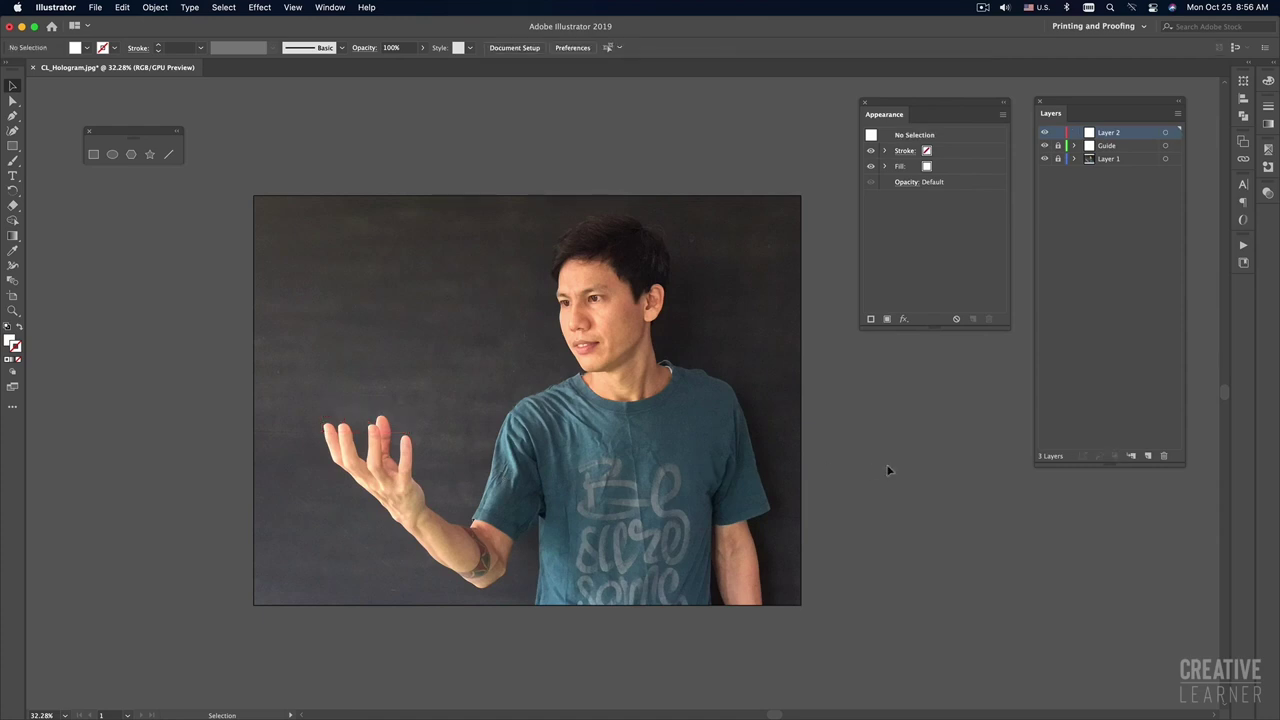
{"action": "scroll", "coordinate": [610, 420], "scroll_direction": "down", "scroll_amount": 1}
{"action": "scroll", "coordinate": [730, 440], "scroll_direction": "up", "scroll_amount": 1}
Step: Draw a trial square above the hand, move it up, then delete it
{"action": "key", "text": "m"}
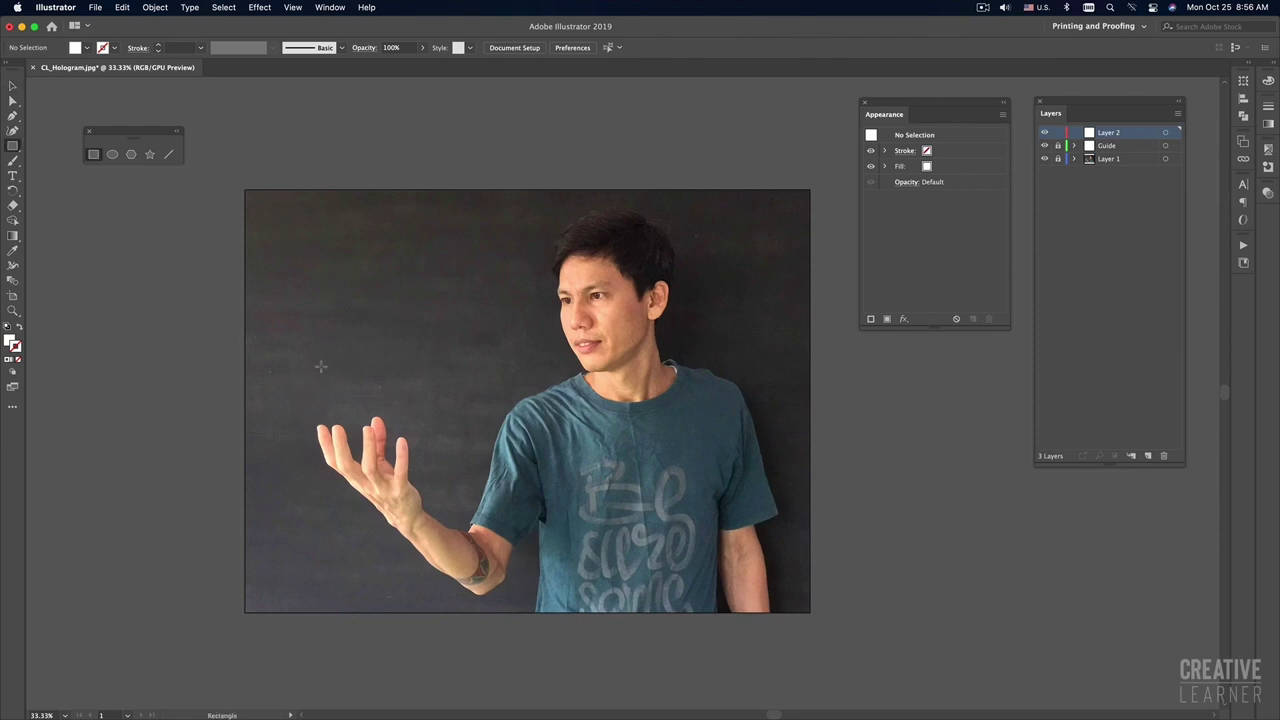
{"action": "mouse_move", "coordinate": [307, 356]}
{"action": "left_mouse_down"}
{"action": "mouse_move", "coordinate": [391, 420]}
{"action": "mouse_move", "coordinate": [379, 372]}
{"action": "left_mouse_up"}
{"action": "key", "text": "v"}
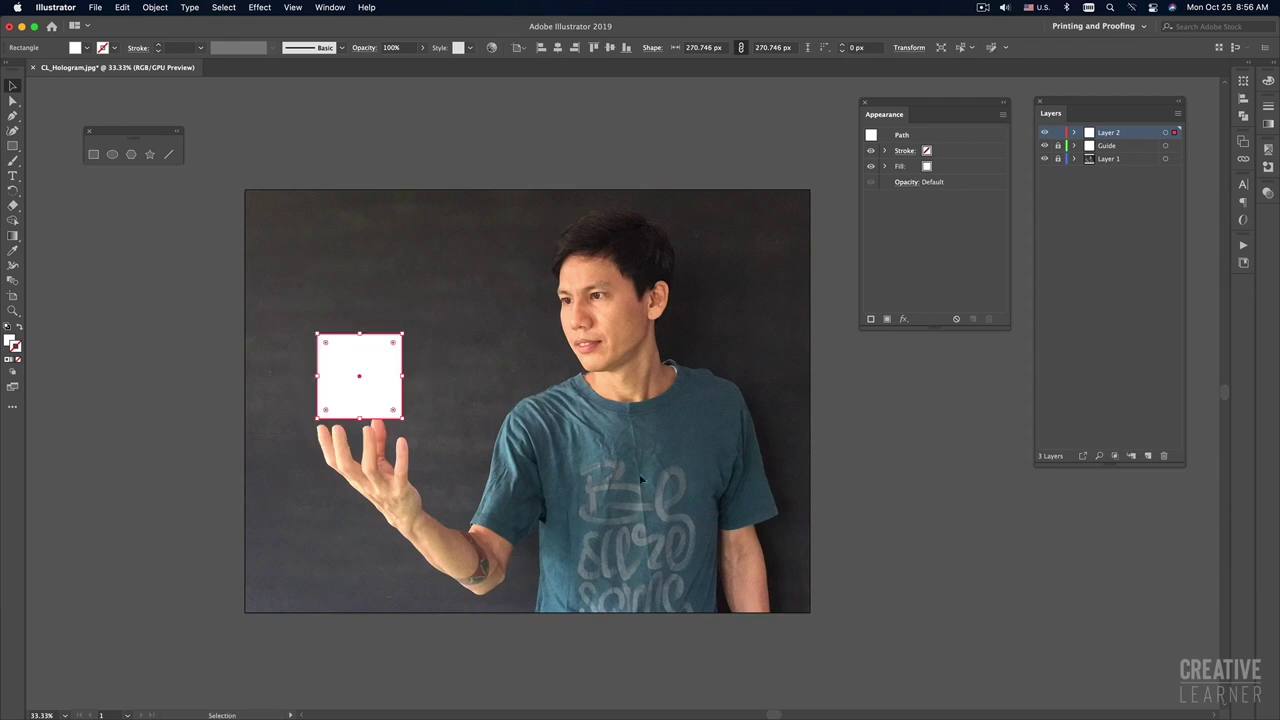
{"action": "left_click", "coordinate": [415, 373]}
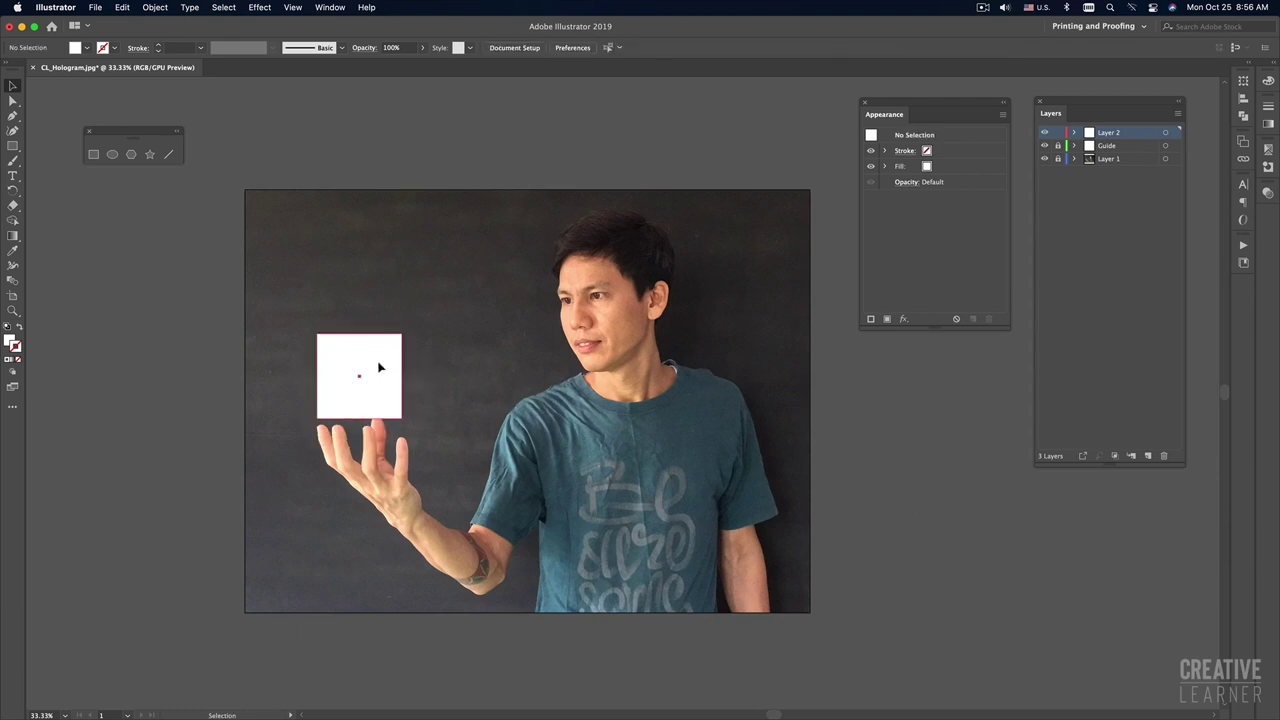
{"action": "left_click_drag", "start_coordinate": [377, 366], "coordinate": [377, 351]}
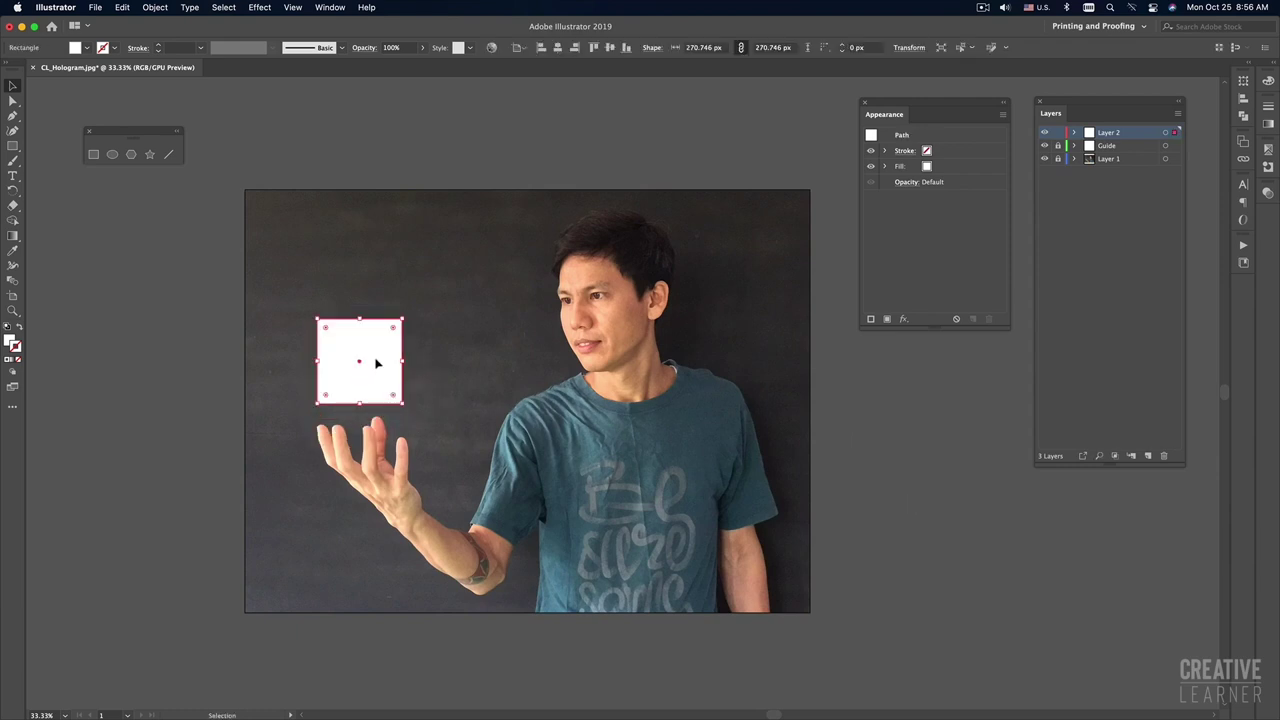
{"action": "key", "text": "Delete"}
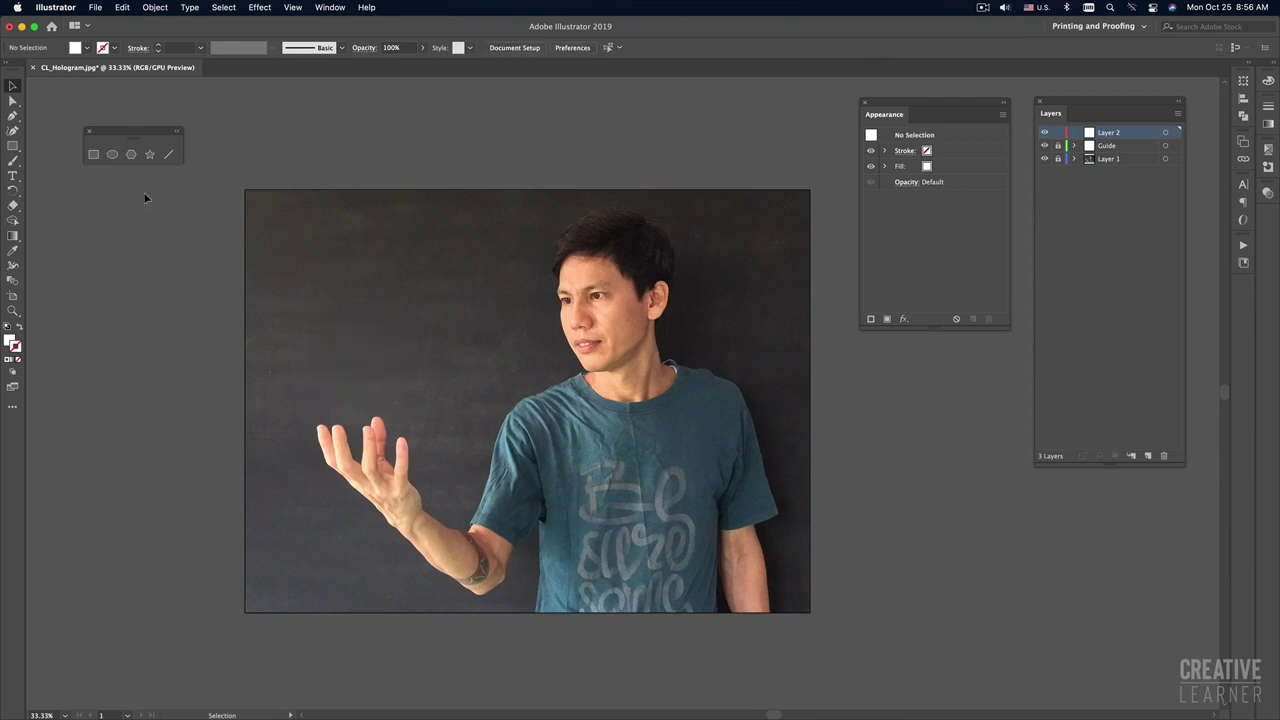
Step: Draw a new square over the hand and raise it to float above the palm
{"action": "key", "text": "m"}
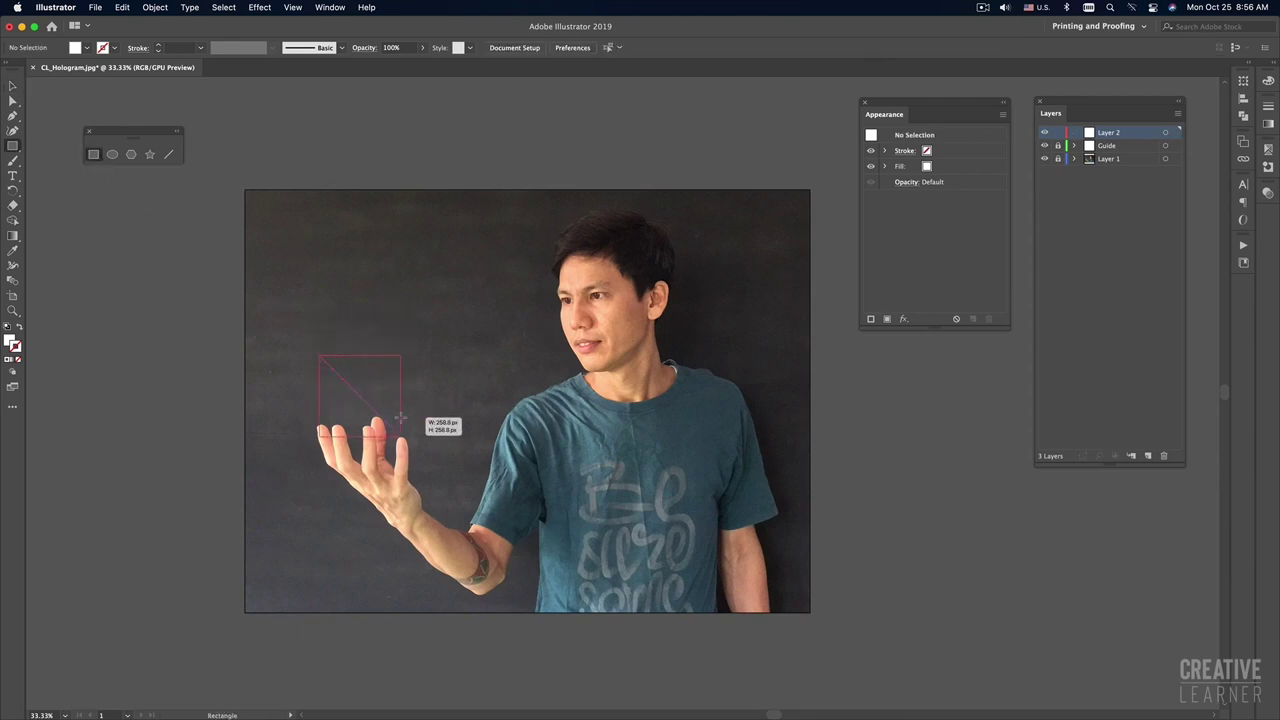
{"action": "left_click_drag", "start_coordinate": [319, 355], "coordinate": [399, 434]}
{"action": "key", "text": "v"}
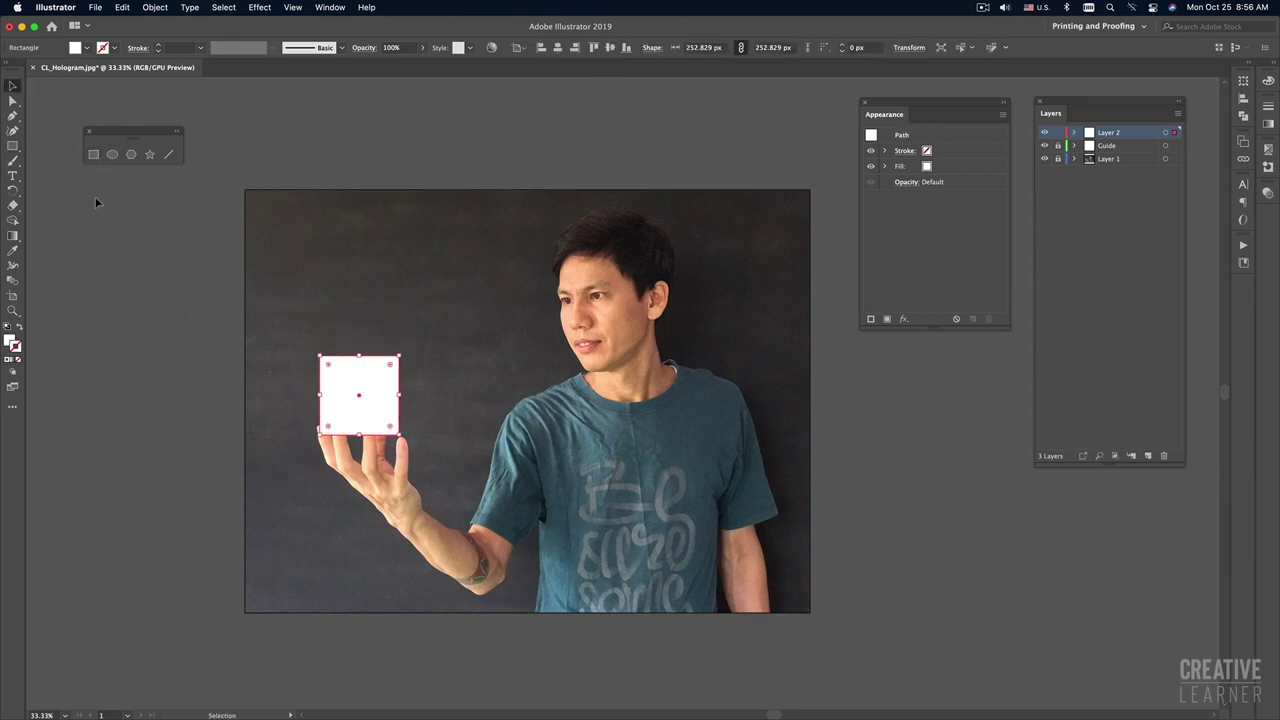
{"action": "left_click", "coordinate": [94, 155]}
{"action": "key", "text": "v"}
{"action": "left_click_drag", "start_coordinate": [363, 381], "coordinate": [362, 349]}
{"action": "left_click", "coordinate": [895, 486]}
{"action": "left_click", "coordinate": [361, 401]}
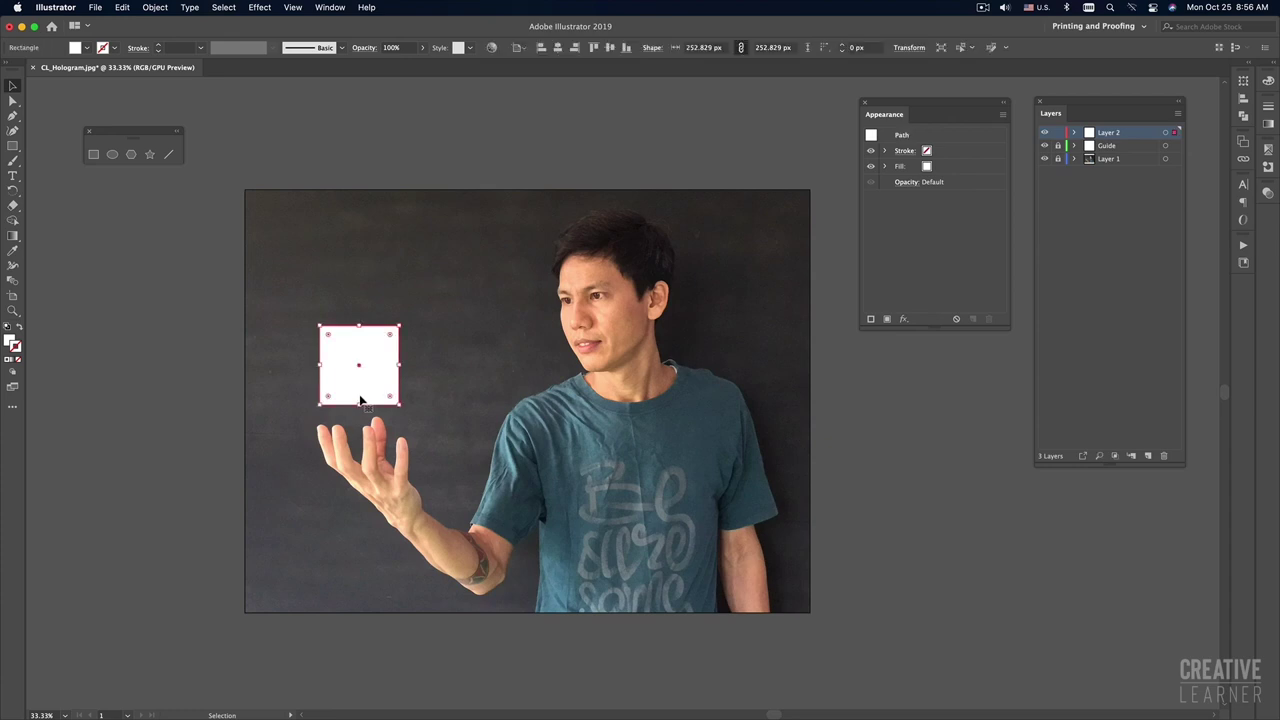
Step: Fill the square with light cyan #b9ffff
{"action": "left_click", "coordinate": [10, 343]}
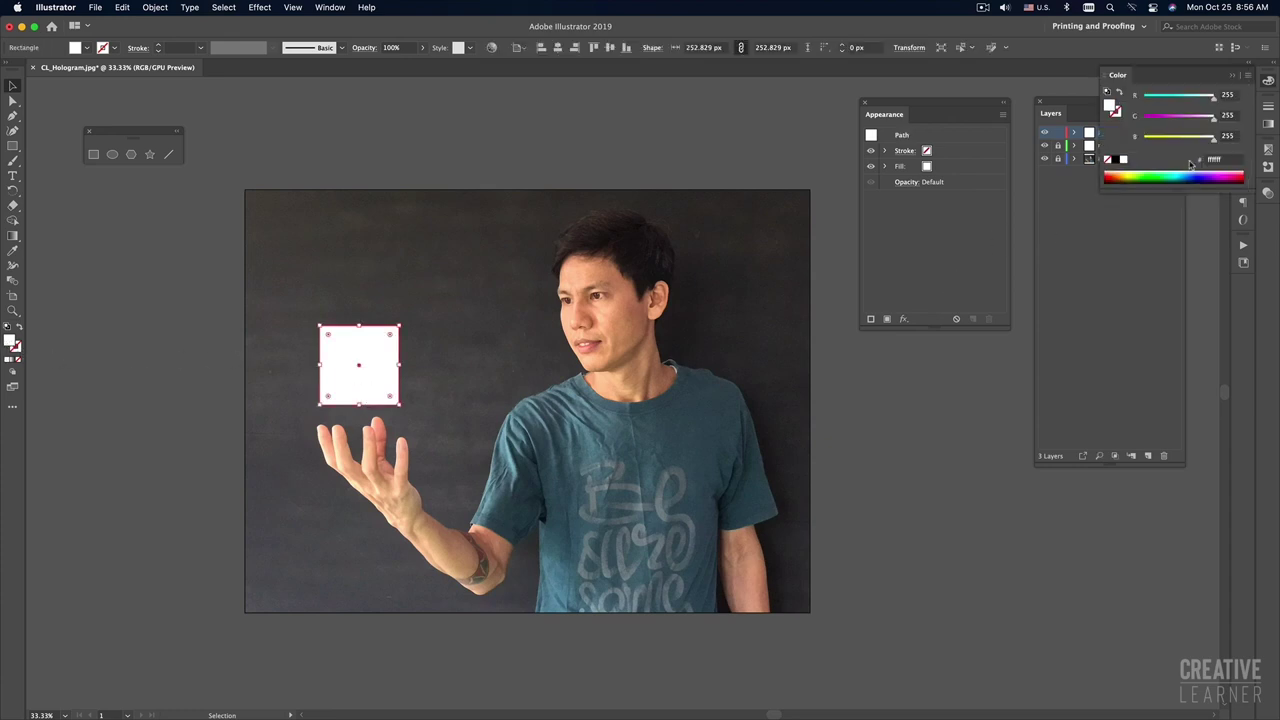
{"action": "left_click_drag", "start_coordinate": [1213, 97], "coordinate": [1194, 97]}
{"action": "left_click", "coordinate": [435, 365]}
{"action": "left_click", "coordinate": [395, 365]}
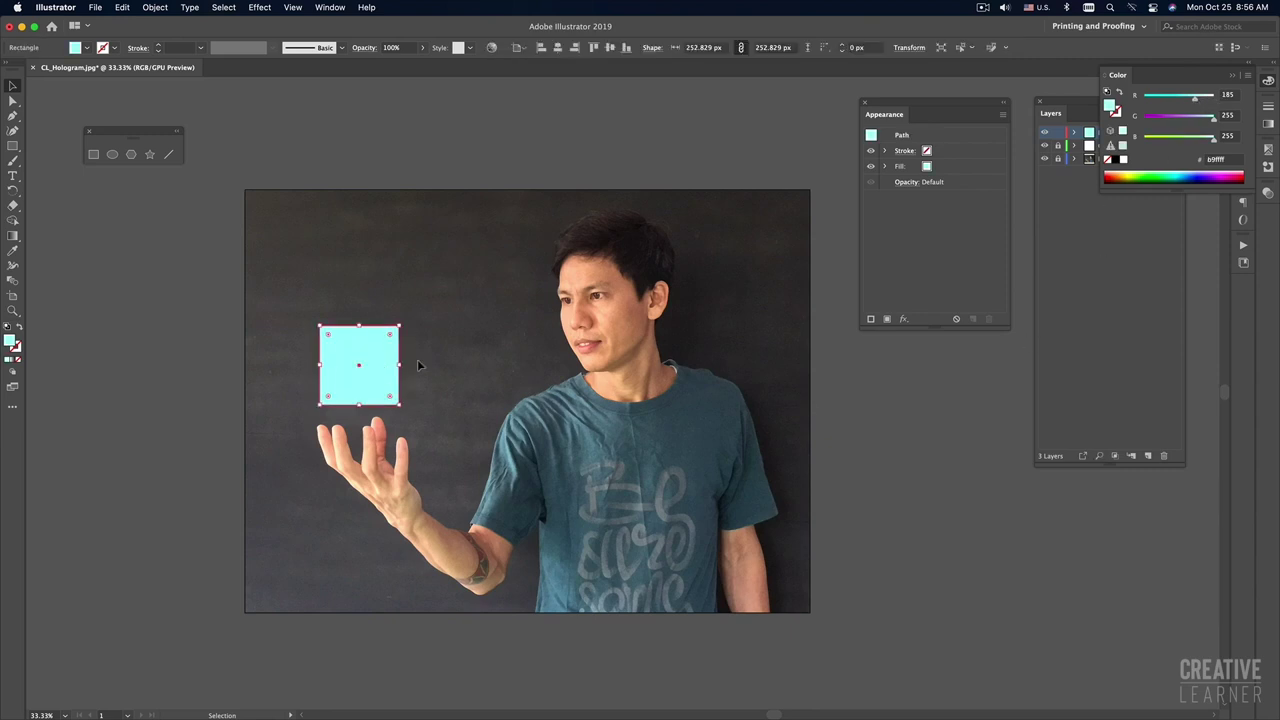
{"action": "left_click", "coordinate": [264, 10]}
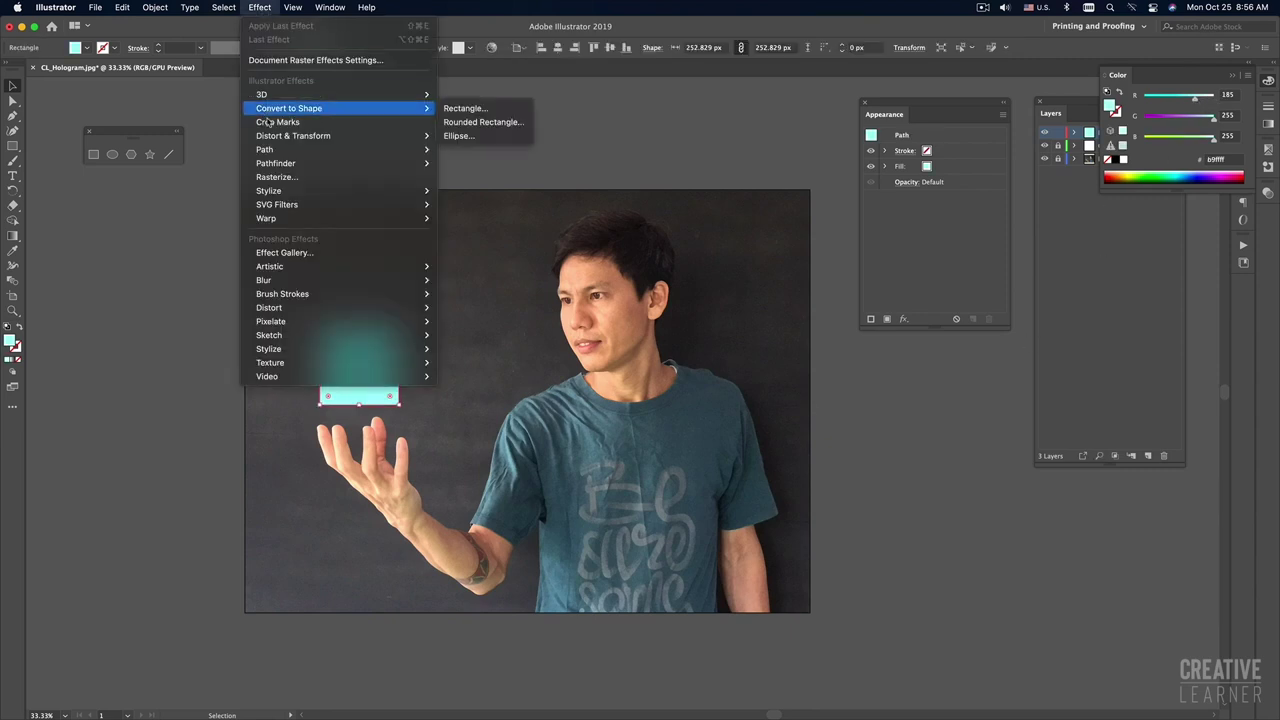
{"action": "left_click", "coordinate": [466, 96]}
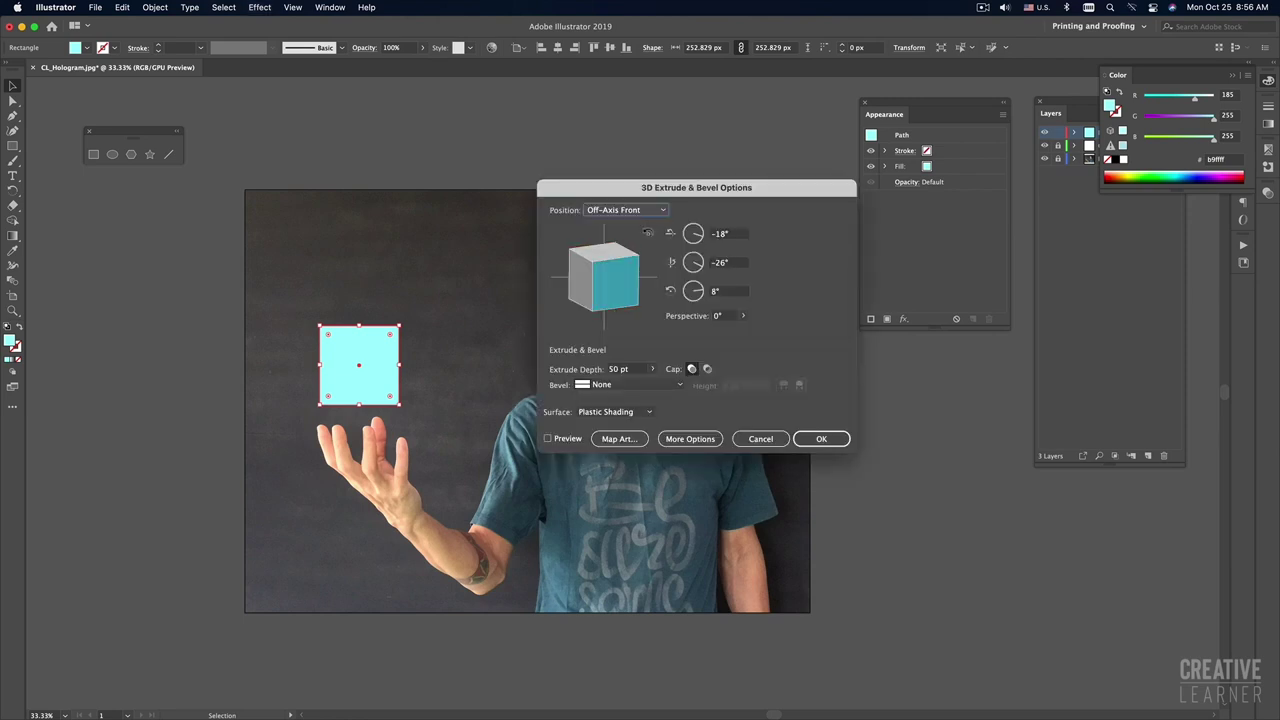
Step: Extrude the square into a 3D cube 270 pt deep with Off-Axis Front rotation and Plastic Shading
{"action": "left_click_drag", "start_coordinate": [736, 191], "coordinate": [734, 178]}
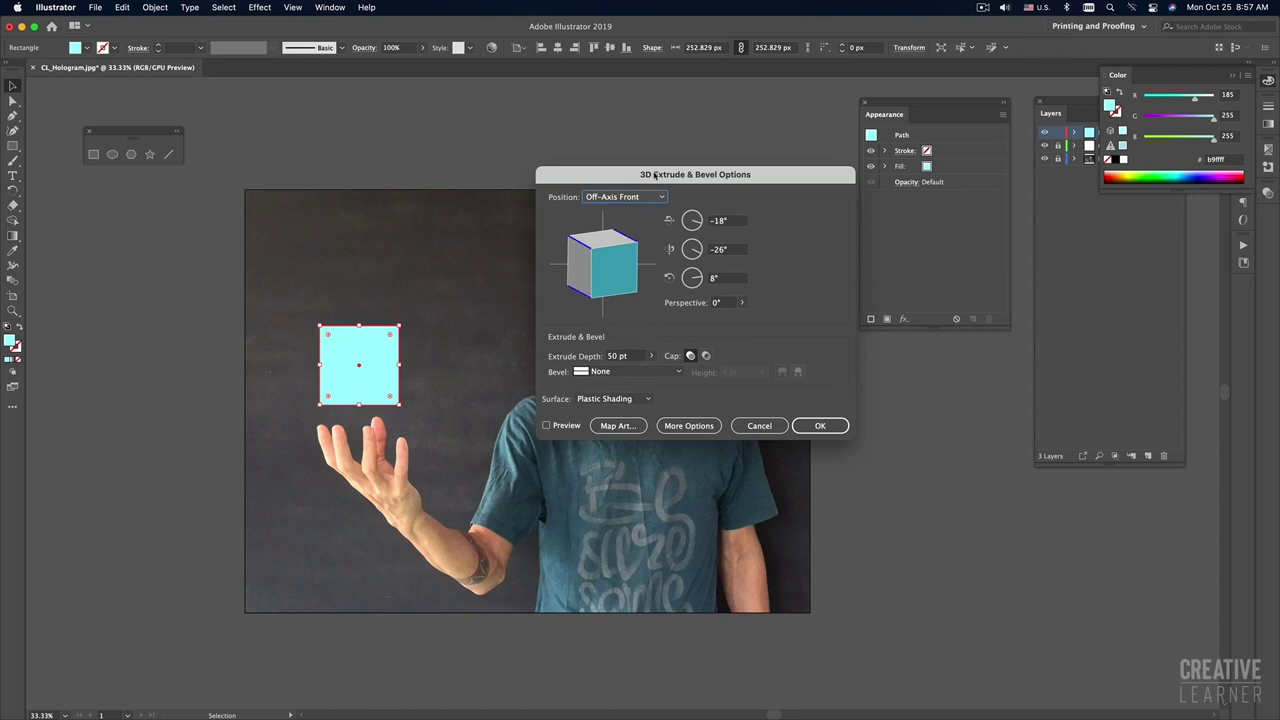
{"action": "left_click_drag", "start_coordinate": [659, 177], "coordinate": [659, 166]}
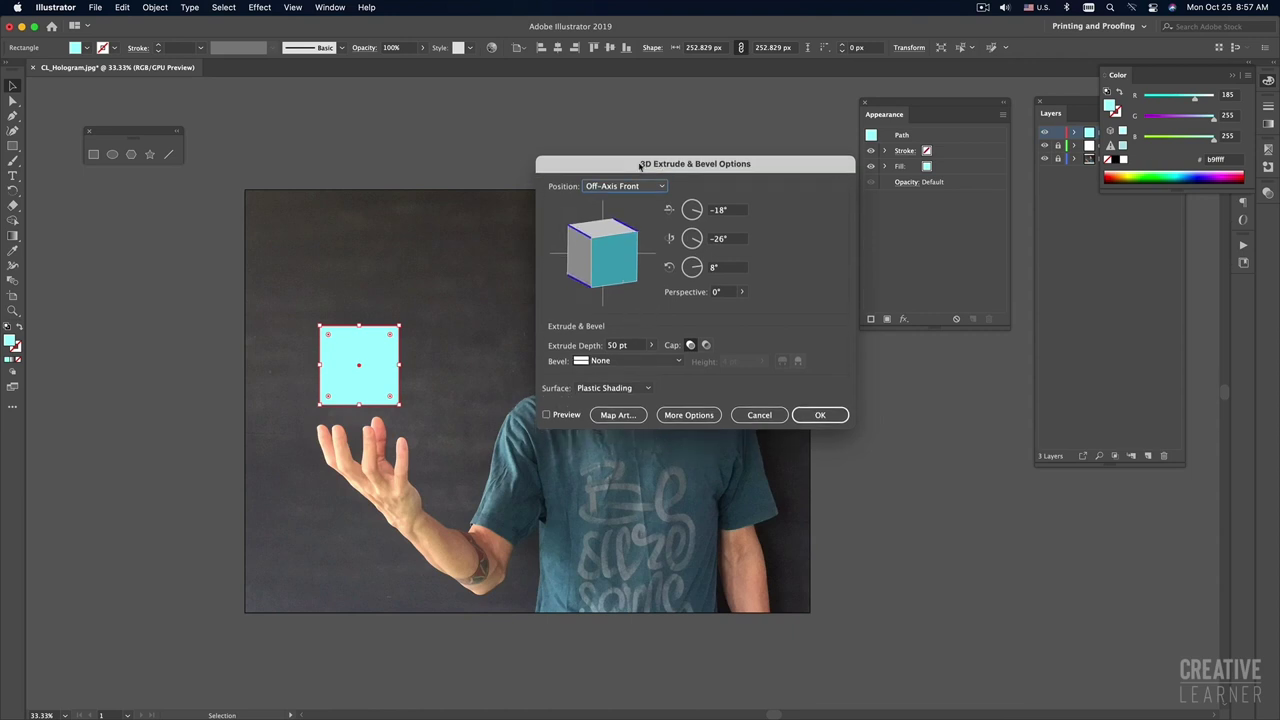
{"action": "left_click", "coordinate": [546, 415]}
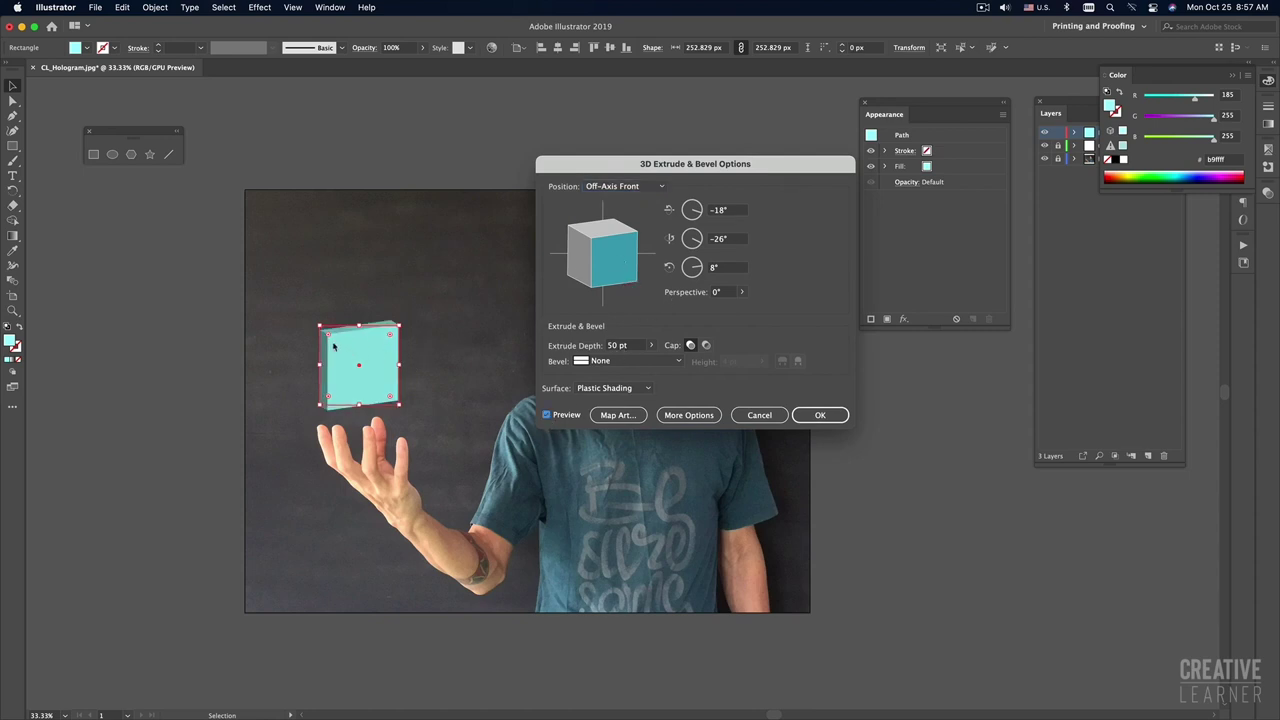
{"action": "left_click", "coordinate": [632, 348]}
{"action": "key", "text": "shift+Up"}
{"action": "key", "text": "shift+Up"}
{"action": "key", "text": "shift+Up"}
{"action": "key", "text": "shift+Up"}
{"action": "key", "text": "shift+Up"}
{"action": "key", "text": "shift+Up"}
{"action": "key", "text": "shift+Up"}
{"action": "key", "text": "shift+Up"}
{"action": "key", "text": "shift+Up"}
{"action": "key", "text": "shift+Up"}
{"action": "key", "text": "shift+Up"}
{"action": "key", "text": "shift+Up"}
{"action": "key", "text": "shift+Up"}
{"action": "key", "text": "shift+Up"}
{"action": "key", "text": "shift+Up"}
{"action": "key", "text": "shift+Up"}
{"action": "key", "text": "shift+Up"}
{"action": "key", "text": "shift+Up"}
{"action": "key", "text": "shift+Up"}
{"action": "key", "text": "shift+Up"}
{"action": "key", "text": "shift+Up"}
{"action": "key", "text": "shift+Up"}
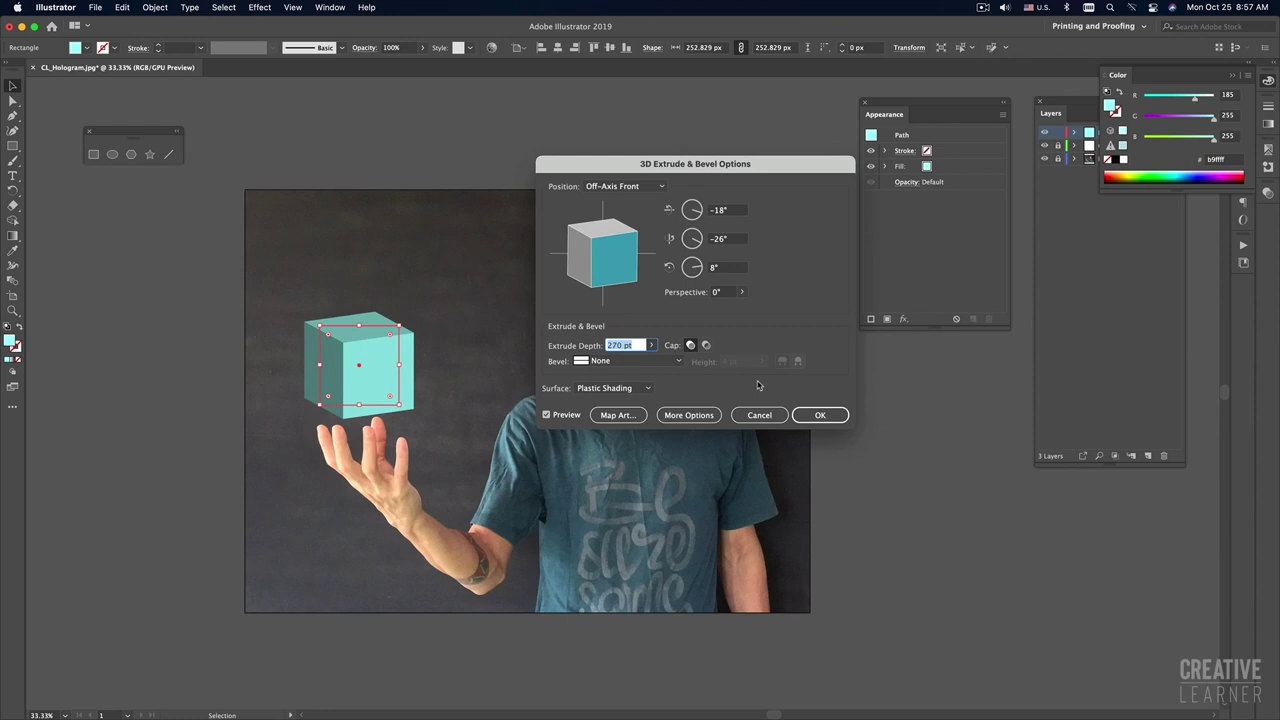
{"action": "left_click_drag", "start_coordinate": [614, 172], "coordinate": [602, 151]}
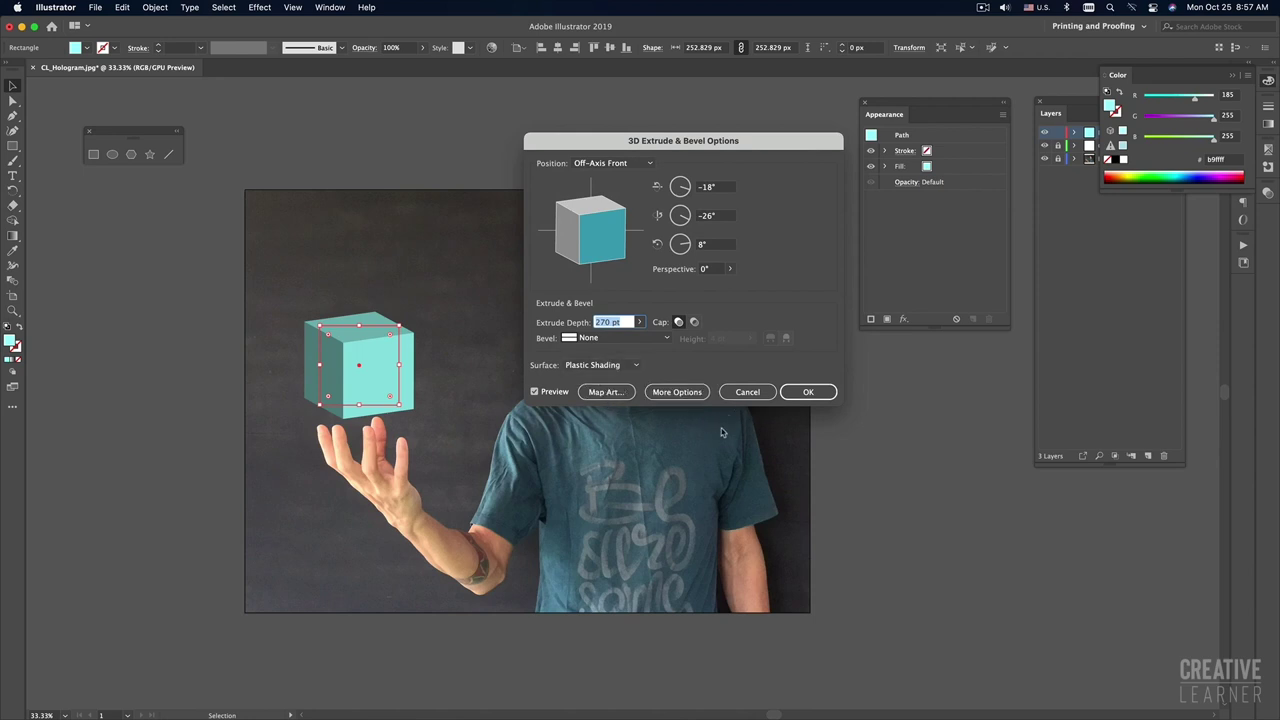
{"action": "left_click_drag", "start_coordinate": [765, 146], "coordinate": [762, 143]}
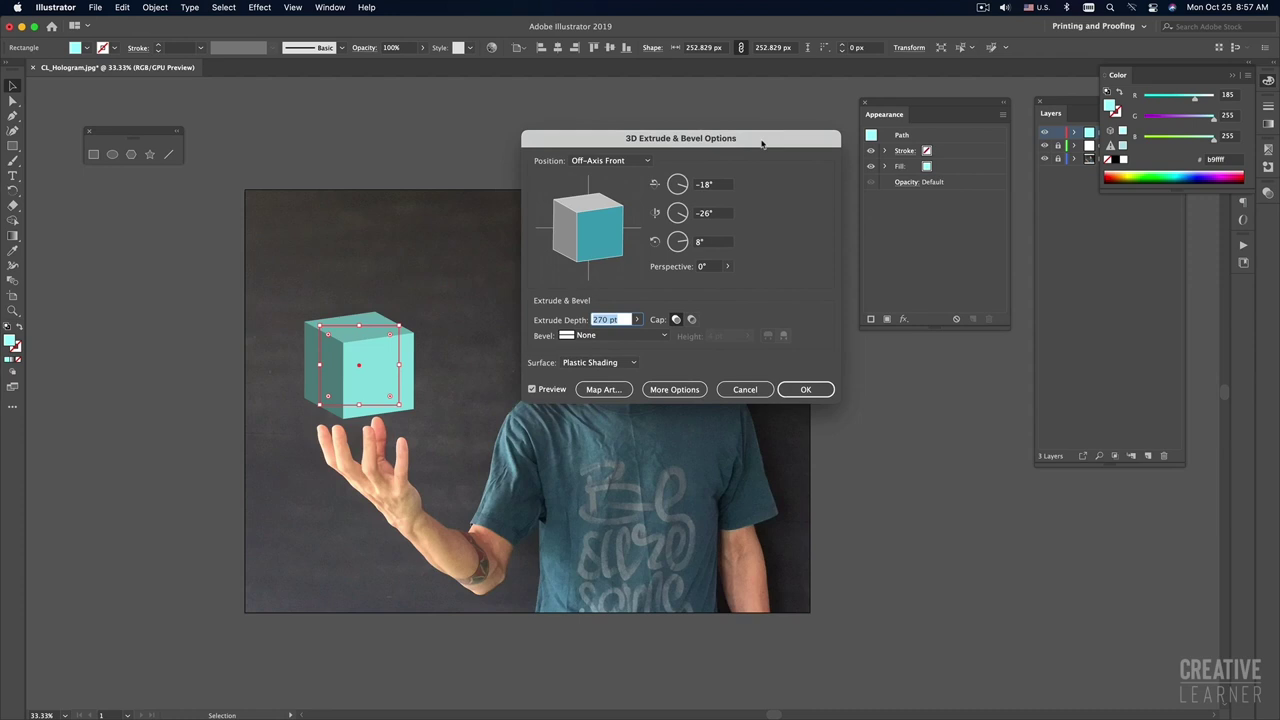
{"action": "left_click", "coordinate": [806, 391]}
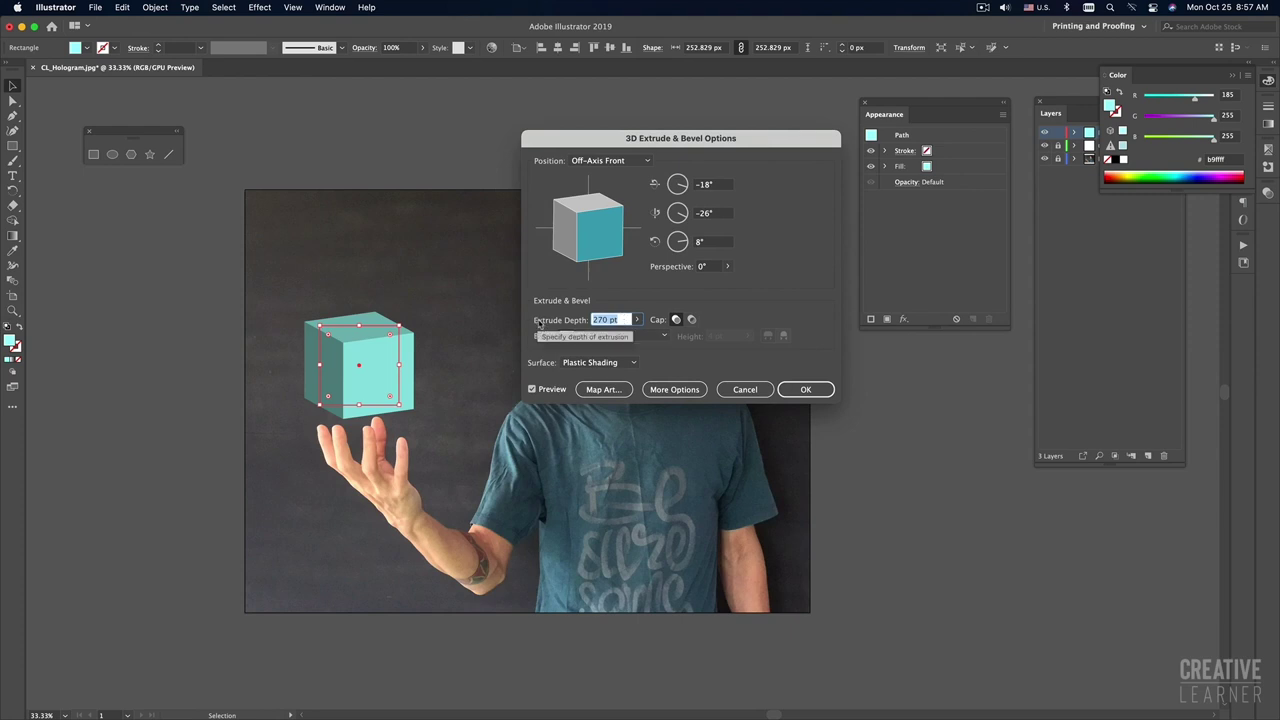
{"action": "left_click", "coordinate": [535, 399]}
{"action": "left_click", "coordinate": [818, 393]}
{"action": "left_click", "coordinate": [903, 436]}
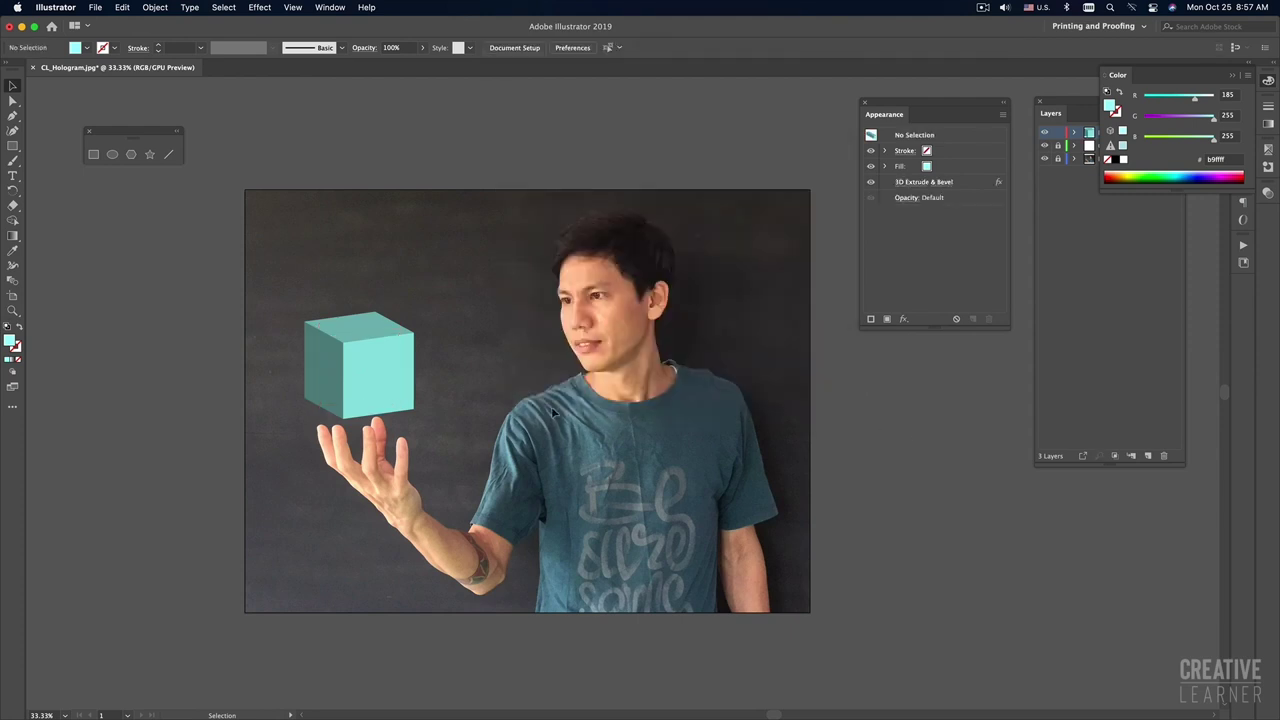
Step: Scale the cube down to 187.408 px and nudge it just above the fingertips
{"action": "left_click", "coordinate": [345, 370]}
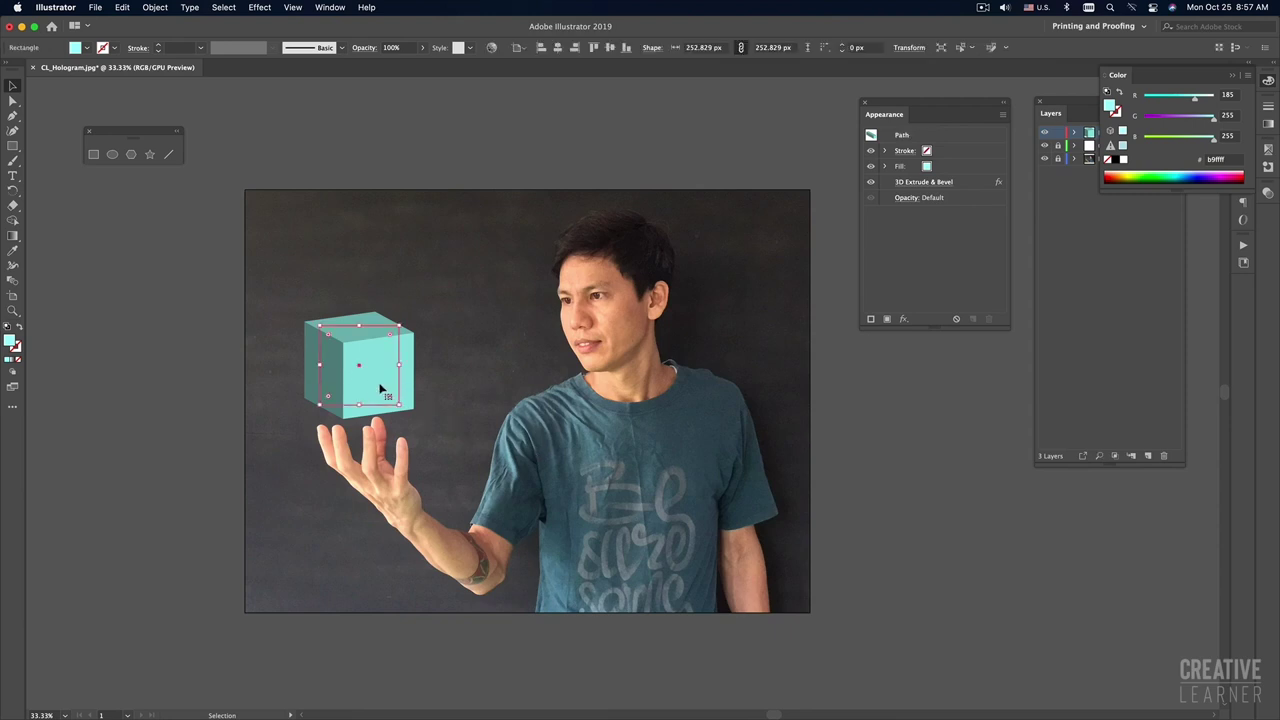
{"action": "left_click_drag", "start_coordinate": [366, 368], "coordinate": [382, 373]}
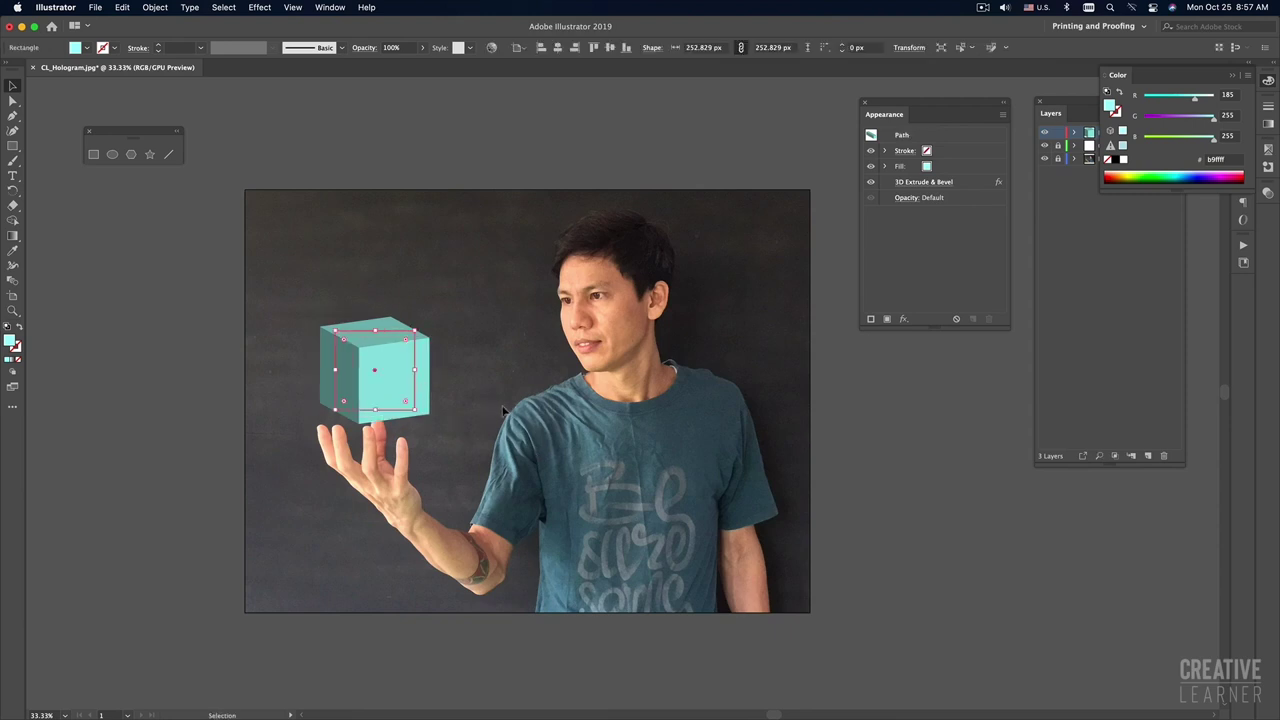
{"action": "left_click_drag", "start_coordinate": [334, 329], "coordinate": [356, 351]}
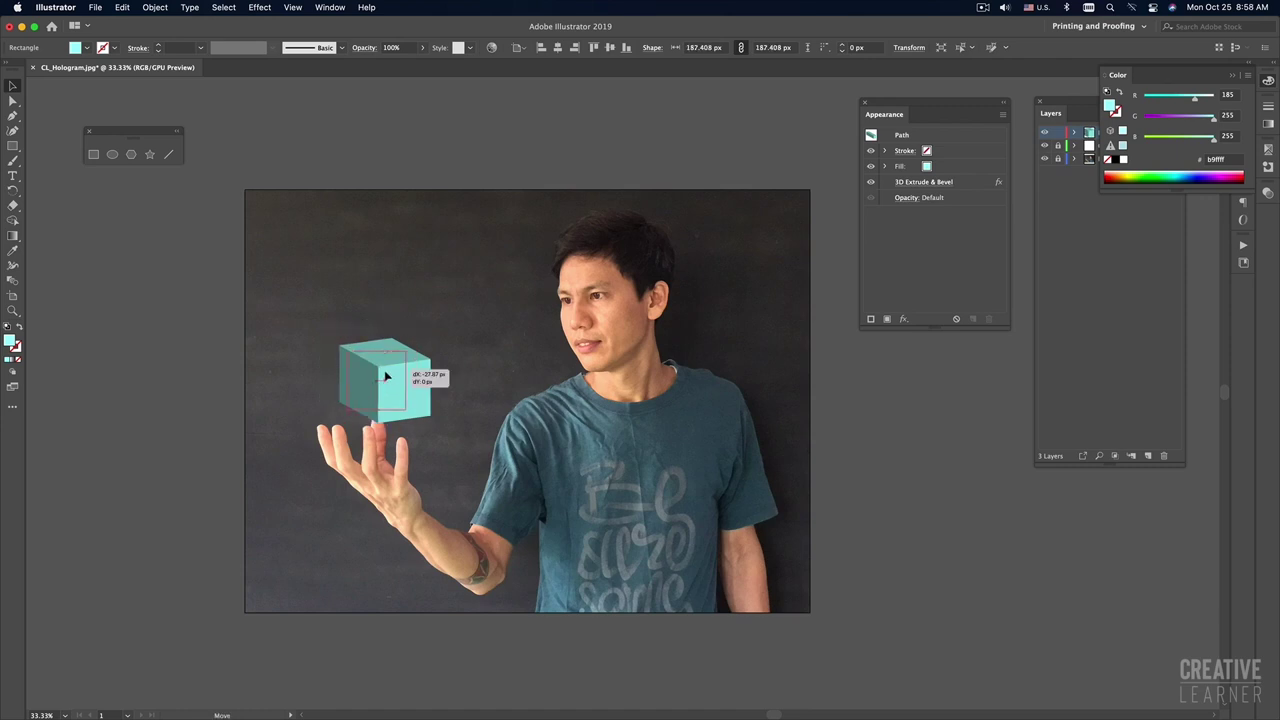
{"action": "left_click_drag", "start_coordinate": [395, 374], "coordinate": [386, 374]}
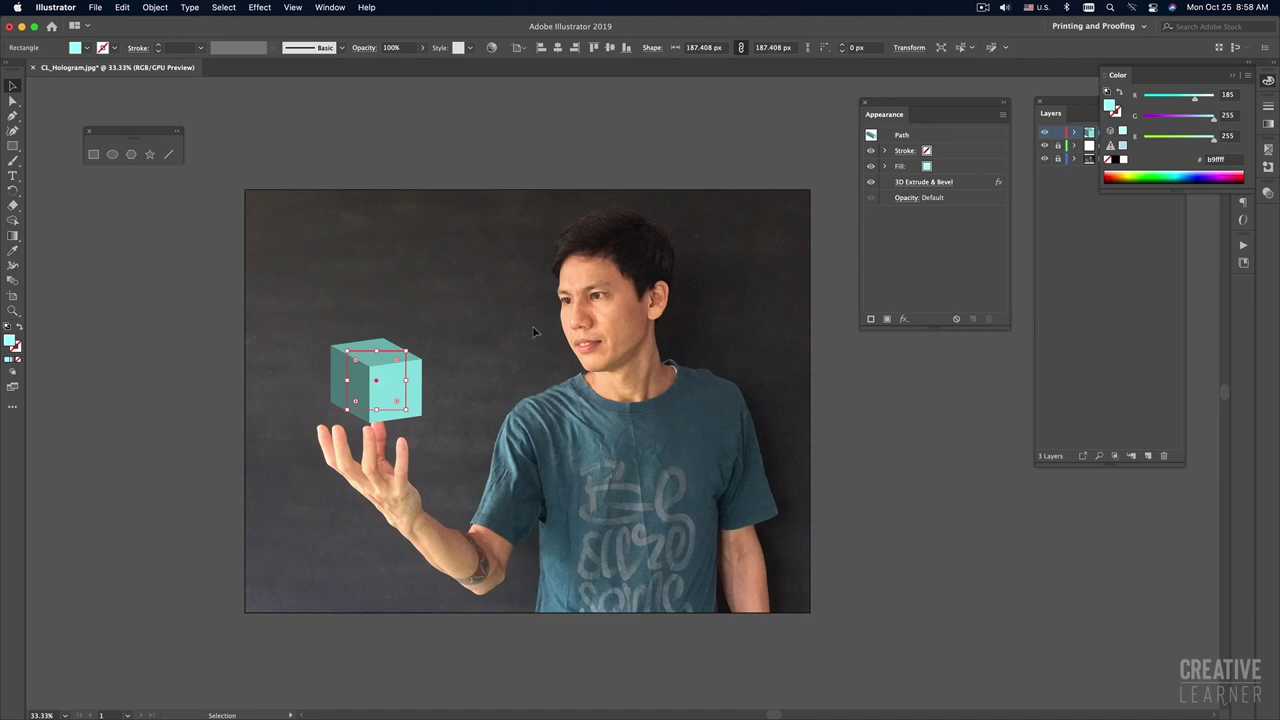
{"action": "left_click", "coordinate": [260, 7]}
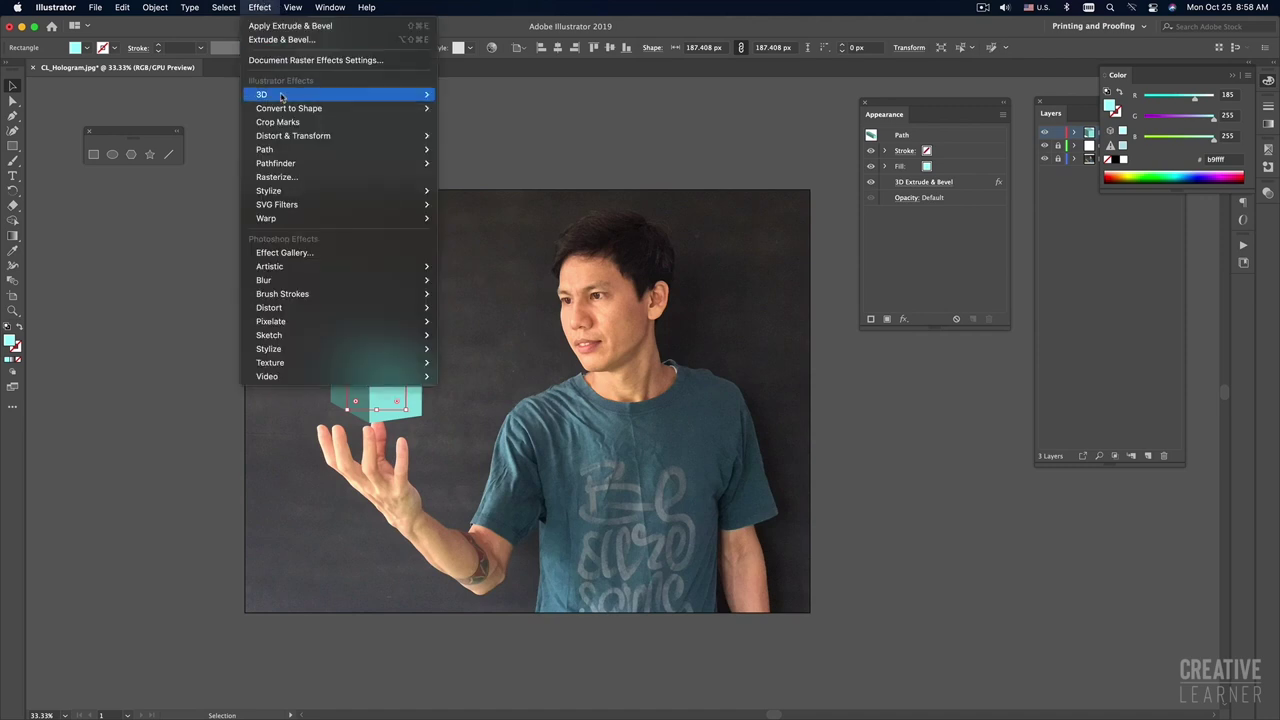
{"action": "mouse_move", "coordinate": [262, 94]}
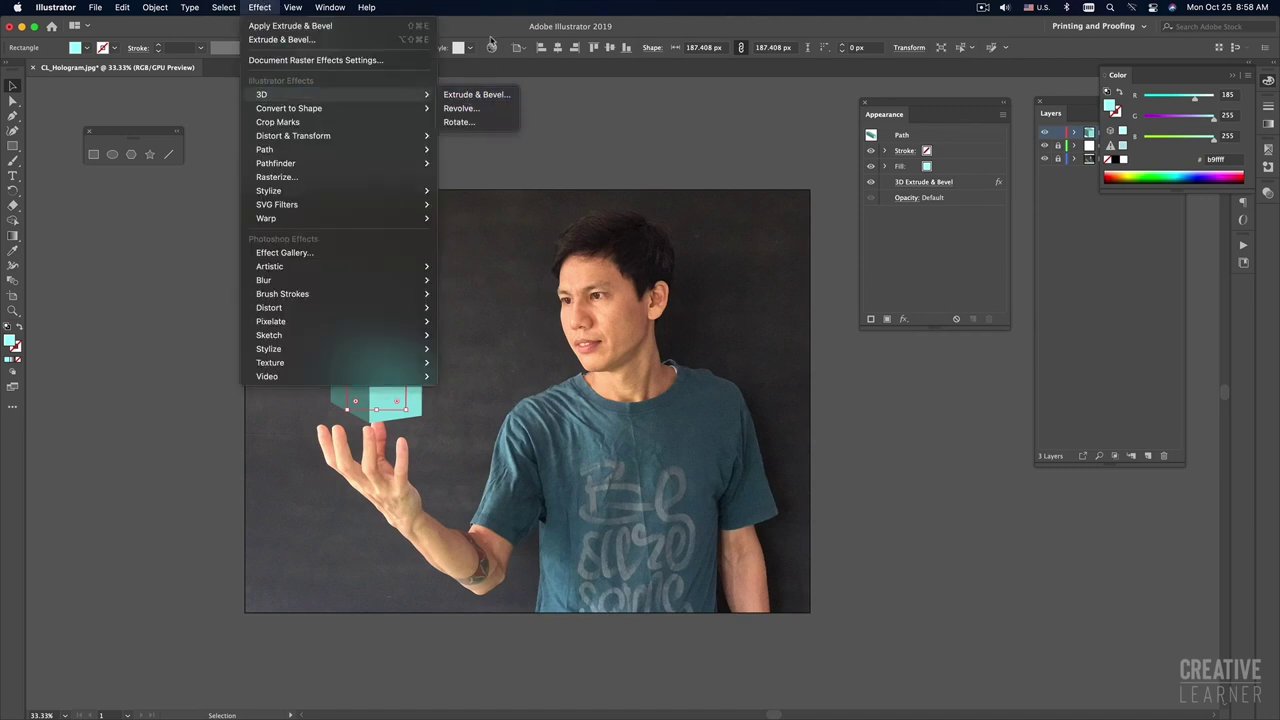
{"action": "left_click", "coordinate": [494, 40]}
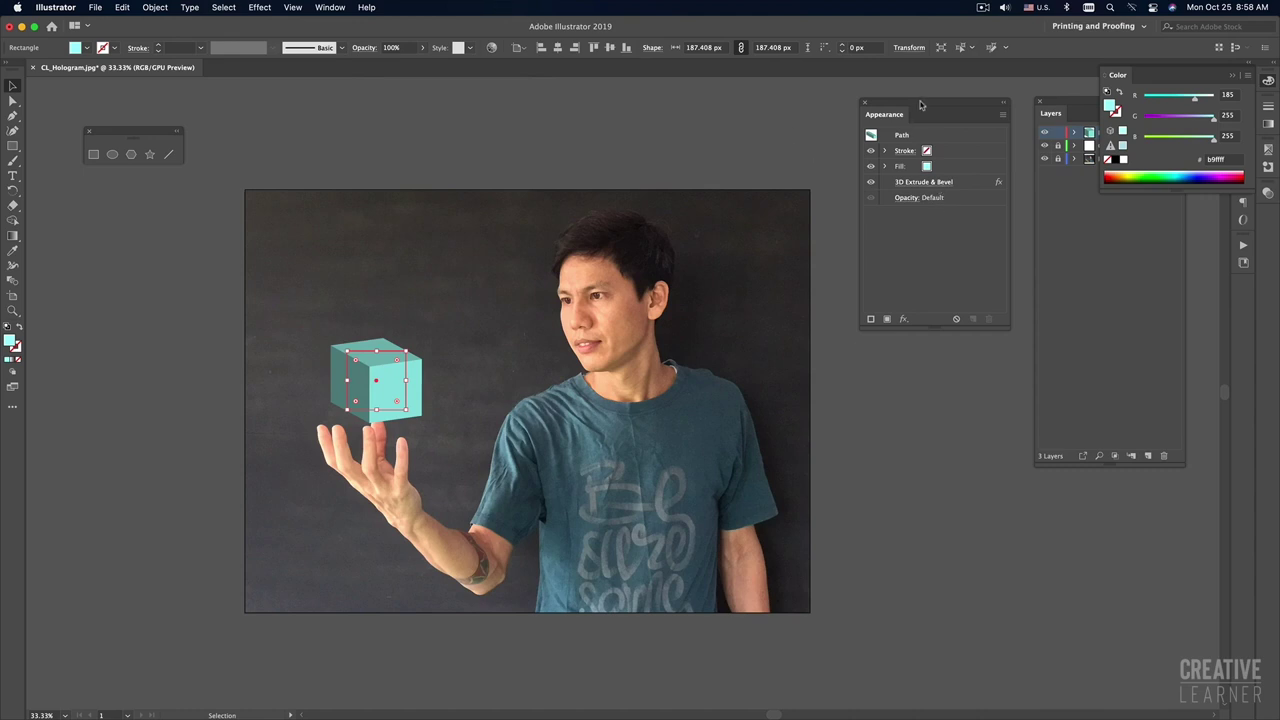
Step: Reopen the cube's 3D Extrude & Bevel and change the extrude depth to 200 pt
{"action": "left_click_drag", "start_coordinate": [920, 108], "coordinate": [912, 118]}
{"action": "left_click", "coordinate": [331, 8]}
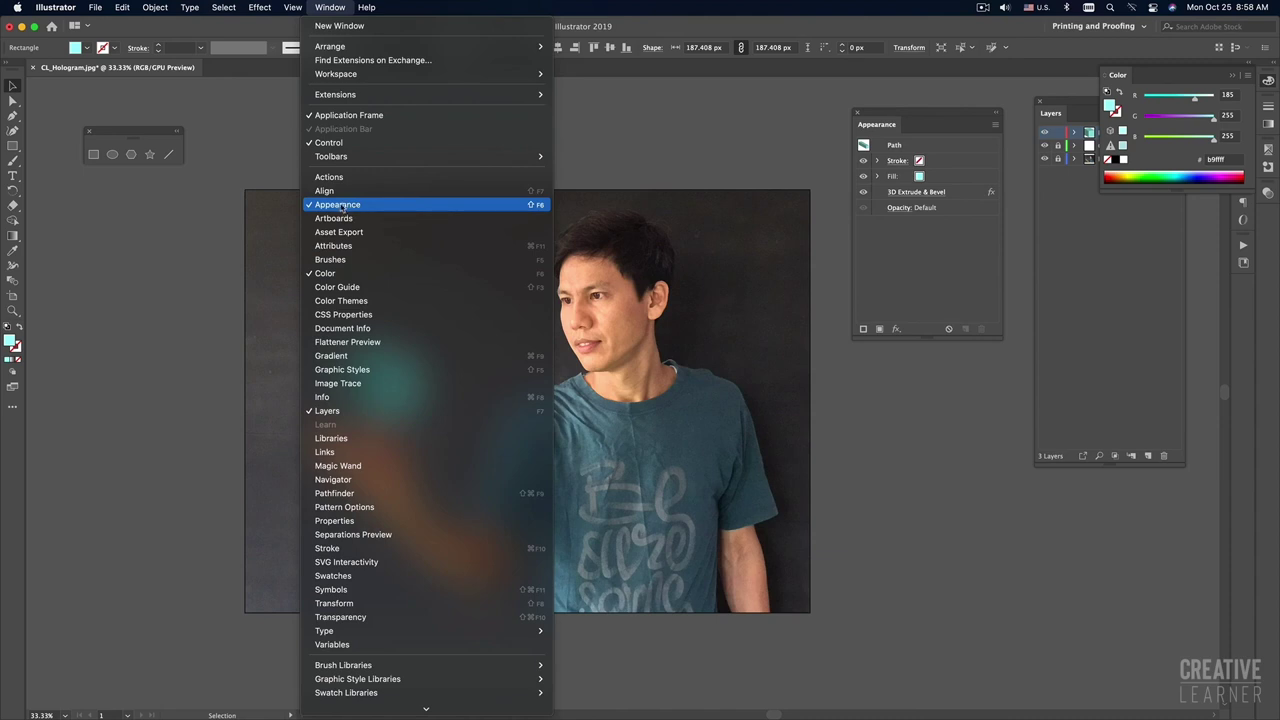
{"action": "left_click", "coordinate": [931, 115]}
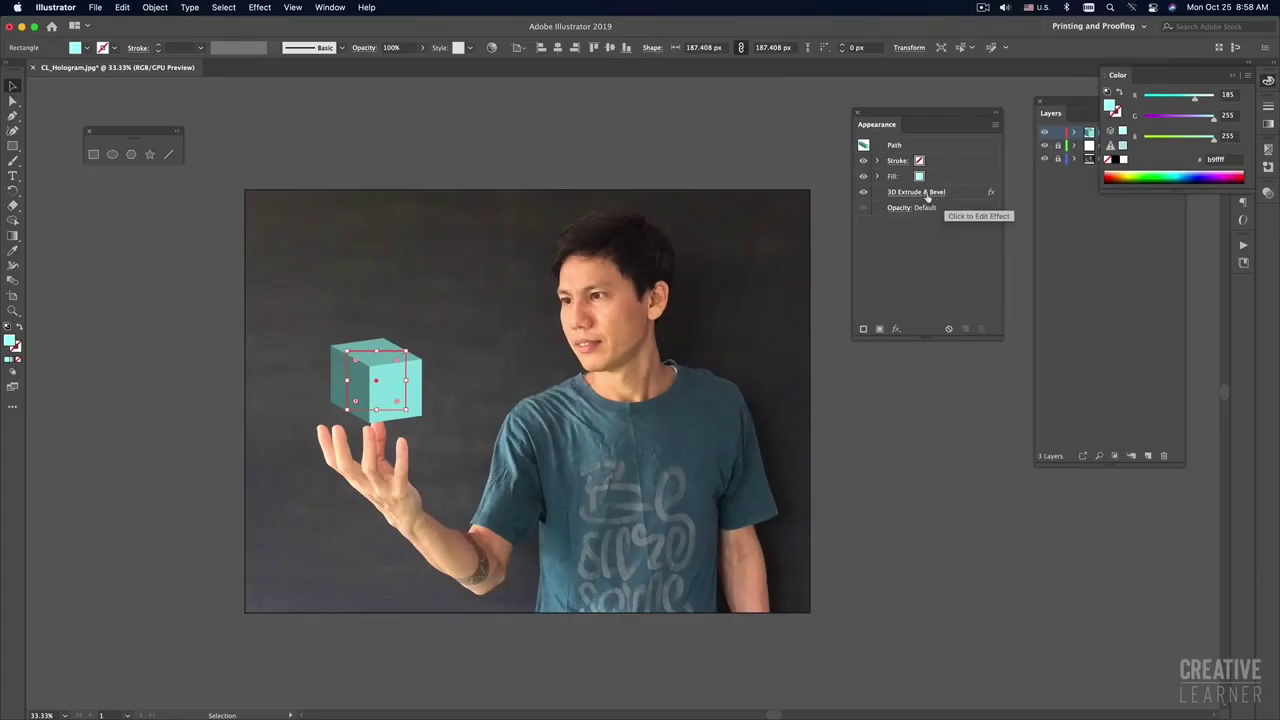
{"action": "left_click", "coordinate": [927, 192]}
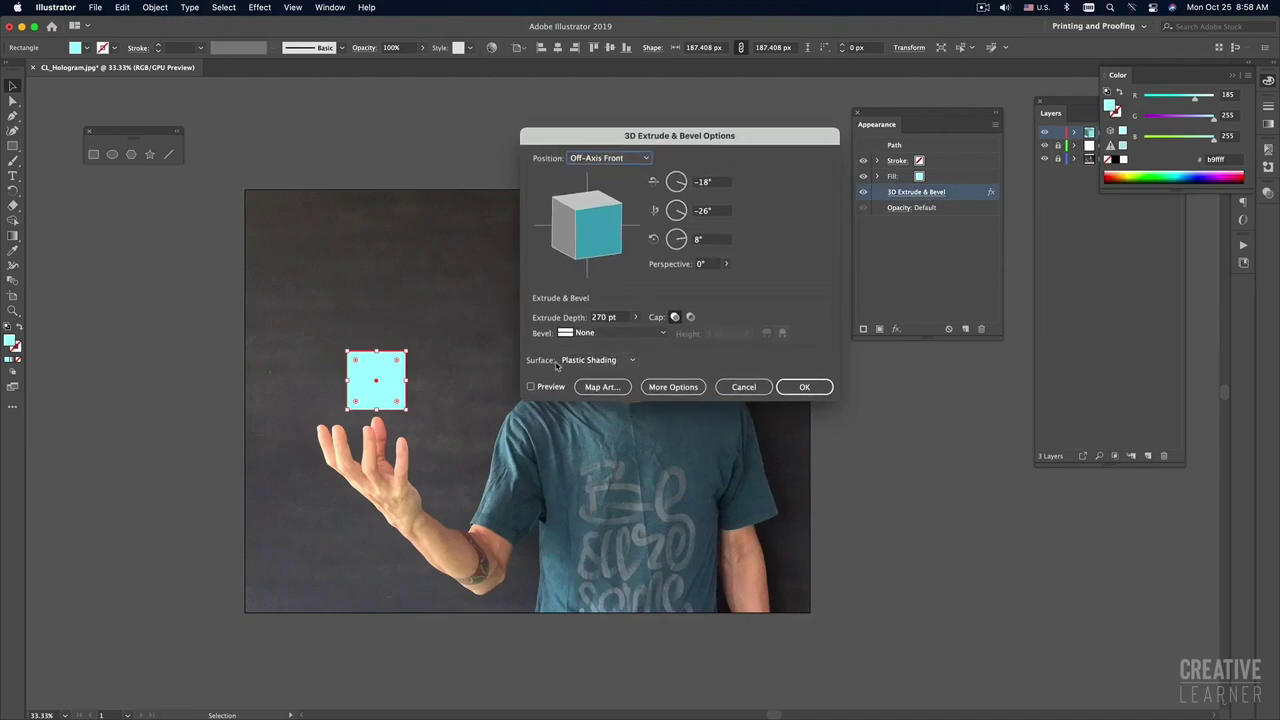
{"action": "left_click", "coordinate": [531, 387]}
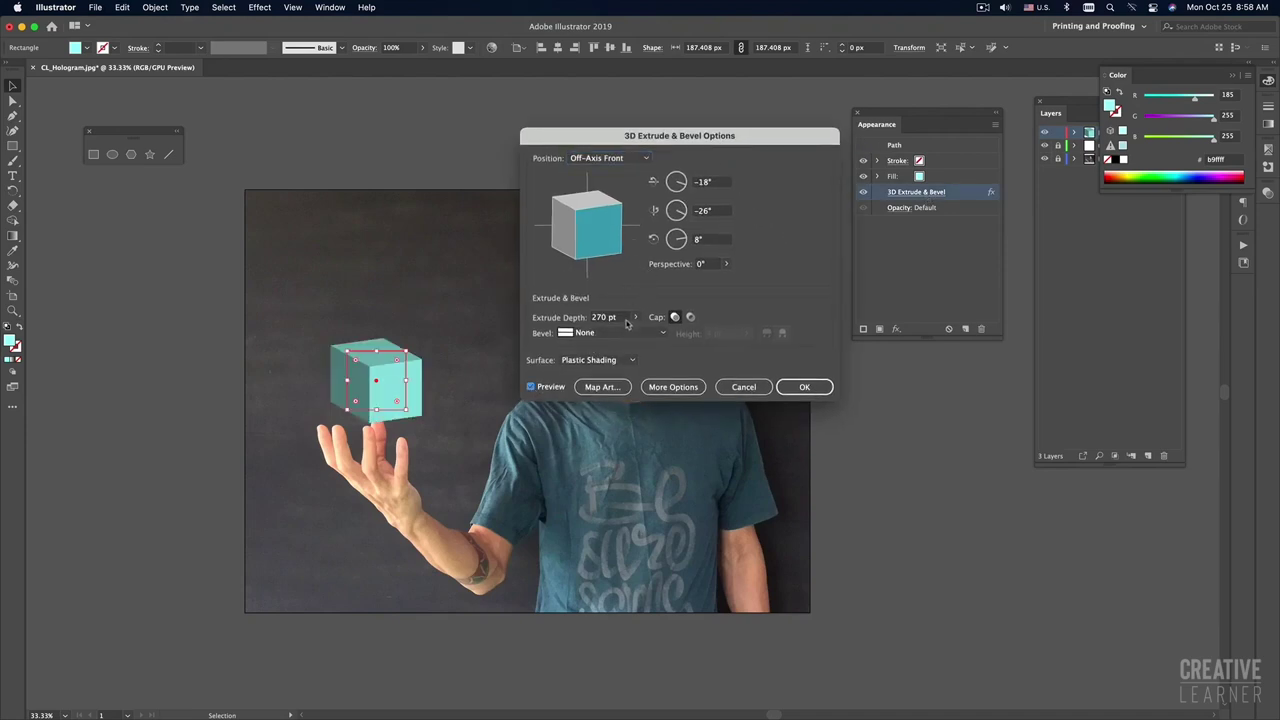
{"action": "left_click_drag", "start_coordinate": [627, 321], "coordinate": [567, 321]}
{"action": "key", "text": "shift+Down"}
{"action": "key", "text": "shift+Down"}
{"action": "key", "text": "shift+Down"}
{"action": "key", "text": "shift+Down"}
{"action": "key", "text": "shift+Down"}
{"action": "key", "text": "shift+Down"}
{"action": "key", "text": "shift+Down"}
{"action": "key", "text": "shift+Down"}
{"action": "key", "text": "shift+Up"}
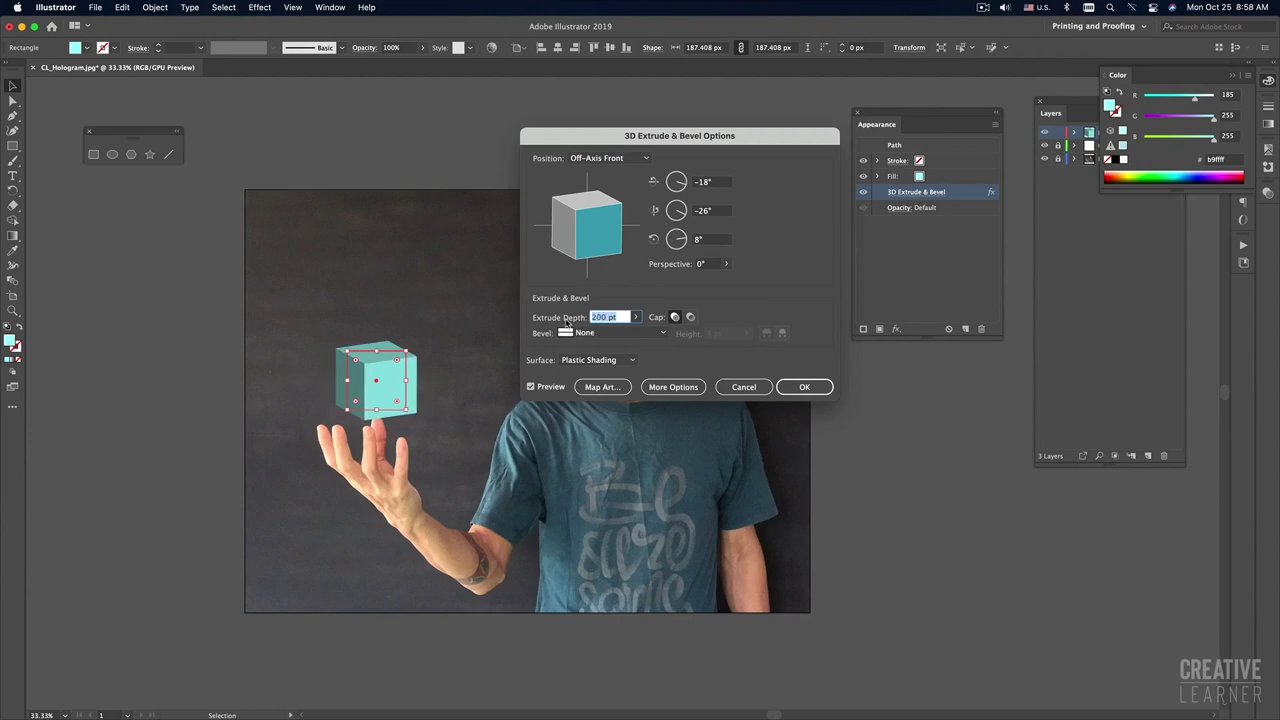
{"action": "left_click", "coordinate": [808, 387]}
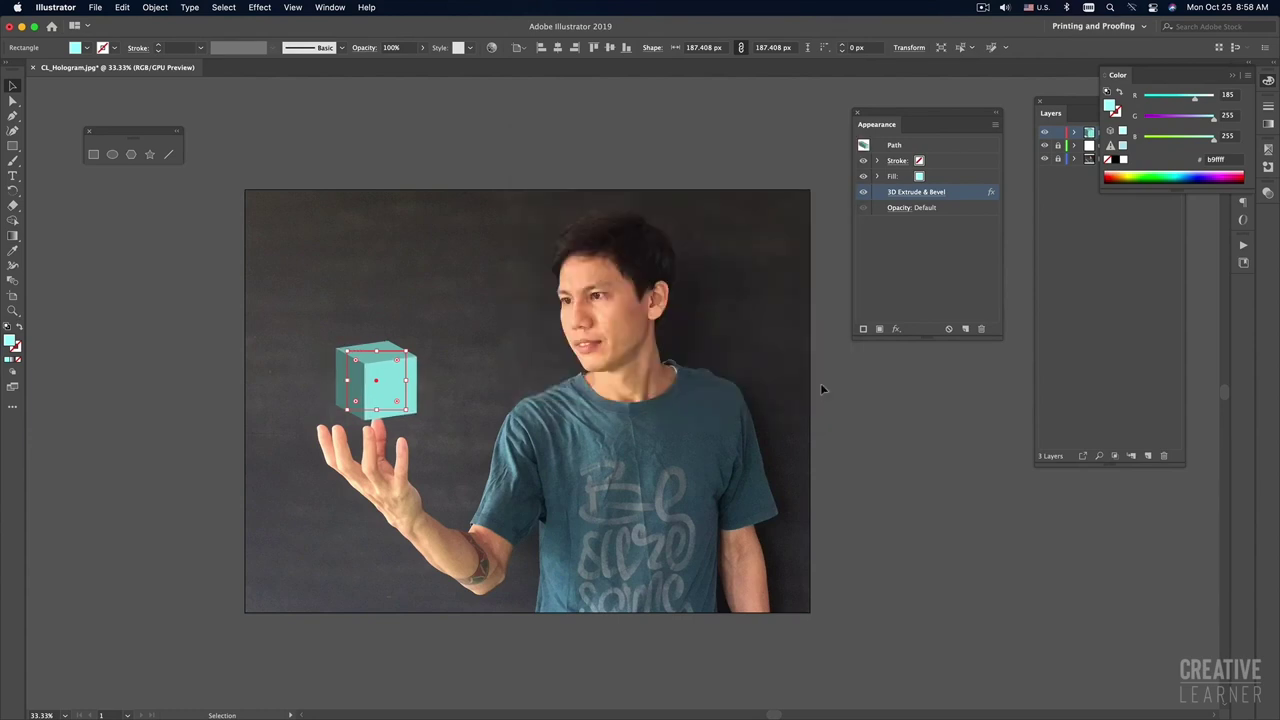
Step: Move the cube down so it rests directly on the man's fingertips
{"action": "left_click", "coordinate": [858, 435]}
{"action": "left_click_drag", "start_coordinate": [386, 366], "coordinate": [378, 383]}
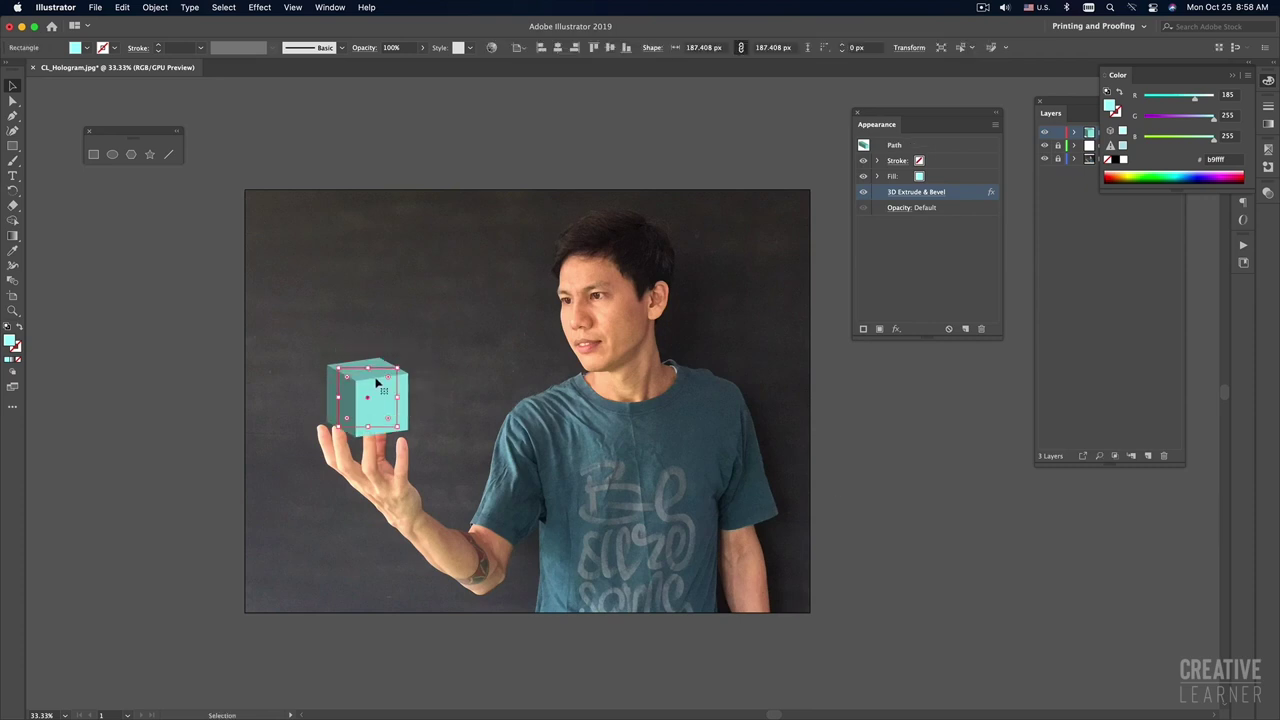
{"action": "left_click_drag", "start_coordinate": [377, 383], "coordinate": [381, 388]}
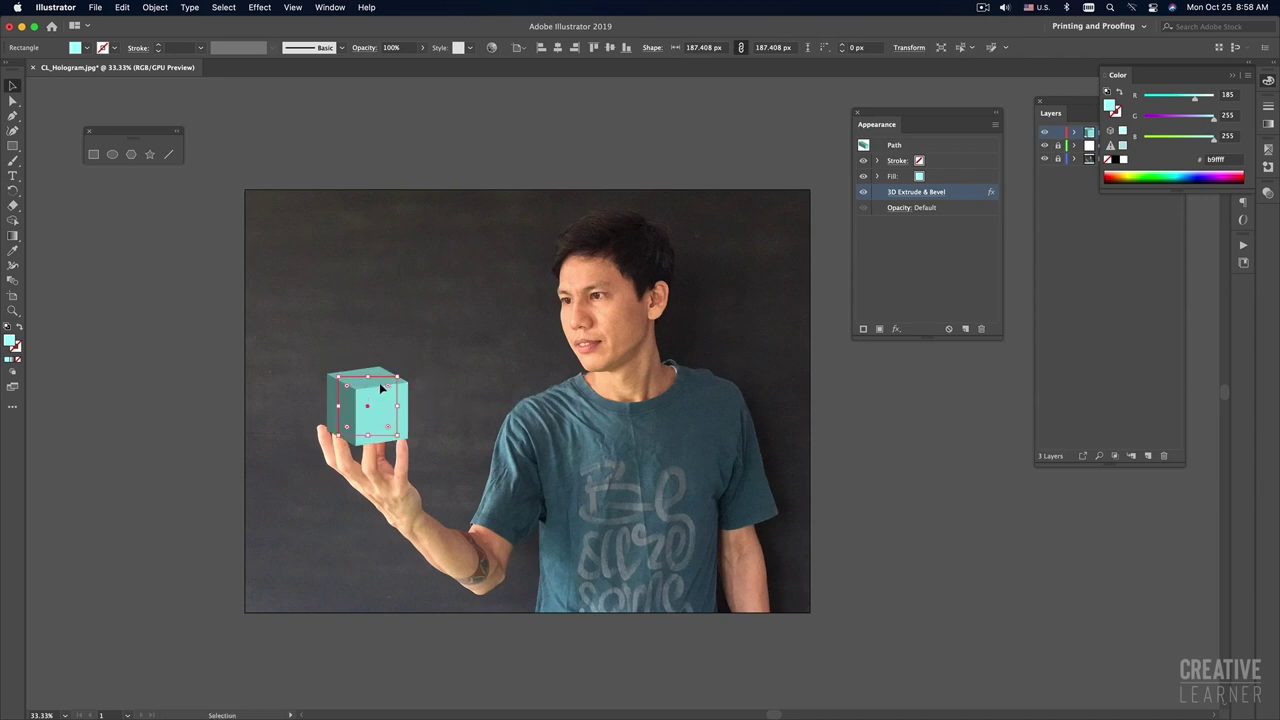
{"action": "left_click_drag", "start_coordinate": [381, 391], "coordinate": [381, 393]}
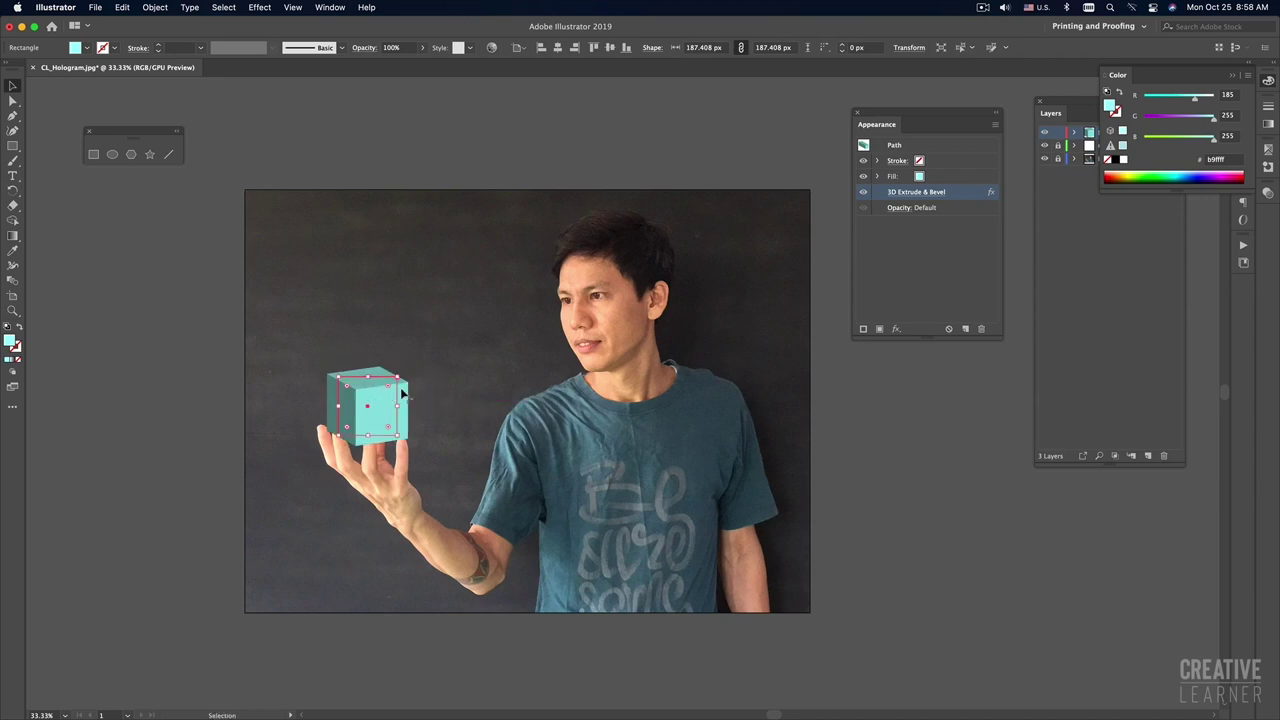
{"action": "left_click", "coordinate": [884, 452]}
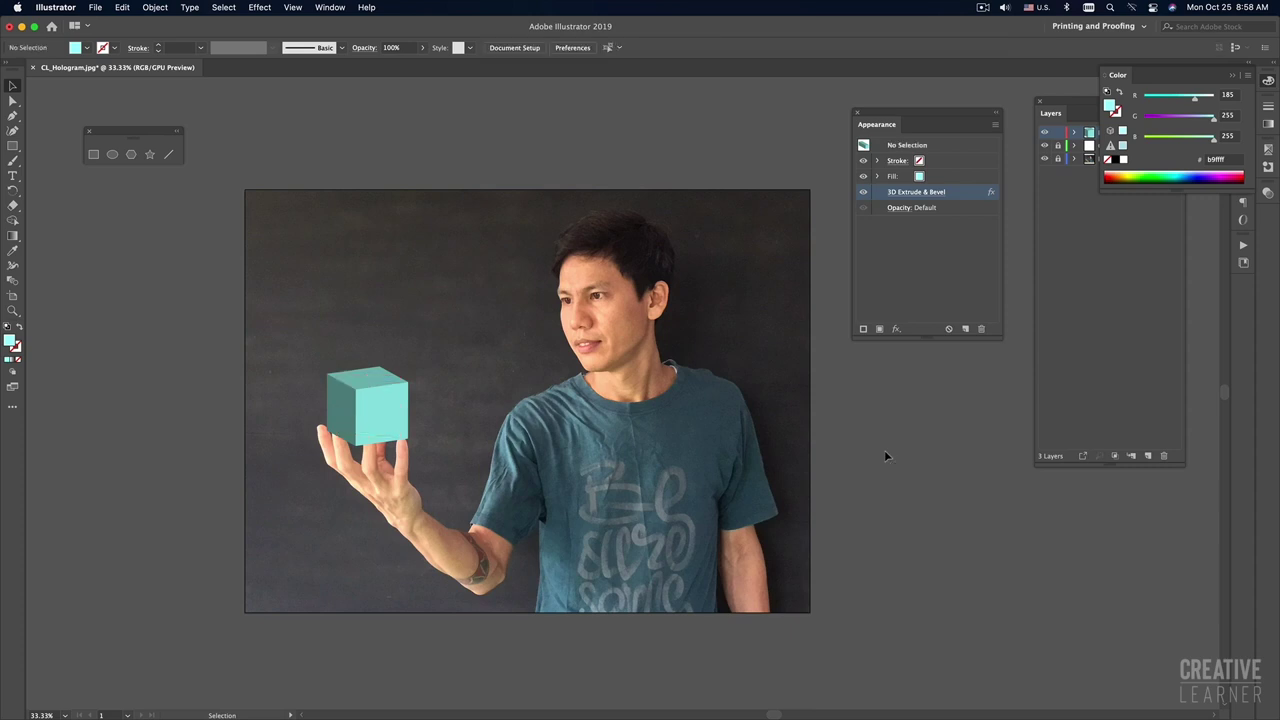
Step: Expand the cube's 3D appearance into a plain group of shapes about 258 × 253 px
{"action": "left_click", "coordinate": [385, 415]}
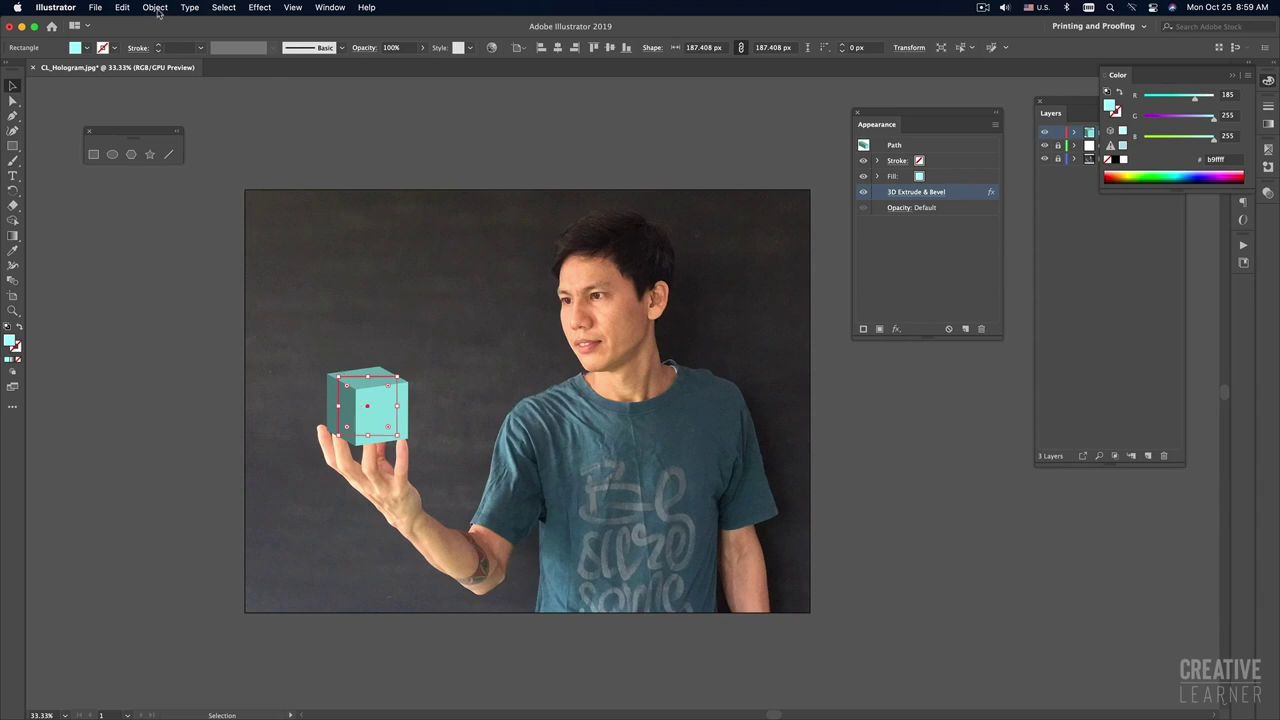
{"action": "left_click", "coordinate": [155, 8]}
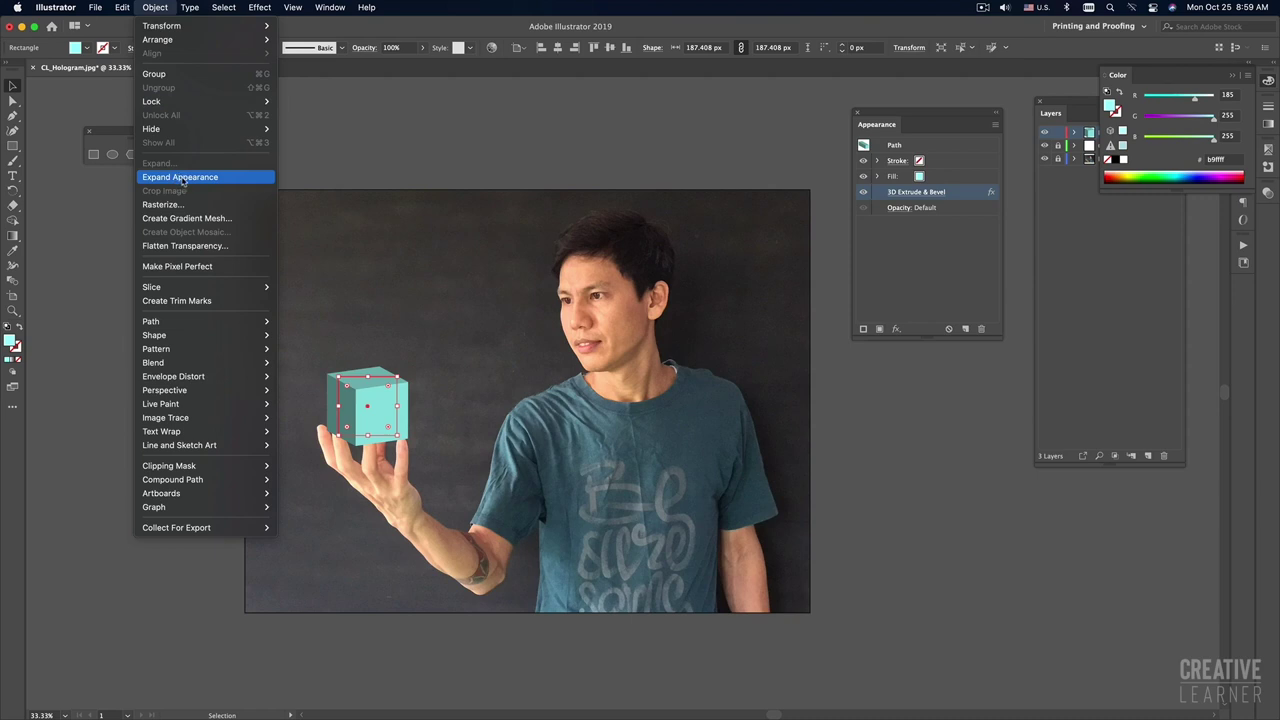
{"action": "left_click", "coordinate": [183, 180]}
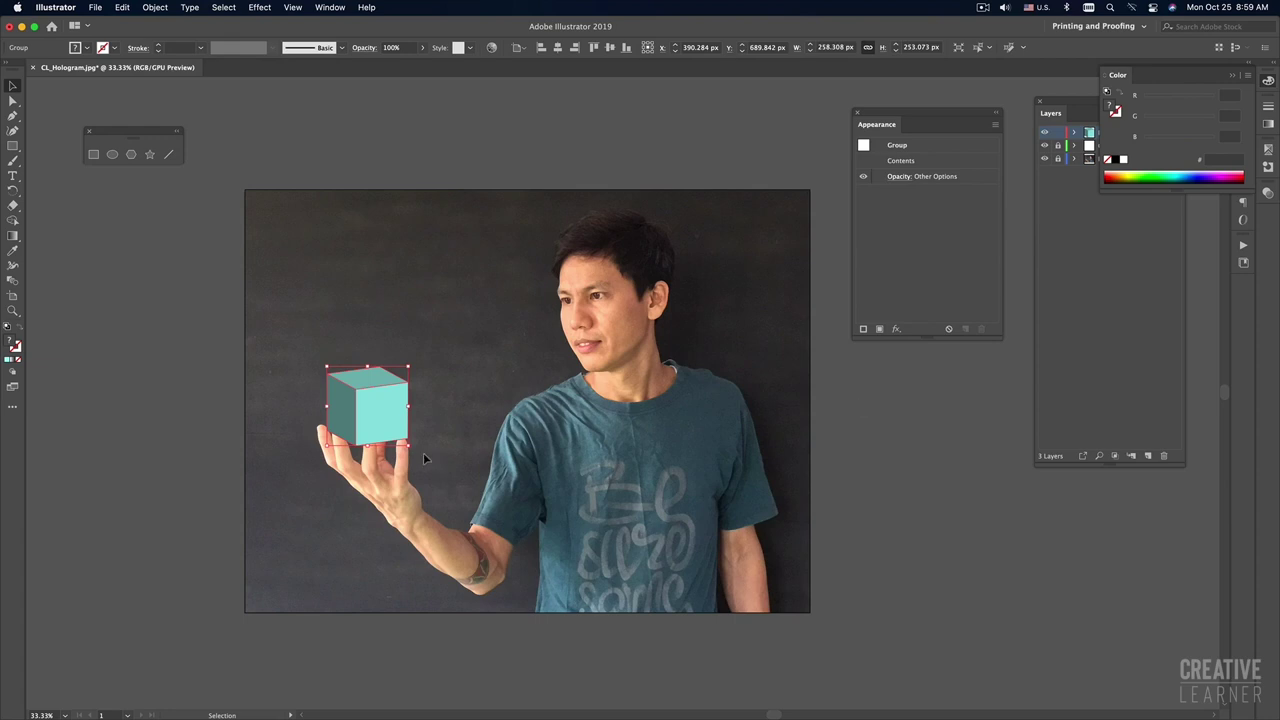
{"action": "left_click", "coordinate": [929, 453]}
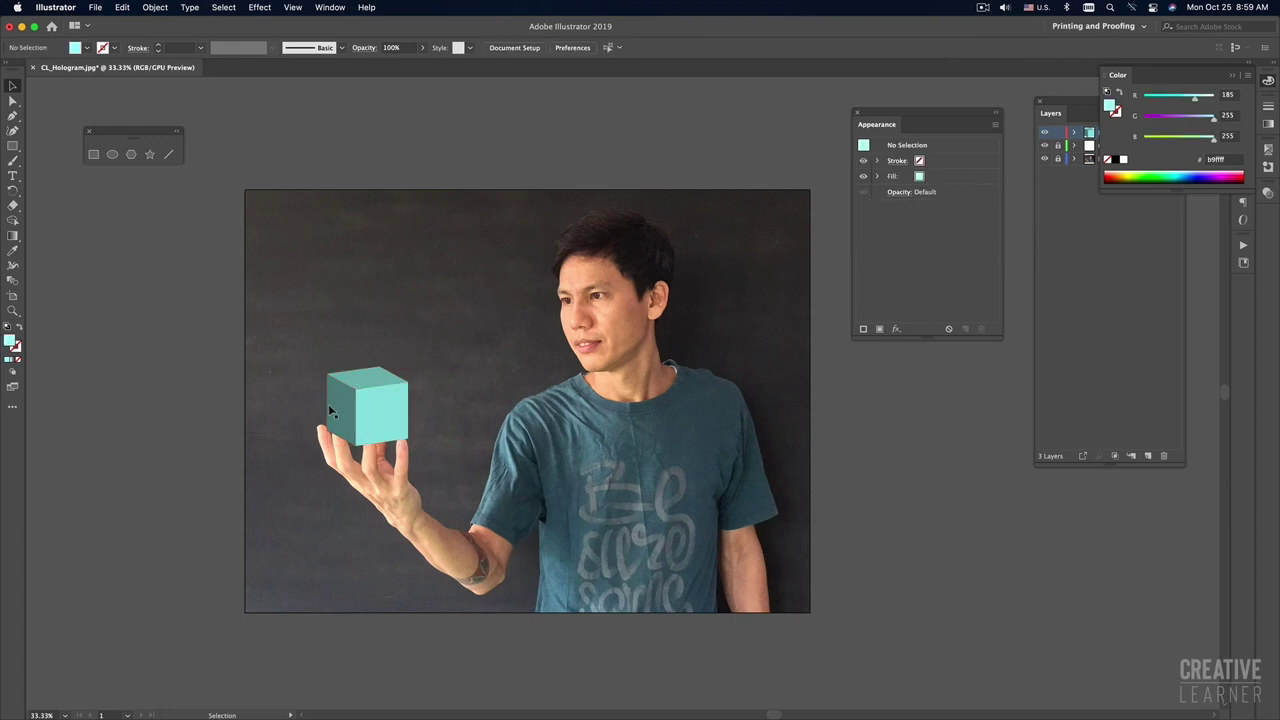
Step: Pull the expanded cube's faces apart to inspect them, then undo back to the assembled cube
{"action": "left_click_drag", "start_coordinate": [387, 415], "coordinate": [478, 453]}
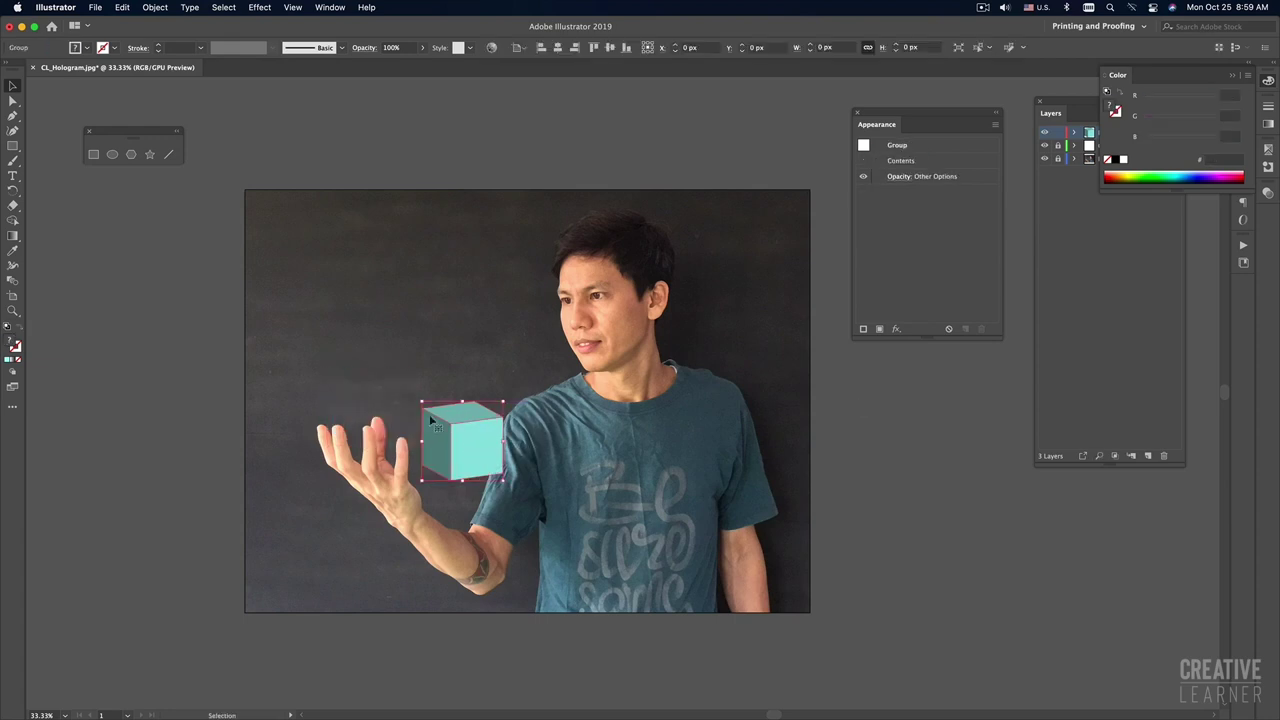
{"action": "key", "text": "super+z"}
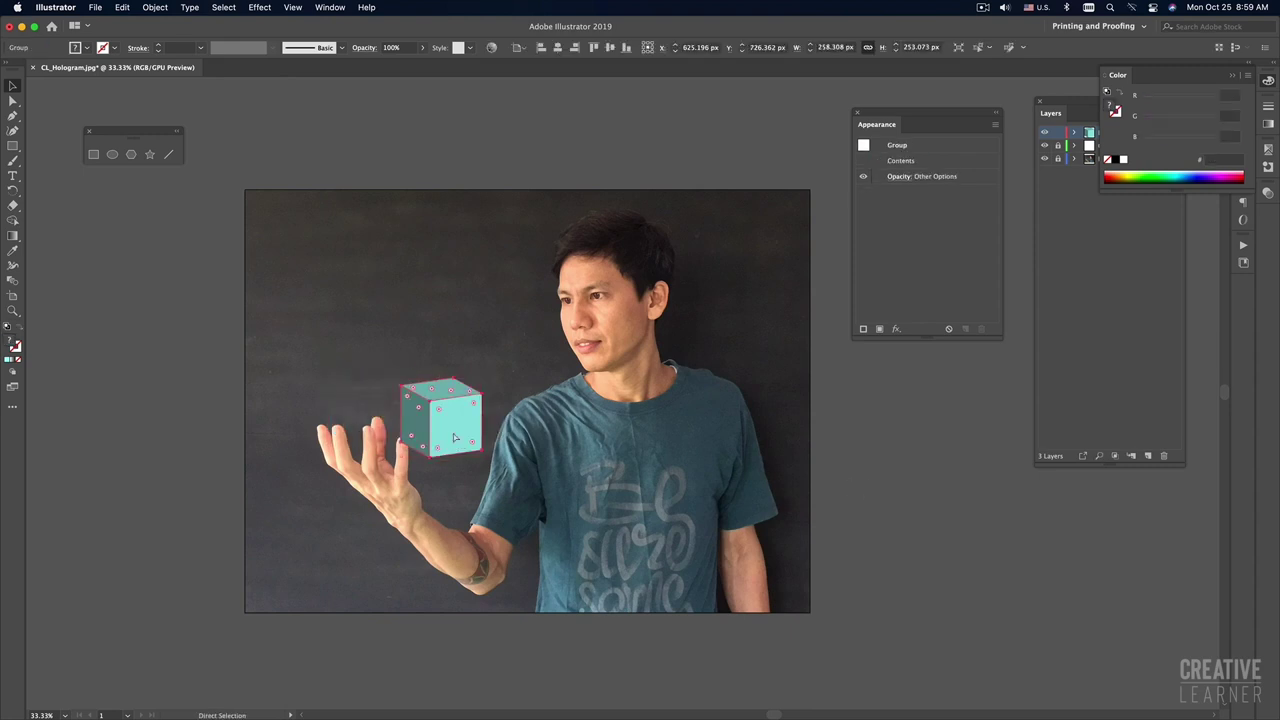
{"action": "key", "text": "a"}
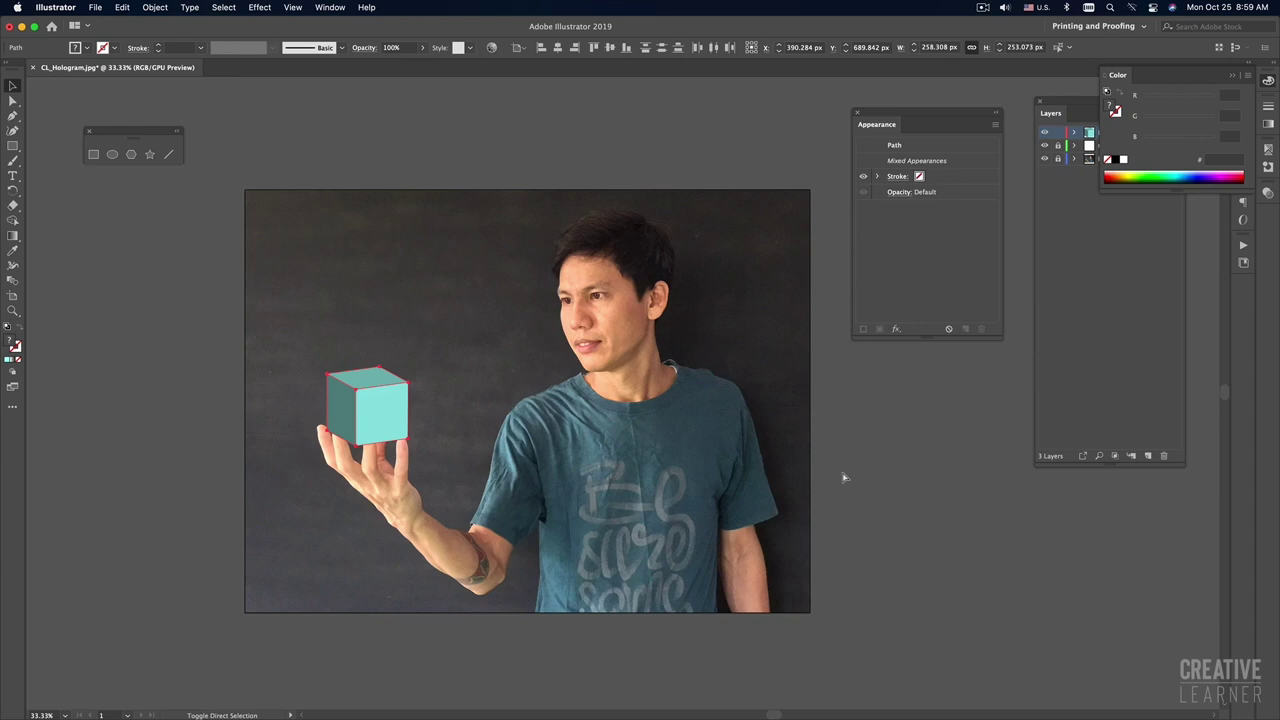
{"action": "left_click", "coordinate": [854, 472]}
{"action": "left_click_drag", "start_coordinate": [373, 418], "coordinate": [488, 432]}
{"action": "left_click_drag", "start_coordinate": [368, 380], "coordinate": [392, 318]}
{"action": "left_click_drag", "start_coordinate": [341, 410], "coordinate": [253, 405]}
{"action": "key", "text": "ctrl+z"}
{"action": "key", "text": "ctrl+z"}
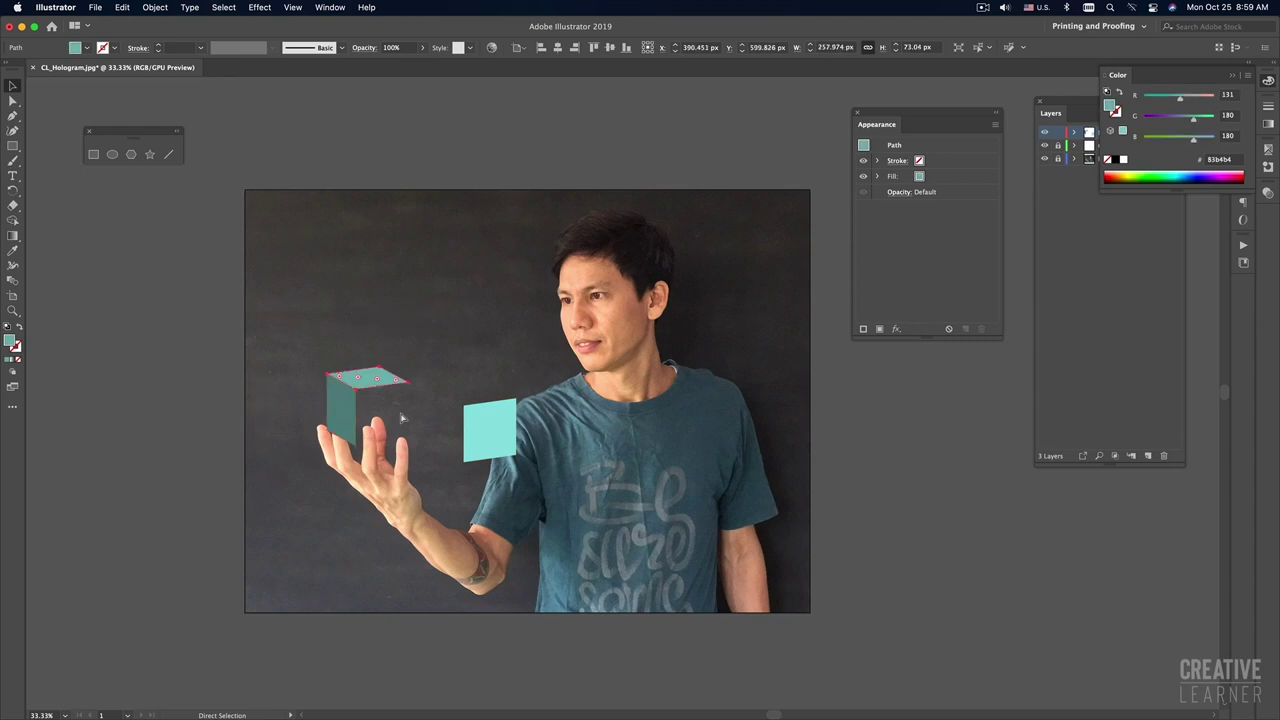
{"action": "key", "text": "ctrl+z"}
{"action": "left_click", "coordinate": [912, 471]}
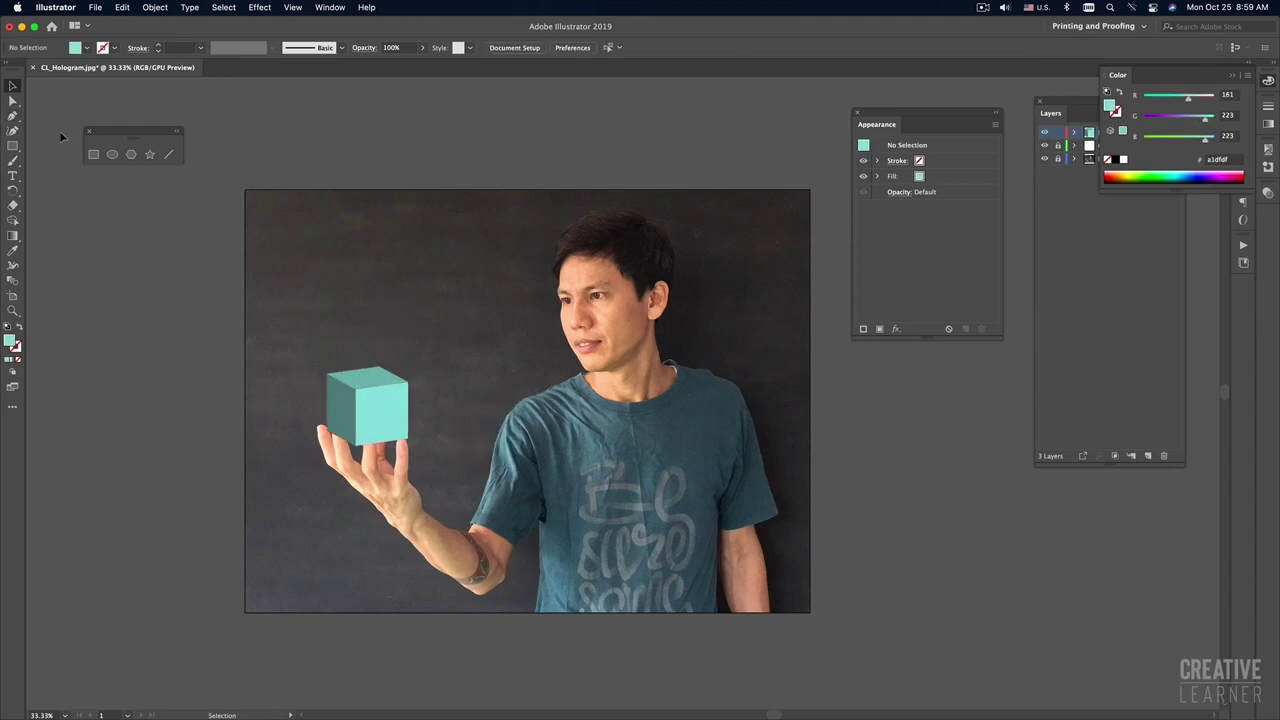
Step: Draw a small test rectangle left of the photo, then delete it
{"action": "left_click", "coordinate": [94, 155]}
{"action": "left_click_drag", "start_coordinate": [143, 268], "coordinate": [185, 313]}
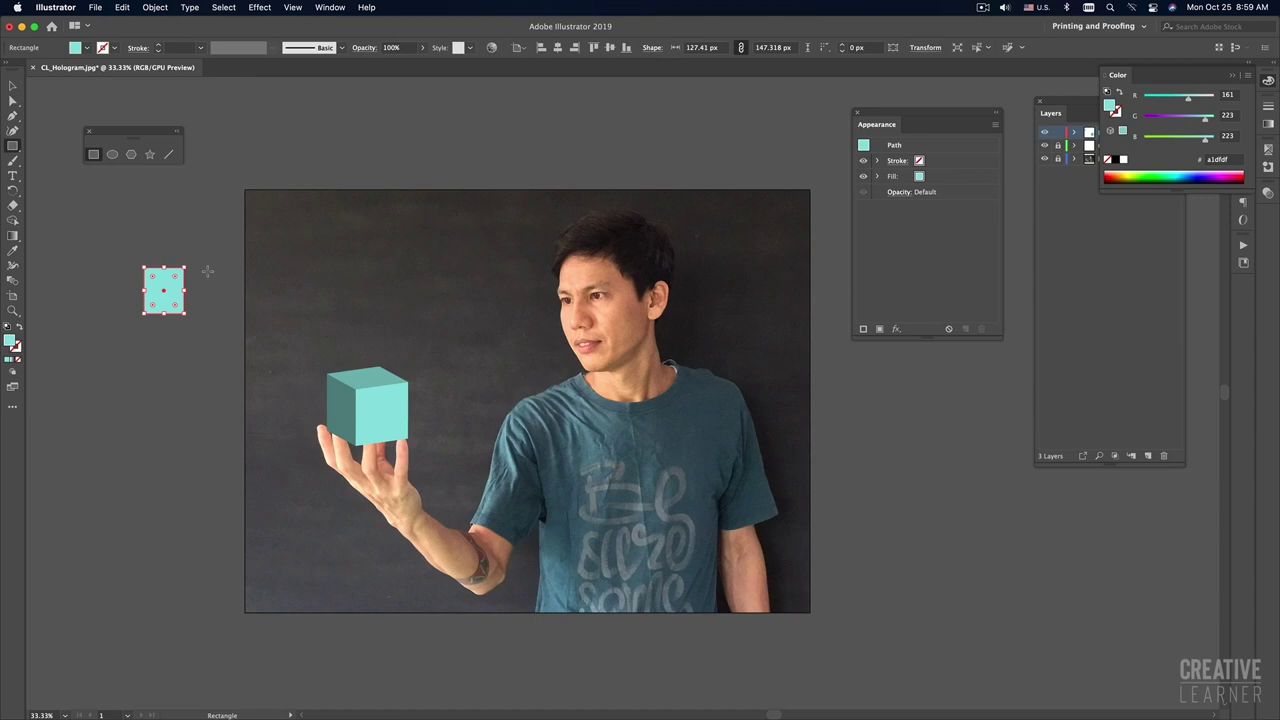
{"action": "key", "text": "Delete"}
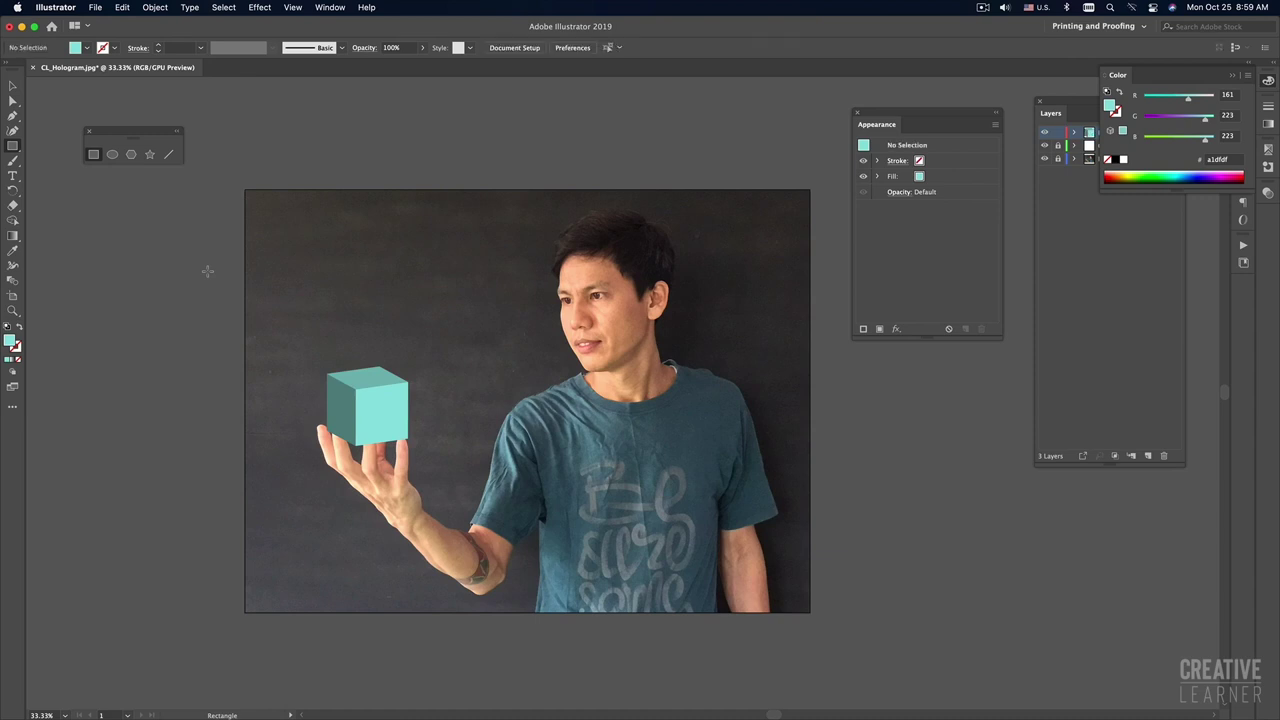
{"action": "key", "text": "v"}
Step: Check the front face's a1dfdf fill, undo its accidental move, then select all cube faces
{"action": "left_click", "coordinate": [340, 392]}
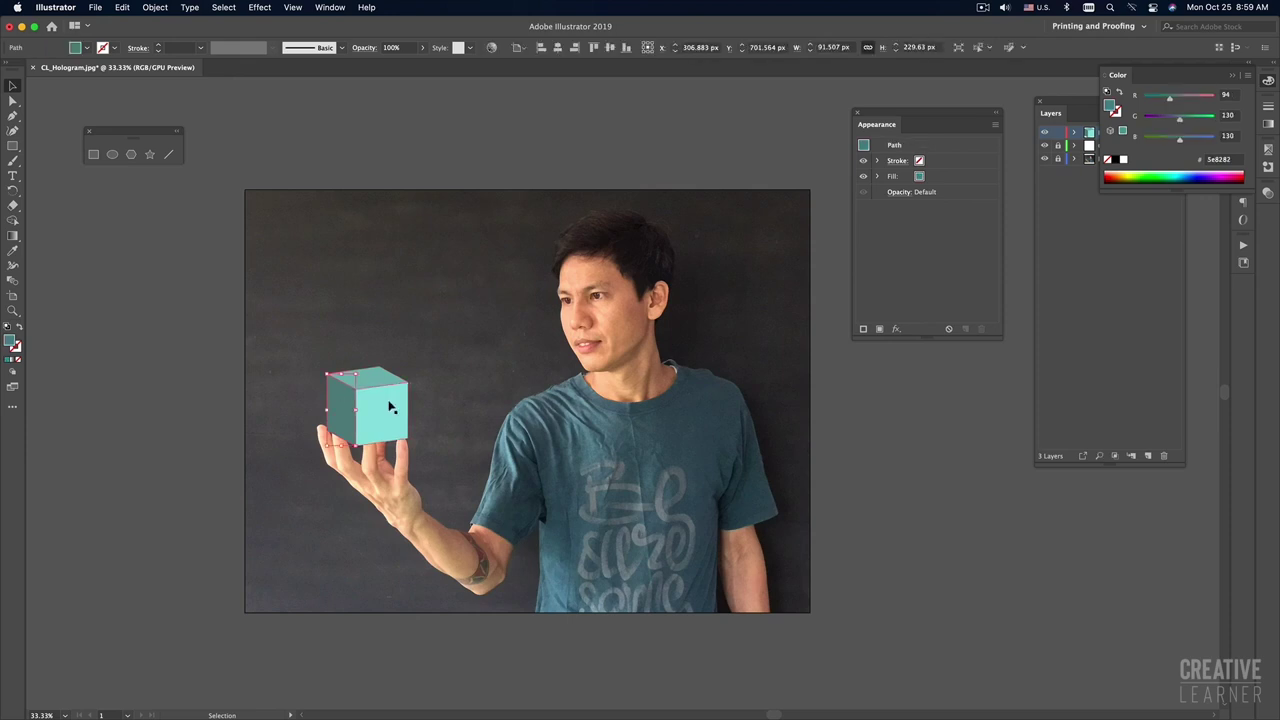
{"action": "left_click", "coordinate": [155, 7]}
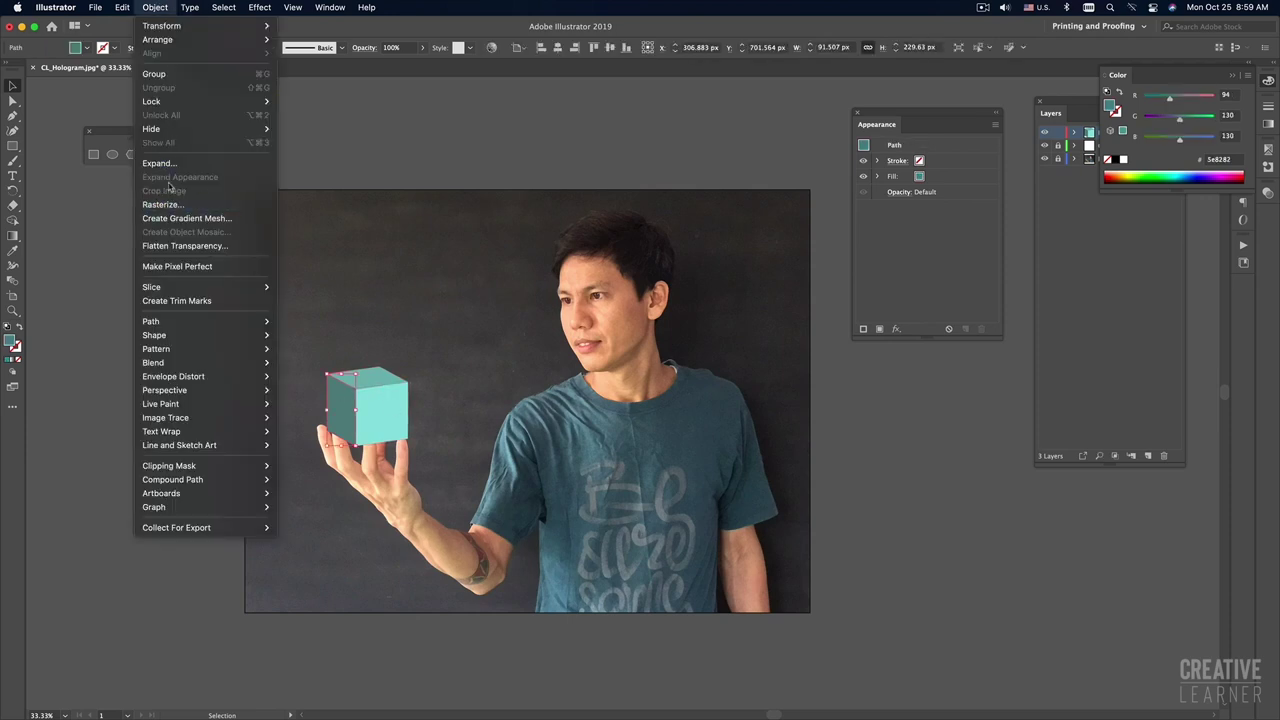
{"action": "left_click", "coordinate": [118, 330]}
{"action": "left_click", "coordinate": [392, 410]}
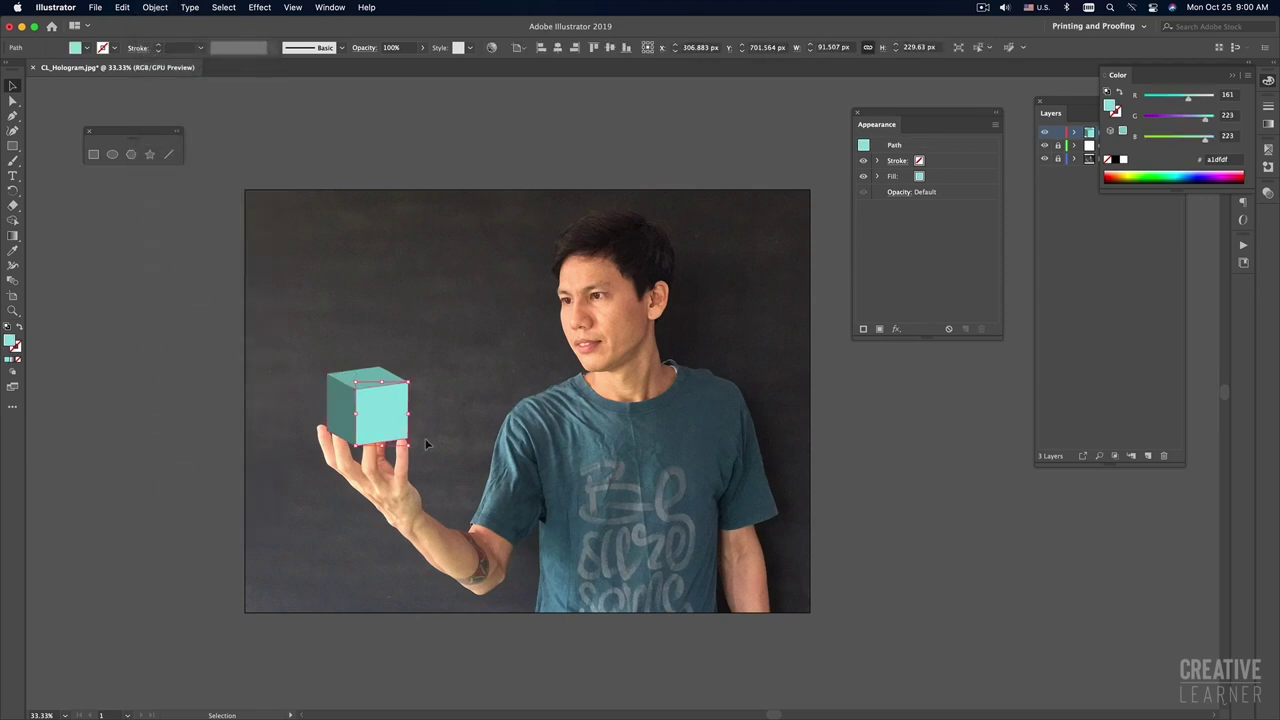
{"action": "left_click_drag", "start_coordinate": [392, 410], "coordinate": [480, 416]}
{"action": "key", "text": "cmd+z"}
{"action": "left_click", "coordinate": [869, 478]}
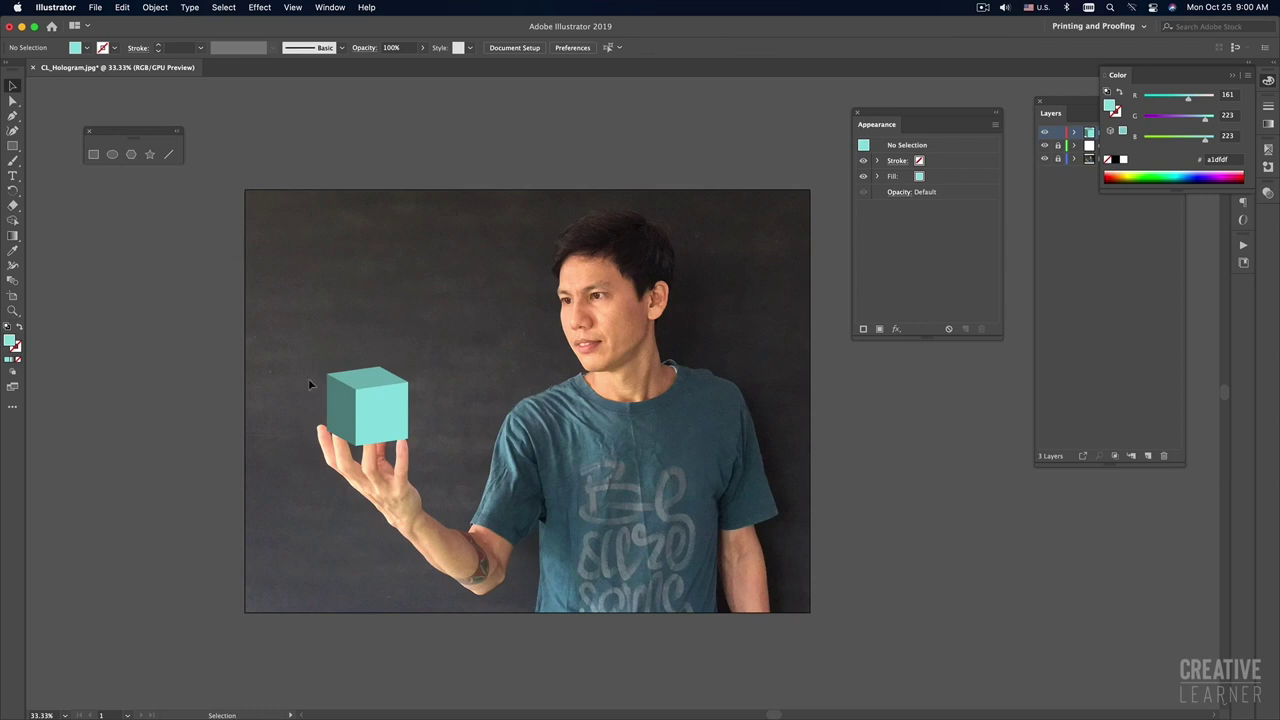
{"action": "key", "text": "cmd+a"}
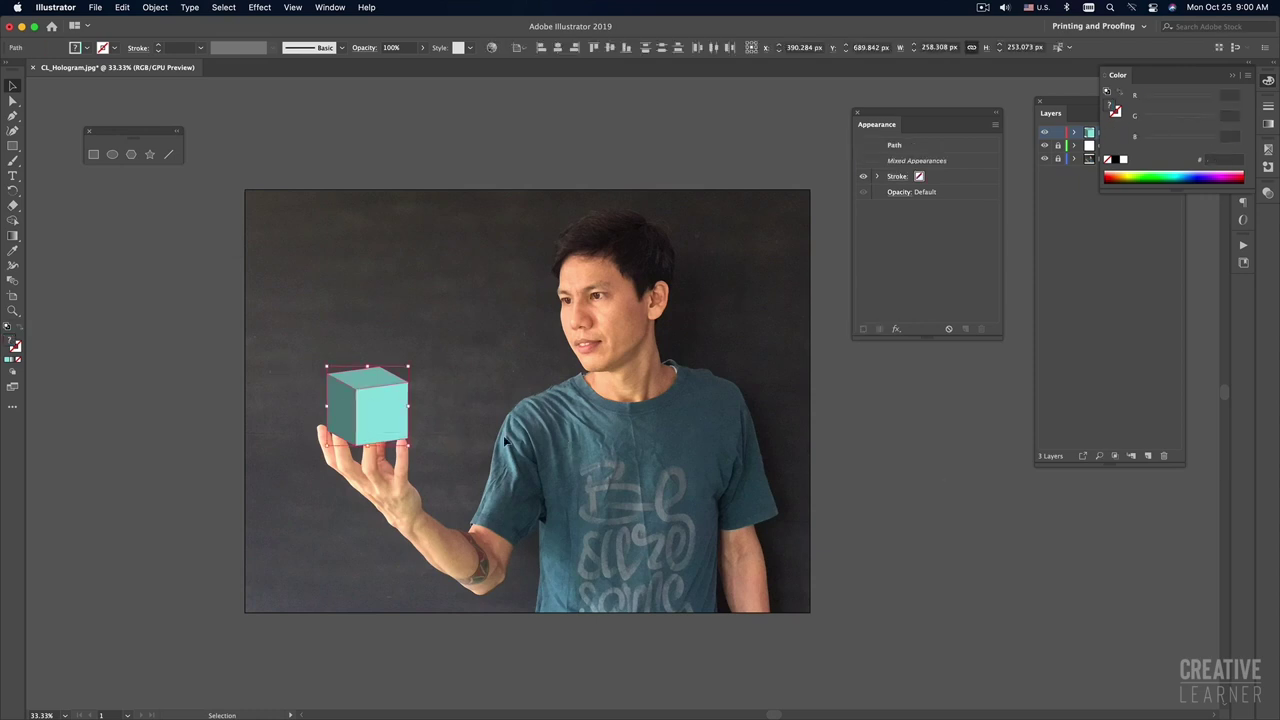
Step: Set Fill to None on all cube faces and dock the Swatches panel beside the tools
{"action": "left_click", "coordinate": [17, 358]}
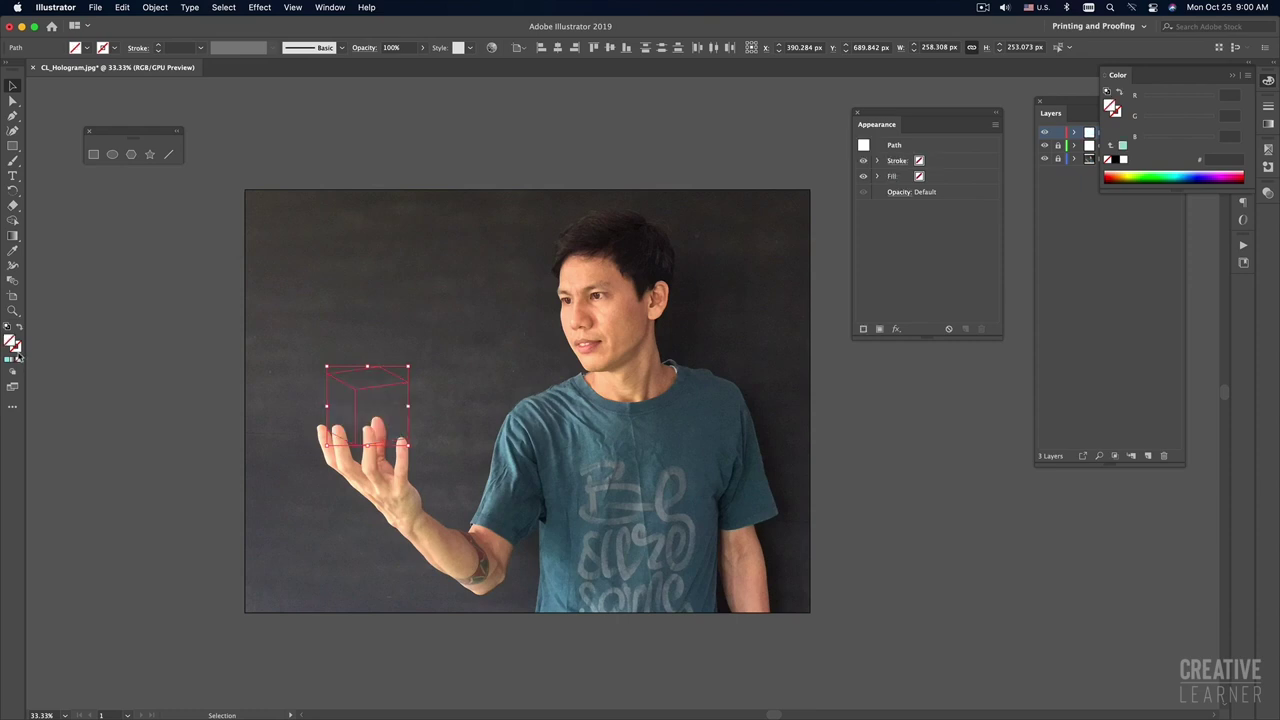
{"action": "left_click", "coordinate": [17, 350]}
{"action": "left_click", "coordinate": [330, 7]}
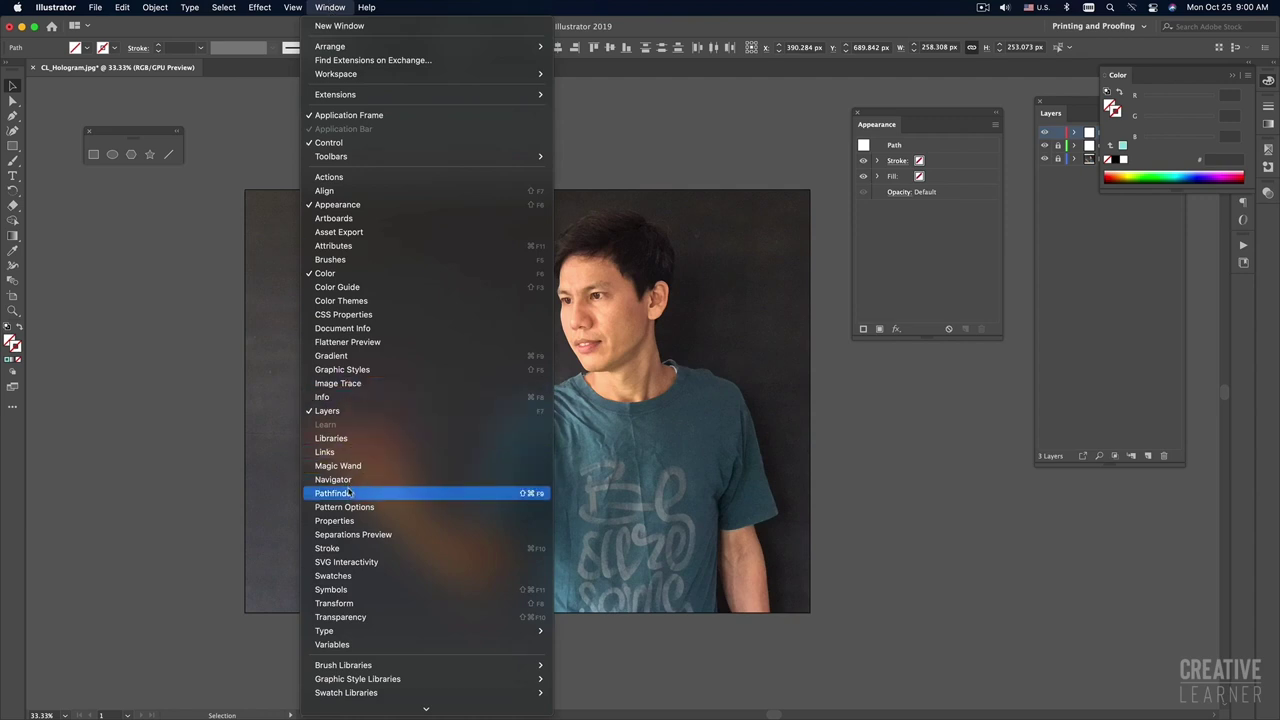
{"action": "left_click", "coordinate": [342, 578]}
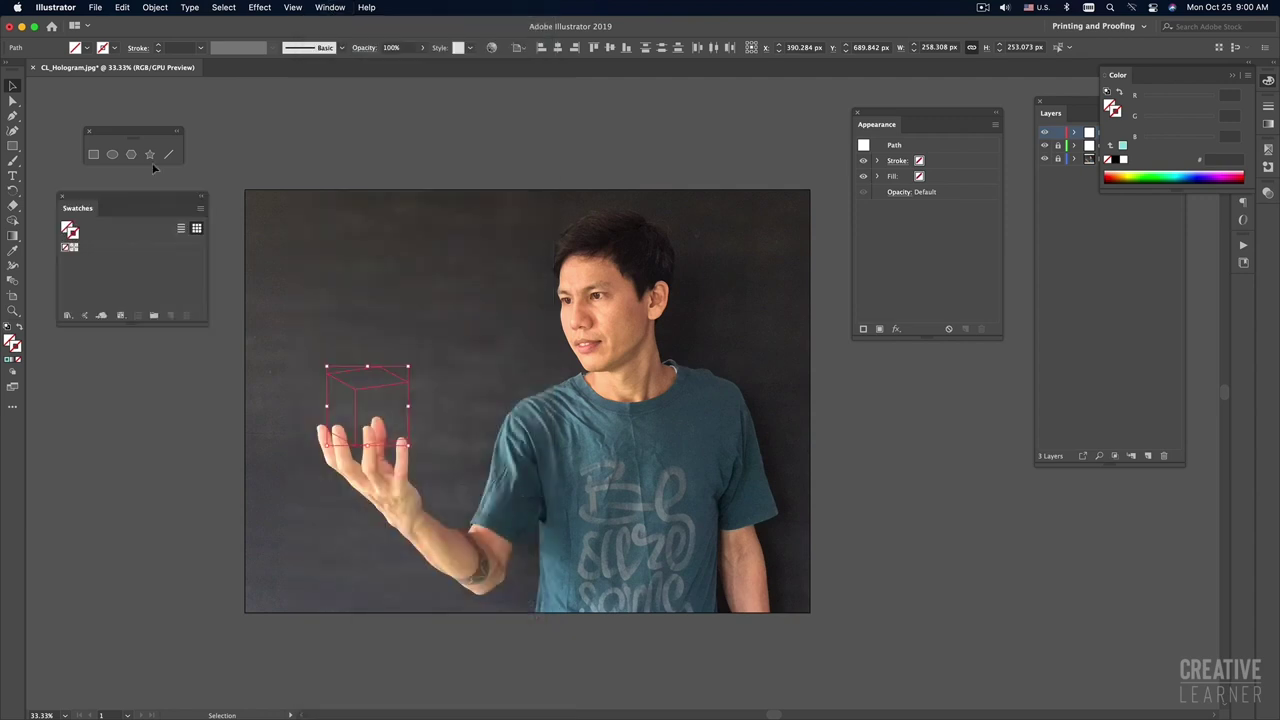
{"action": "left_click_drag", "start_coordinate": [147, 198], "coordinate": [173, 196]}
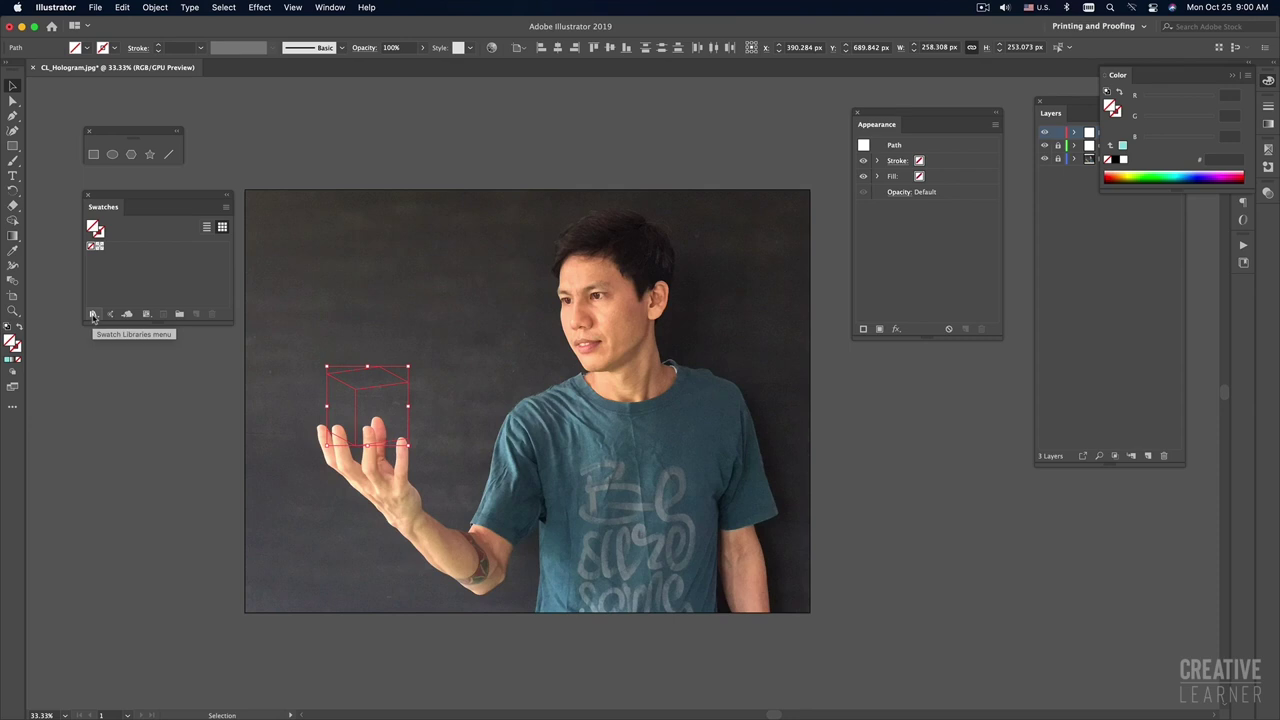
Step: Dock the Web swatch library under Swatches, then try an RGB Cyan fill and remove it
{"action": "left_click", "coordinate": [93, 316]}
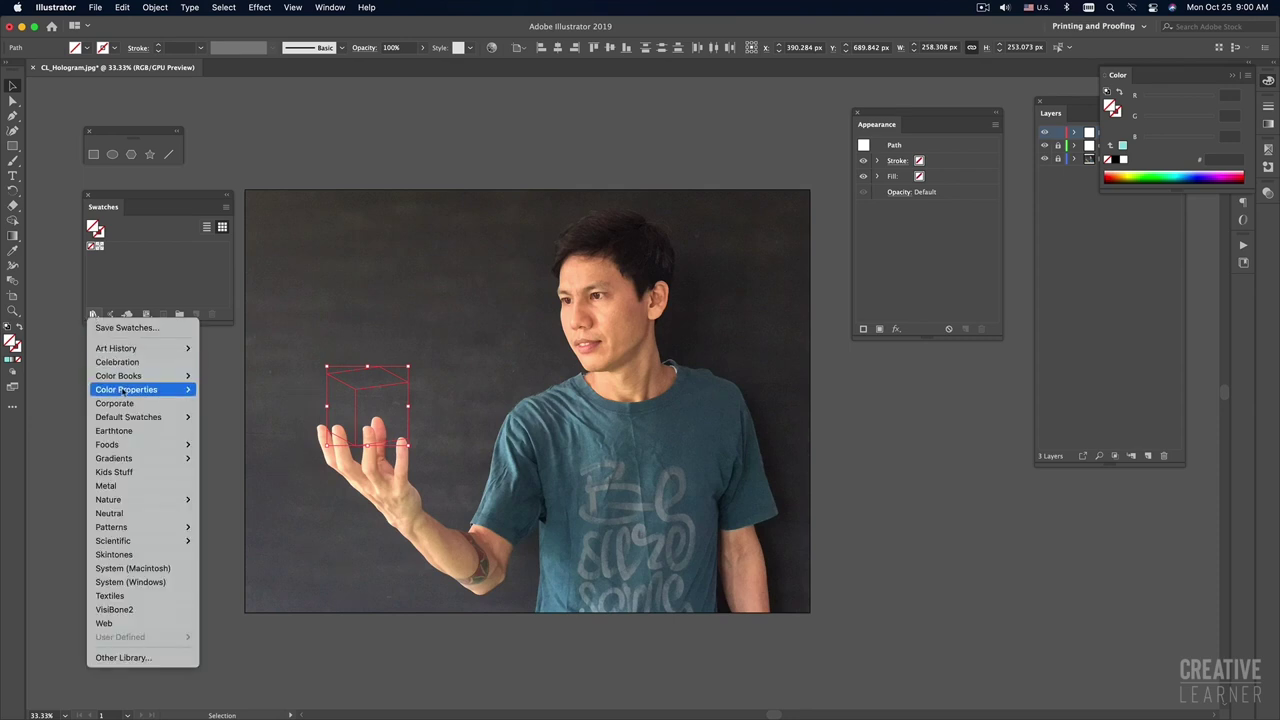
{"action": "mouse_move", "coordinate": [128, 417]}
{"action": "left_click", "coordinate": [228, 476]}
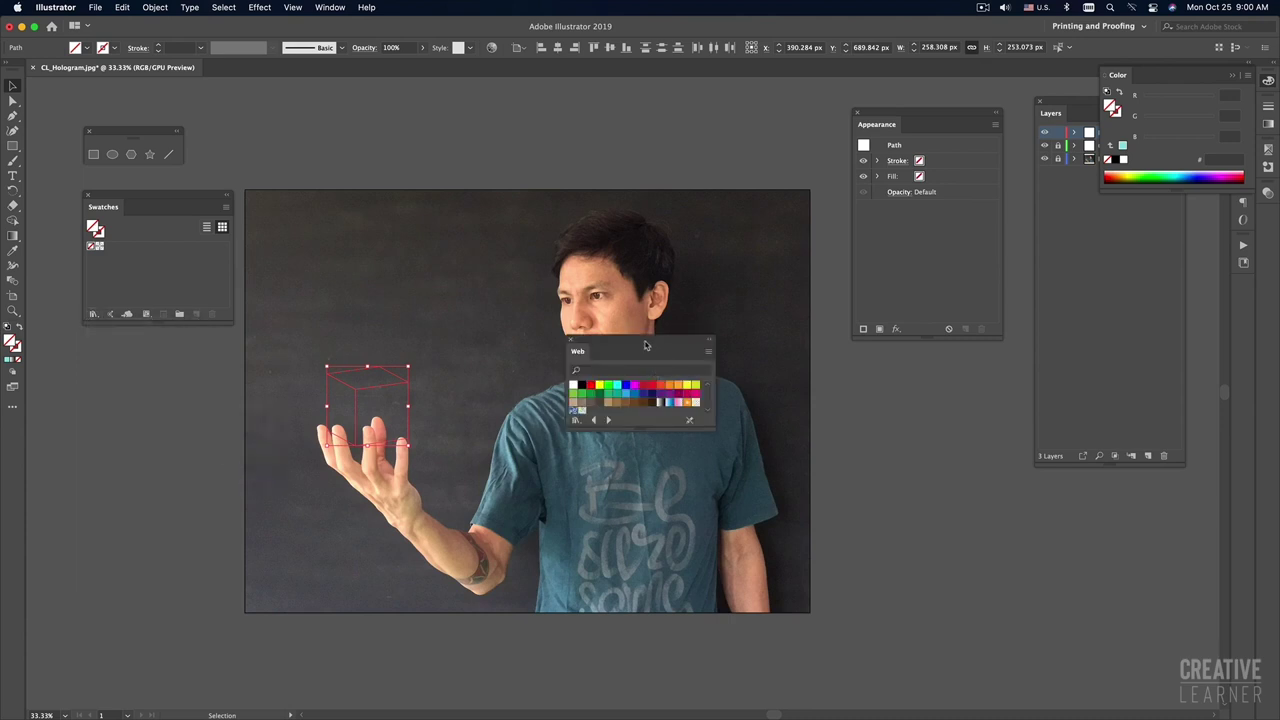
{"action": "left_click_drag", "start_coordinate": [642, 344], "coordinate": [164, 338]}
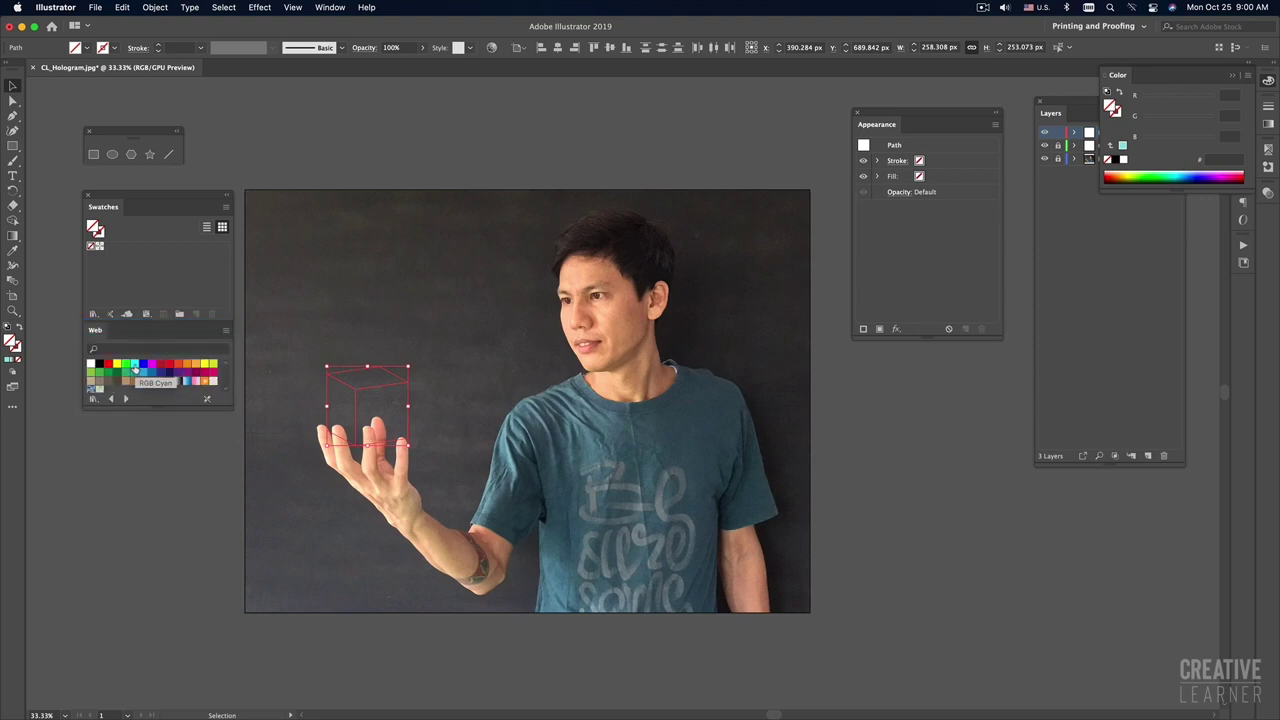
{"action": "left_click", "coordinate": [134, 364]}
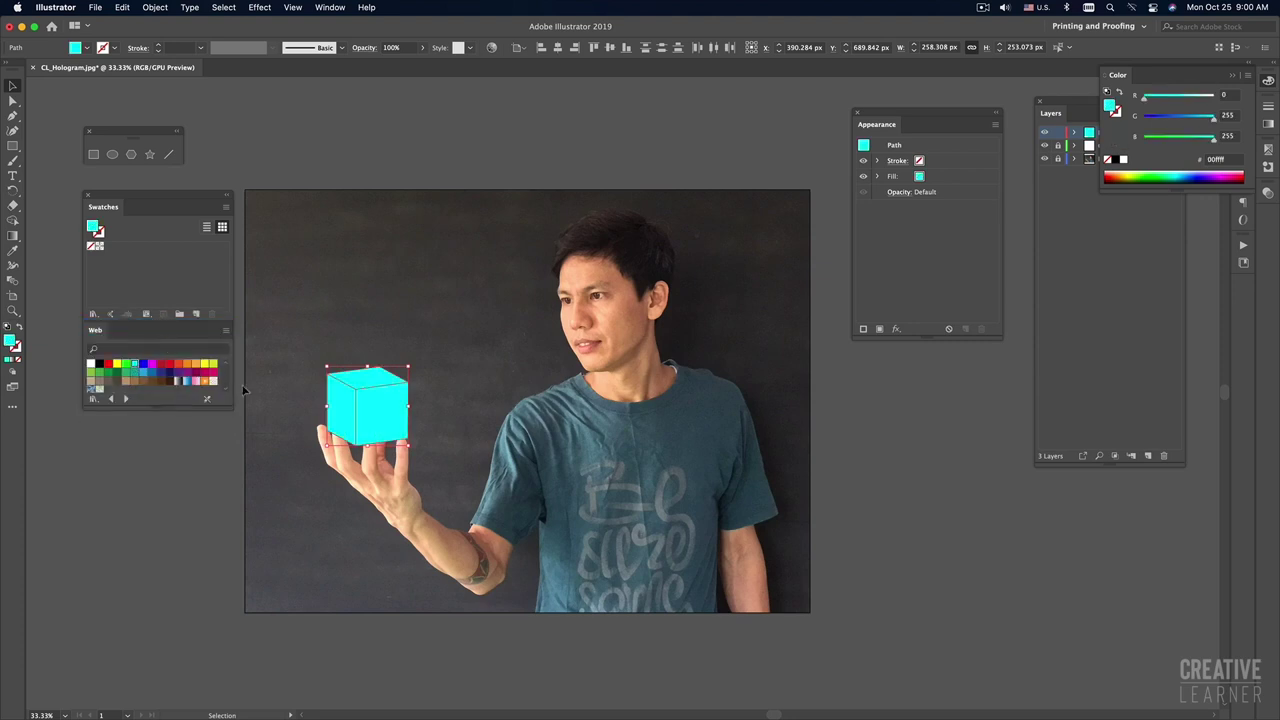
{"action": "left_click", "coordinate": [17, 362]}
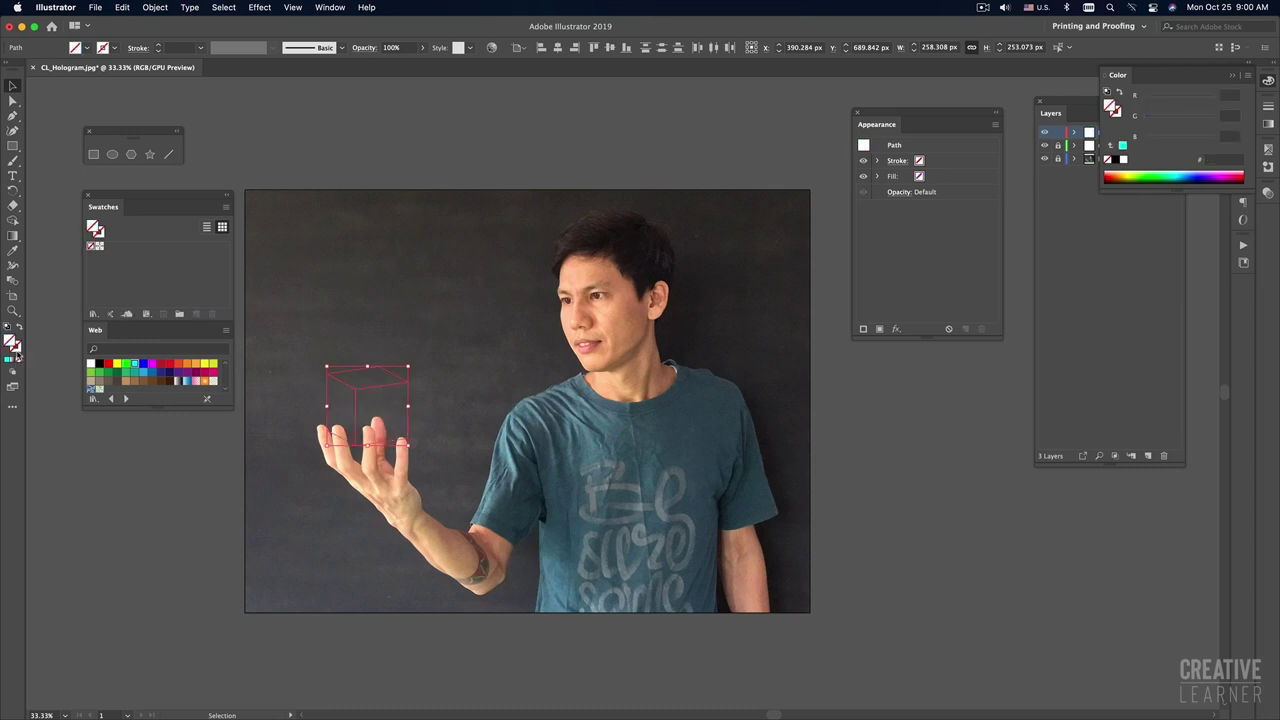
Step: Stroke the cube outline with RGB Cyan at 5 pt weight and preview it deselected
{"action": "left_click", "coordinate": [16, 349]}
{"action": "left_click", "coordinate": [134, 366]}
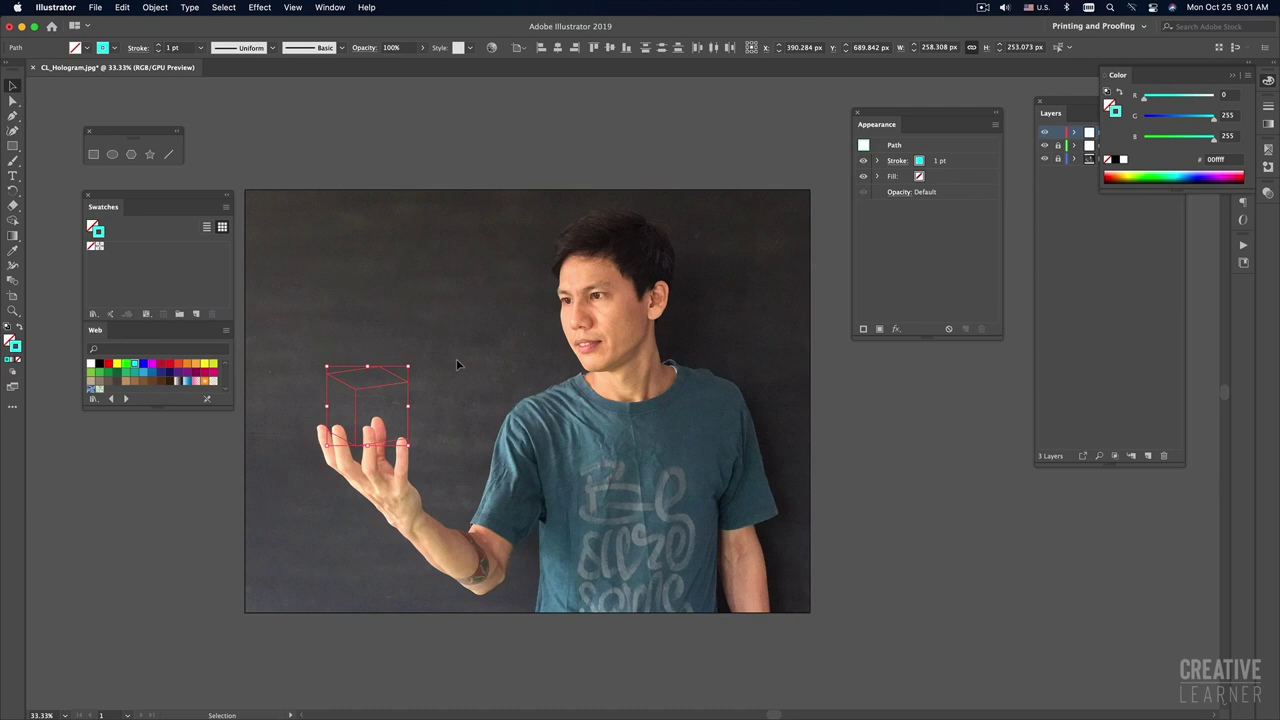
{"action": "left_click", "coordinate": [158, 46]}
{"action": "left_click", "coordinate": [158, 46]}
{"action": "left_click", "coordinate": [158, 46]}
{"action": "left_click", "coordinate": [158, 46]}
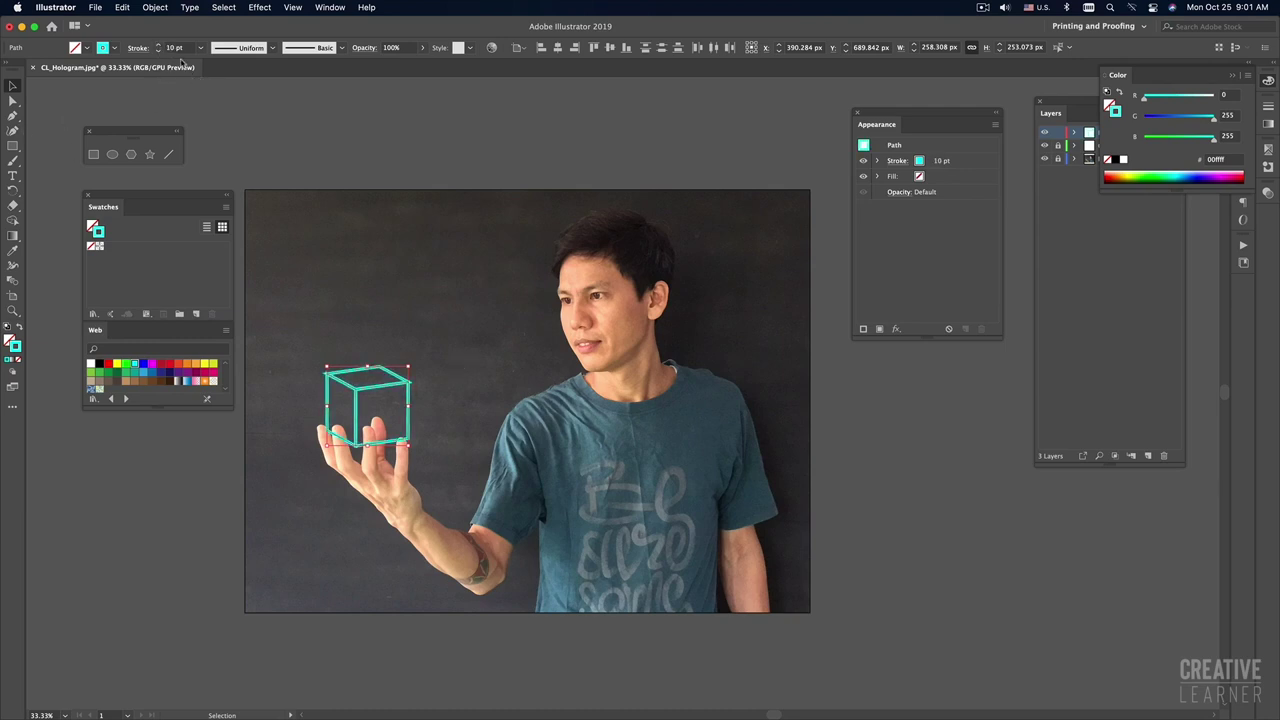
{"action": "left_click", "coordinate": [186, 47]}
{"action": "type", "text": "5"}
{"action": "key", "text": "Return"}
{"action": "left_click", "coordinate": [490, 194]}
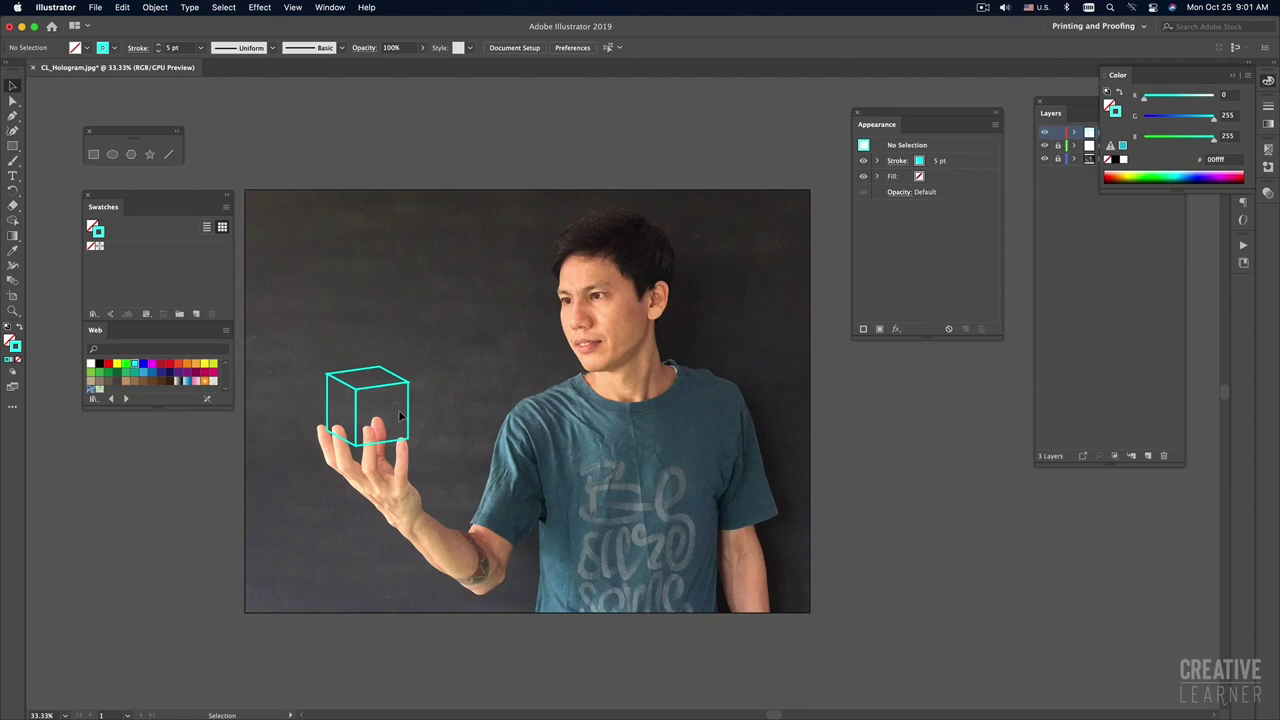
{"action": "key", "text": "super+equal"}
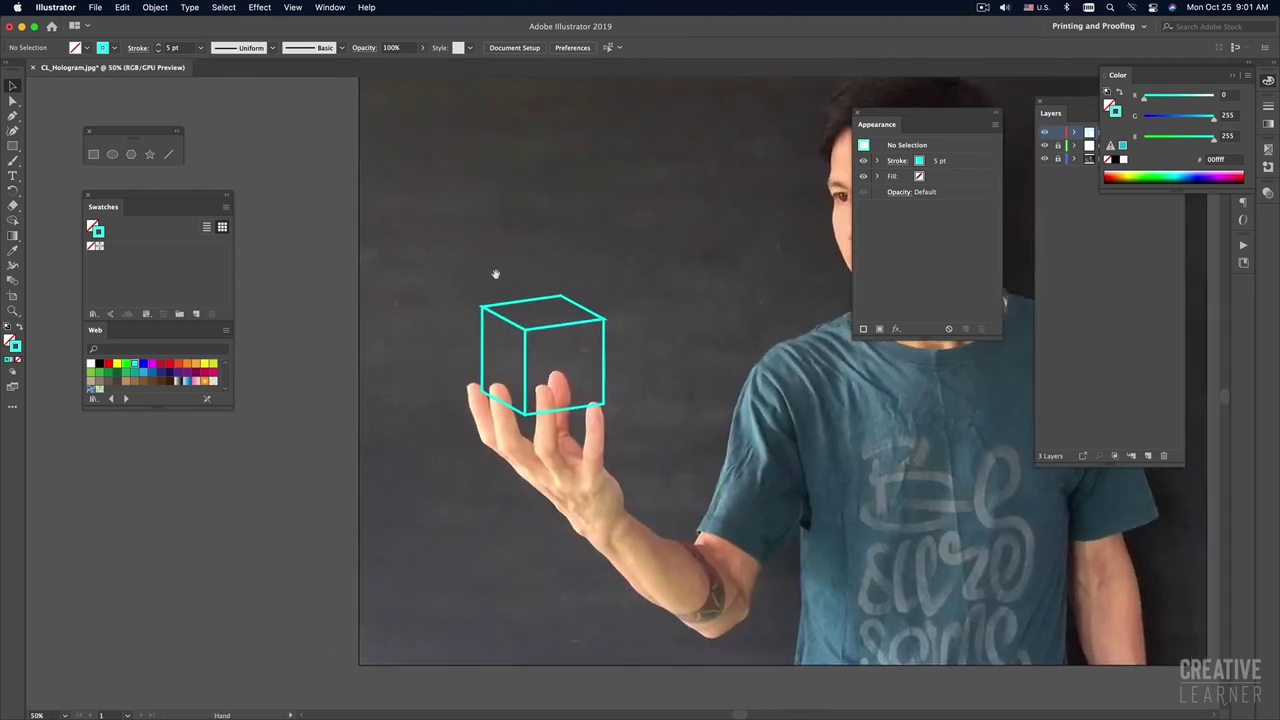
Step: Set Round Cap and Round Join in the cube outline's Stroke options
{"action": "key", "text": "super+a"}
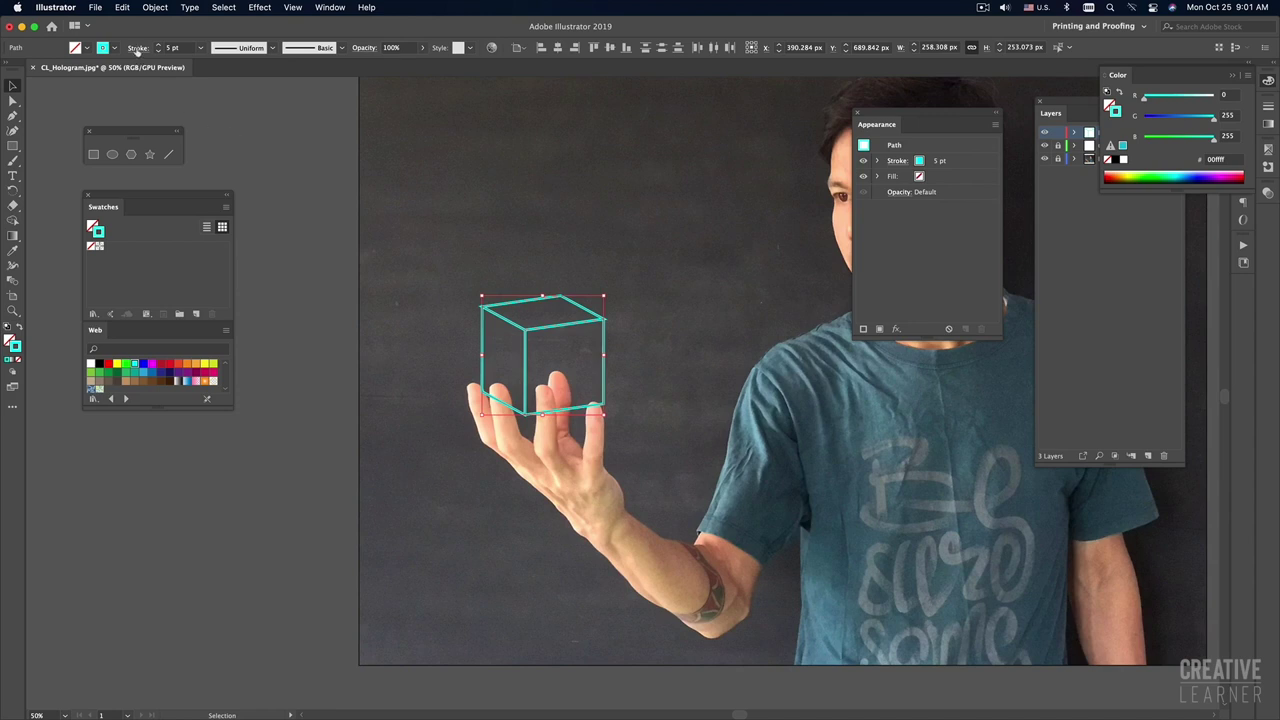
{"action": "left_click", "coordinate": [138, 48]}
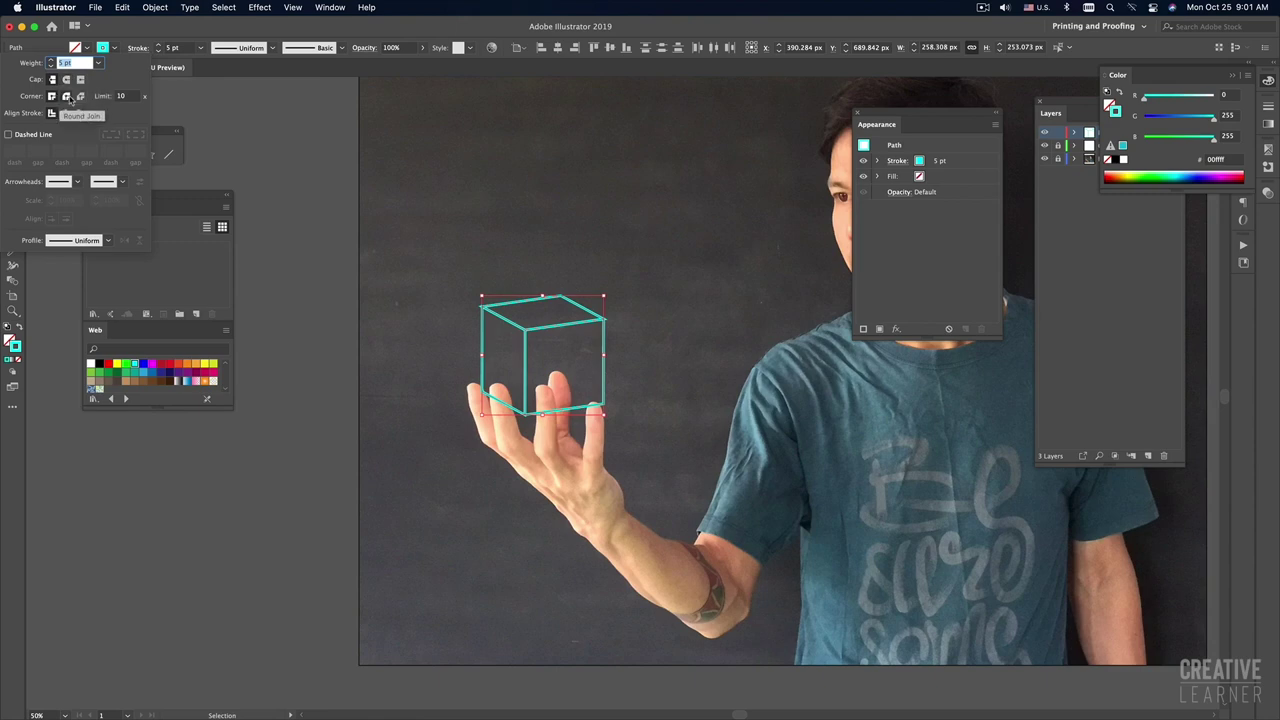
{"action": "left_click", "coordinate": [66, 97]}
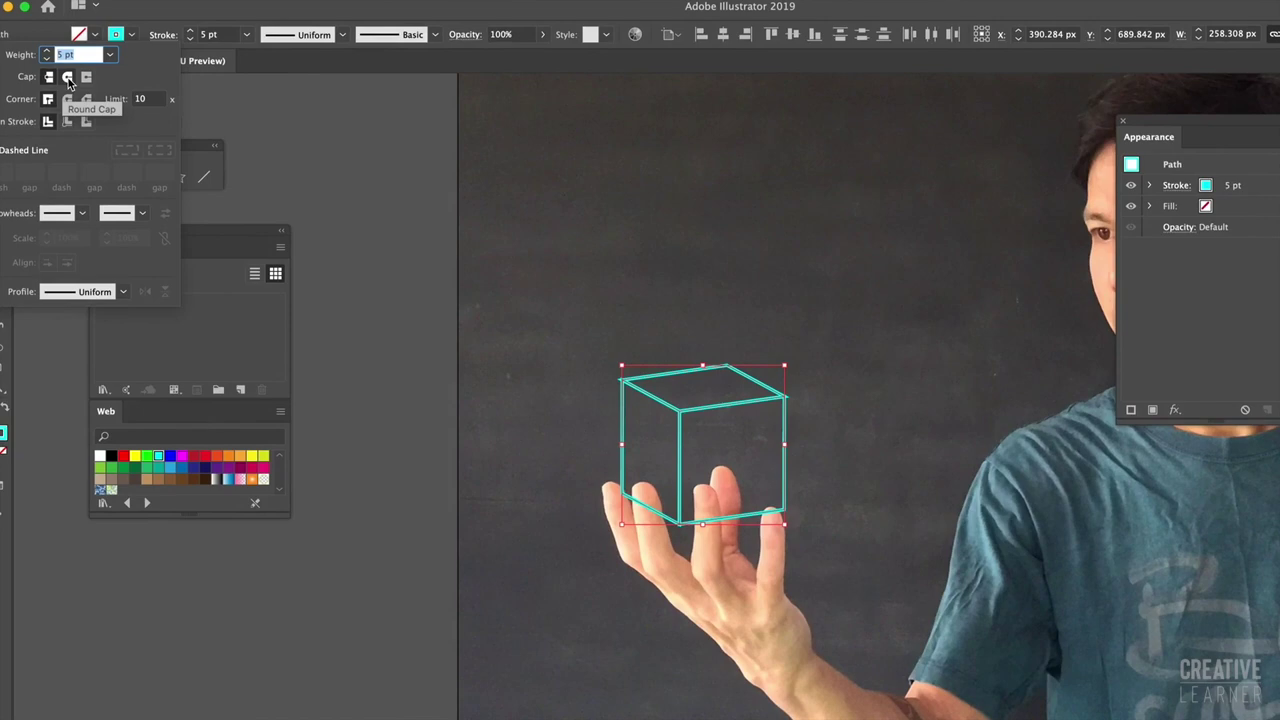
{"action": "left_click", "coordinate": [66, 81]}
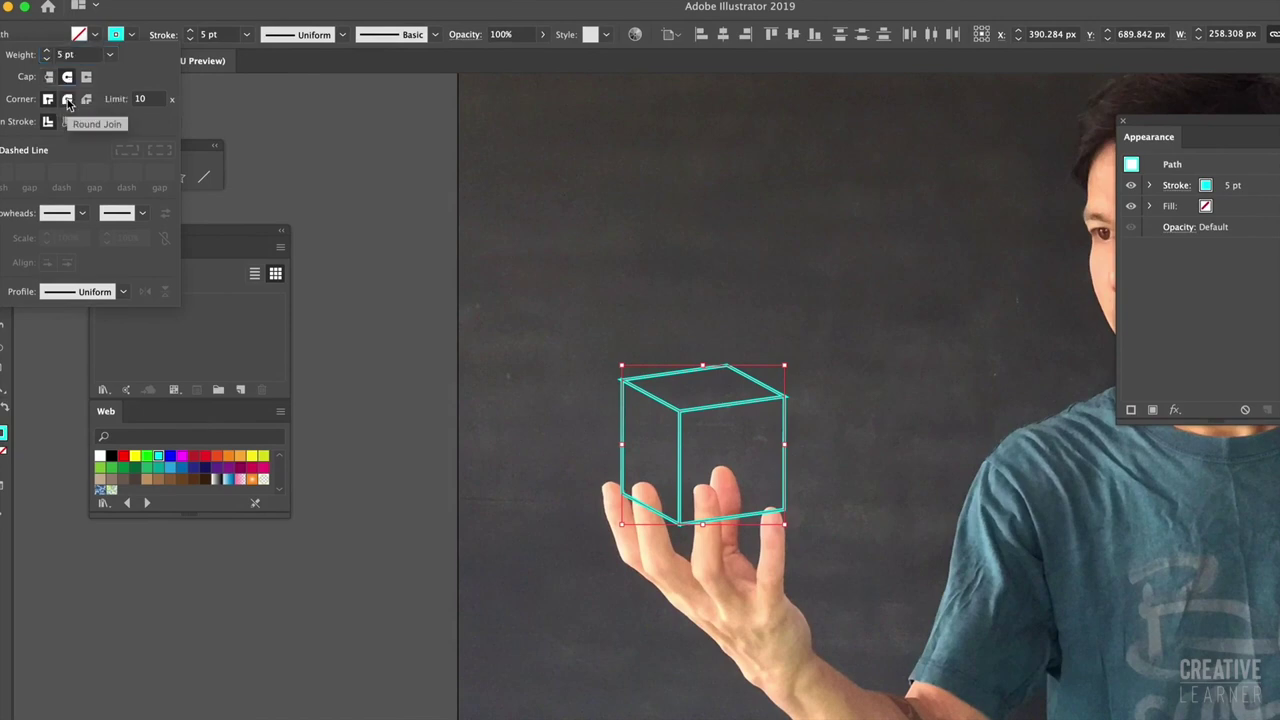
{"action": "left_click", "coordinate": [67, 99]}
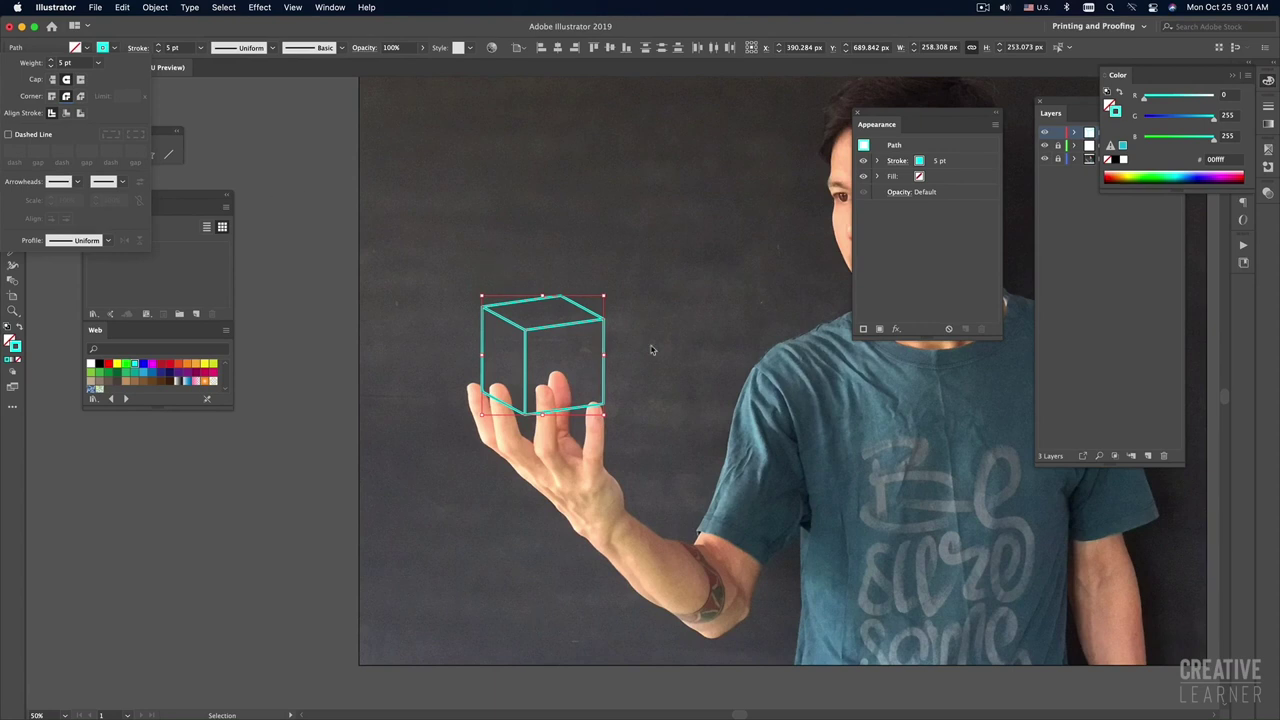
{"action": "left_click", "coordinate": [637, 290]}
{"action": "left_click", "coordinate": [645, 292]}
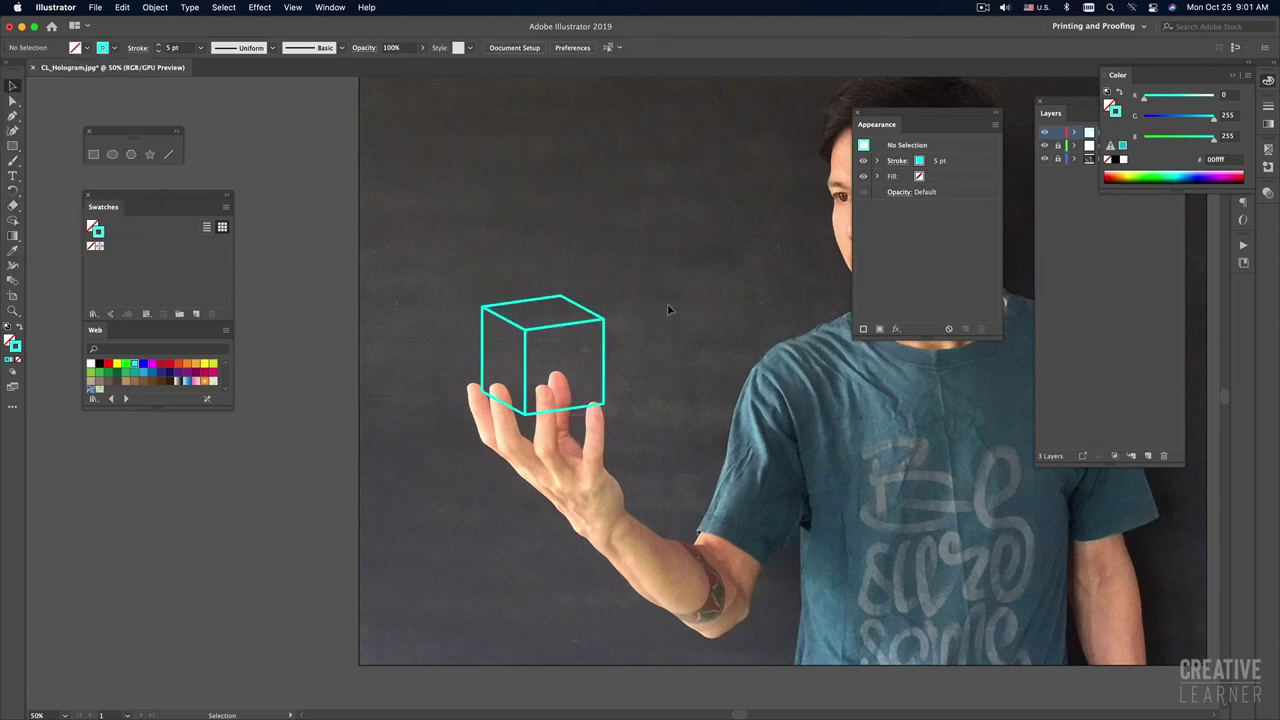
Step: Drag the cyan cube onto the man's fingertips and enlarge it slightly
{"action": "key", "text": "ctrl+minus"}
{"action": "key", "text": "ctrl+minus"}
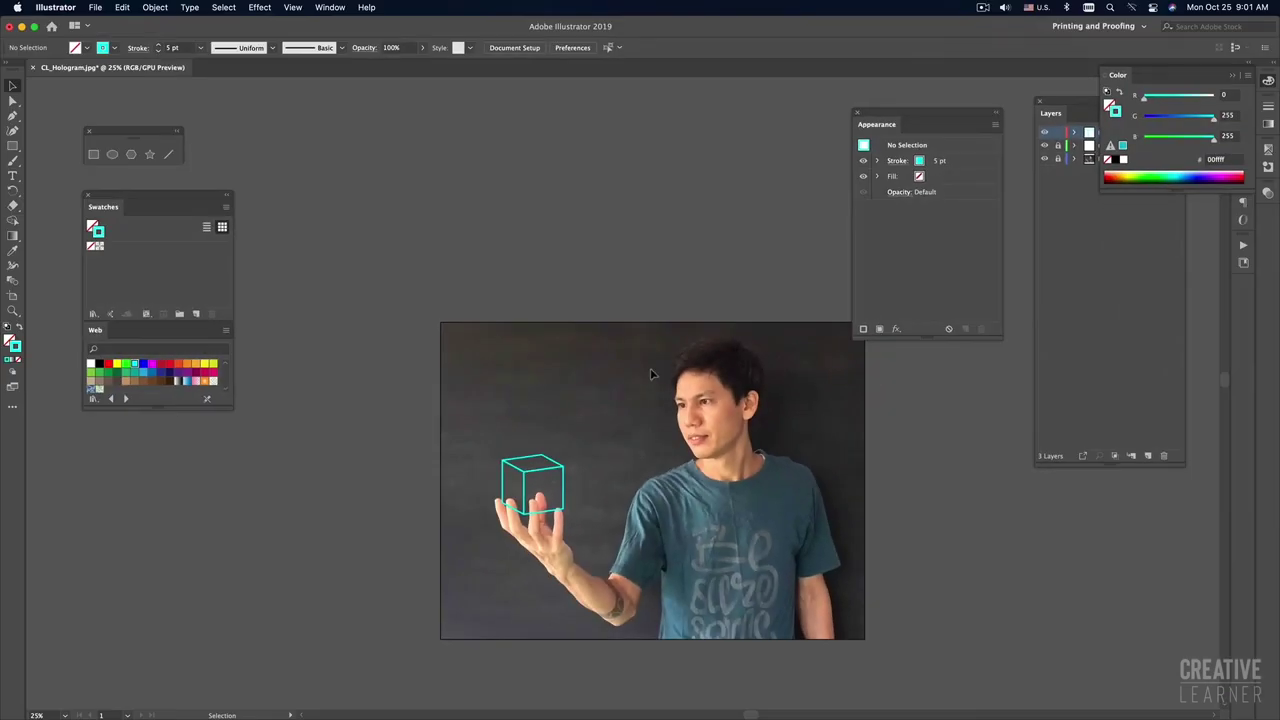
{"action": "left_click_drag", "start_coordinate": [650, 374], "coordinate": [540, 274]}
{"action": "key", "text": "ctrl+plus"}
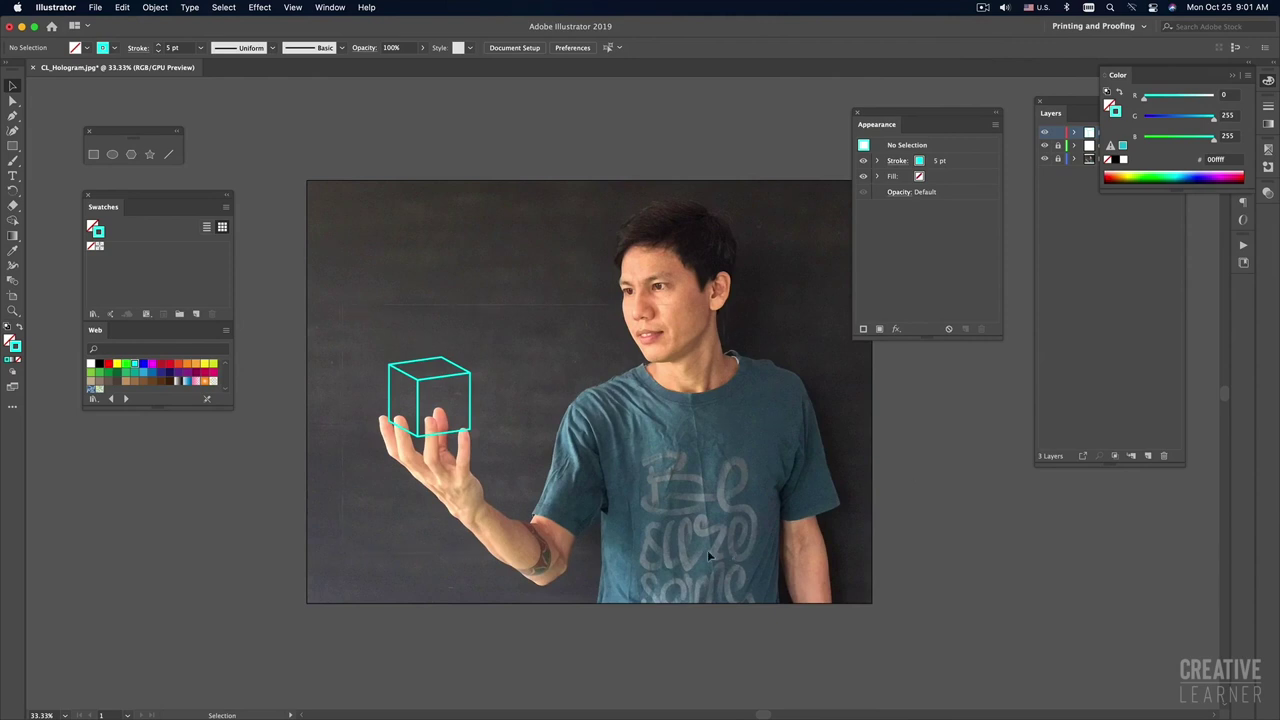
{"action": "left_click", "coordinate": [440, 380]}
{"action": "left_click_drag", "start_coordinate": [440, 381], "coordinate": [438, 385]}
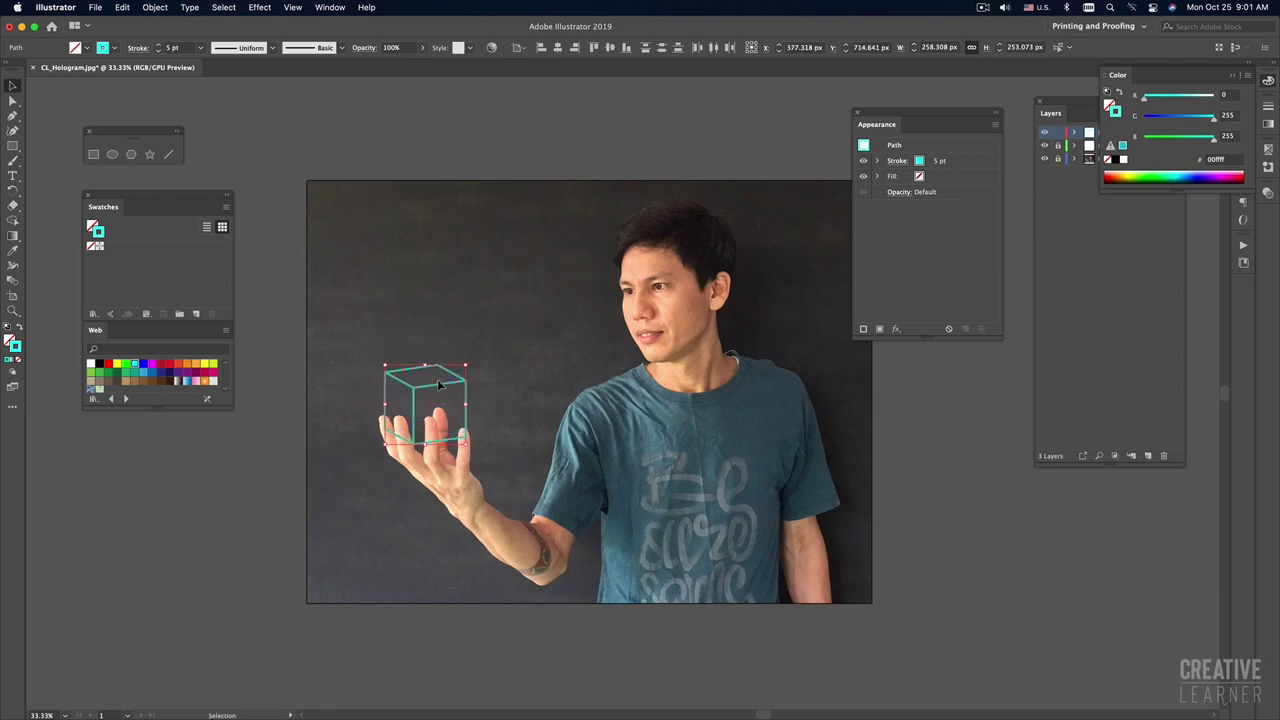
{"action": "left_click_drag", "start_coordinate": [438, 384], "coordinate": [437, 380]}
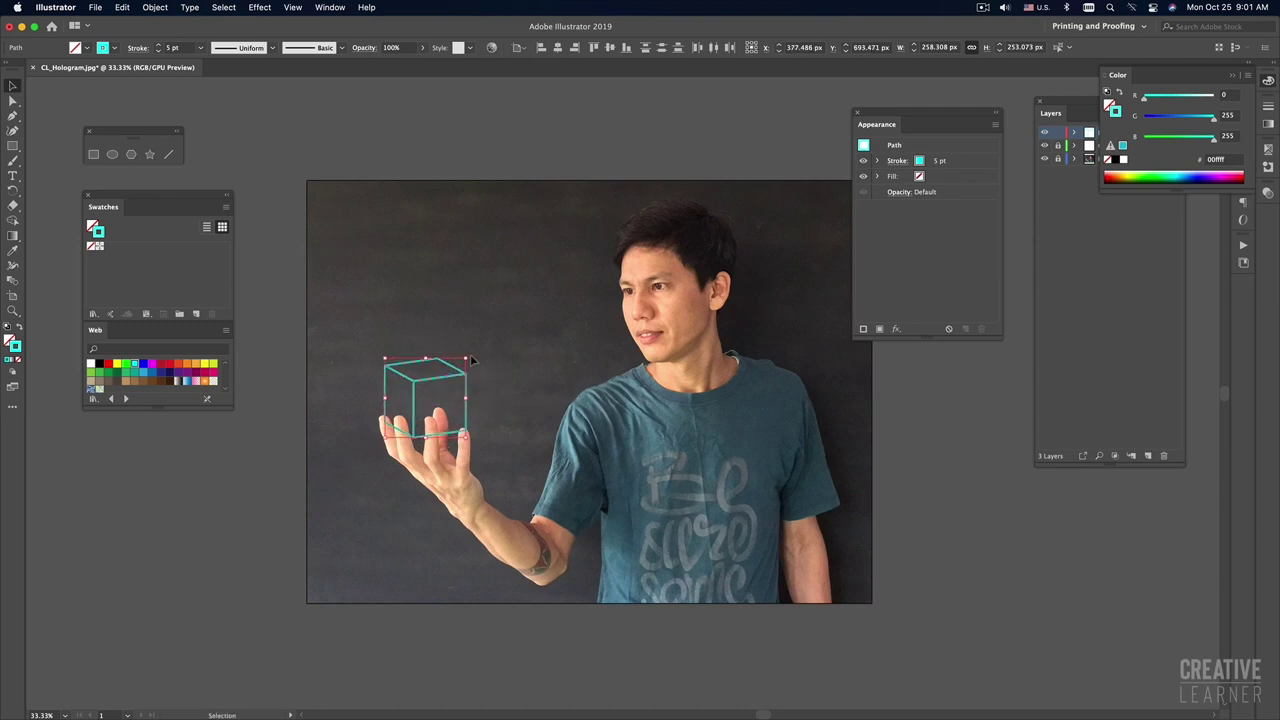
{"action": "left_click_drag", "start_coordinate": [465, 358], "coordinate": [474, 352]}
{"action": "left_click", "coordinate": [530, 365]}
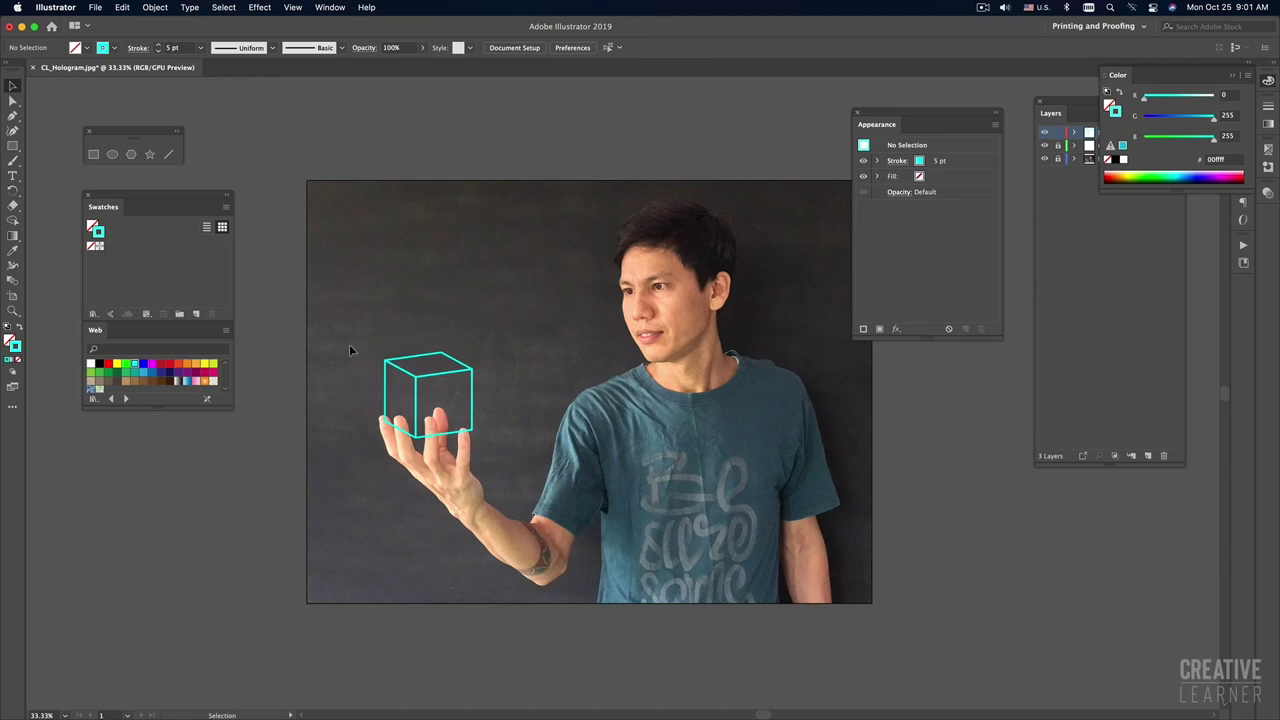
Step: Shrink the cube slightly and nudge it down to rest on the fingertips
{"action": "left_click_drag", "start_coordinate": [349, 344], "coordinate": [478, 396]}
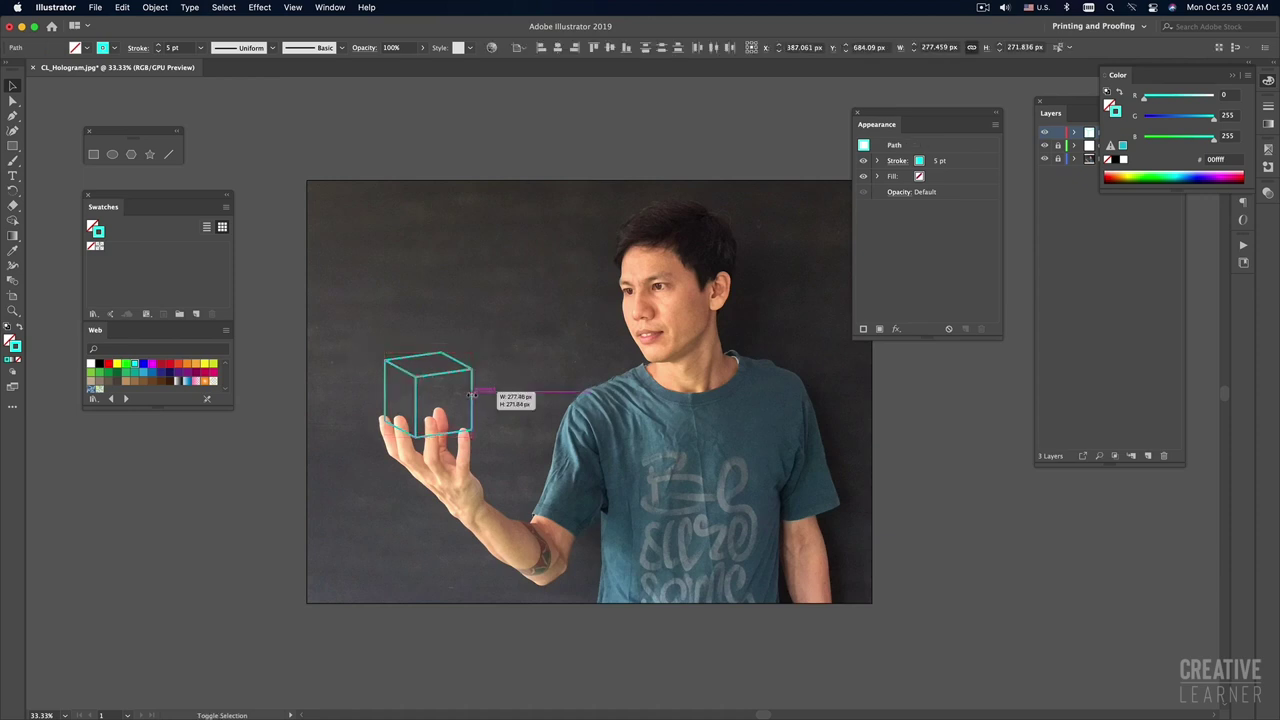
{"action": "left_click_drag", "start_coordinate": [474, 394], "coordinate": [469, 394]}
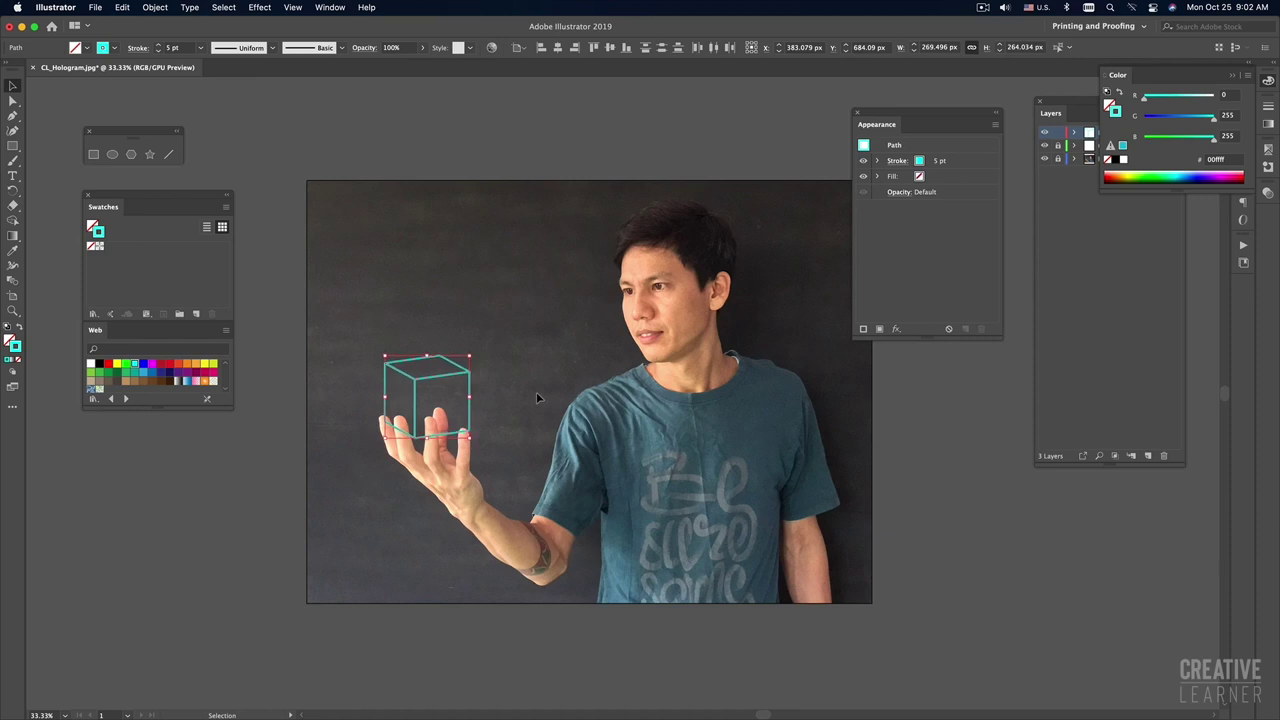
{"action": "key", "text": "Down"}
{"action": "key", "text": "Down"}
{"action": "key", "text": "Down"}
{"action": "key", "text": "Down"}
{"action": "key", "text": "Down"}
{"action": "key", "text": "Down"}
{"action": "key", "text": "Down"}
{"action": "key", "text": "Down"}
{"action": "key", "text": "Down"}
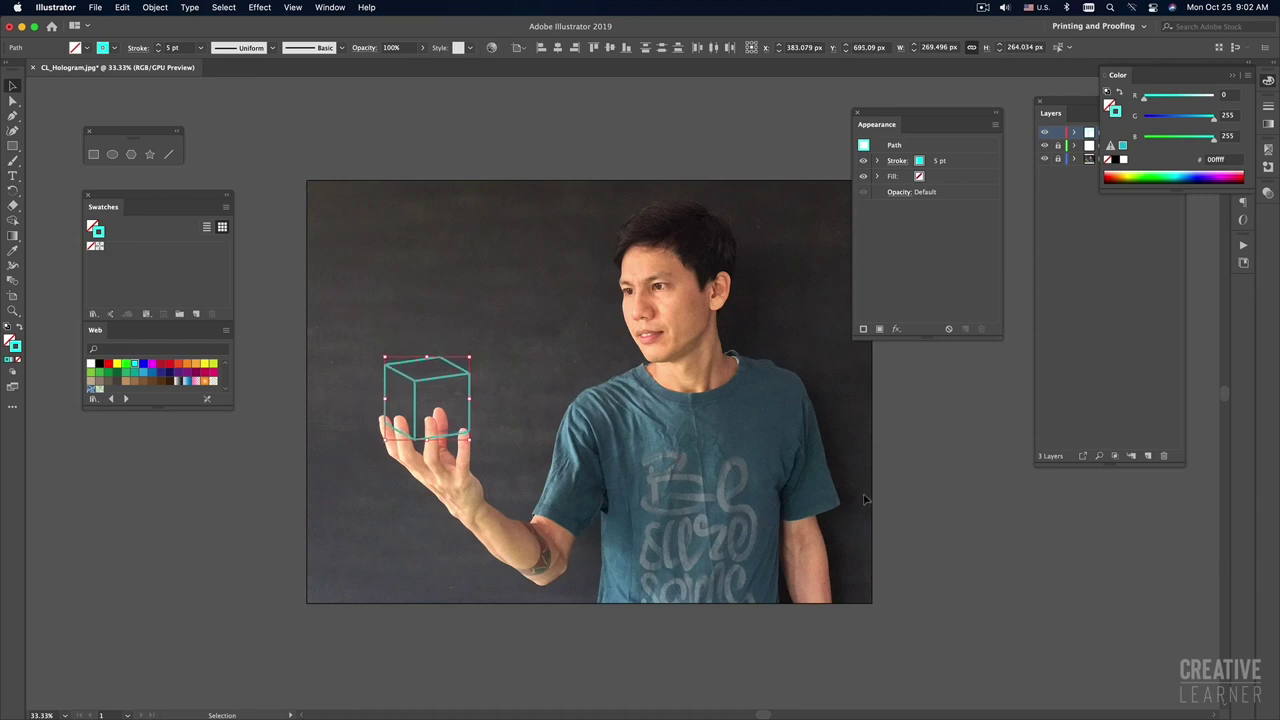
{"action": "left_click", "coordinate": [939, 497]}
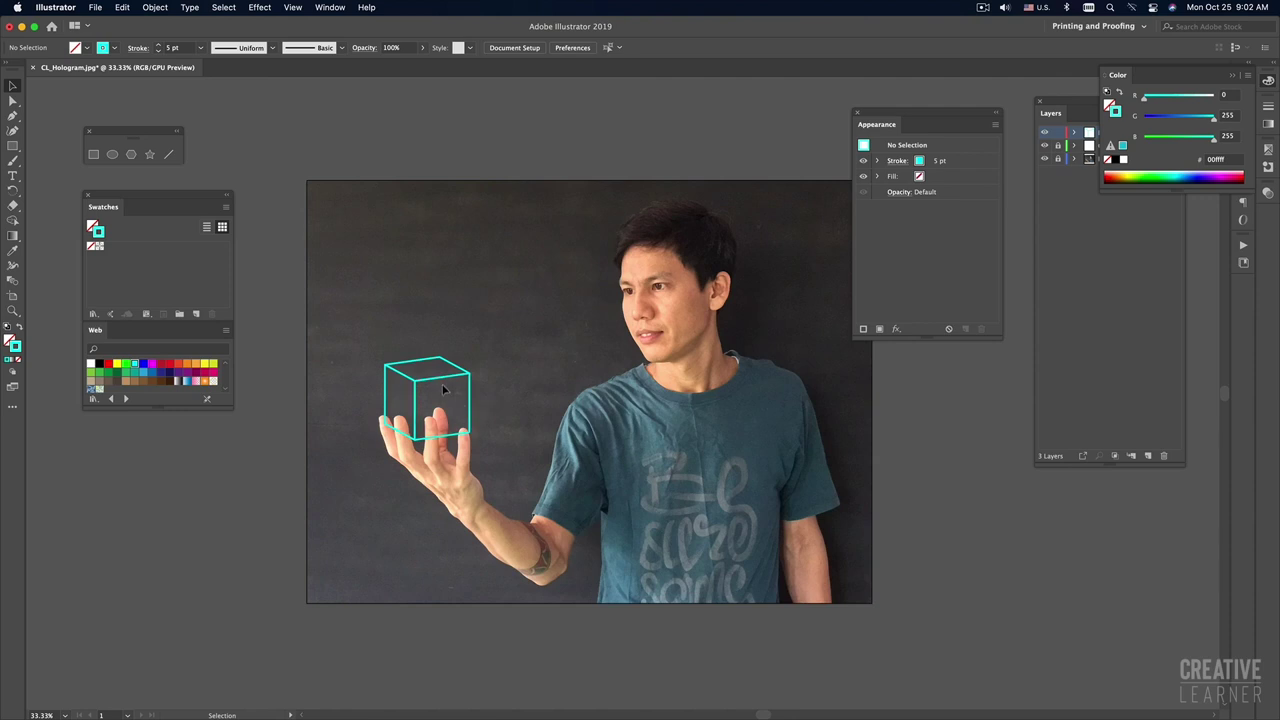
{"action": "key", "text": "super+Tab"}
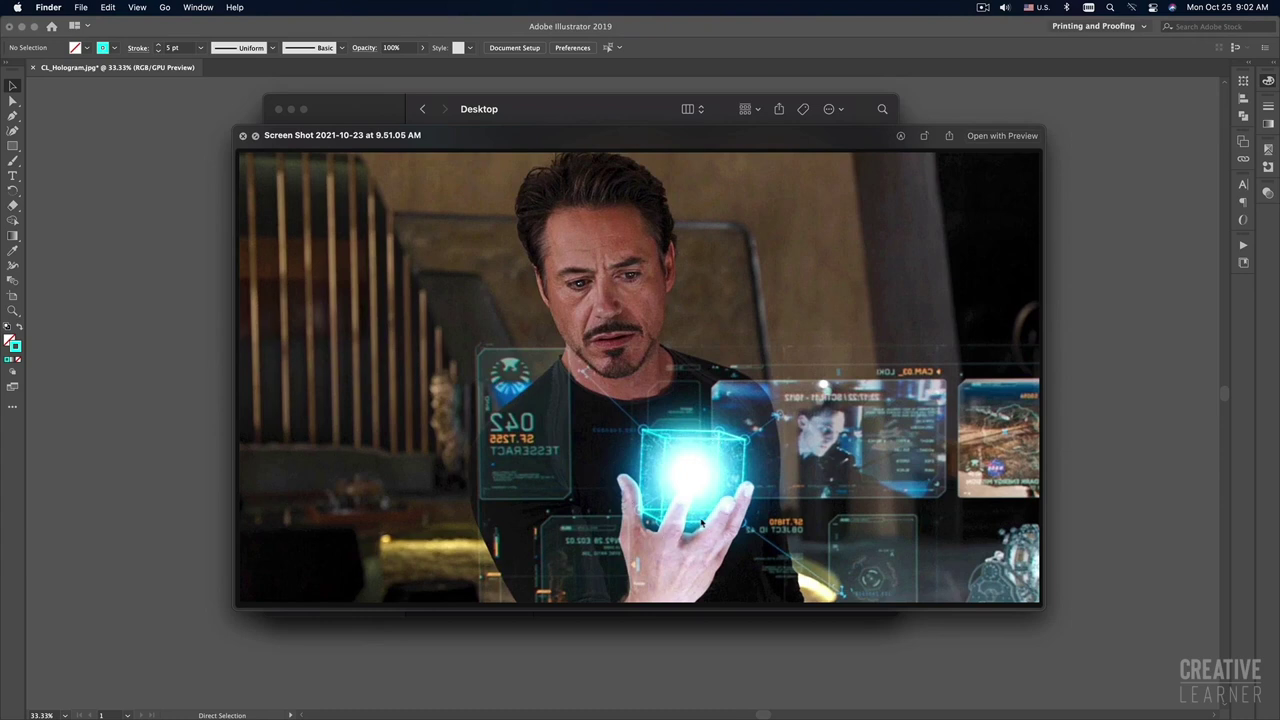
Step: Dismiss the reference screenshot preview and return to the Illustrator artwork
{"action": "key", "text": "super+Tab"}
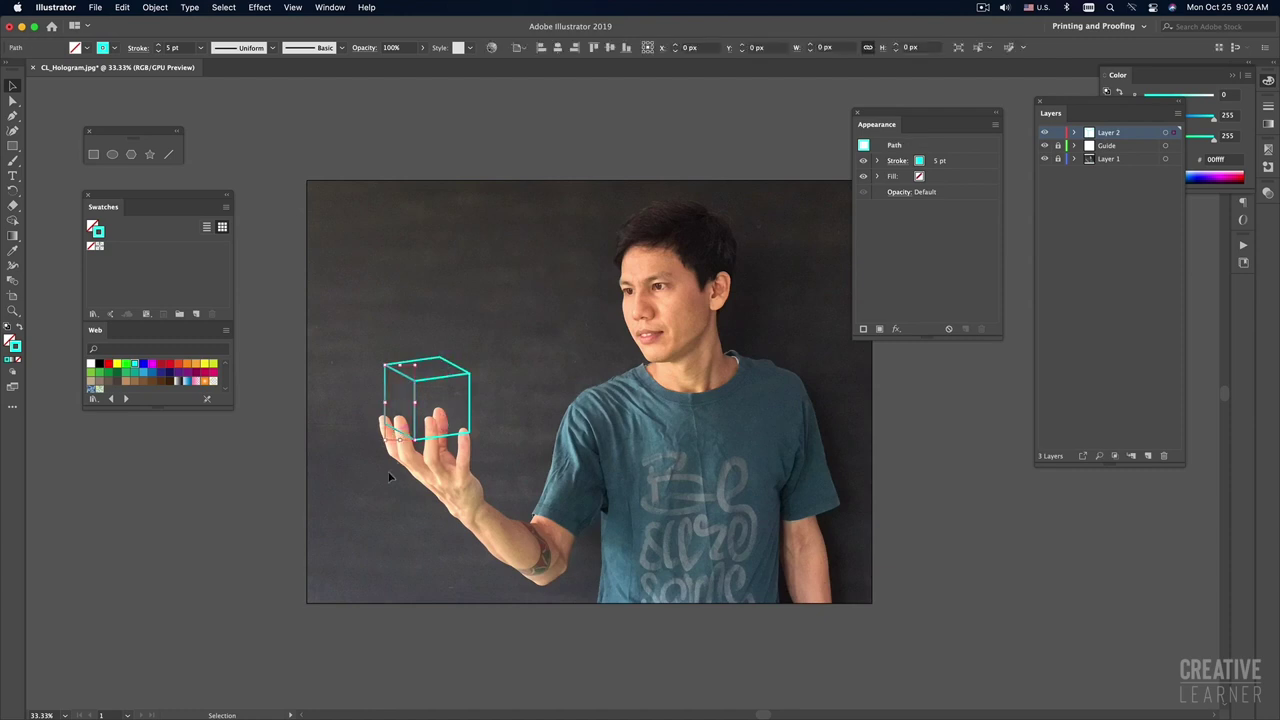
Step: Inspect an anchor point on the cube path with Direct Selection, then deselect
{"action": "left_click", "coordinate": [13, 101]}
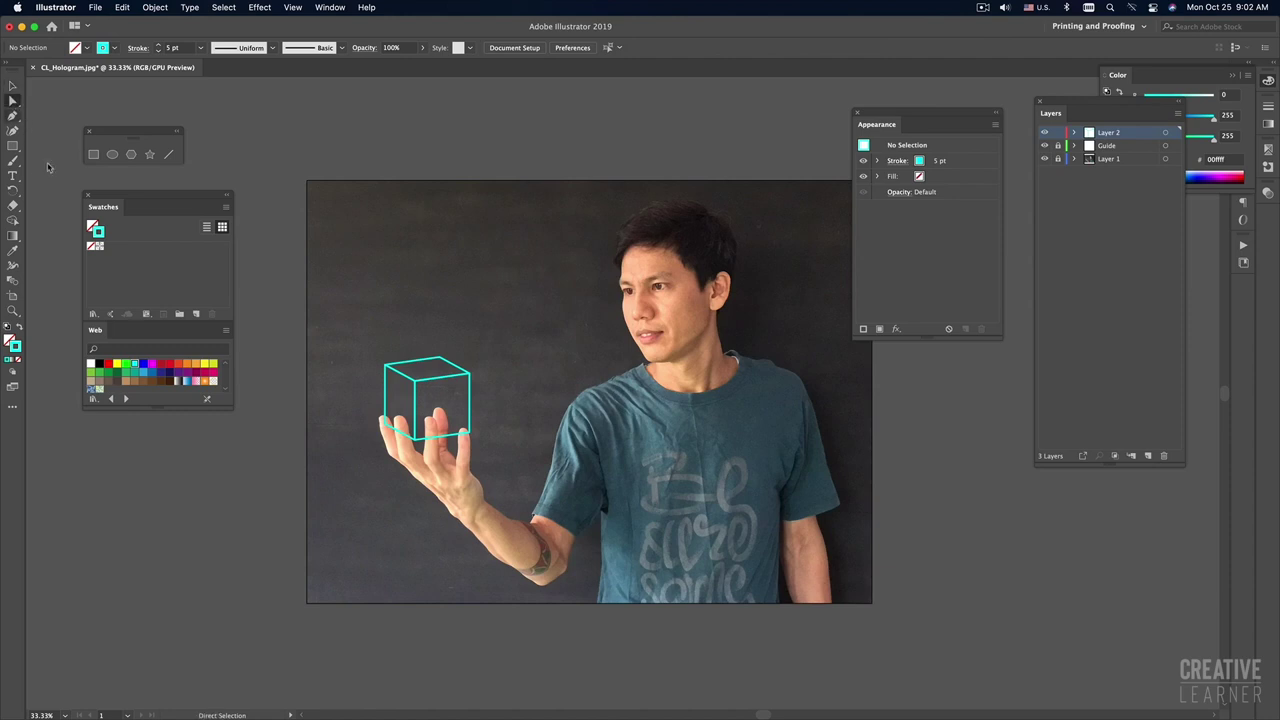
{"action": "left_click", "coordinate": [397, 432]}
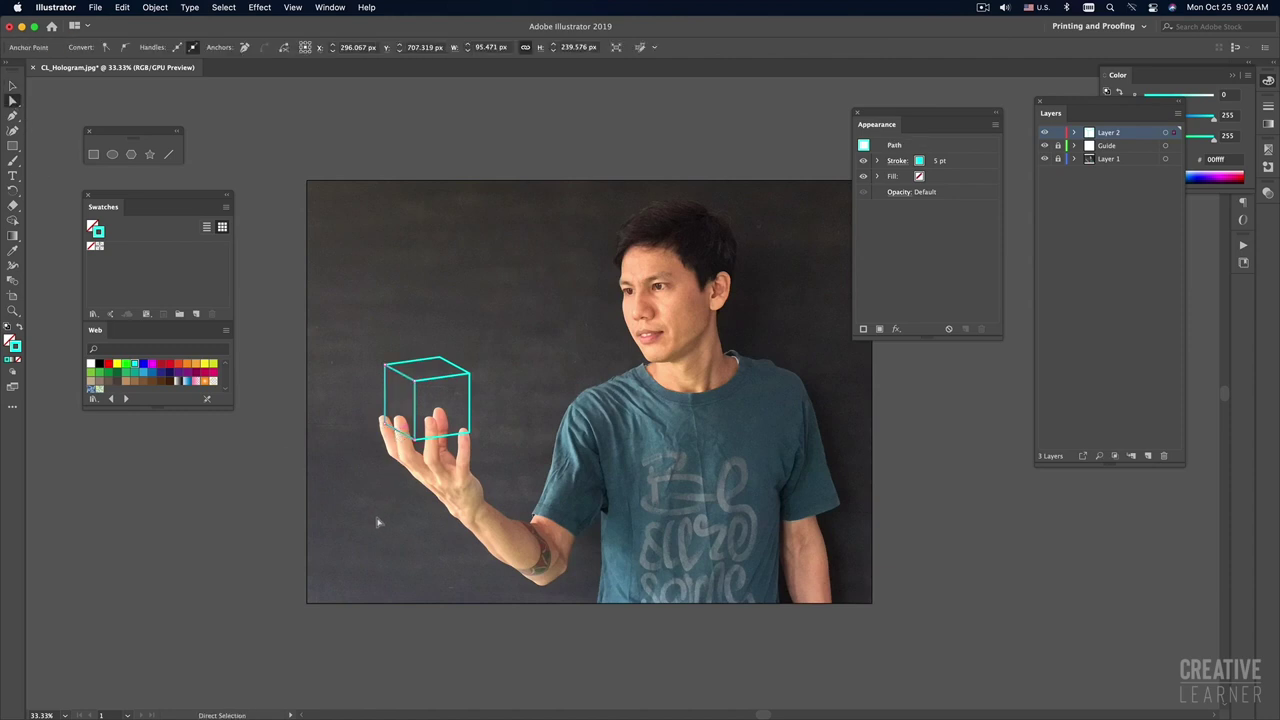
{"action": "left_click", "coordinate": [263, 513]}
{"action": "key", "text": "v"}
Step: Draw a vertical front edge from the cube's top vertex and a bottom edge with the Pen
{"action": "key", "text": "p"}
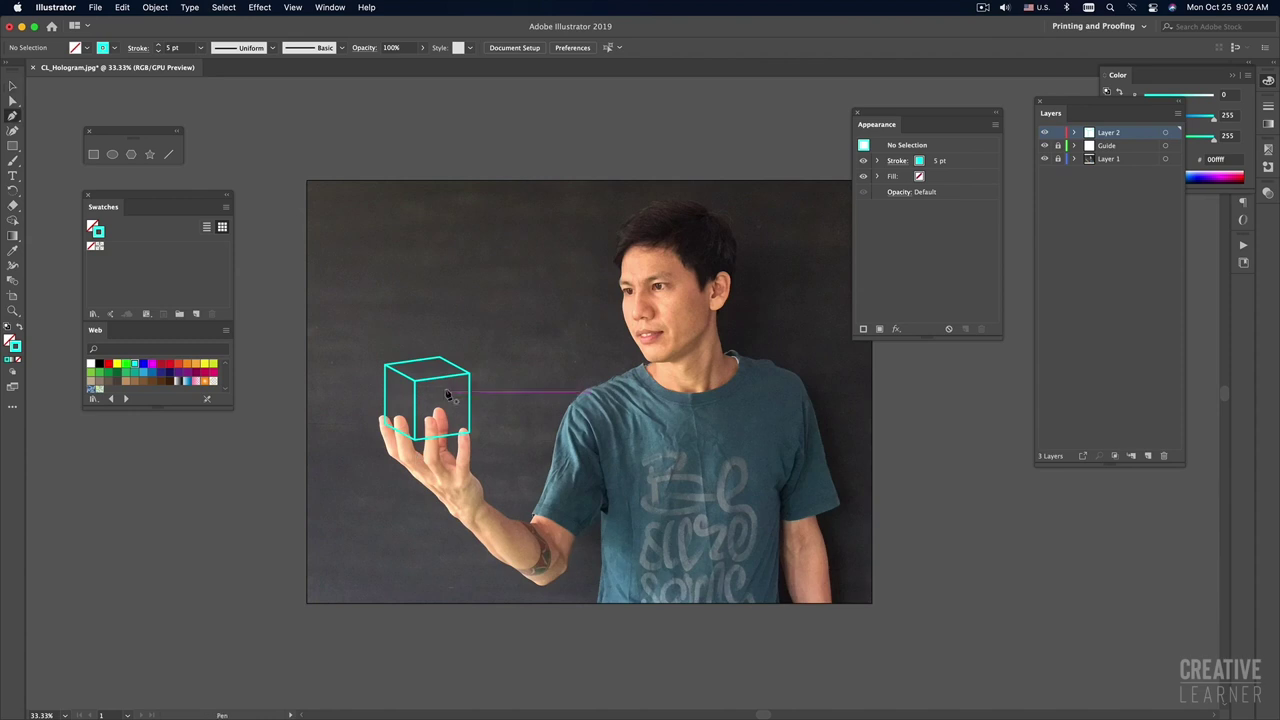
{"action": "left_click", "coordinate": [440, 357]}
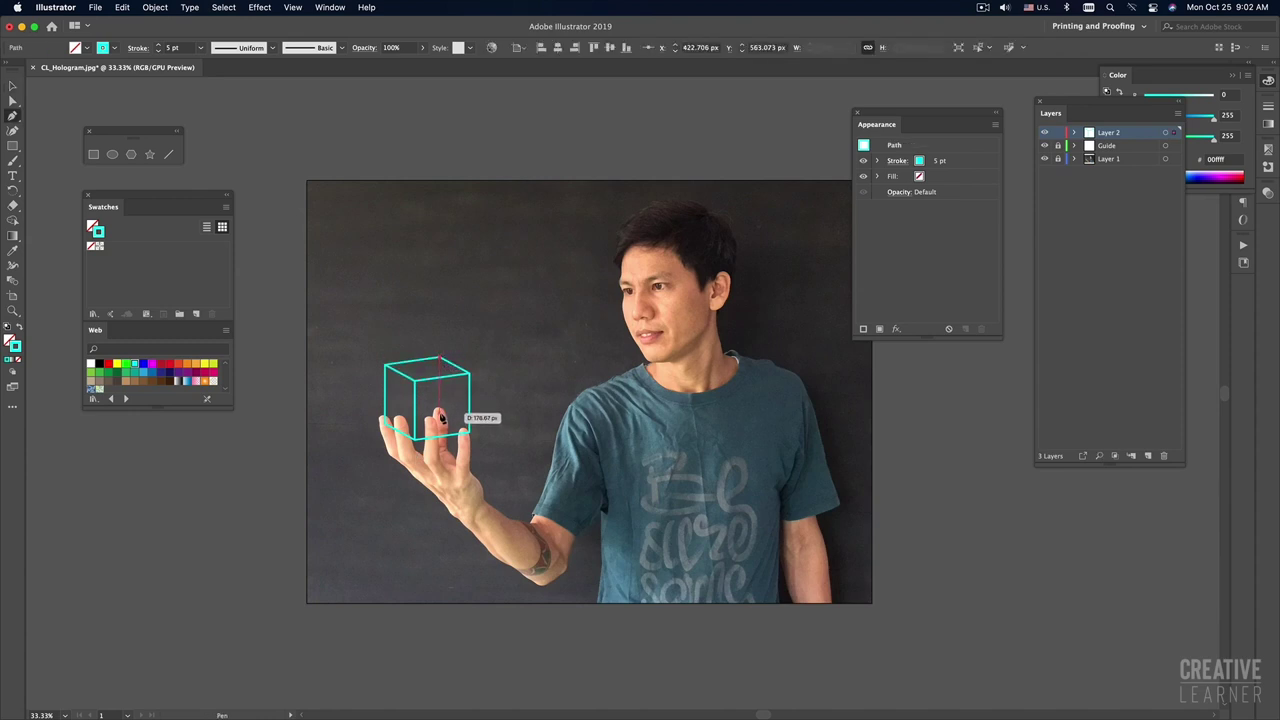
{"action": "left_click", "coordinate": [440, 476]}
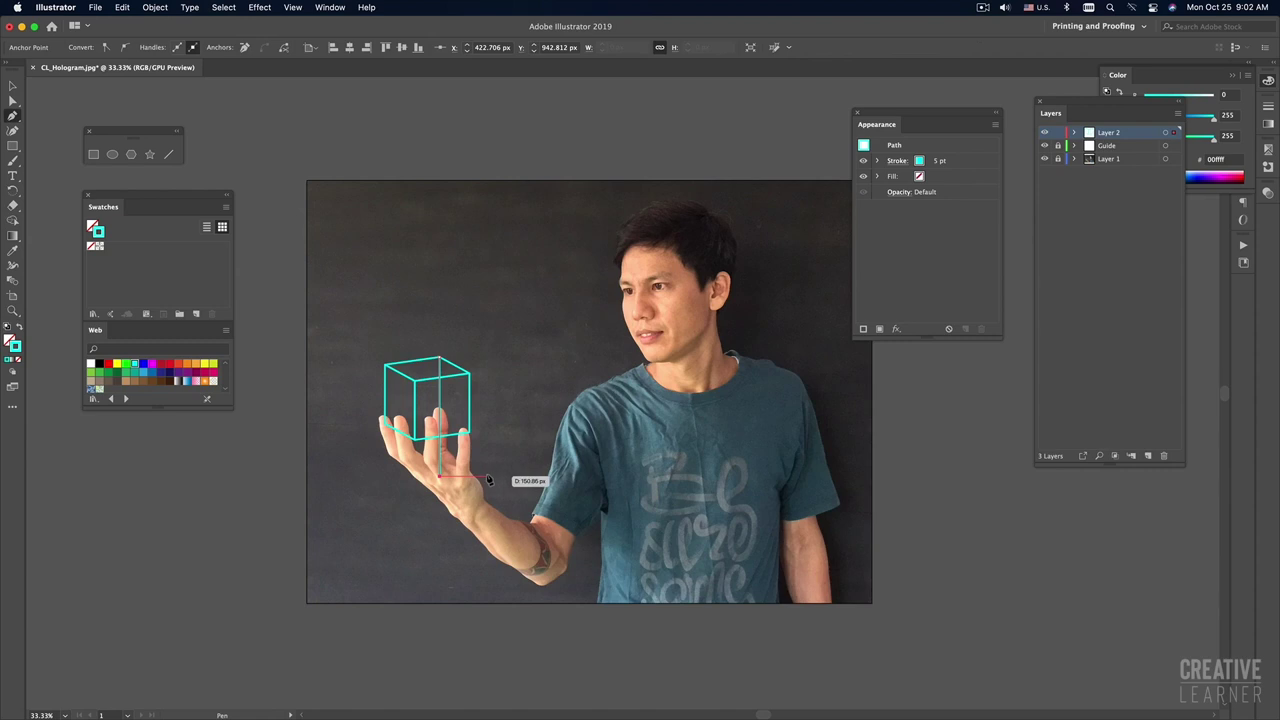
{"action": "left_click", "coordinate": [254, 489], "text": "super"}
{"action": "left_click", "coordinate": [388, 428]}
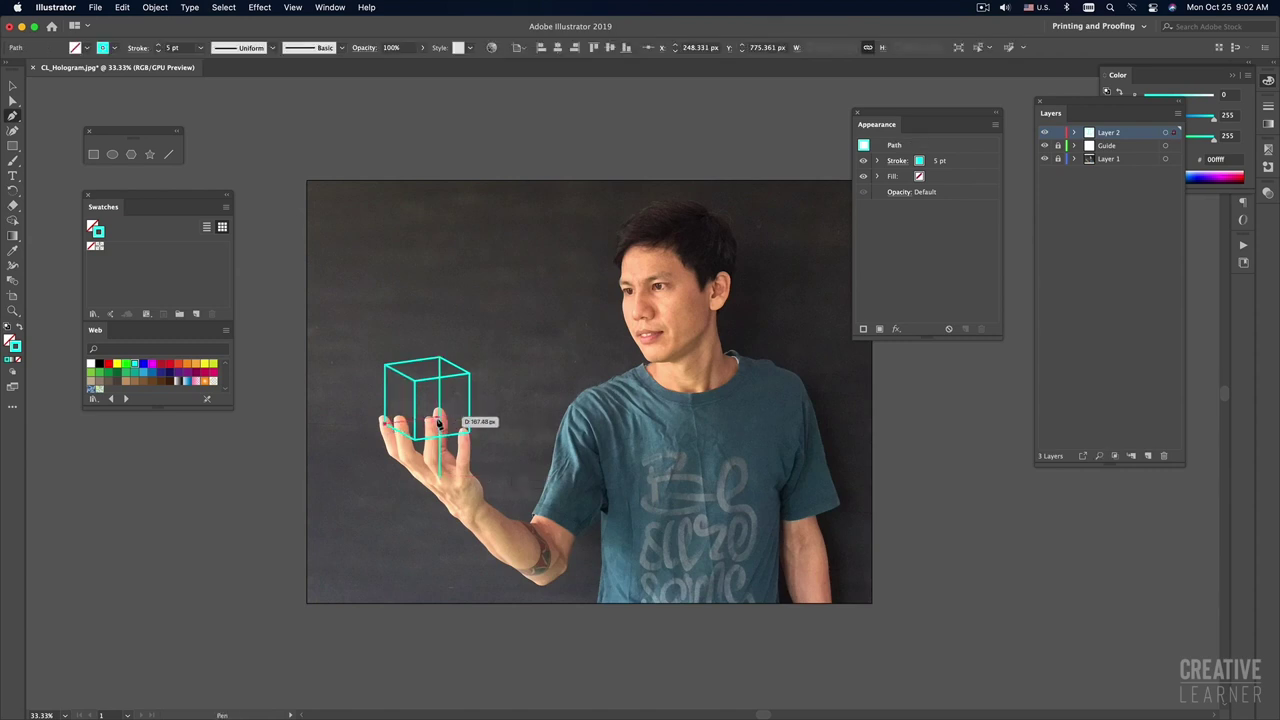
{"action": "left_click", "coordinate": [440, 422]}
{"action": "left_click", "coordinate": [580, 425], "text": "super"}
{"action": "left_click", "coordinate": [440, 422]}
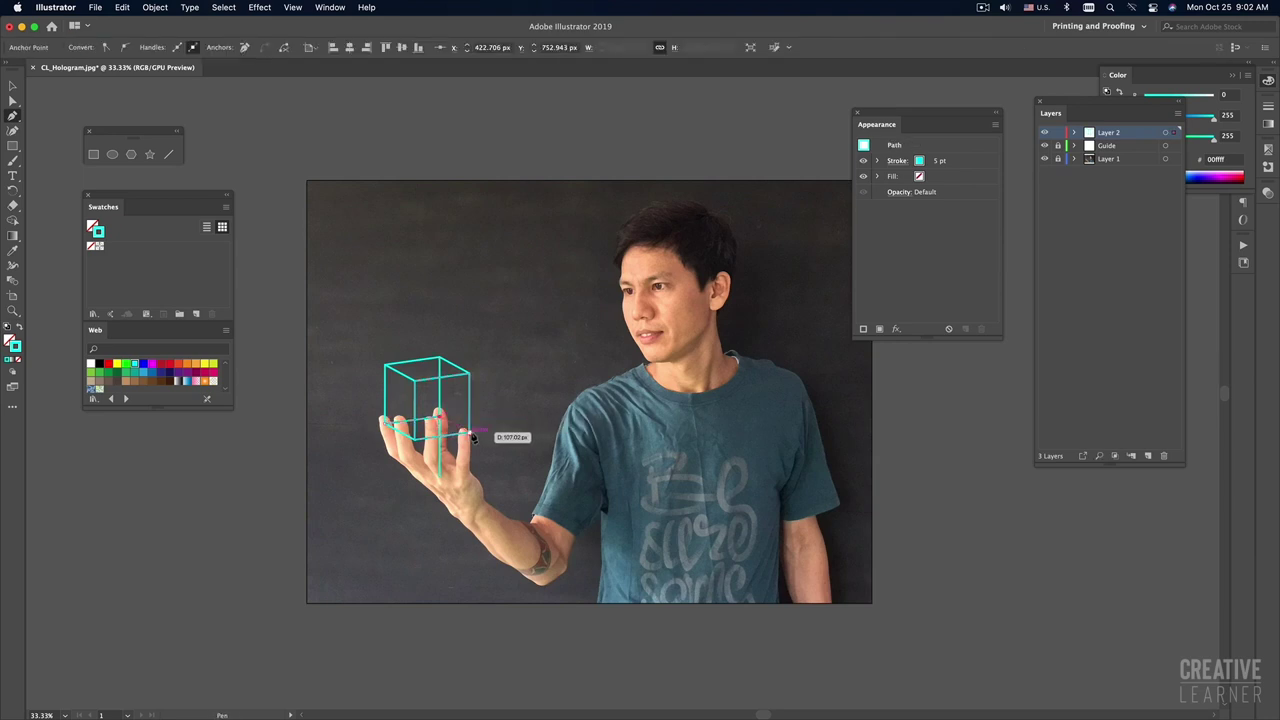
{"action": "left_click", "coordinate": [535, 425], "text": "super"}
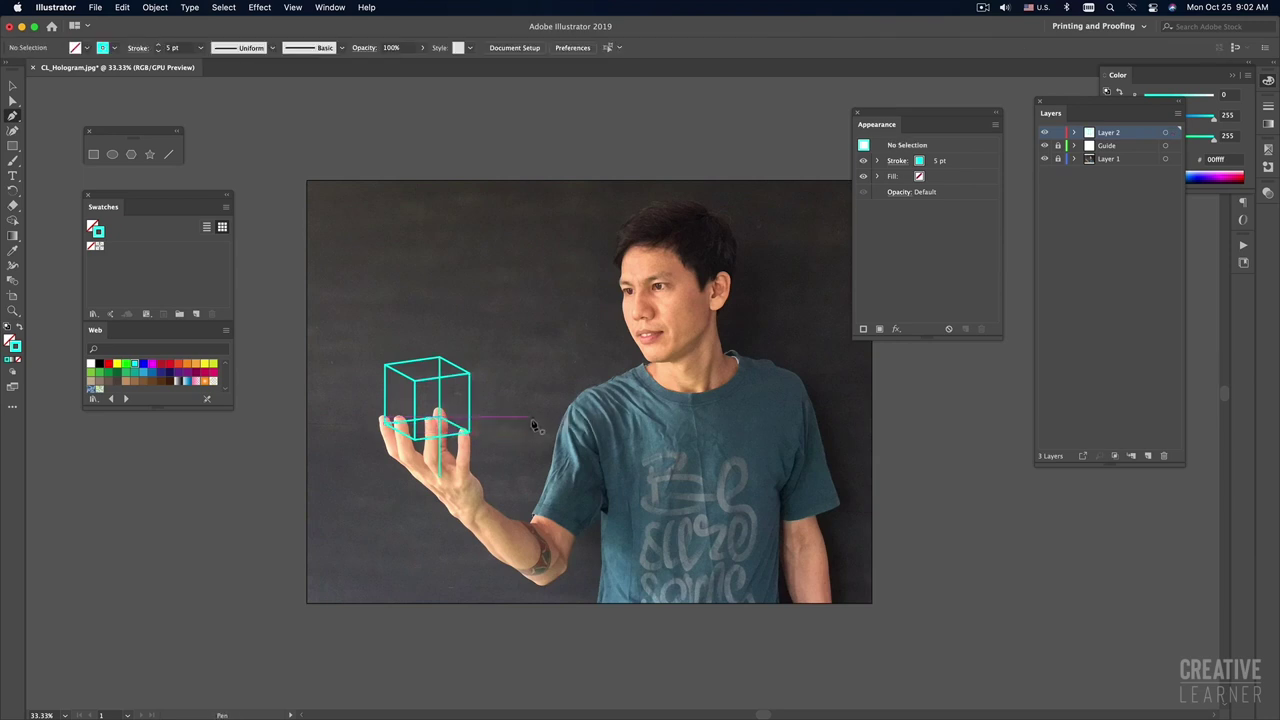
Step: Shorten the vertical edge so it stops at the fingers, then pull a side face away
{"action": "key", "text": "a"}
{"action": "left_click_drag", "start_coordinate": [440, 481], "coordinate": [440, 420]}
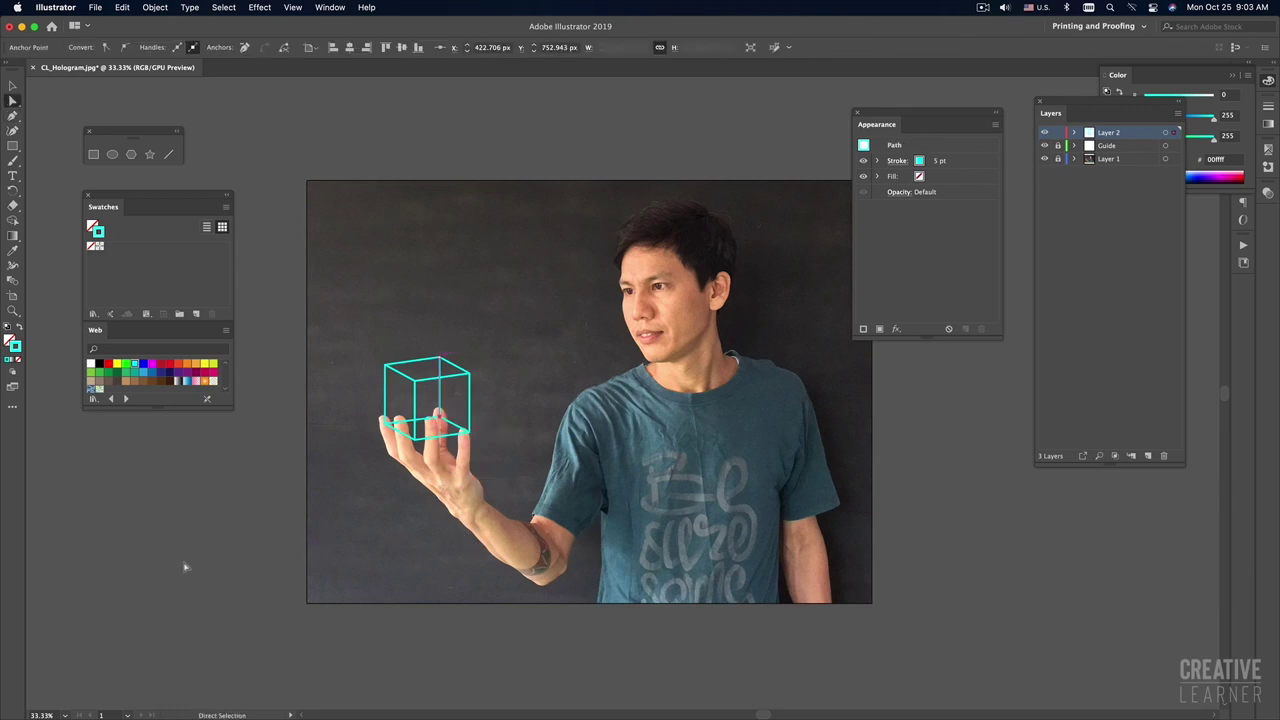
{"action": "key", "text": "ctrl+plus"}
{"action": "left_click_drag", "start_coordinate": [491, 435], "coordinate": [490, 541]}
{"action": "left_click", "coordinate": [497, 475]}
{"action": "mouse_move", "coordinate": [523, 477]}
{"action": "left_mouse_down"}
{"action": "mouse_move", "coordinate": [403, 475]}
{"action": "mouse_move", "coordinate": [606, 463]}
{"action": "left_mouse_up"}
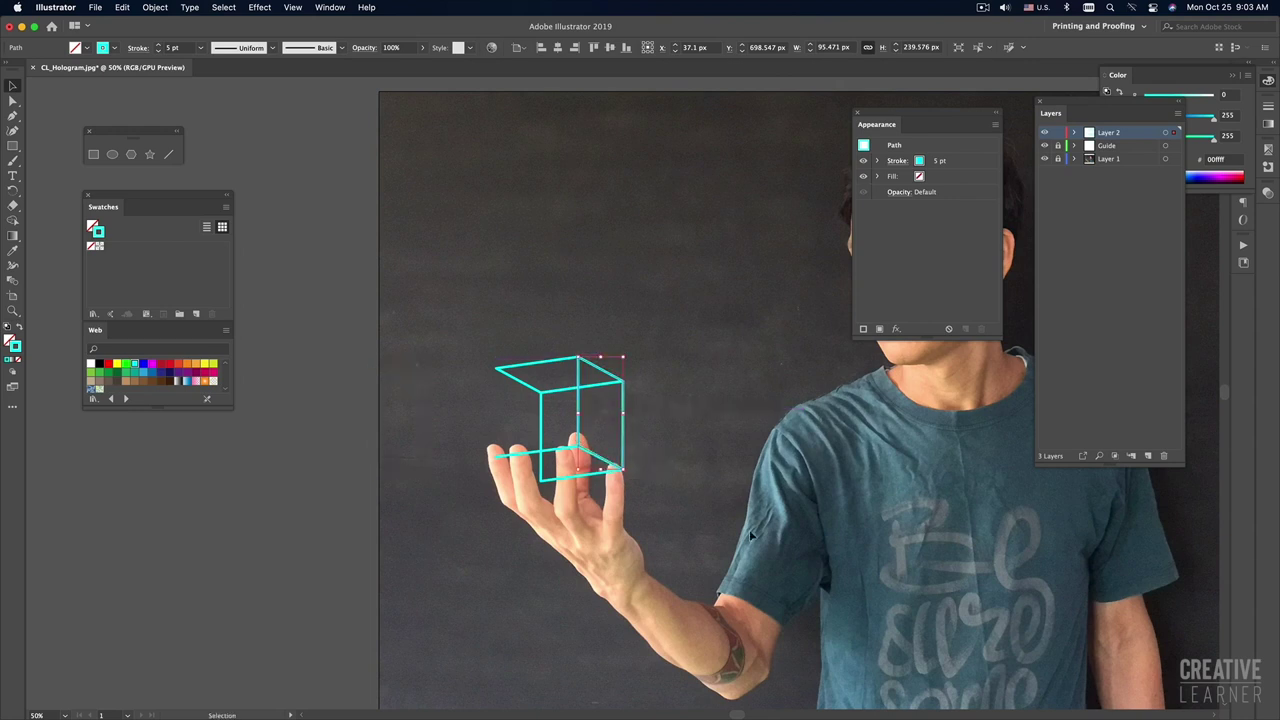
Step: Restore the displaced left face, undoing a trial deletion of it
{"action": "key", "text": "super+z"}
{"action": "left_click", "coordinate": [303, 518]}
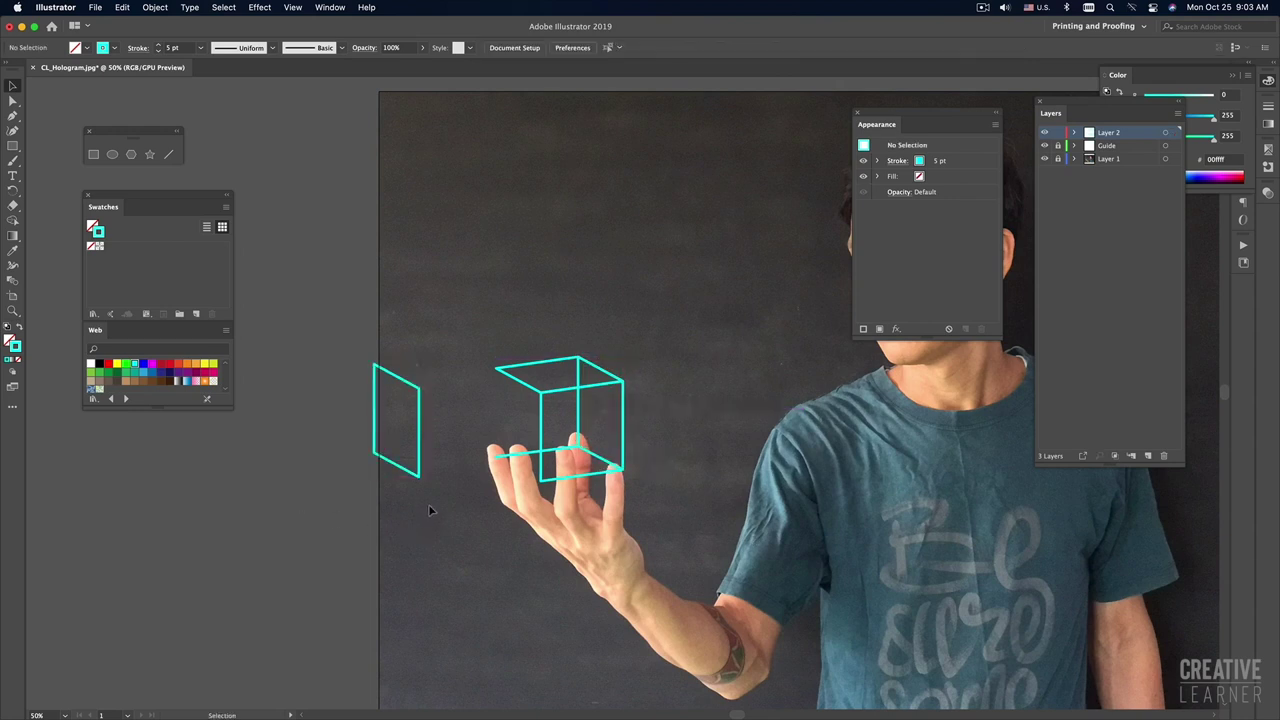
{"action": "left_click", "coordinate": [381, 458]}
{"action": "key", "text": "Delete"}
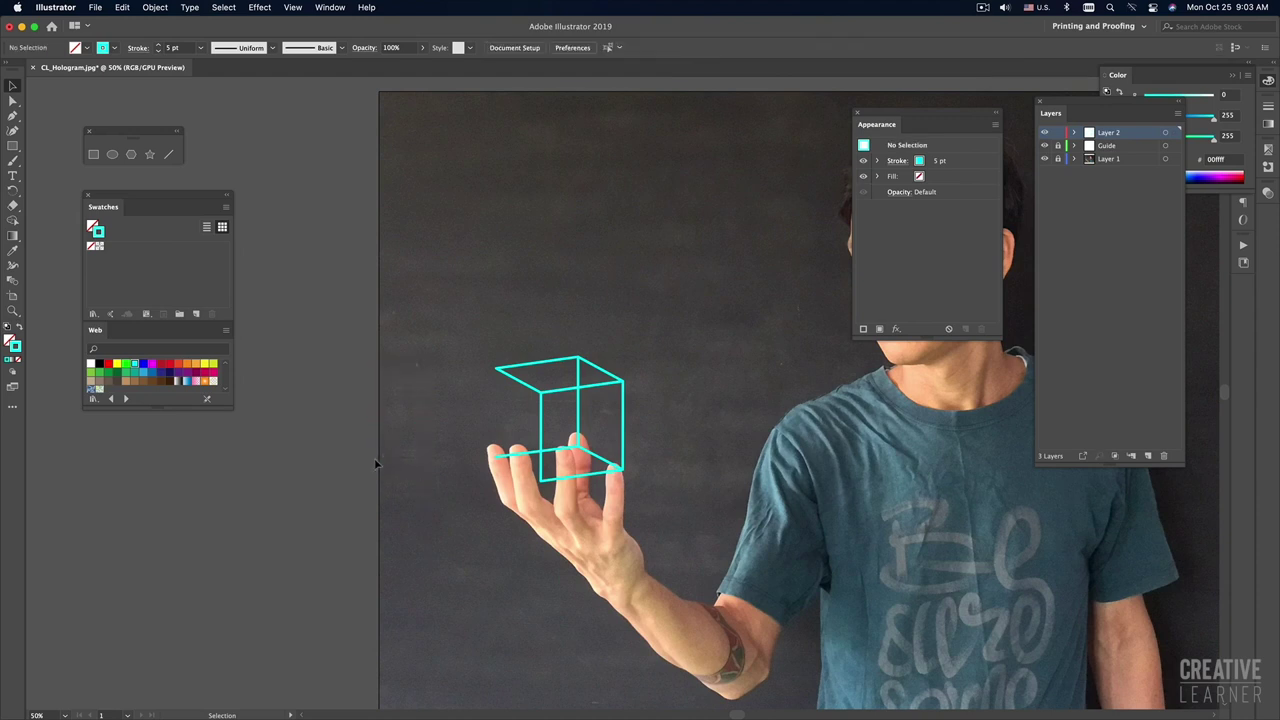
{"action": "key", "text": "super+z"}
{"action": "left_click", "coordinate": [286, 500]}
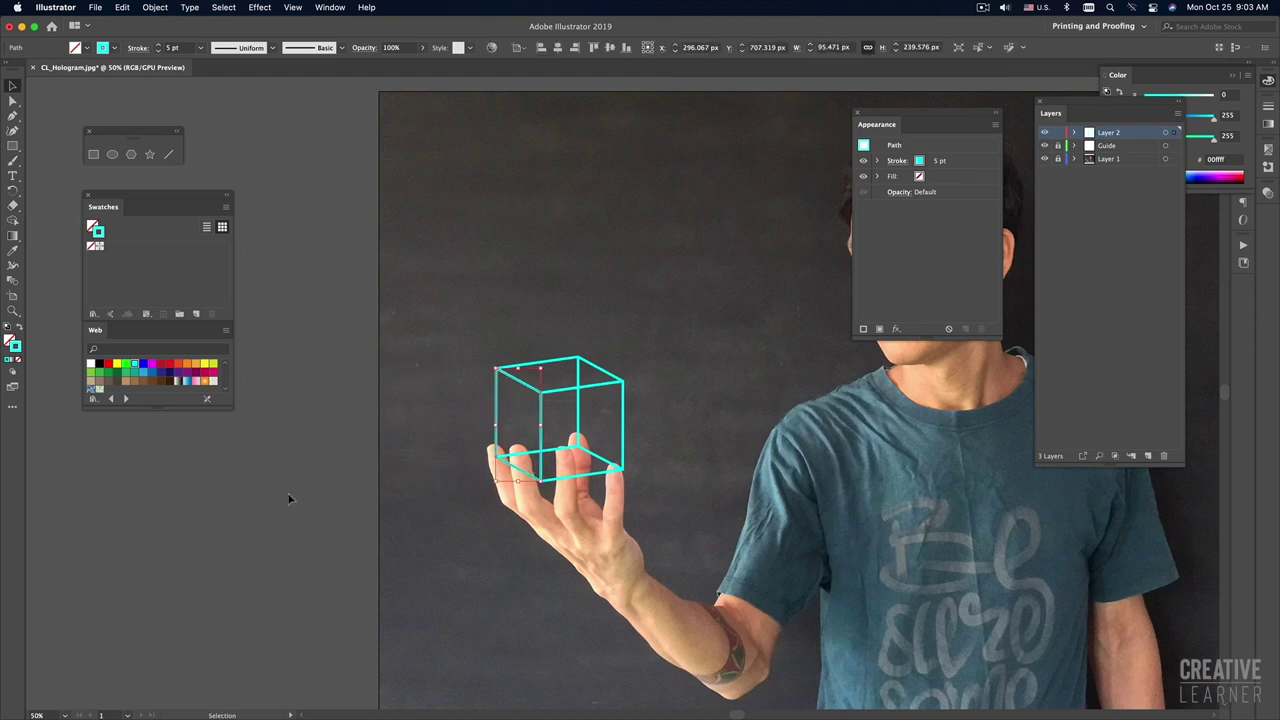
Step: Delete the hidden back vertical edge and place a face copy on the cube's right side
{"action": "left_click", "coordinate": [551, 459]}
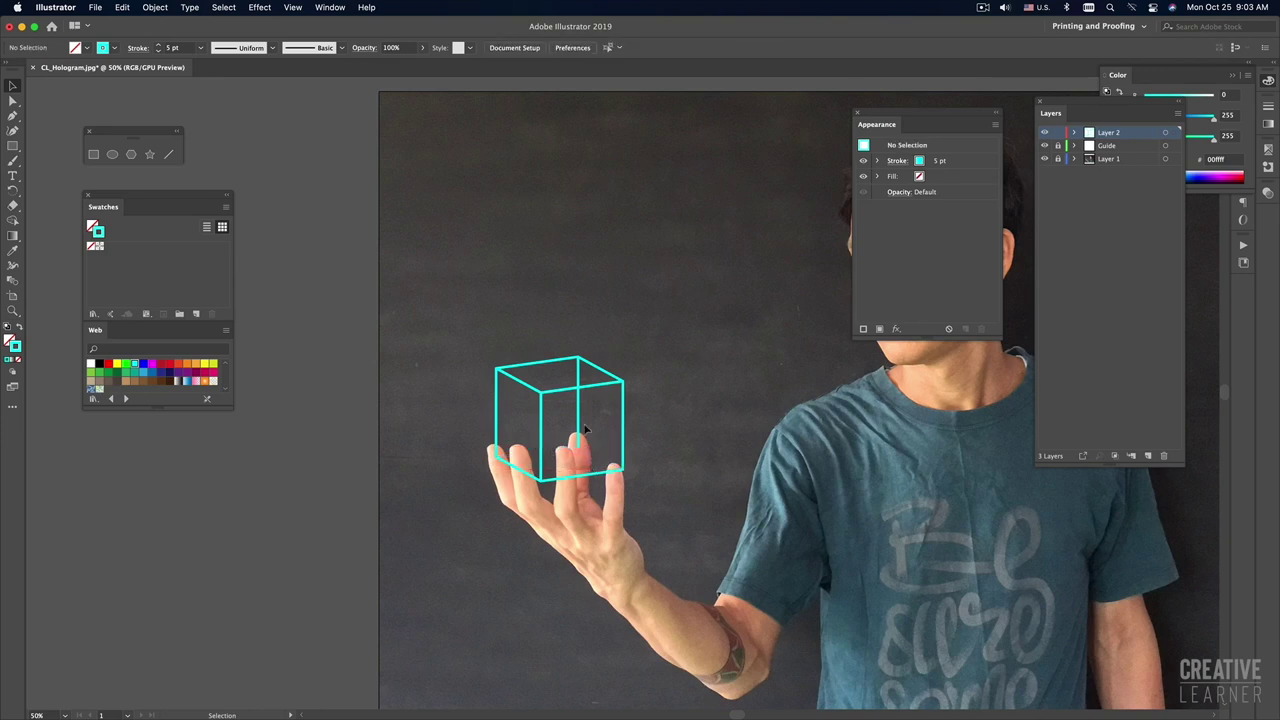
{"action": "left_click", "coordinate": [583, 428]}
{"action": "key", "text": "Delete"}
{"action": "left_click", "coordinate": [505, 468]}
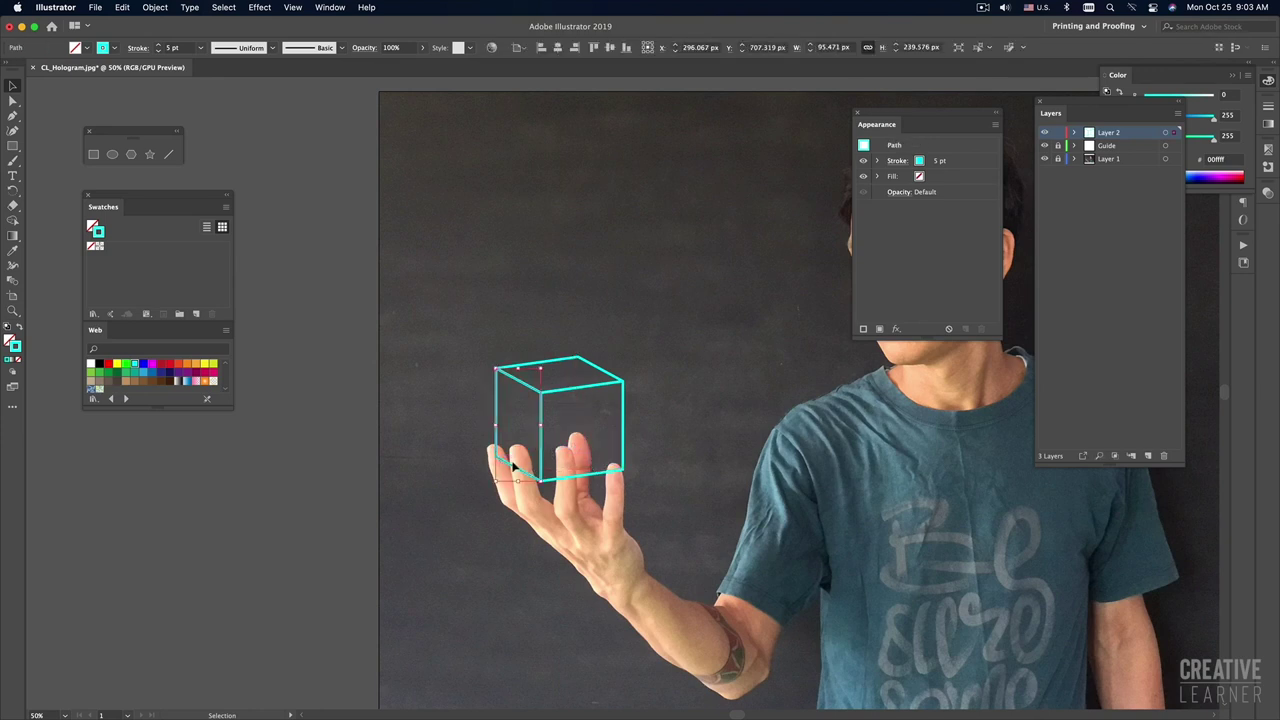
{"action": "mouse_move", "coordinate": [516, 476]}
{"action": "left_mouse_down"}
{"action": "mouse_move", "coordinate": [406, 478]}
{"action": "mouse_move", "coordinate": [594, 459]}
{"action": "left_mouse_up"}
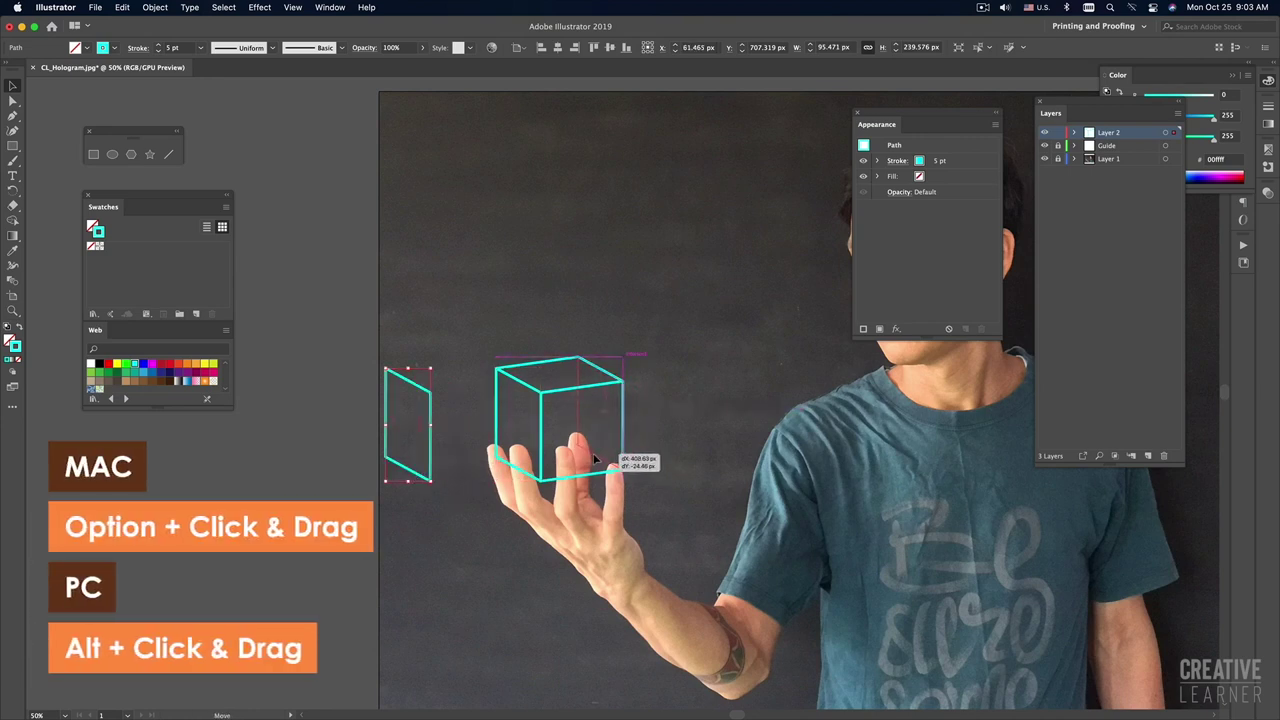
{"action": "left_click_drag", "start_coordinate": [594, 456], "coordinate": [594, 458]}
{"action": "left_click", "coordinate": [706, 454]}
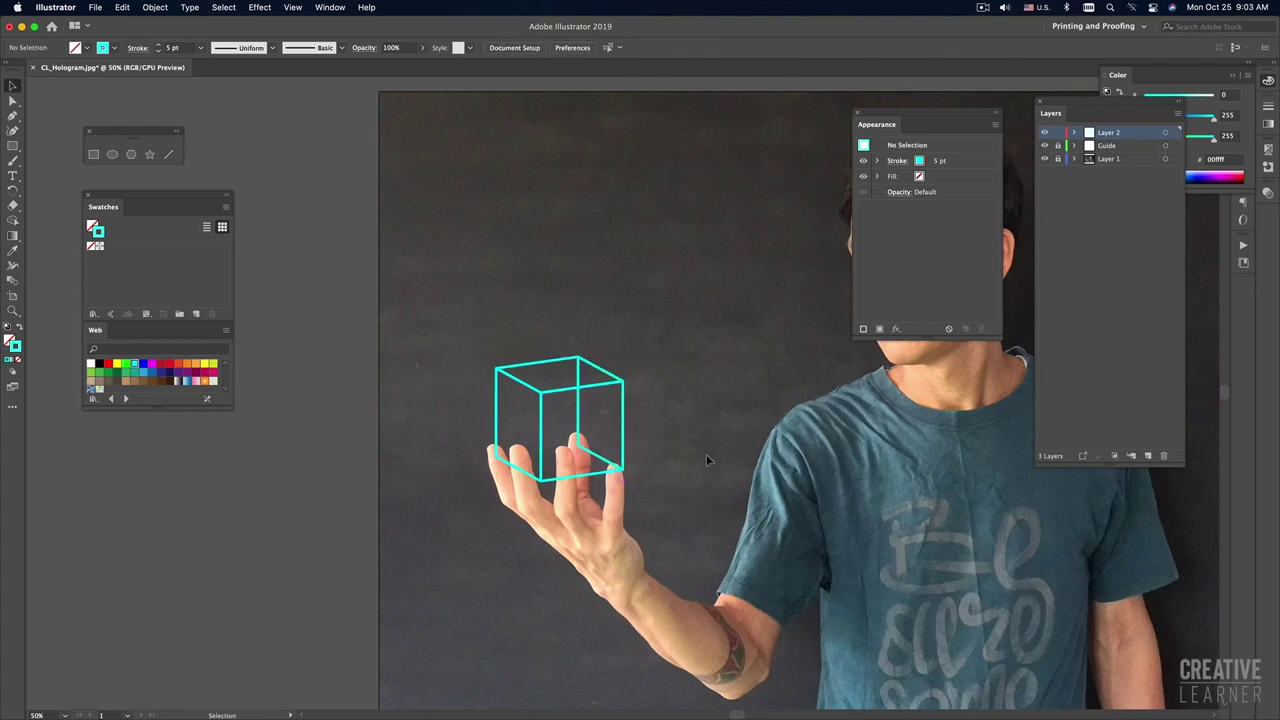
Step: Draw a straight line segment along the cube's bottom back edge
{"action": "key", "text": "p"}
{"action": "left_click", "coordinate": [168, 154]}
{"action": "left_click_drag", "start_coordinate": [578, 443], "coordinate": [494, 456]}
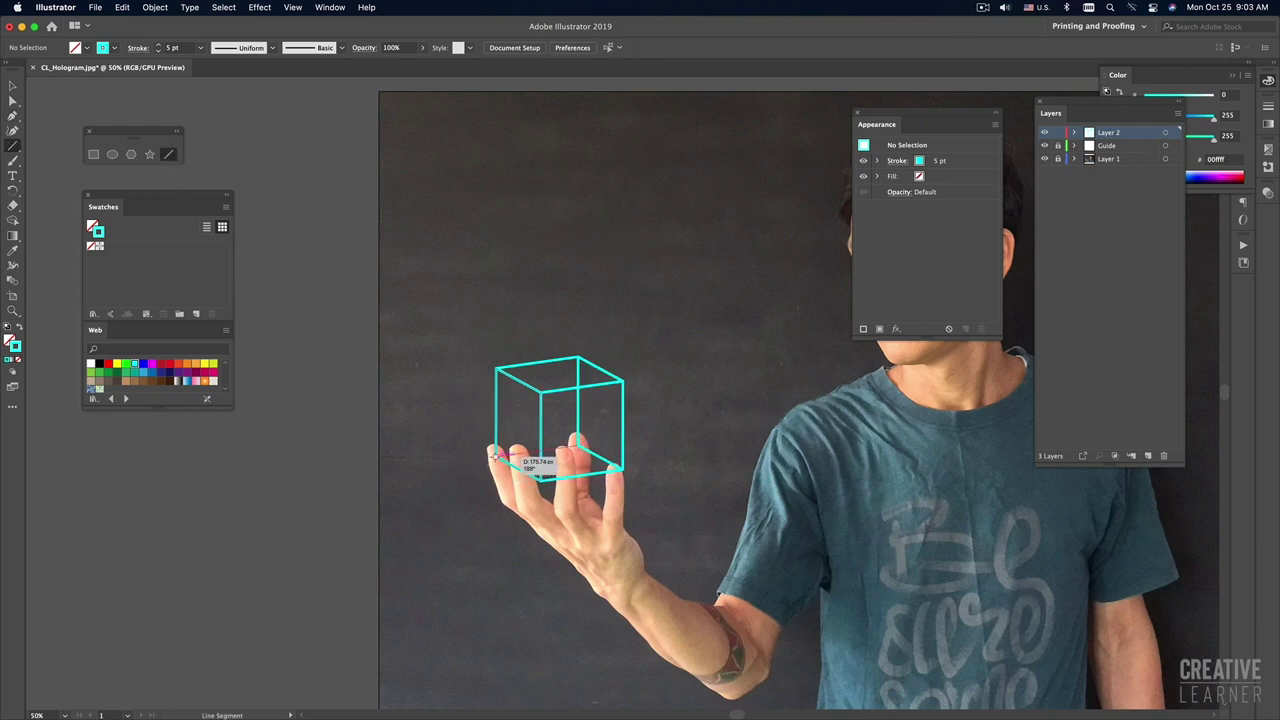
{"action": "left_click", "coordinate": [665, 538], "text": "super"}
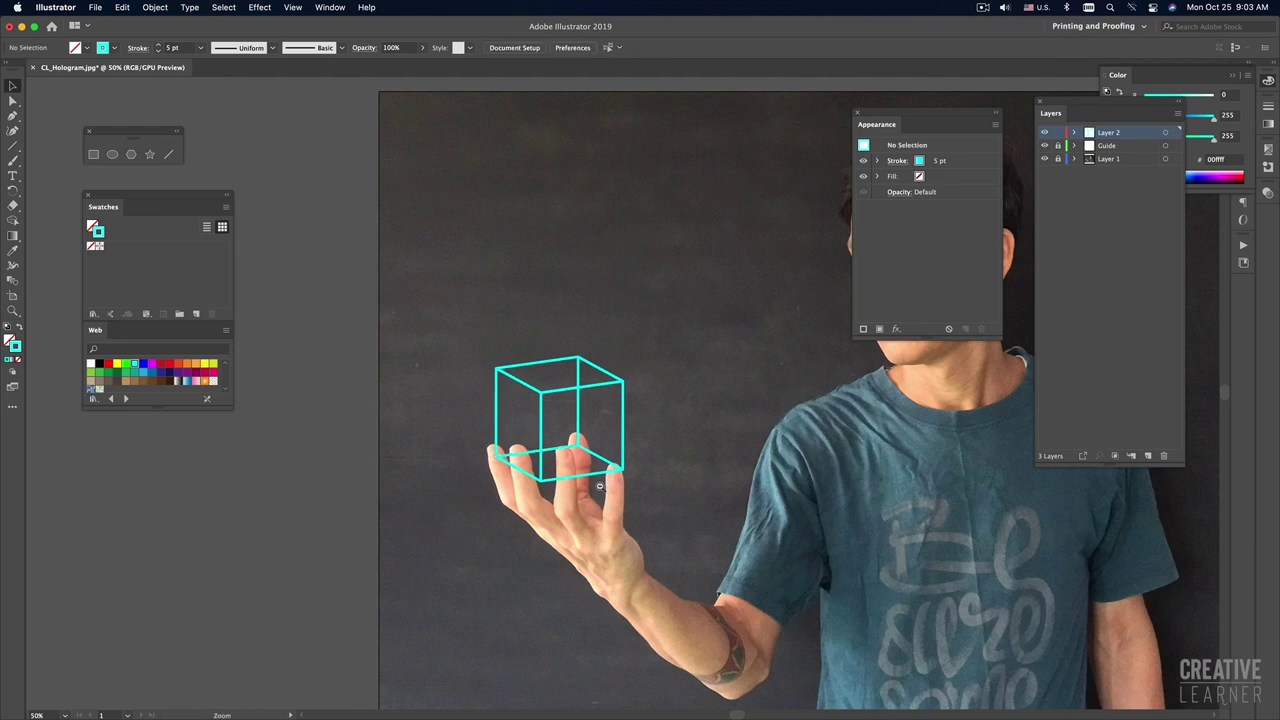
{"action": "key", "text": "super+minus"}
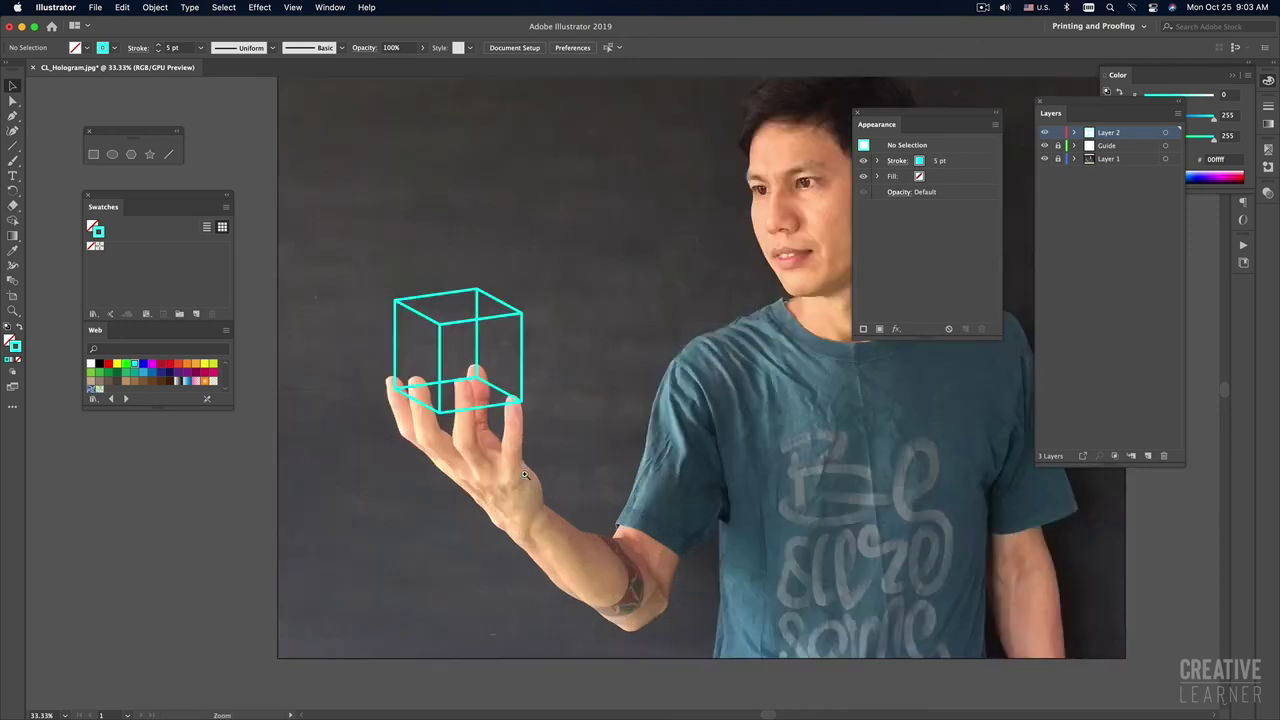
Step: Select the Guide layer's photo-sized rectangle with the cube paths, copy them, and switch to Photoshop
{"action": "left_click", "coordinate": [511, 459], "text": "super"}
{"action": "key", "text": "super+0"}
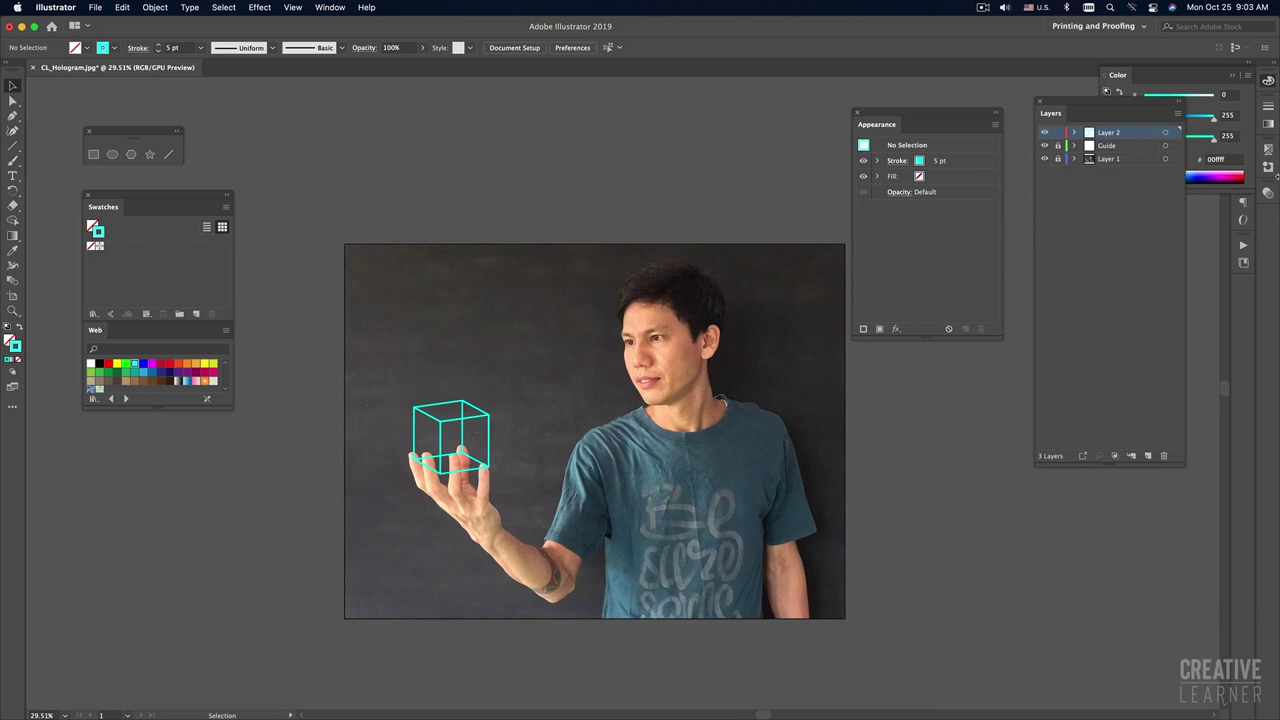
{"action": "left_click", "coordinate": [1062, 146]}
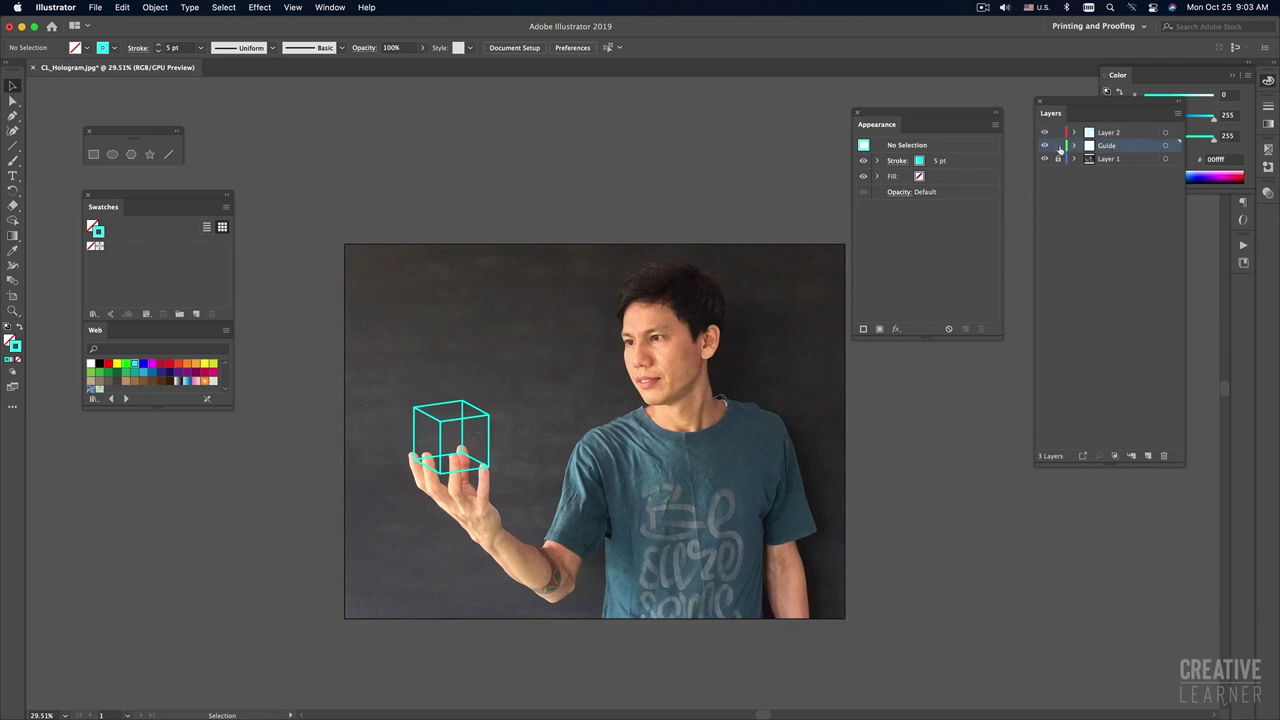
{"action": "left_click", "coordinate": [481, 258]}
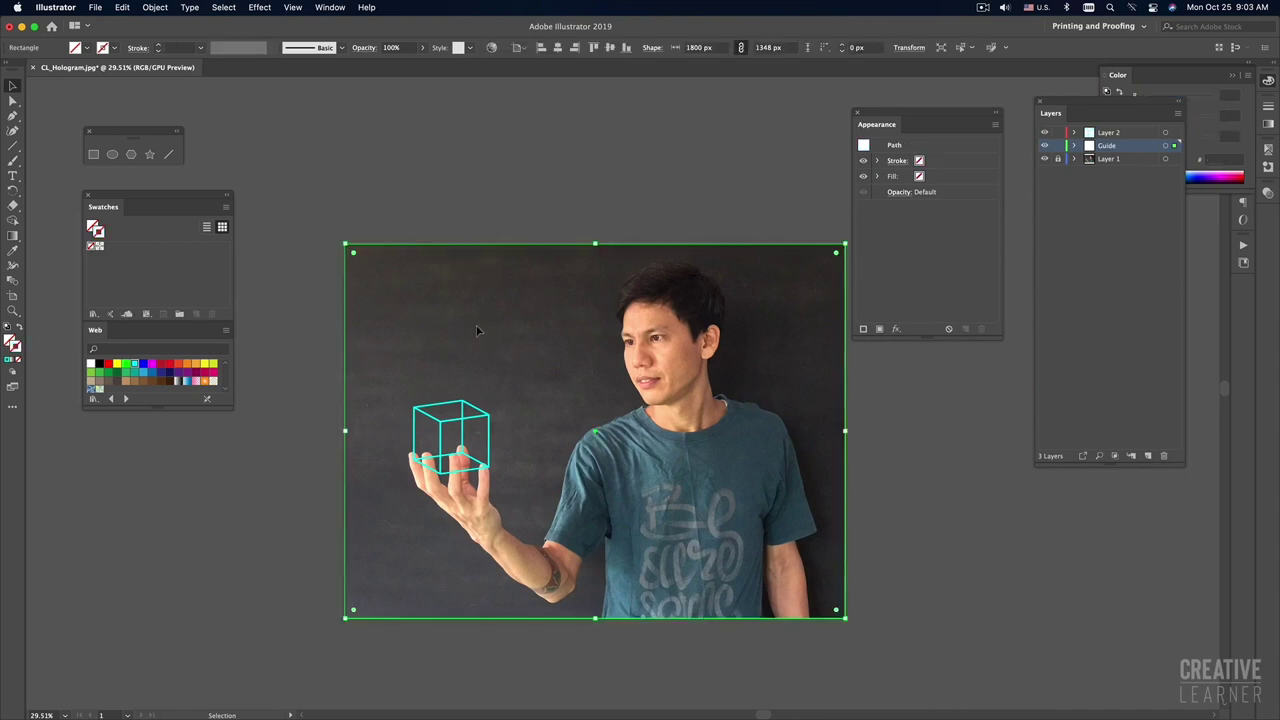
{"action": "left_click", "coordinate": [539, 503]}
{"action": "key", "text": "a"}
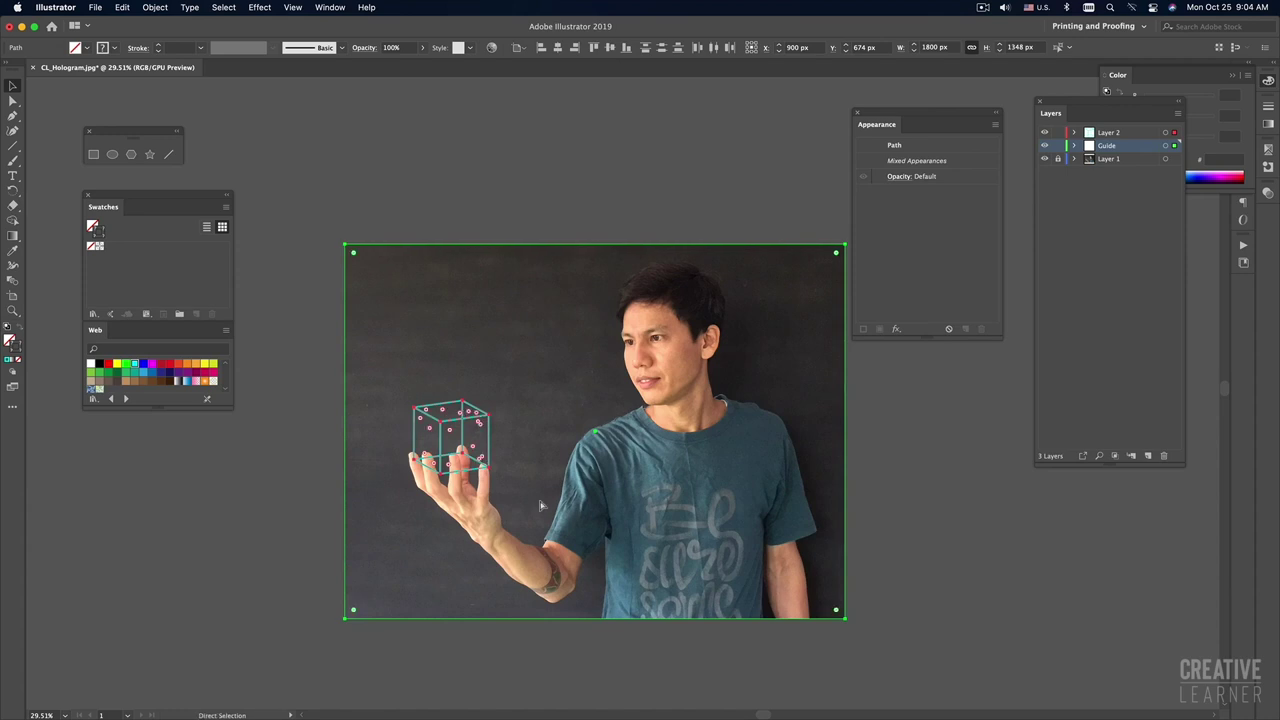
{"action": "key", "text": "super+Tab"}
{"action": "key", "text": "super+Tab"}
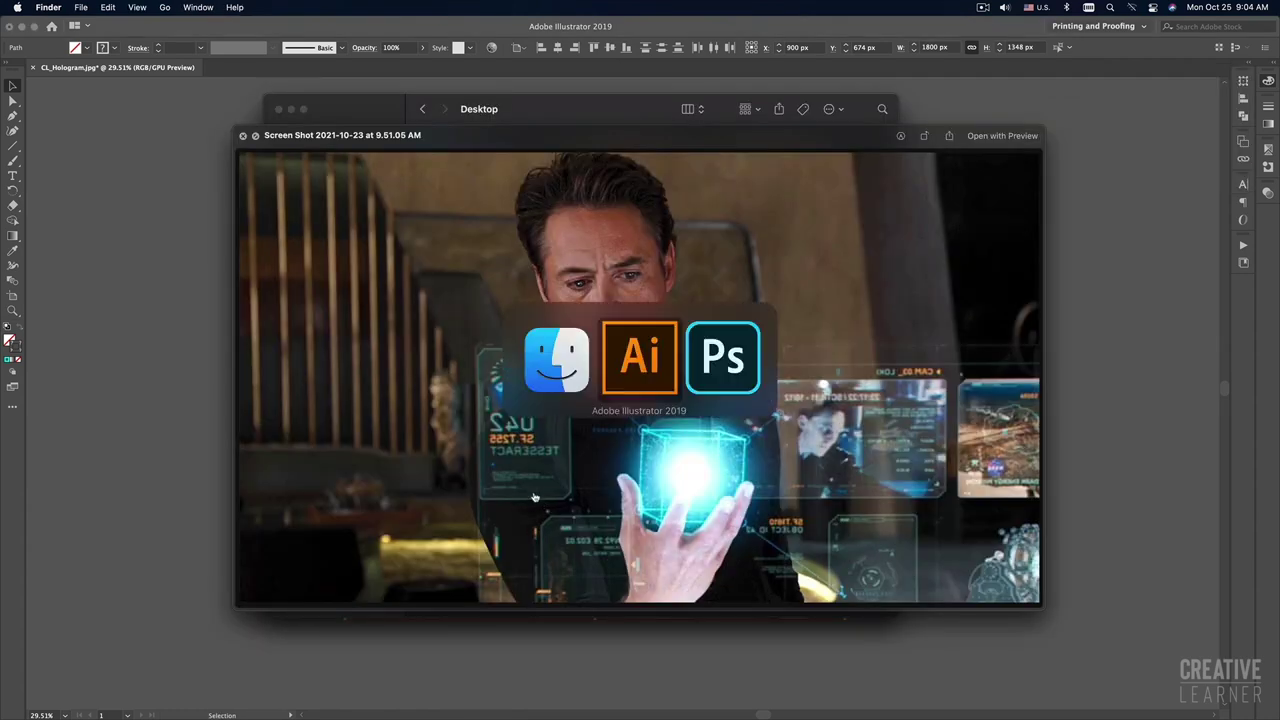
{"action": "key", "text": "super+Tab"}
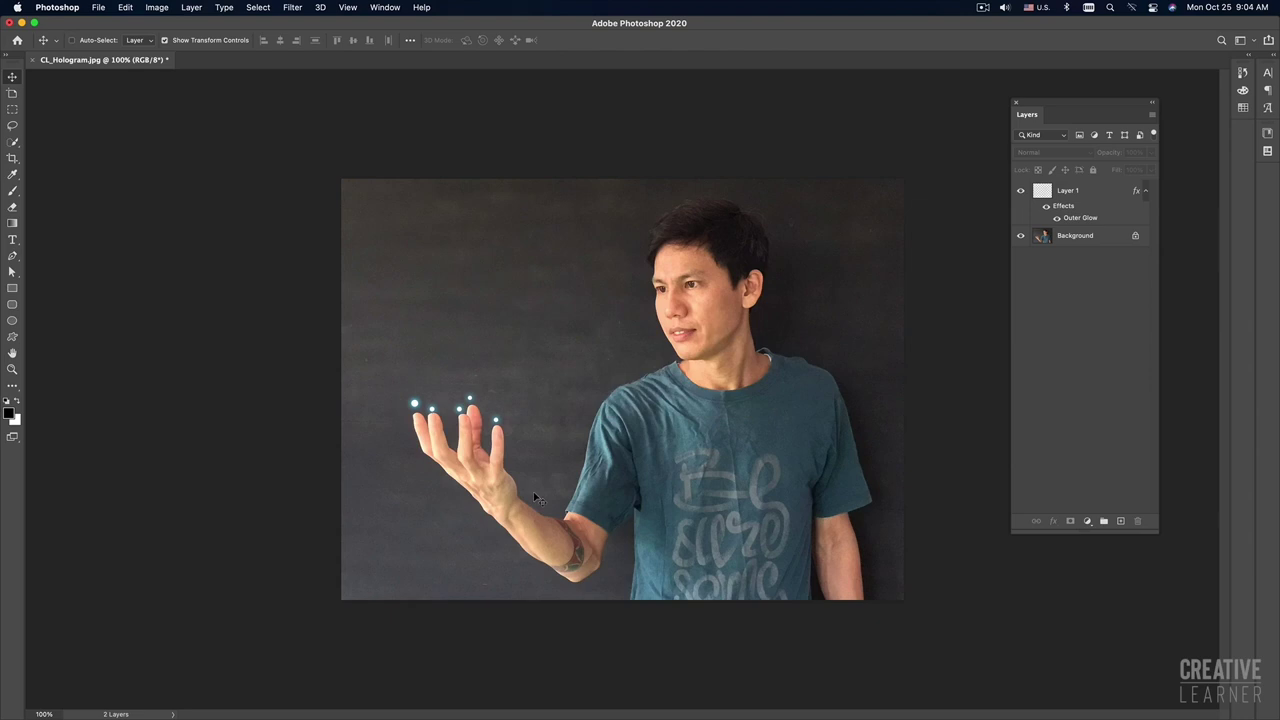
Step: Delete the glowing fingertip dots layer and paste the cyan cube wireframe as pixels in its place
{"action": "left_click", "coordinate": [1064, 192]}
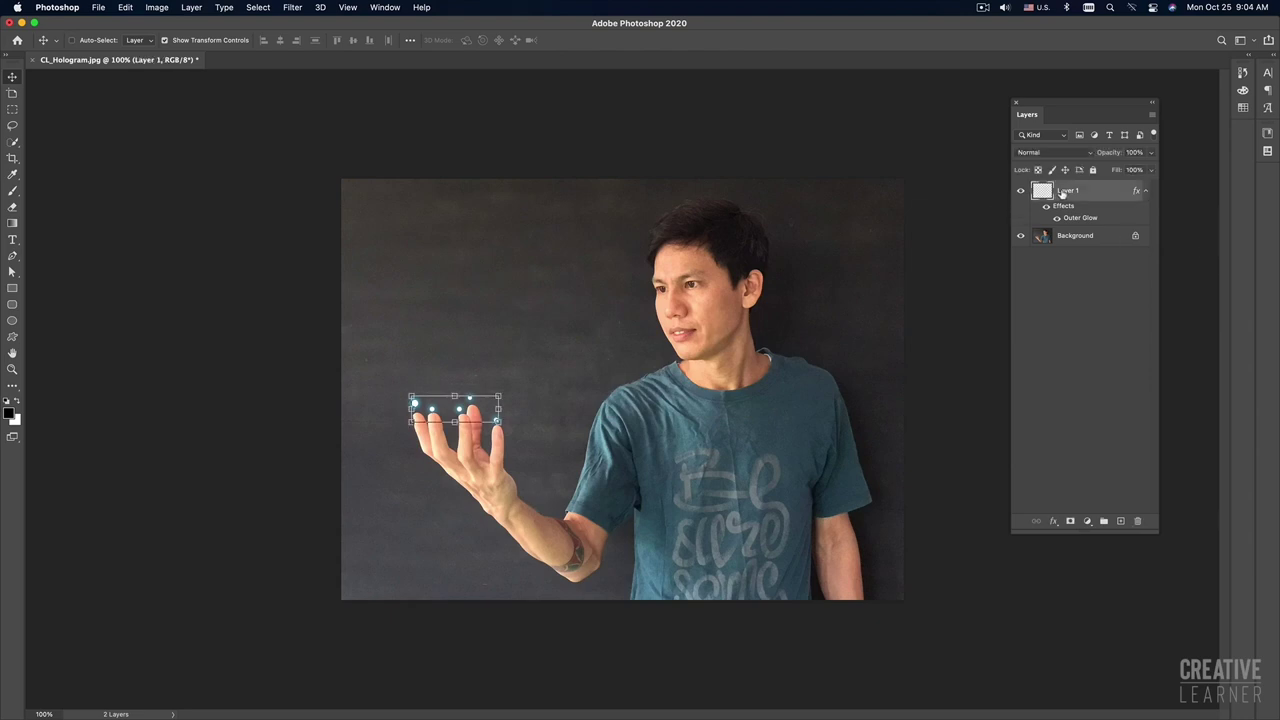
{"action": "key", "text": "Delete"}
{"action": "key", "text": "cmd+v"}
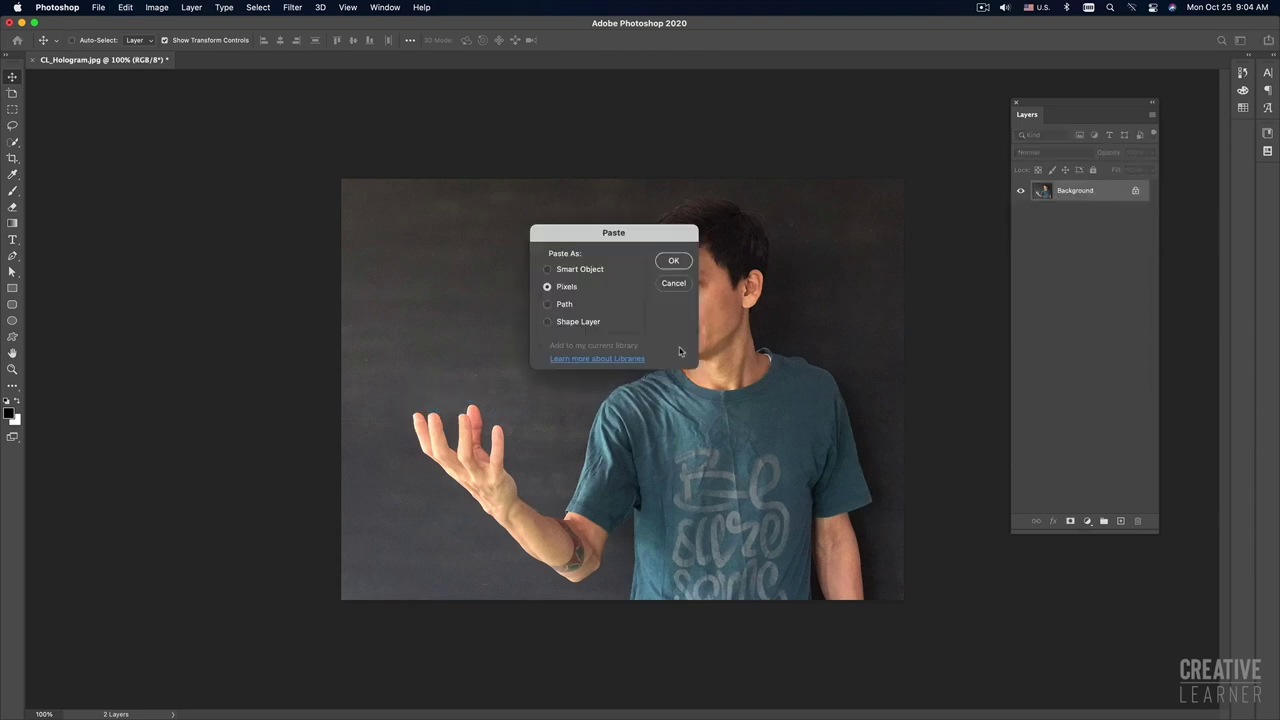
{"action": "key", "text": "Return"}
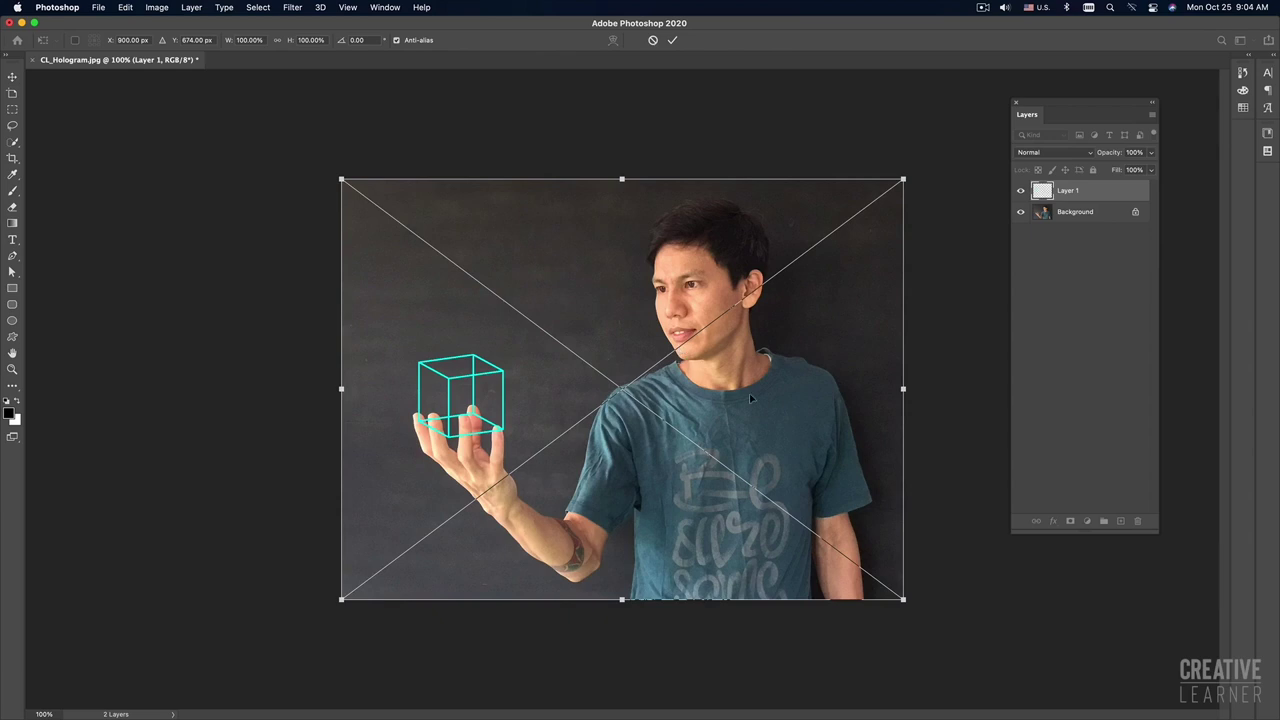
{"action": "key", "text": "Return"}
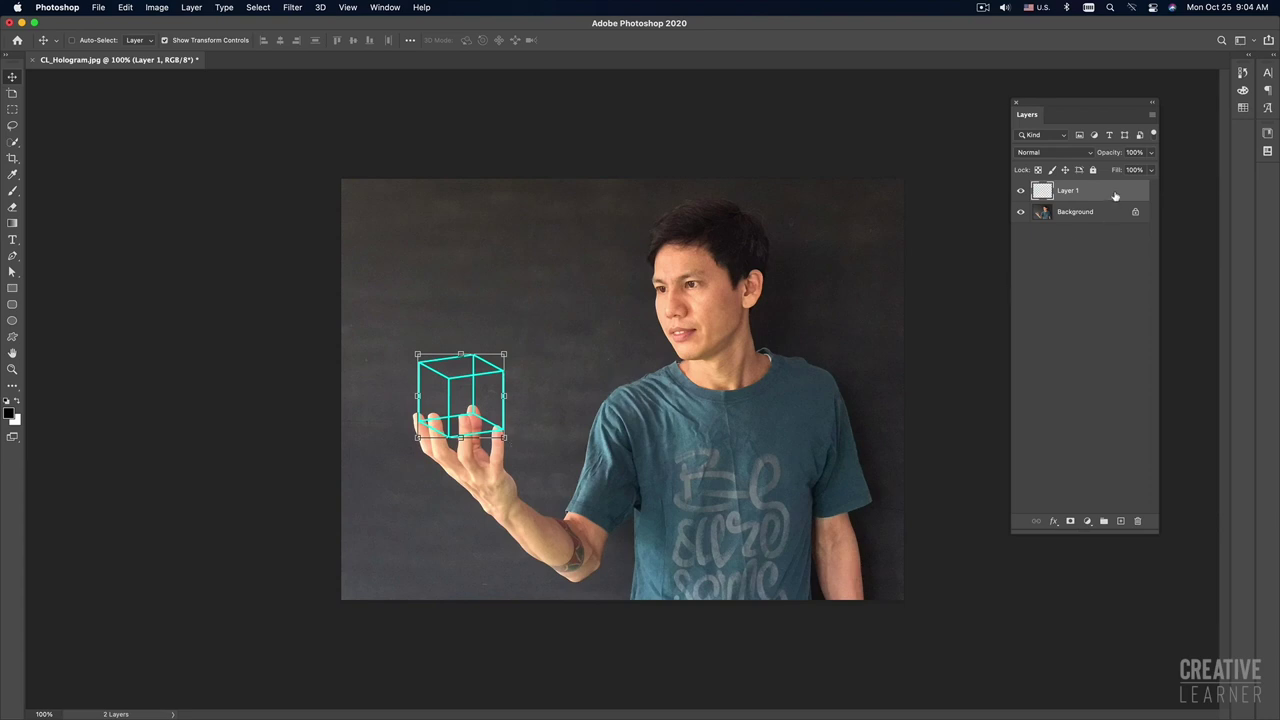
Step: Switch to Illustrator 2019 and deselect everything on the CL_Hologram canvas
{"action": "key", "text": "super+Tab"}
{"action": "key", "text": "super+Tab"}
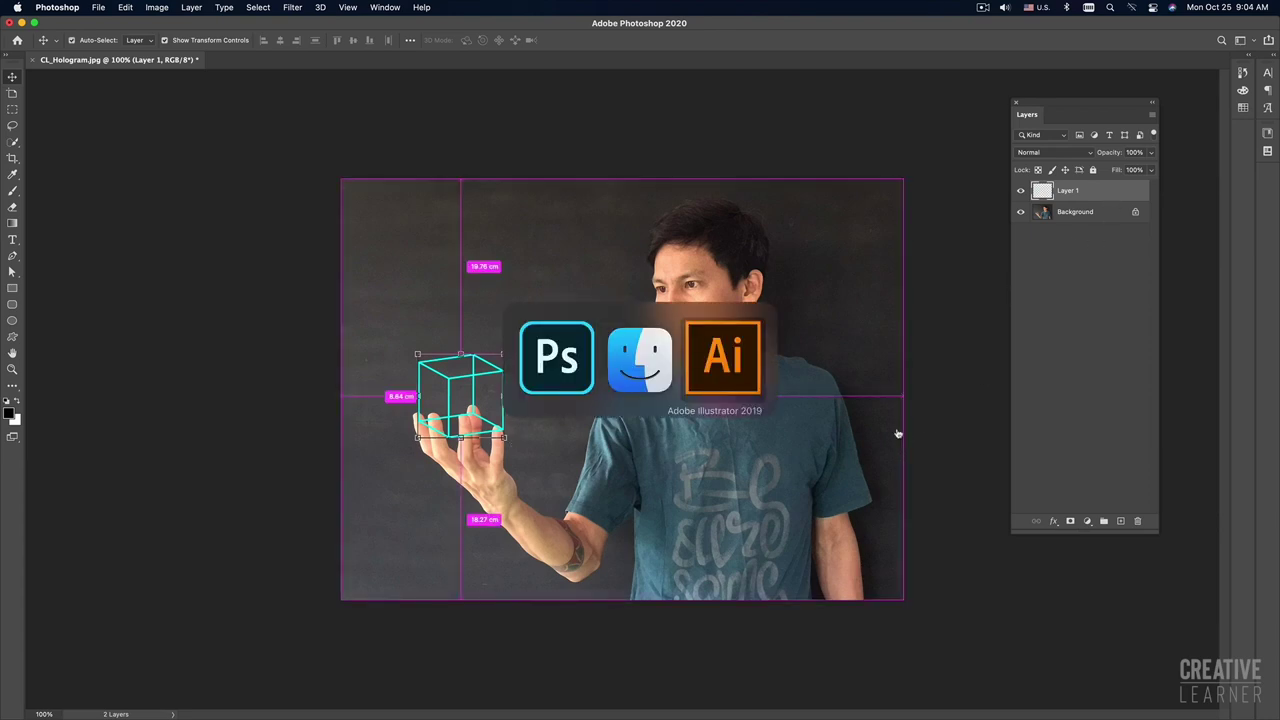
{"action": "left_click", "coordinate": [922, 516]}
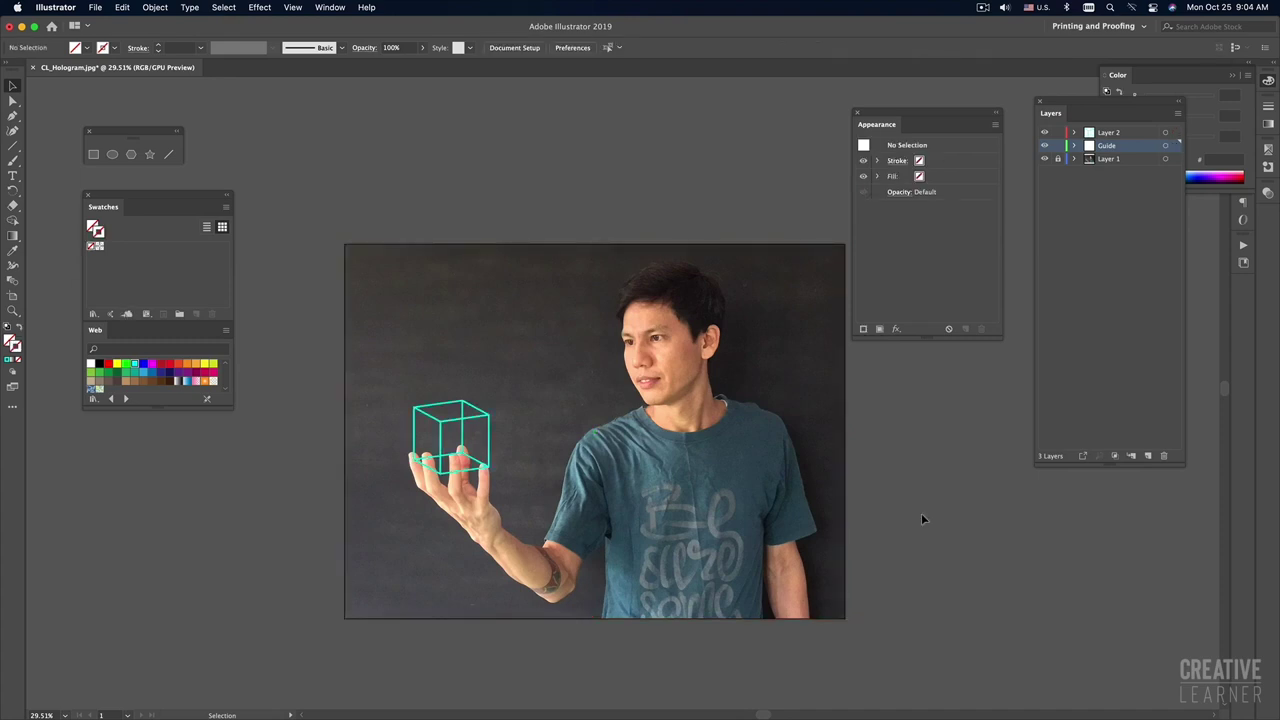
{"action": "left_click", "coordinate": [450, 403]}
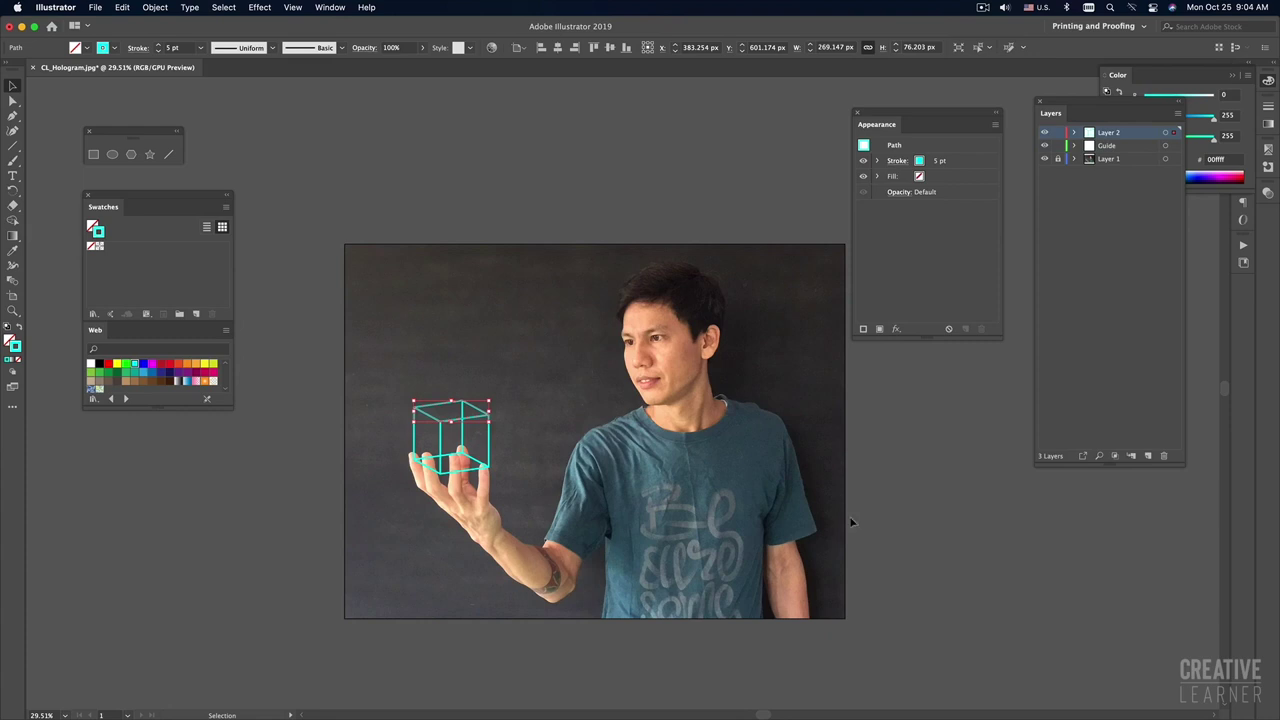
{"action": "key", "text": "super+equal"}
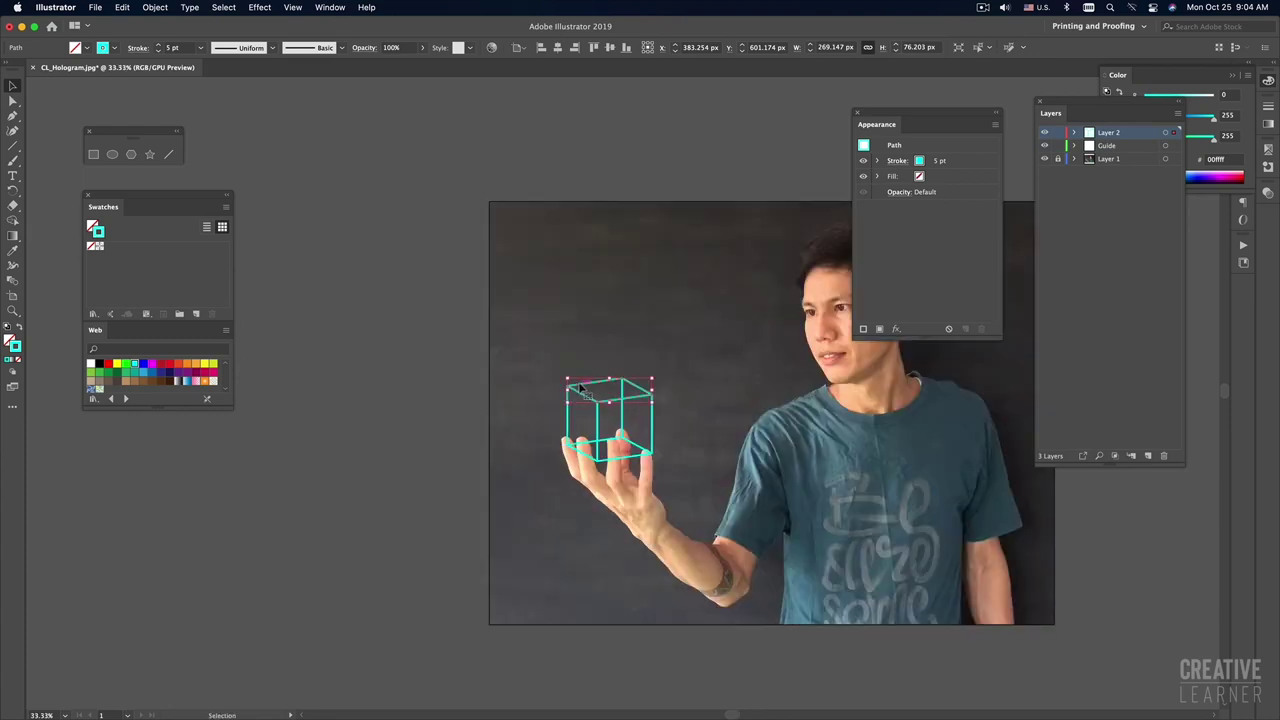
{"action": "left_click_drag", "start_coordinate": [580, 389], "coordinate": [564, 307]}
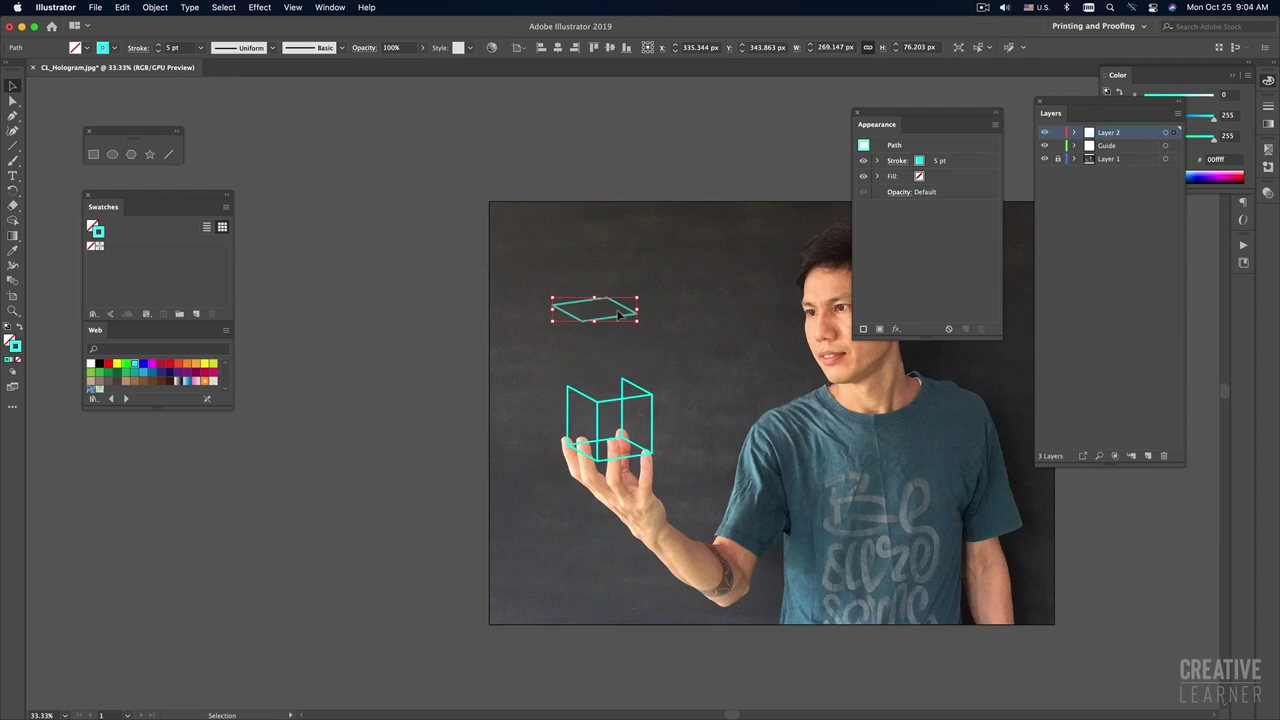
{"action": "key", "text": "super+z"}
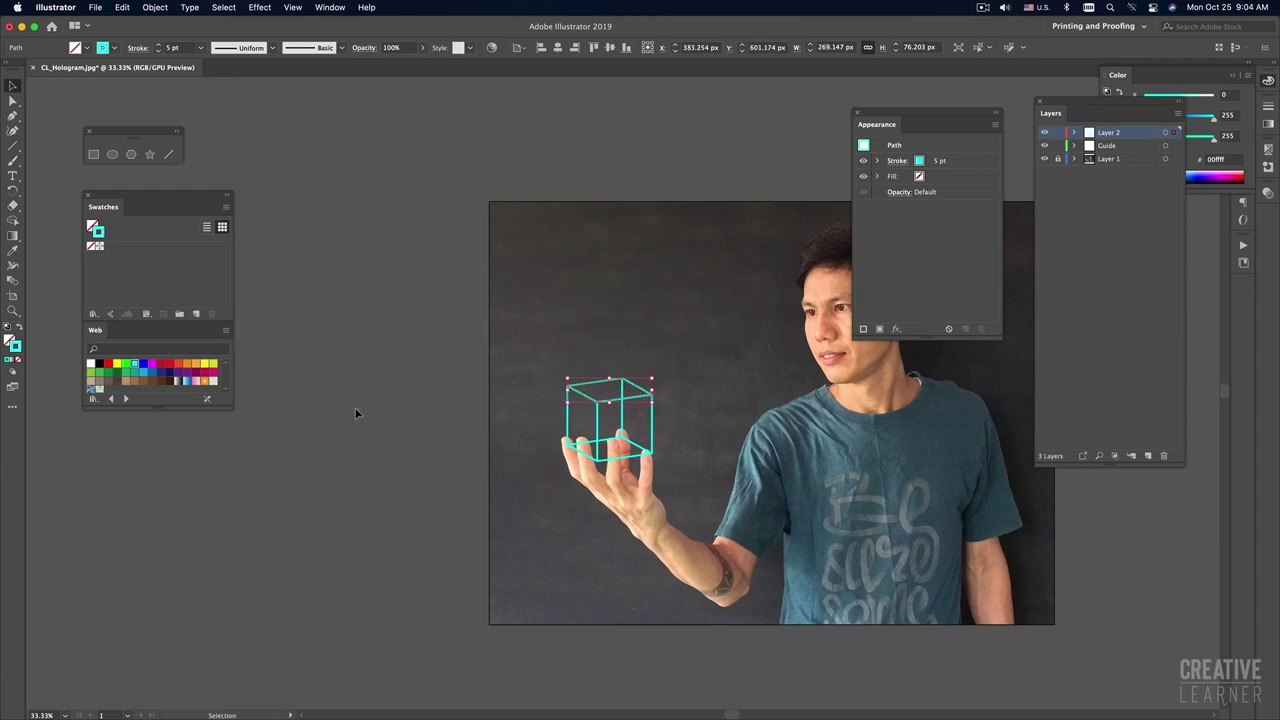
{"action": "key", "text": "v"}
{"action": "left_click_drag", "start_coordinate": [597, 387], "coordinate": [597, 297]}
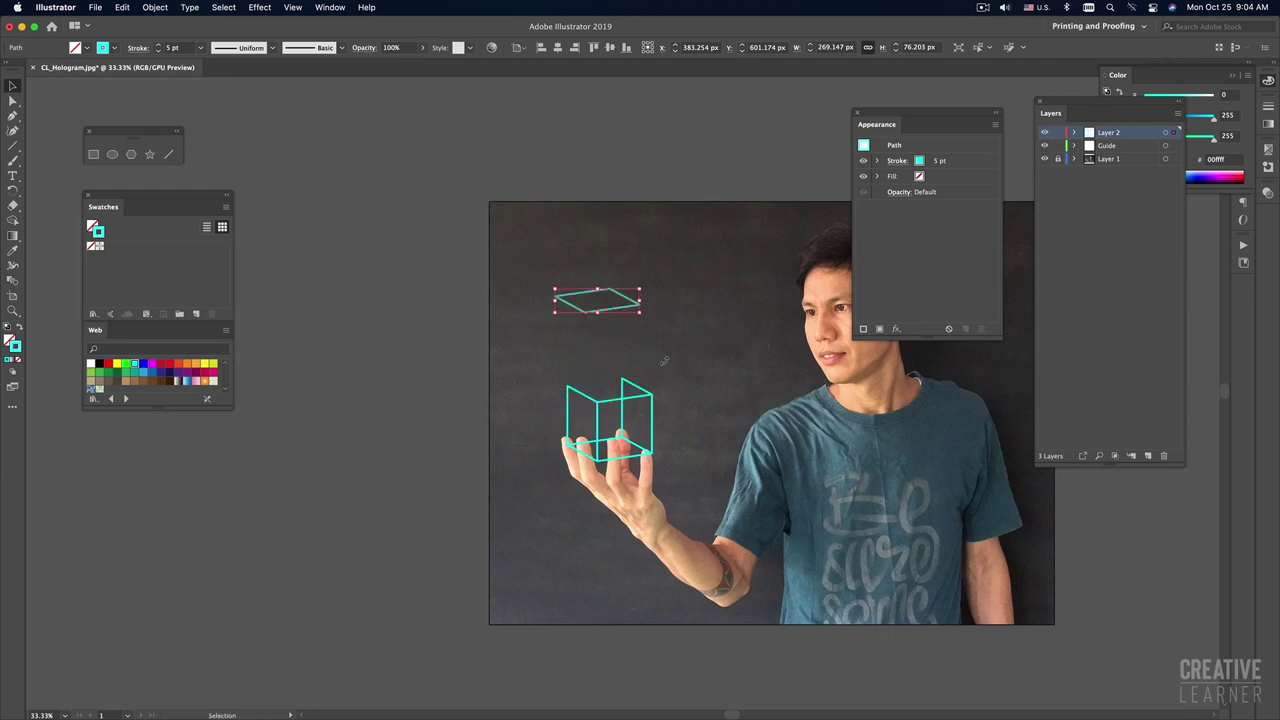
{"action": "key", "text": "super+z"}
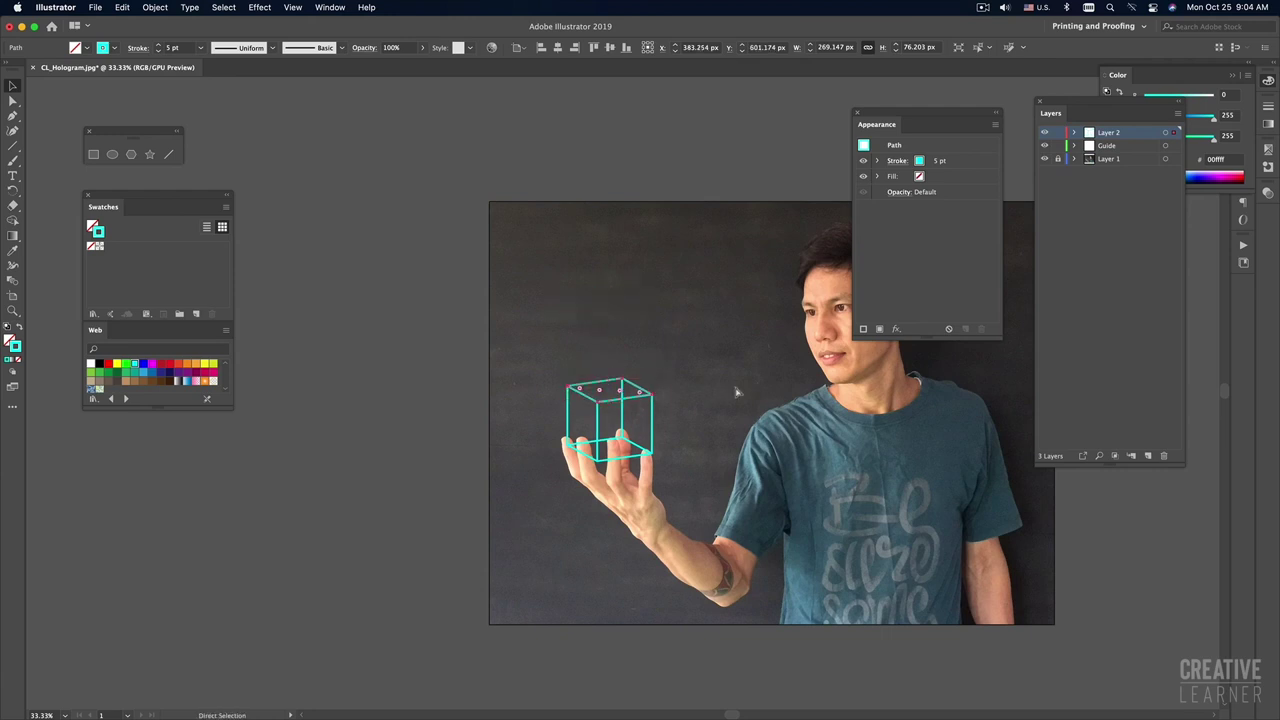
{"action": "left_click_drag", "start_coordinate": [583, 392], "coordinate": [541, 313]}
{"action": "key", "text": "super+z"}
{"action": "left_click", "coordinate": [262, 8]}
{"action": "mouse_move", "coordinate": [264, 149]}
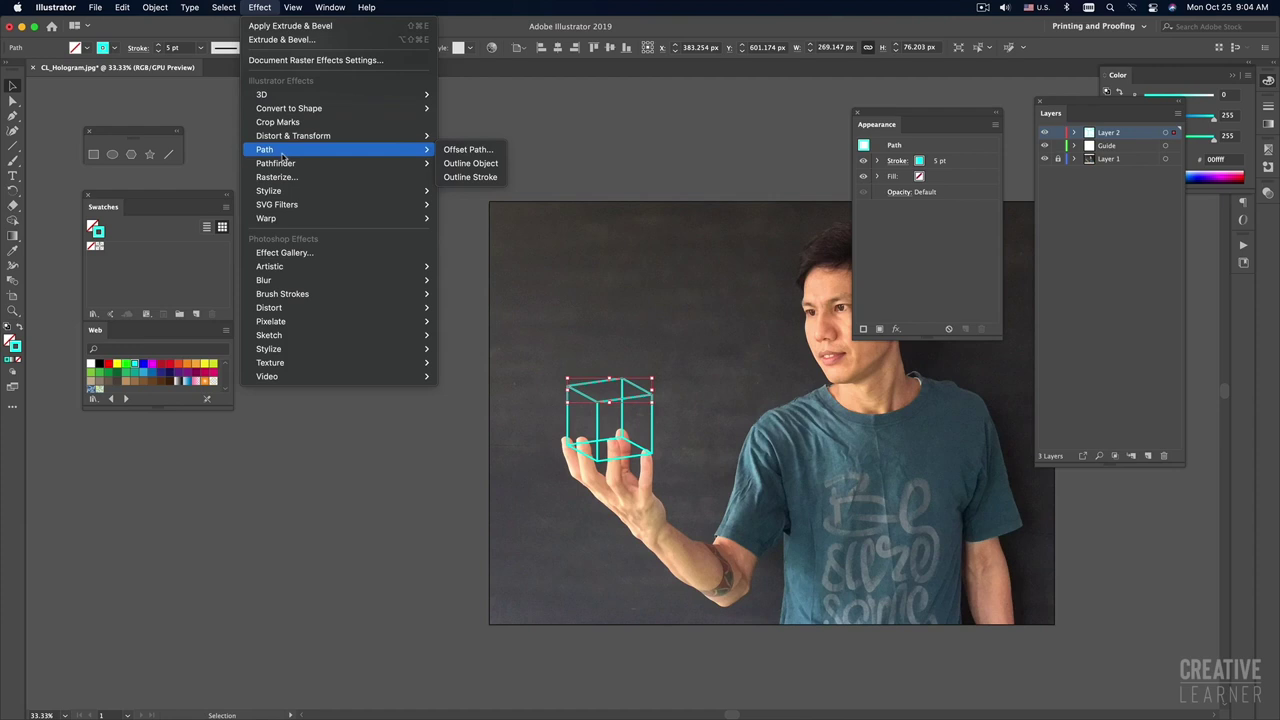
Step: Apply a -10 px Offset Path effect to the cube's top face, with Preview on
{"action": "left_click", "coordinate": [465, 150]}
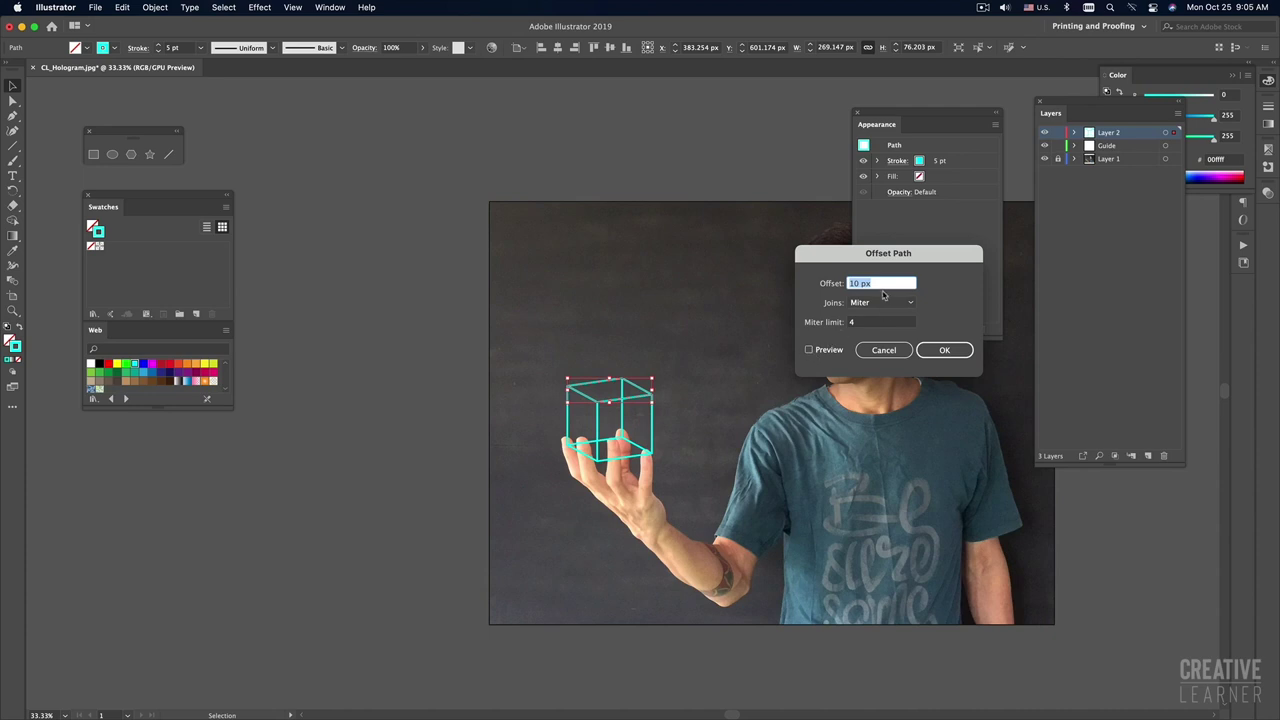
{"action": "left_click", "coordinate": [809, 350]}
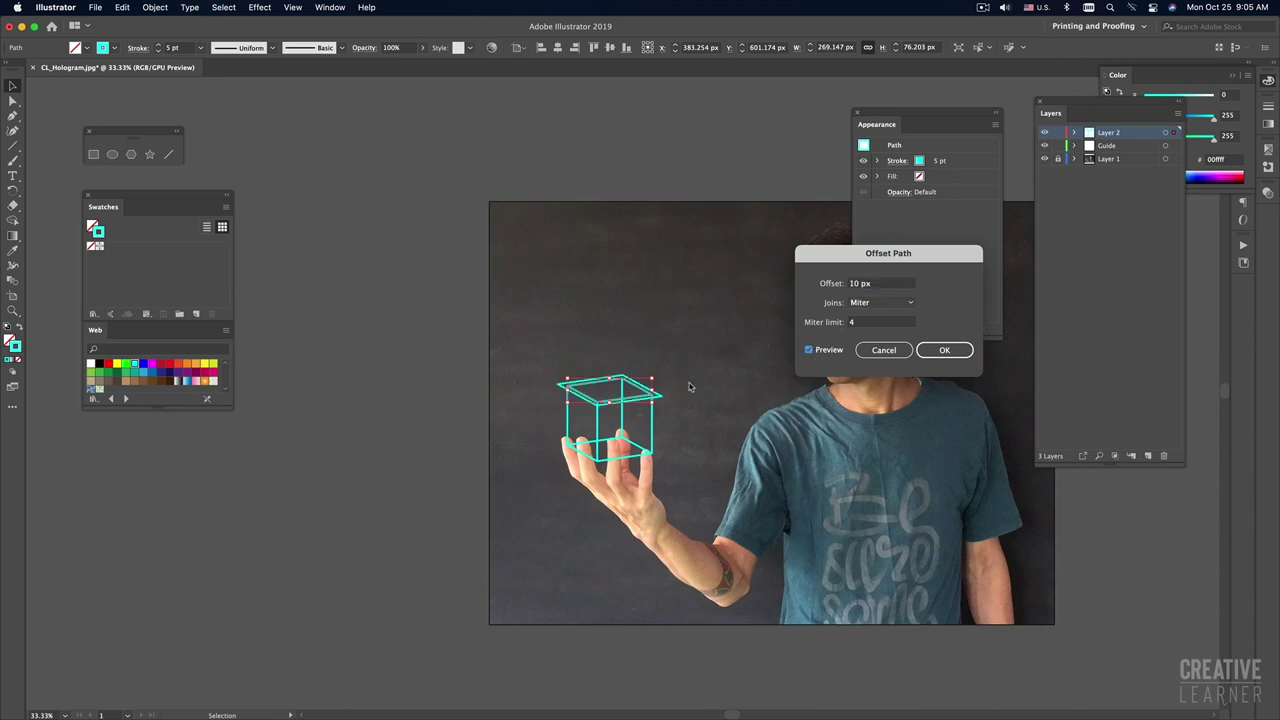
{"action": "left_click", "coordinate": [885, 283]}
{"action": "type", "text": "-10"}
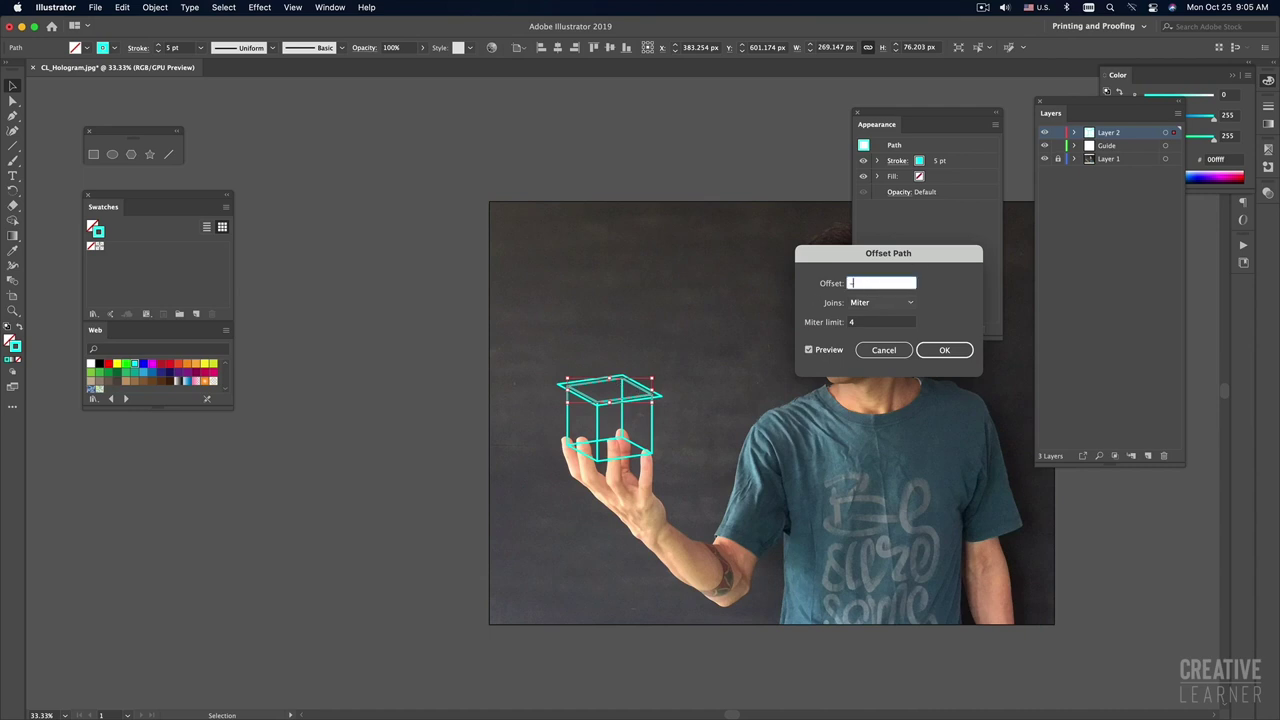
{"action": "left_click", "coordinate": [809, 350]}
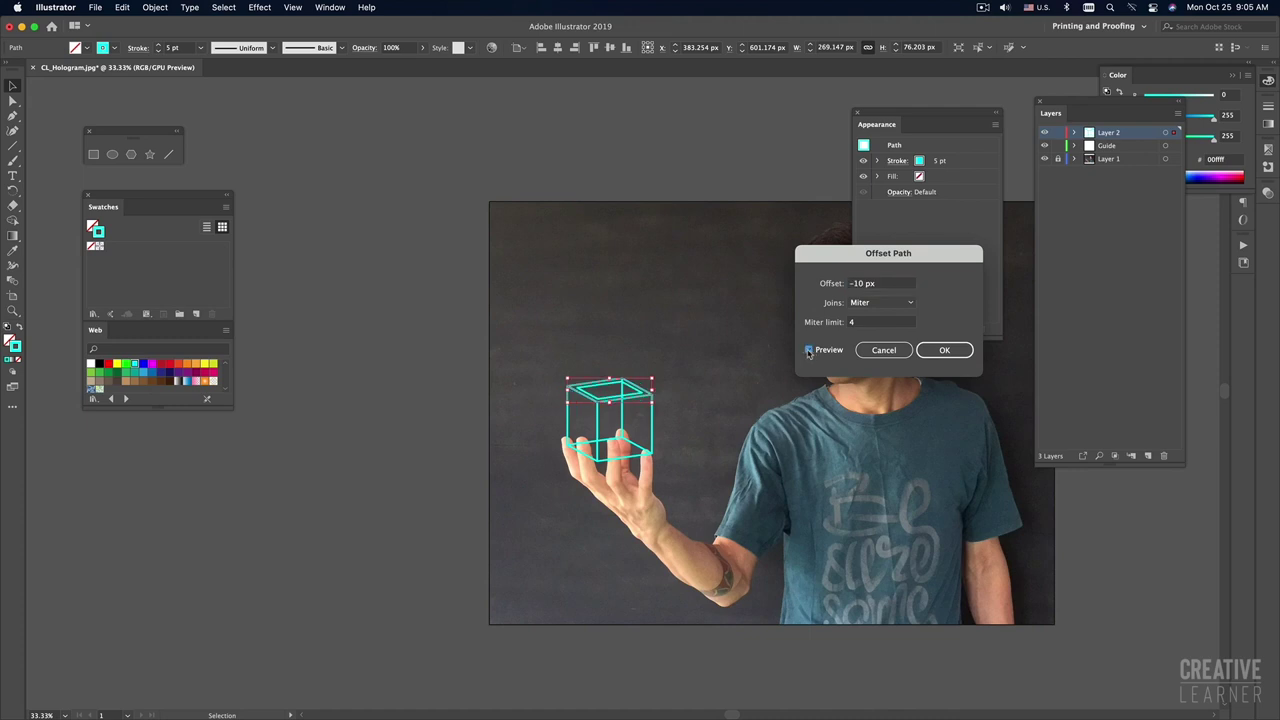
{"action": "left_click", "coordinate": [944, 350]}
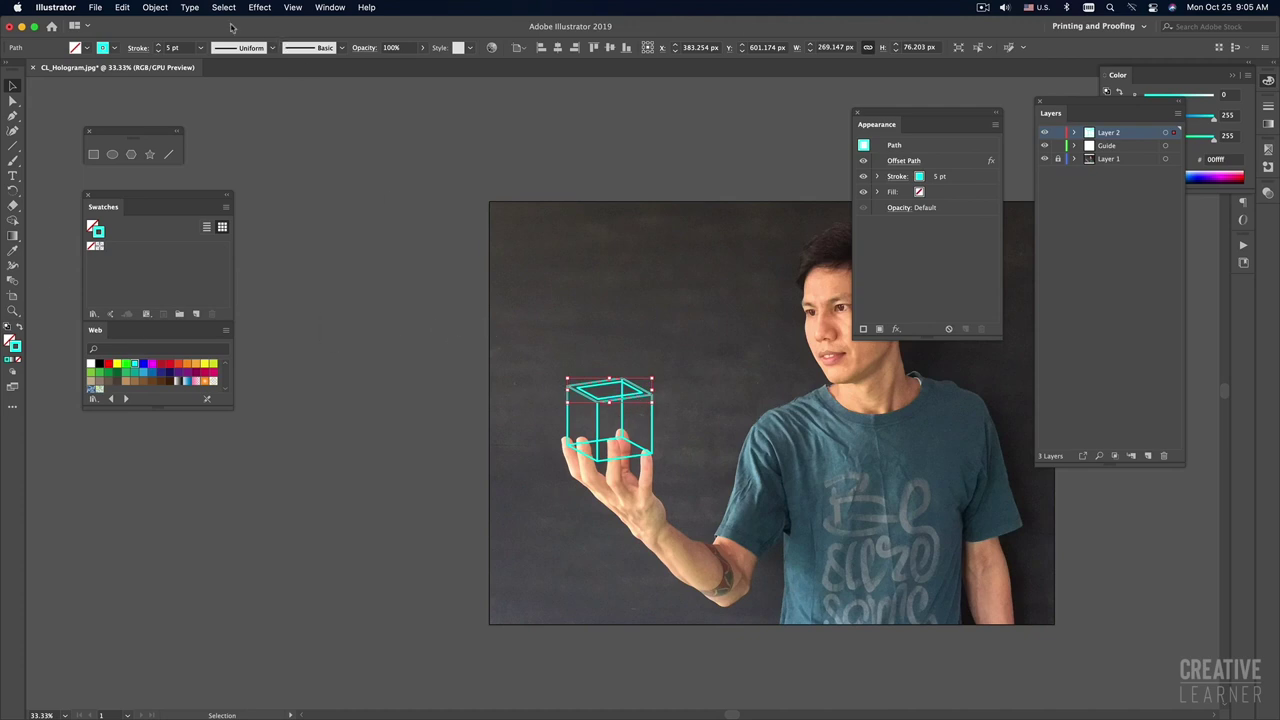
{"action": "left_click", "coordinate": [155, 7]}
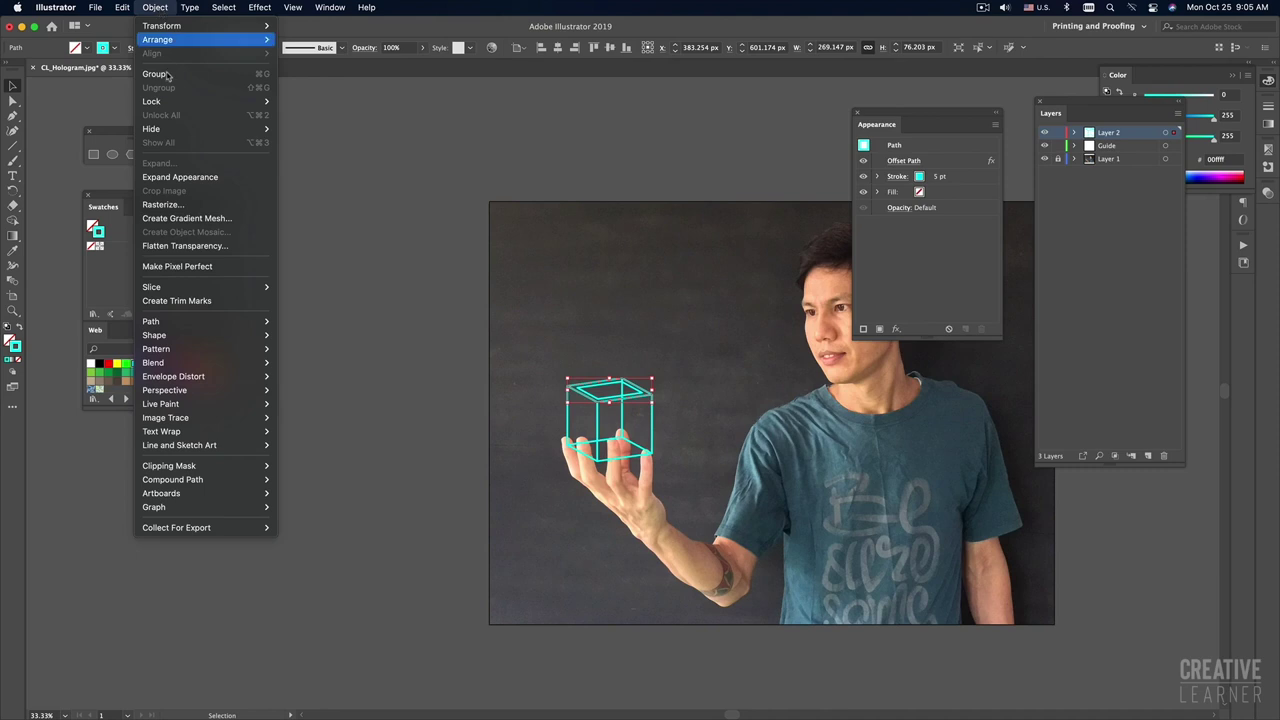
Step: Expand the offset appearance and swap fill and stroke so the inset top face is solid cyan
{"action": "left_click", "coordinate": [183, 178]}
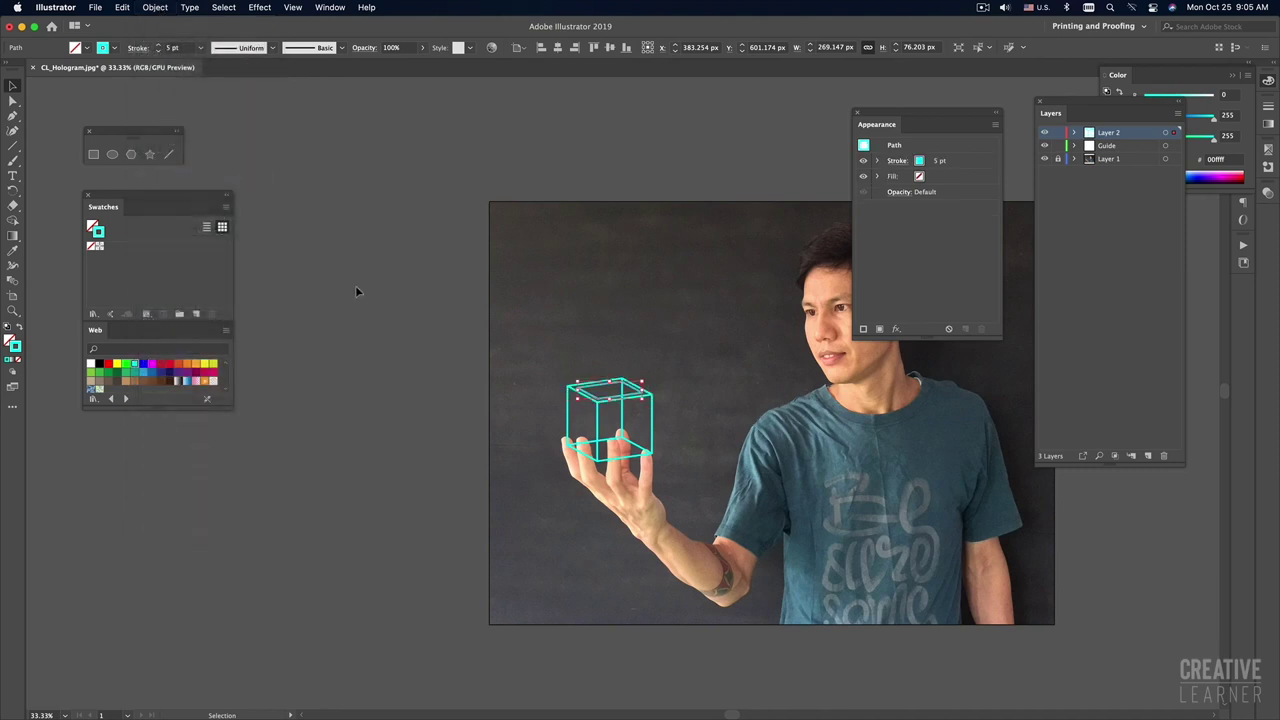
{"action": "key", "text": "shift+x"}
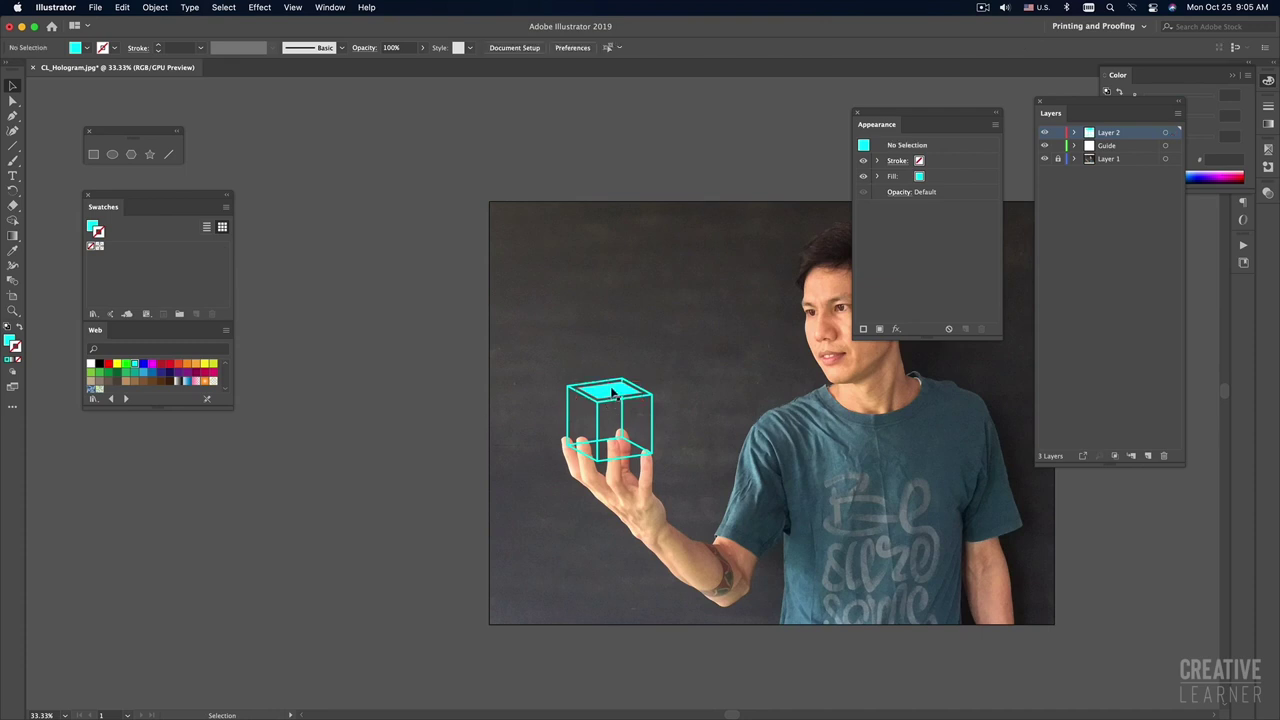
{"action": "left_click", "coordinate": [658, 202], "text": "shift"}
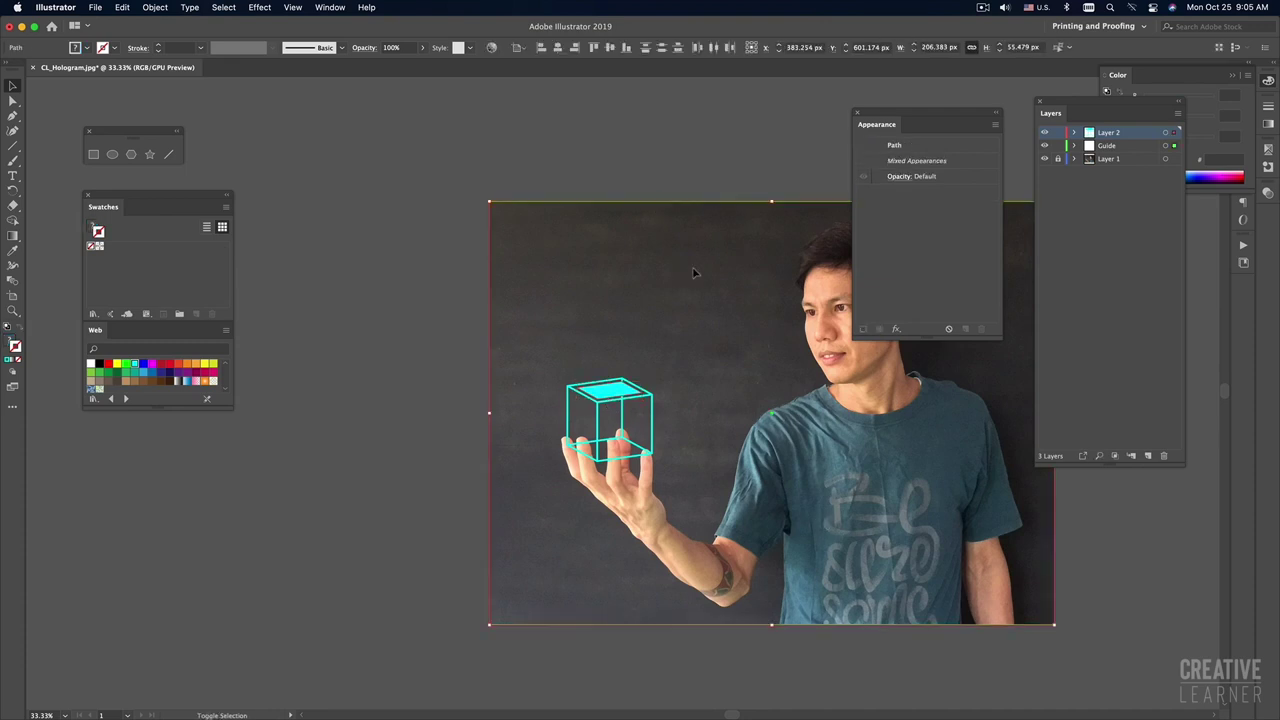
{"action": "key", "text": "a"}
{"action": "key", "text": "v"}
{"action": "left_click", "coordinate": [400, 400]}
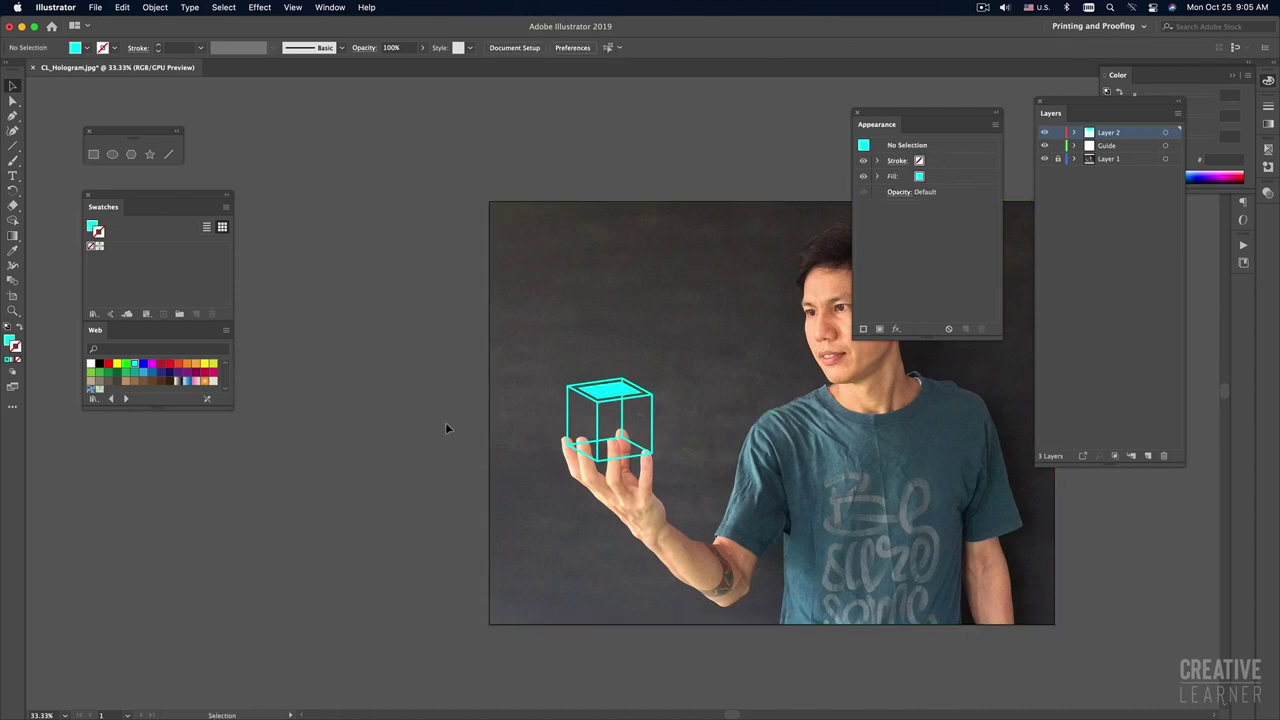
Step: Select the filled top face together with the photo frame and return to Photoshop
{"action": "left_click", "coordinate": [613, 392]}
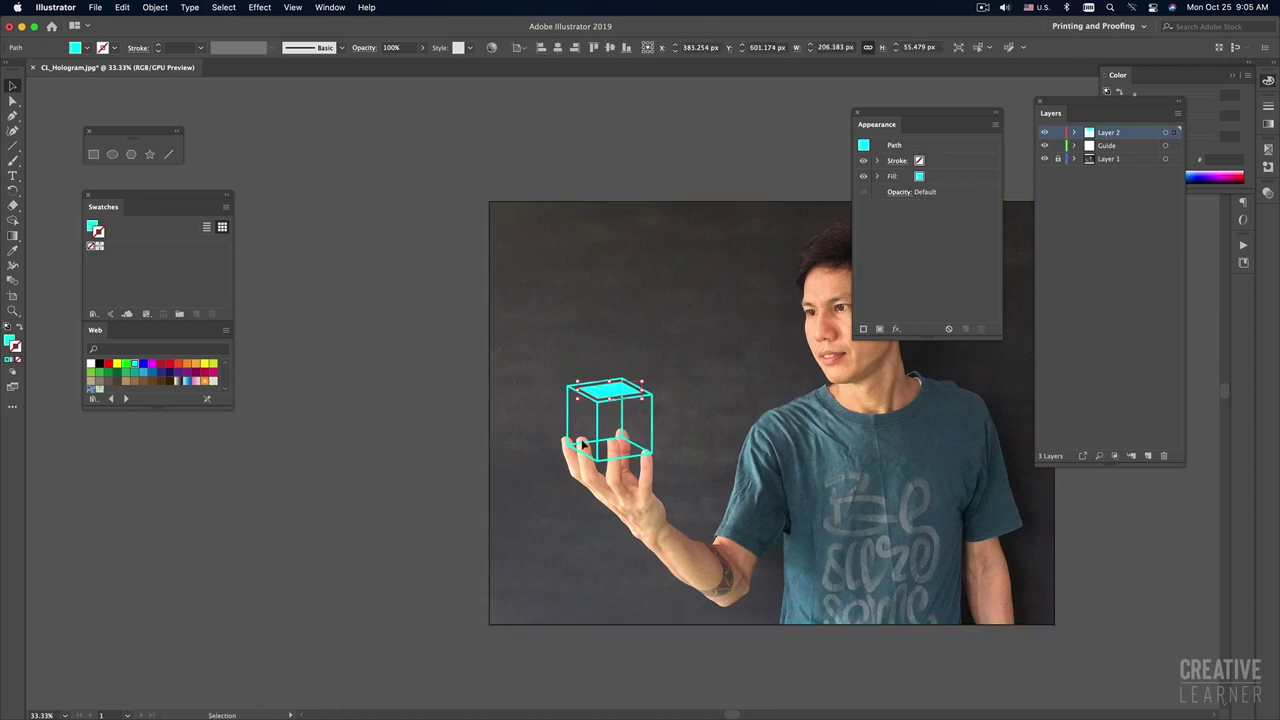
{"action": "left_click", "coordinate": [586, 205], "text": "shift"}
{"action": "key", "text": "a"}
{"action": "key", "text": "super+Tab"}
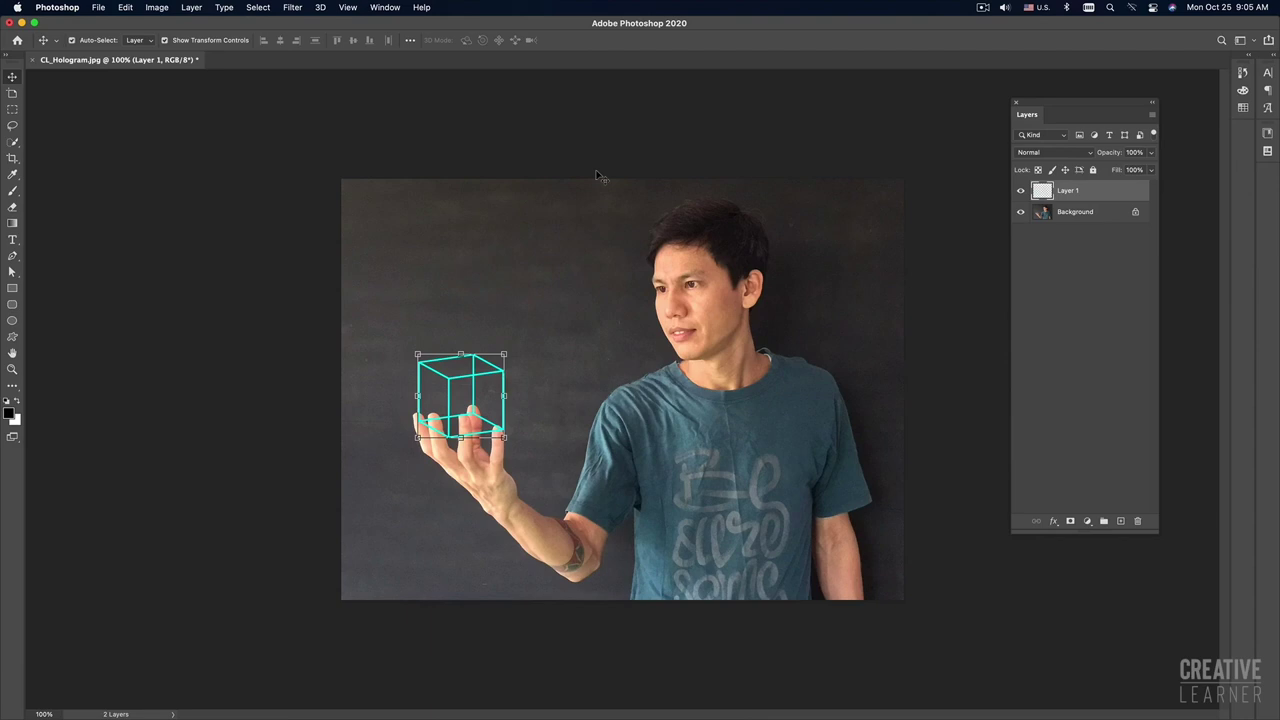
Step: Paste the cyan top face as pixels onto new Layer 2 and commit it over the cube
{"action": "key", "text": "super+v"}
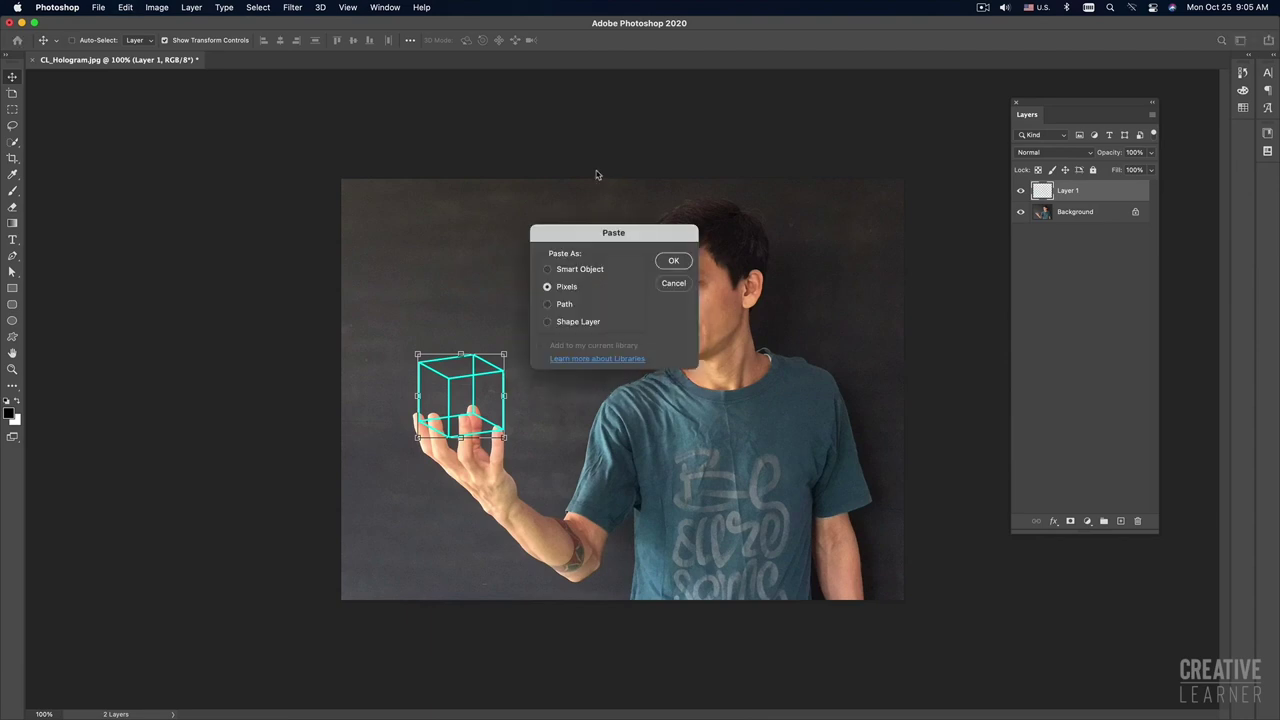
{"action": "key", "text": "Return"}
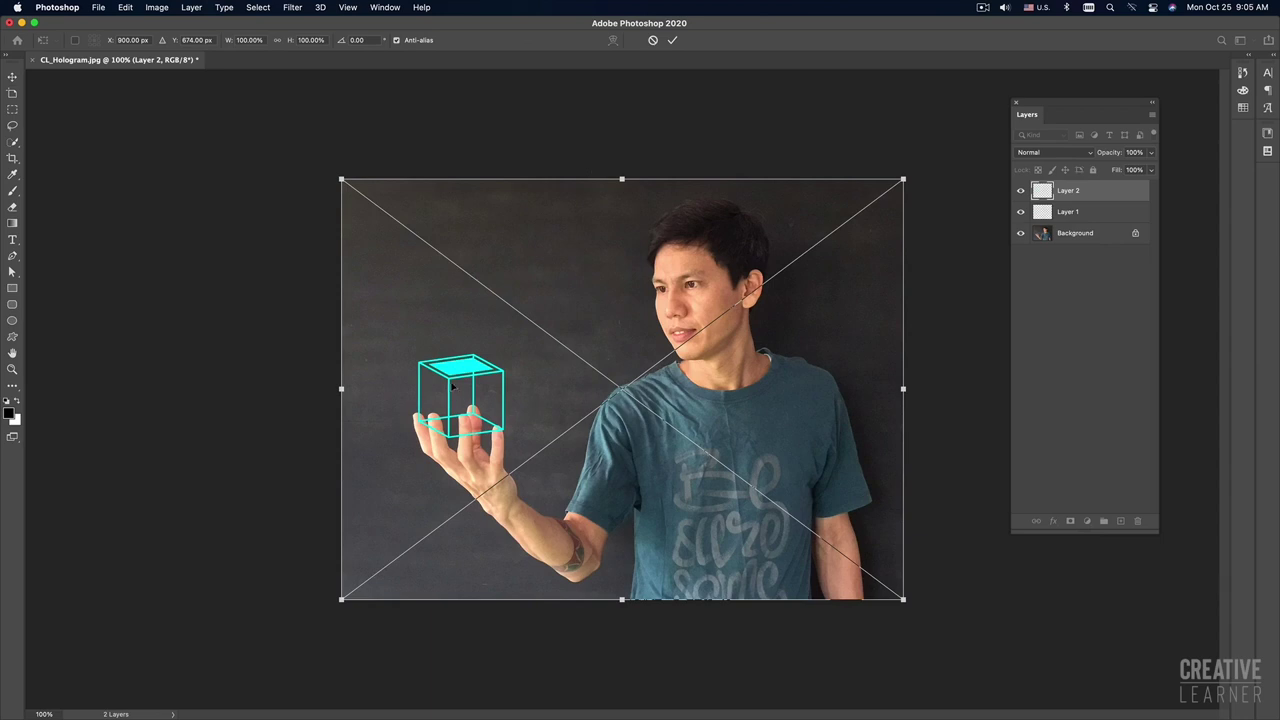
{"action": "key", "text": "Return"}
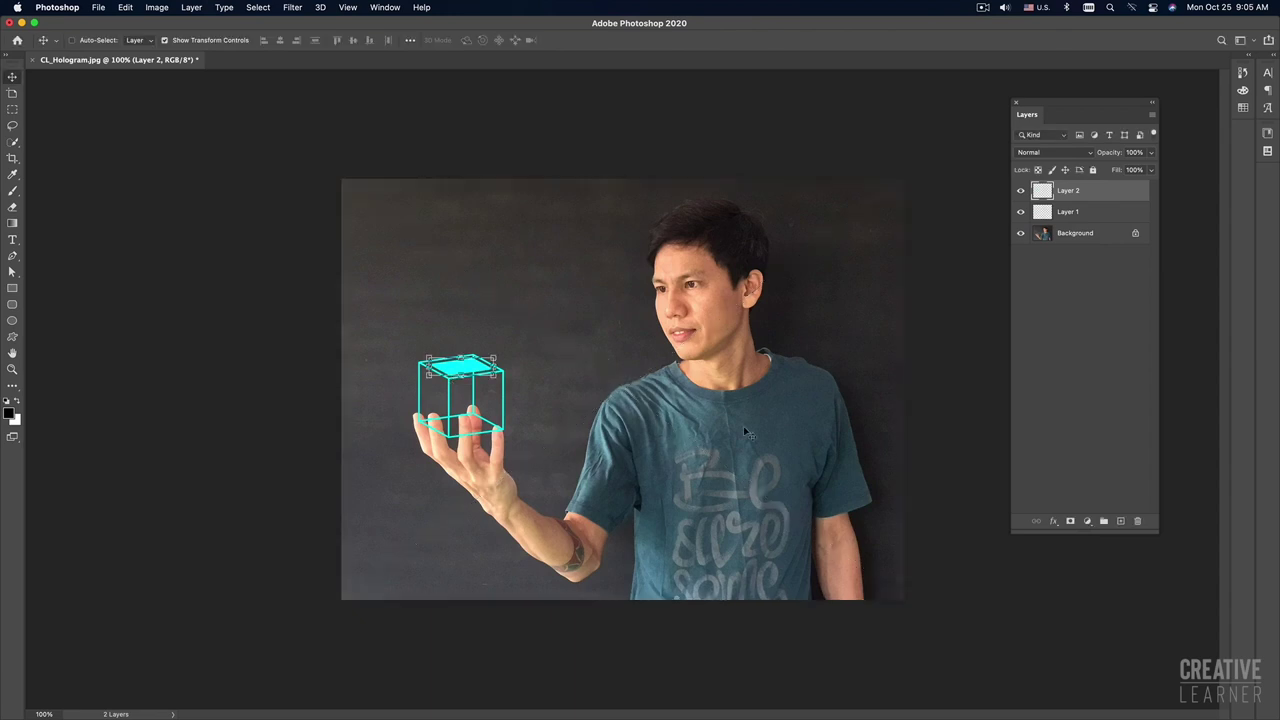
{"action": "left_click", "coordinate": [920, 422]}
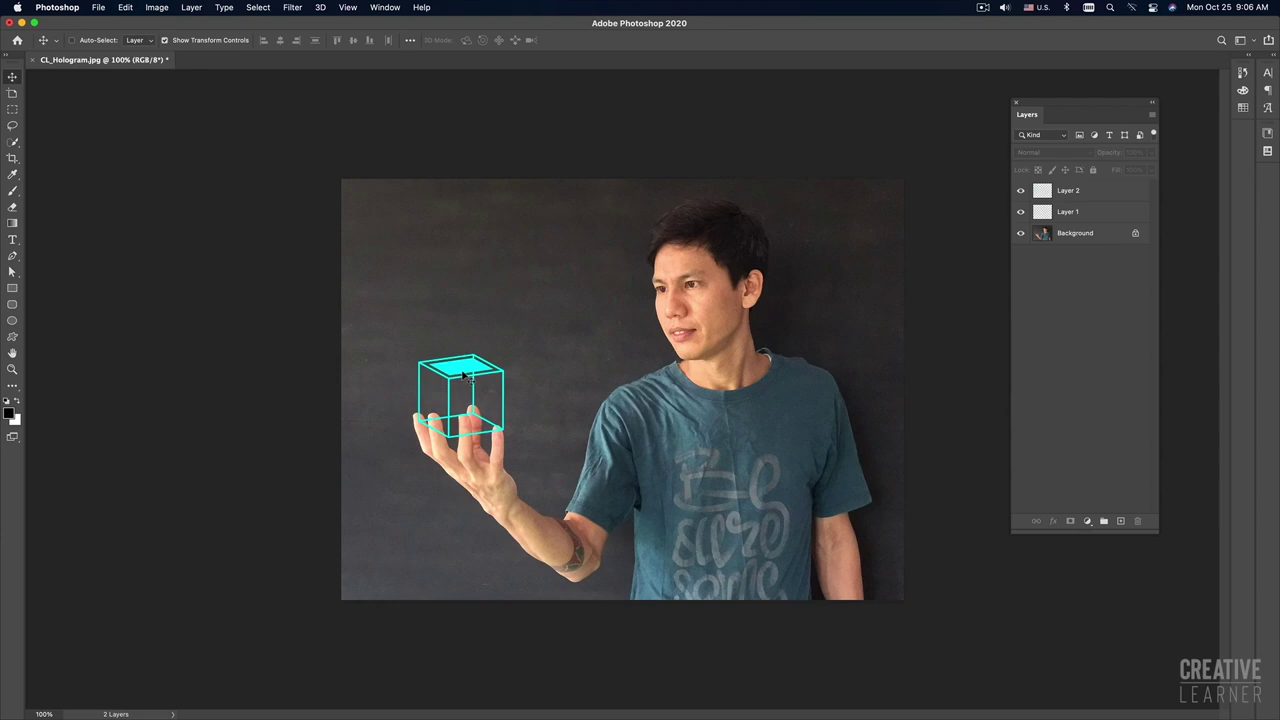
{"action": "left_click", "coordinate": [471, 376]}
Step: Add a layer mask to Layer 1 and paint out the cube edge over the finger with a small brush
{"action": "left_click", "coordinate": [900, 421]}
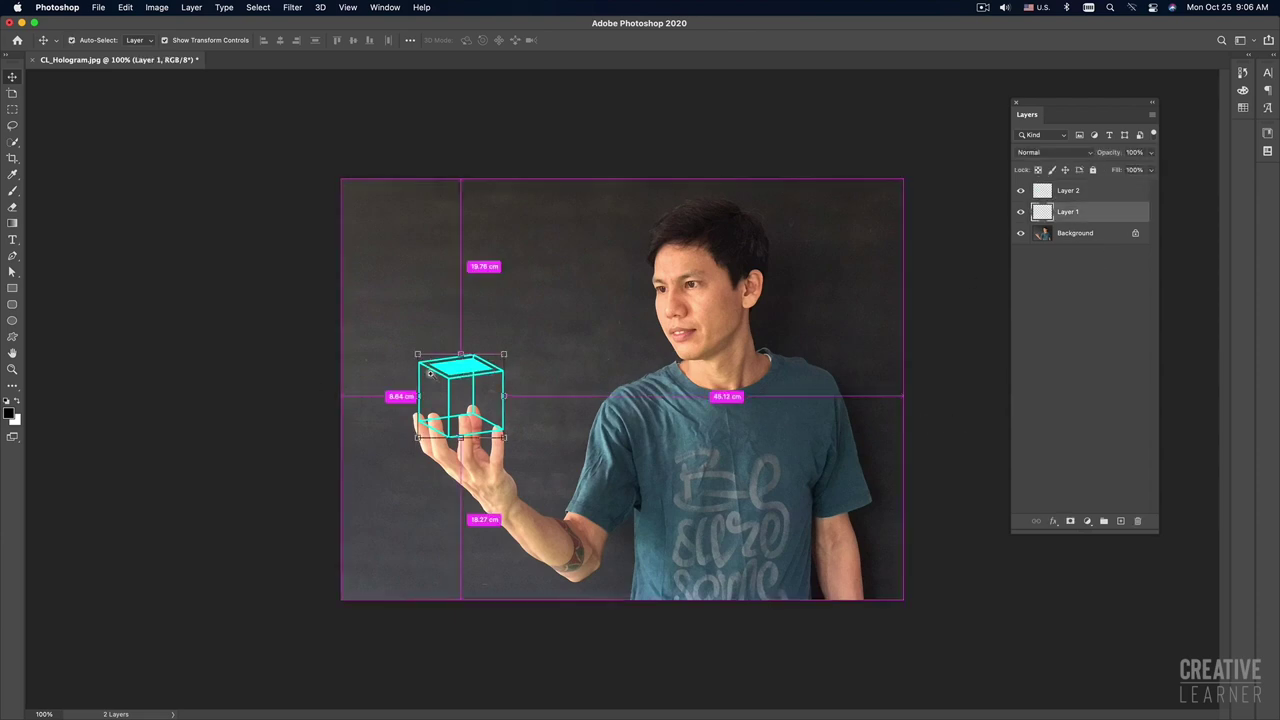
{"action": "scroll", "coordinate": [623, 358], "scroll_direction": "up", "scroll_amount": 1}
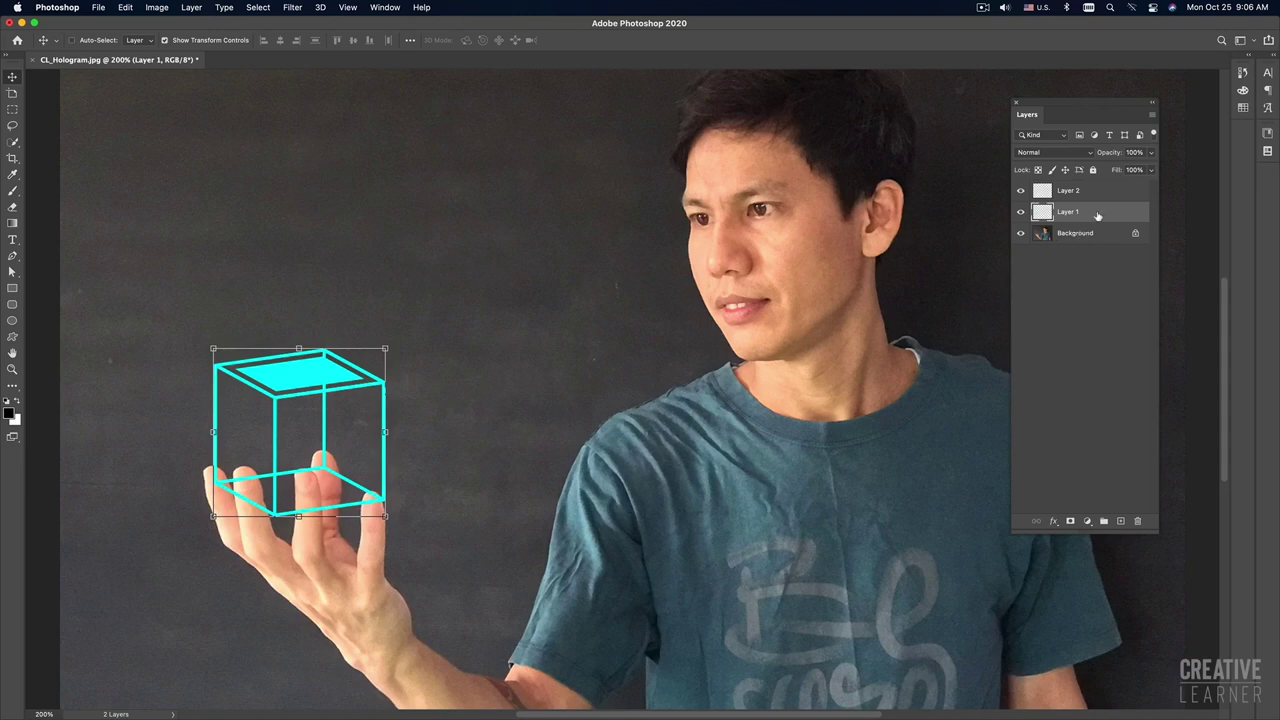
{"action": "scroll", "coordinate": [725, 360], "scroll_direction": "down", "scroll_amount": 1}
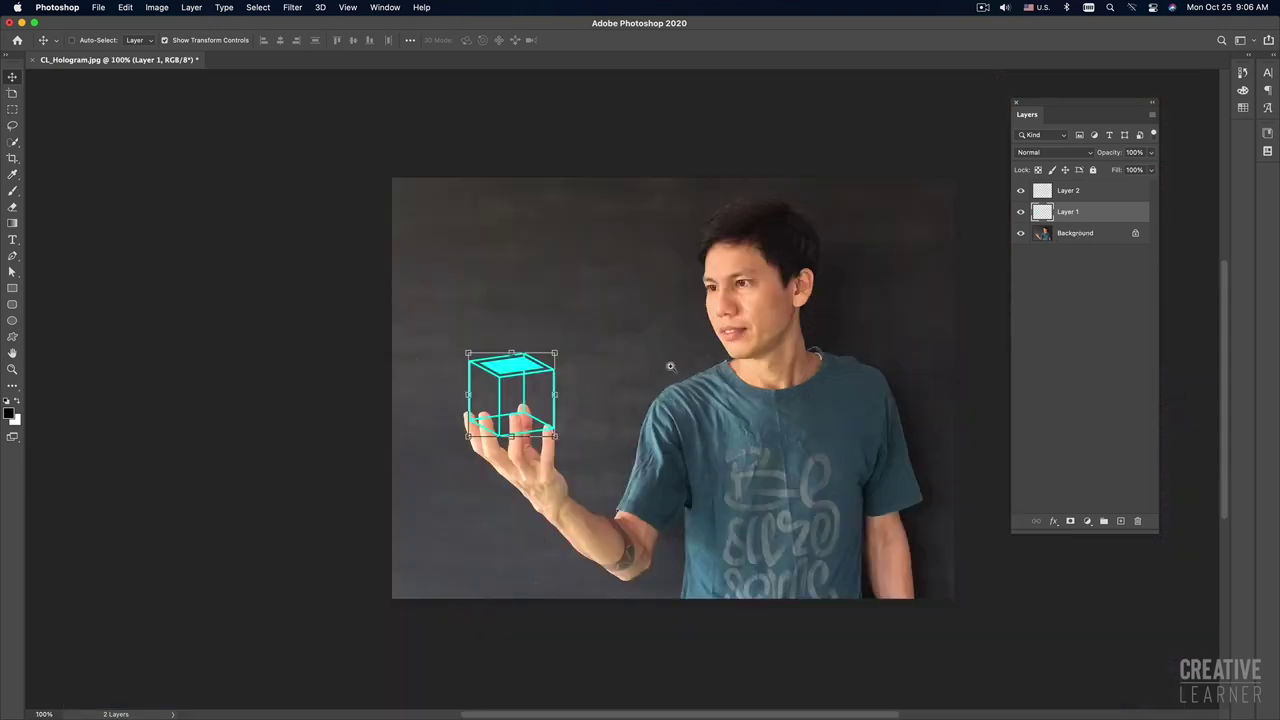
{"action": "scroll", "coordinate": [668, 366], "scroll_direction": "up", "scroll_amount": 1}
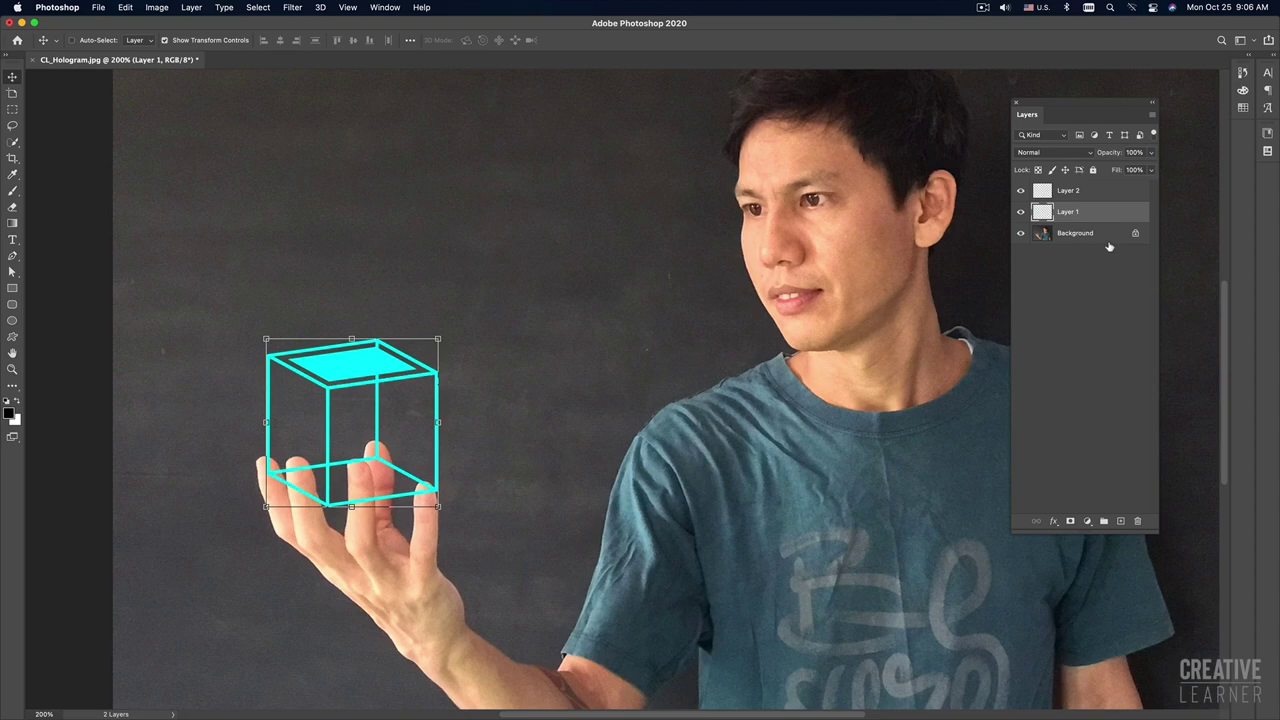
{"action": "left_click", "coordinate": [1070, 521]}
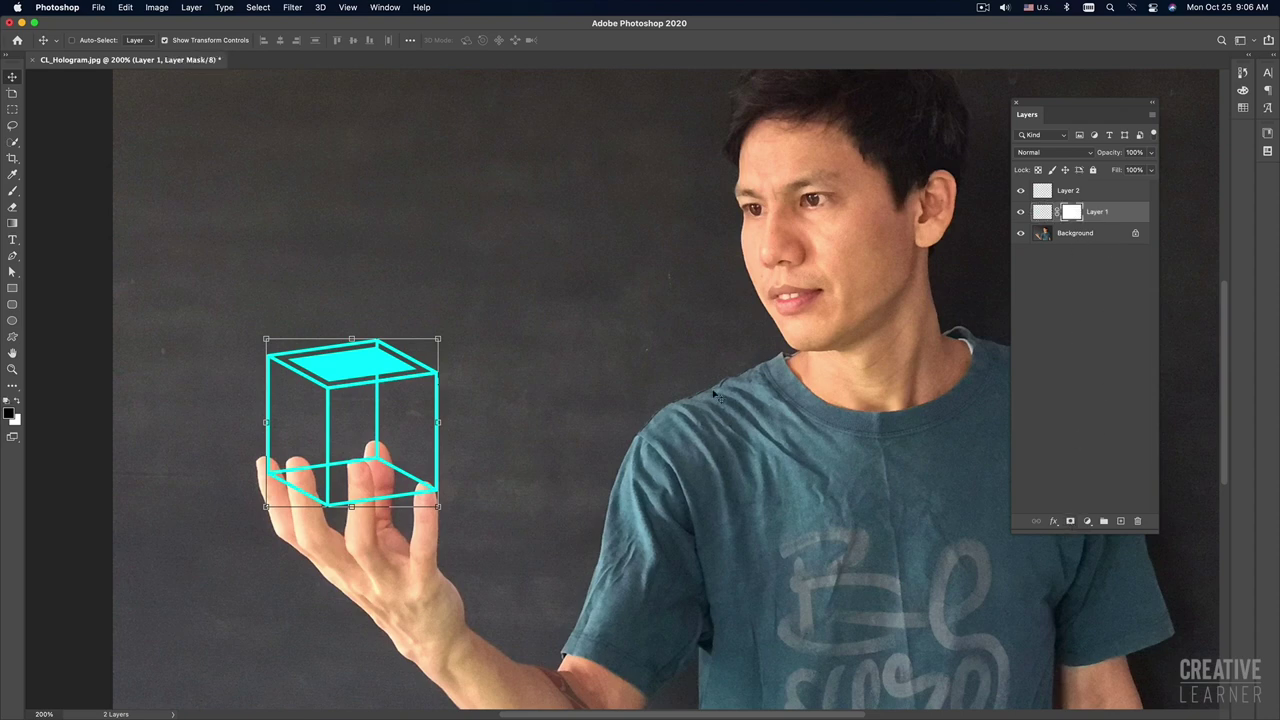
{"action": "key", "text": "b"}
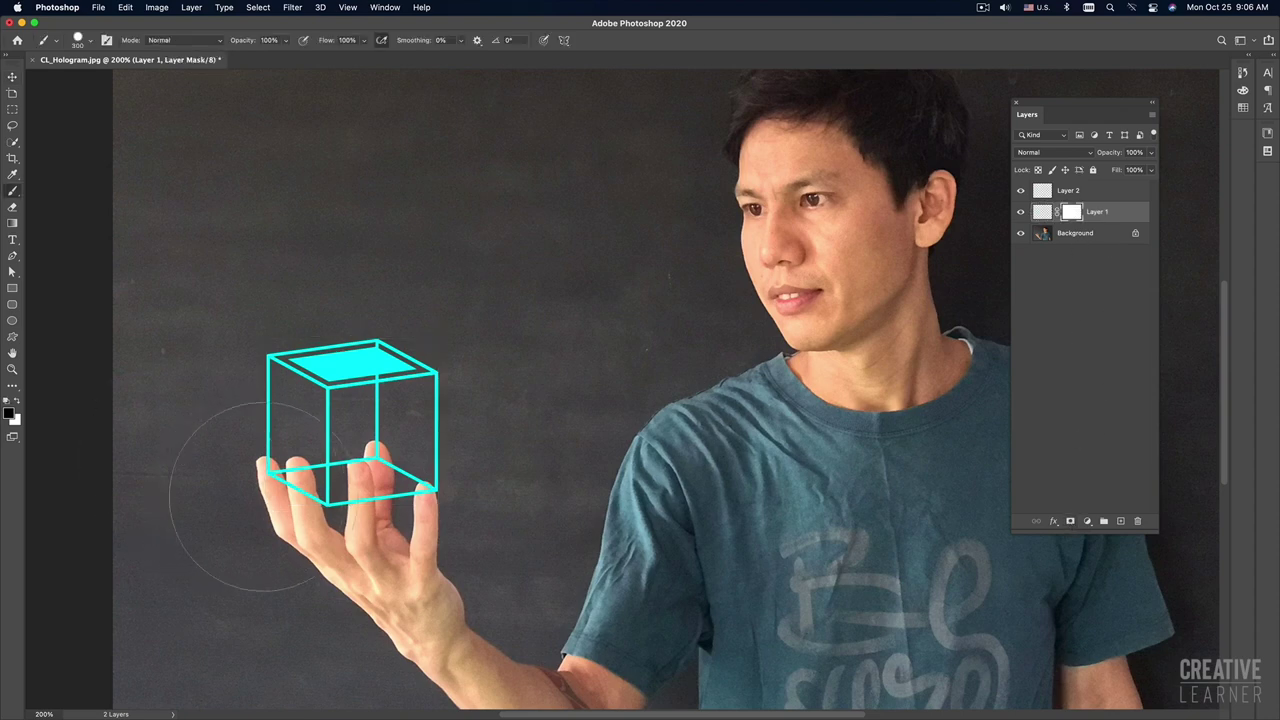
{"action": "key", "text": "bracketleft"}
{"action": "key", "text": "bracketleft"}
{"action": "key", "text": "bracketleft"}
{"action": "key", "text": "bracketleft"}
{"action": "left_click_drag", "start_coordinate": [350, 497], "coordinate": [362, 500]}
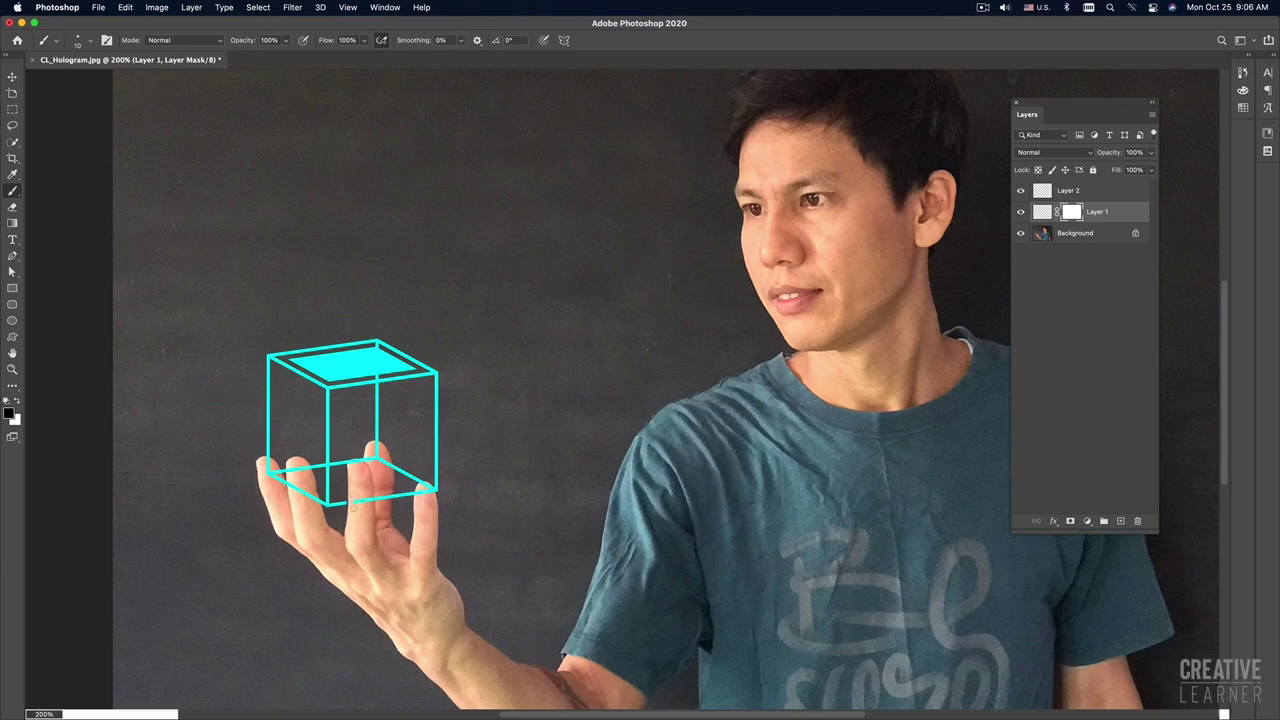
{"action": "key", "text": "bracketright"}
{"action": "key", "text": "bracketright"}
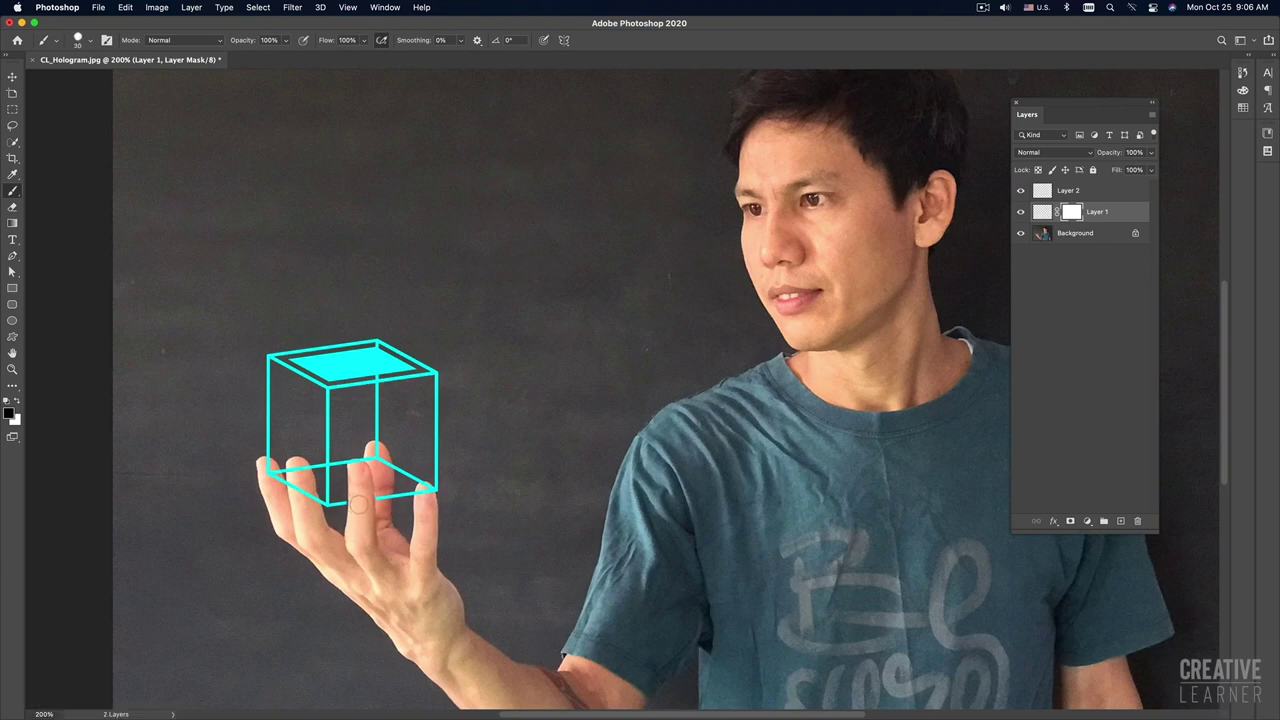
{"action": "key", "text": "x"}
{"action": "key", "text": "bracketleft"}
Step: Paint black on Layer 1's mask over each fingertip to hide the cube's lower edges
{"action": "key", "text": "x"}
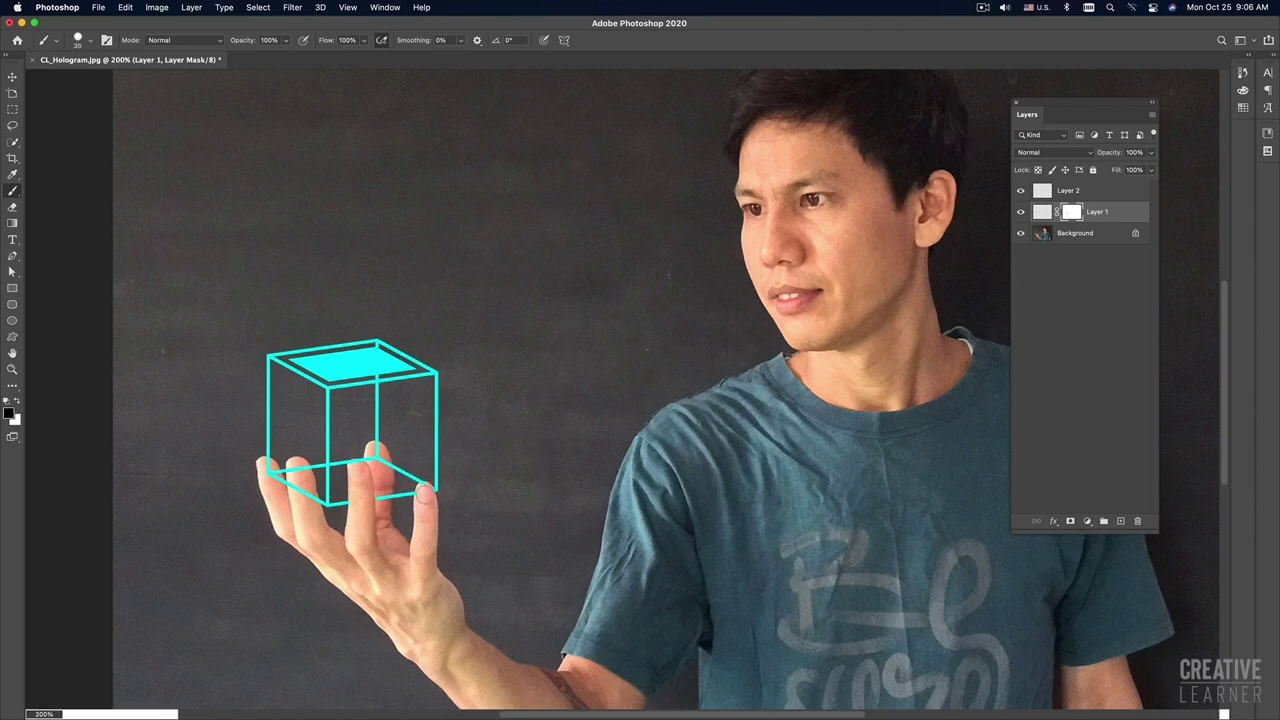
{"action": "scroll", "coordinate": [422, 496], "scroll_direction": "up", "scroll_amount": 1}
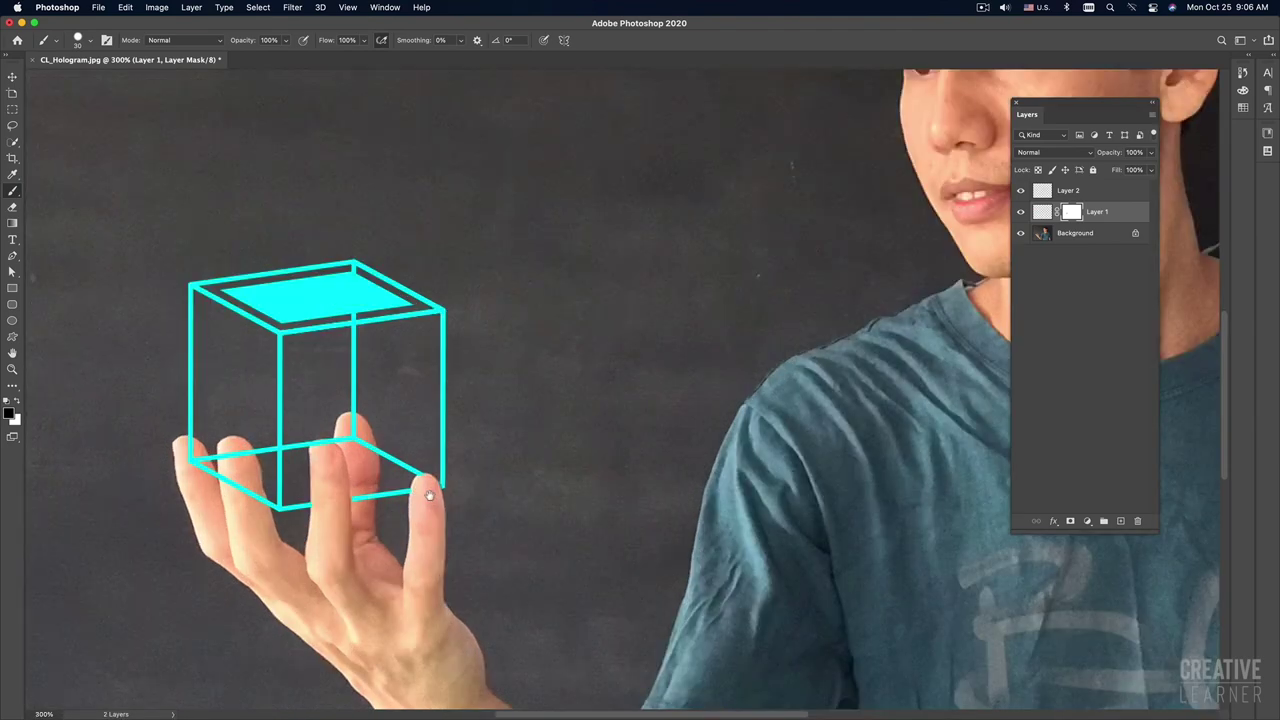
{"action": "left_click_drag", "start_coordinate": [424, 489], "coordinate": [422, 505]}
{"action": "mouse_move", "coordinate": [240, 486]}
{"action": "left_mouse_down"}
{"action": "mouse_move", "coordinate": [258, 500]}
{"action": "mouse_move", "coordinate": [231, 478]}
{"action": "mouse_move", "coordinate": [230, 450]}
{"action": "left_mouse_up"}
{"action": "left_click_drag", "start_coordinate": [188, 456], "coordinate": [198, 462]}
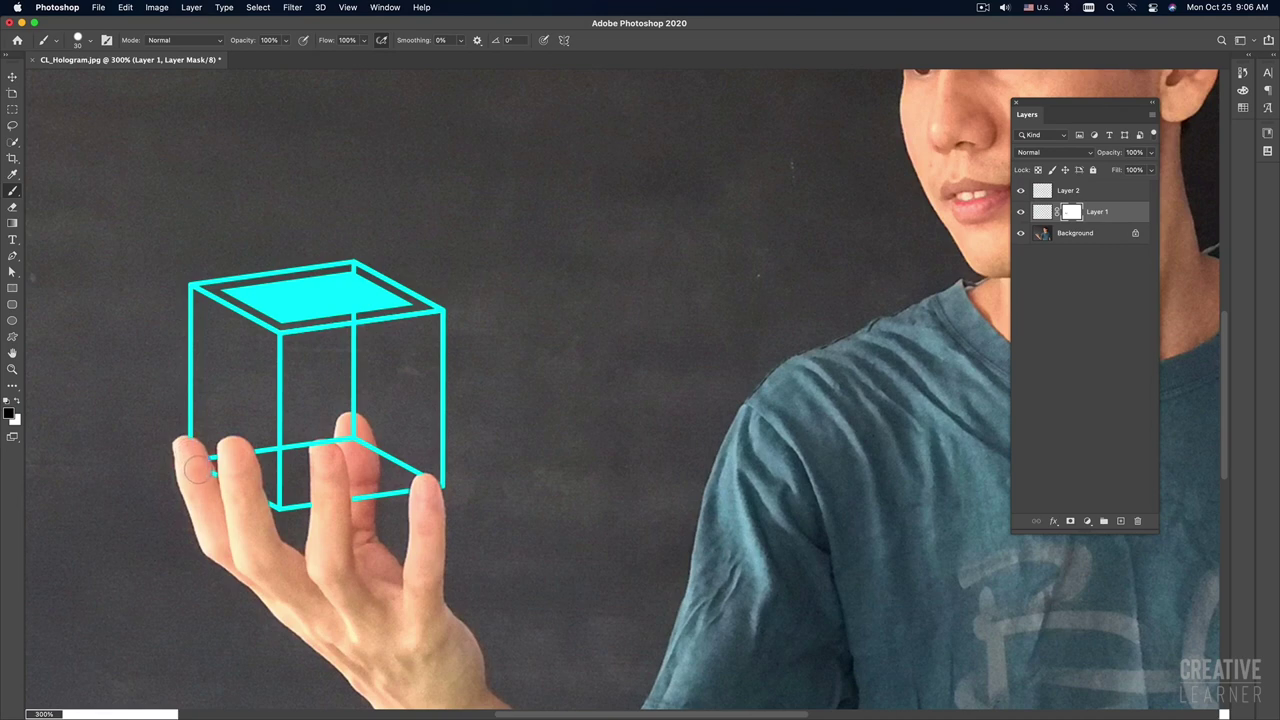
{"action": "left_click_drag", "start_coordinate": [200, 478], "coordinate": [185, 458]}
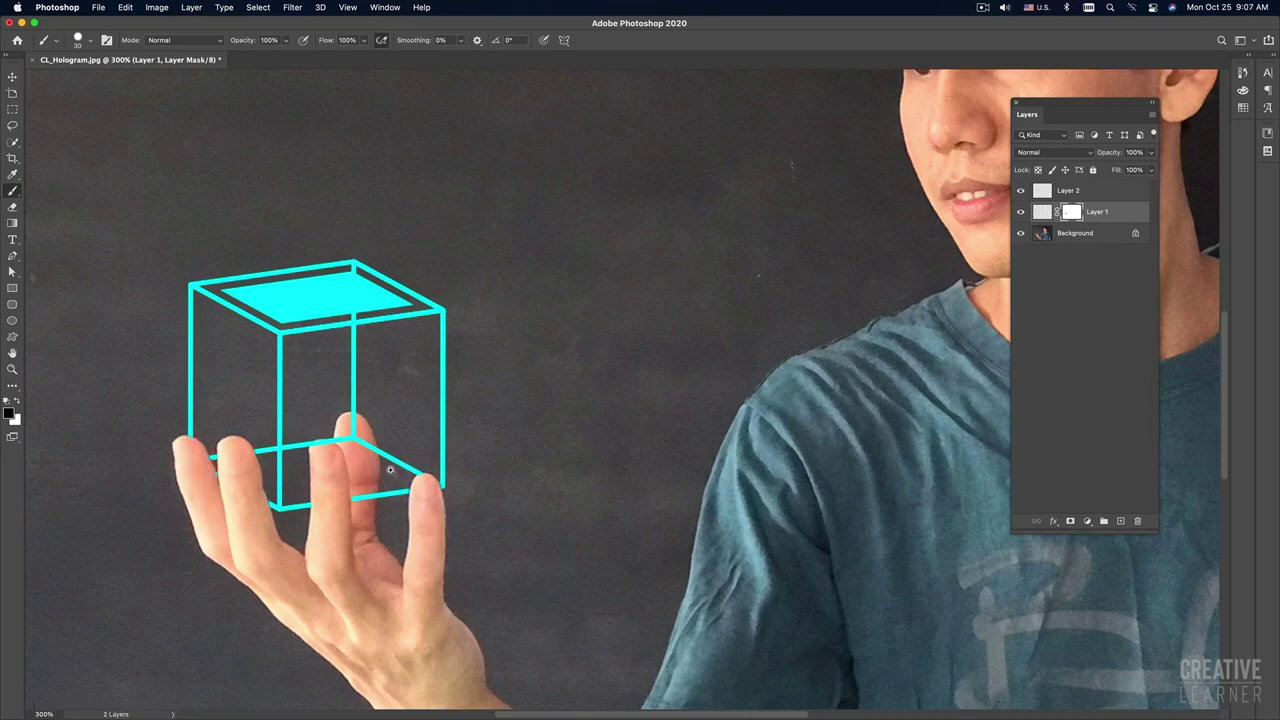
Step: Fit the whole photo in view to review the masked fingertips
{"action": "key", "text": "super+1"}
{"action": "scroll", "coordinate": [380, 470], "scroll_direction": "up", "scroll_amount": 2}
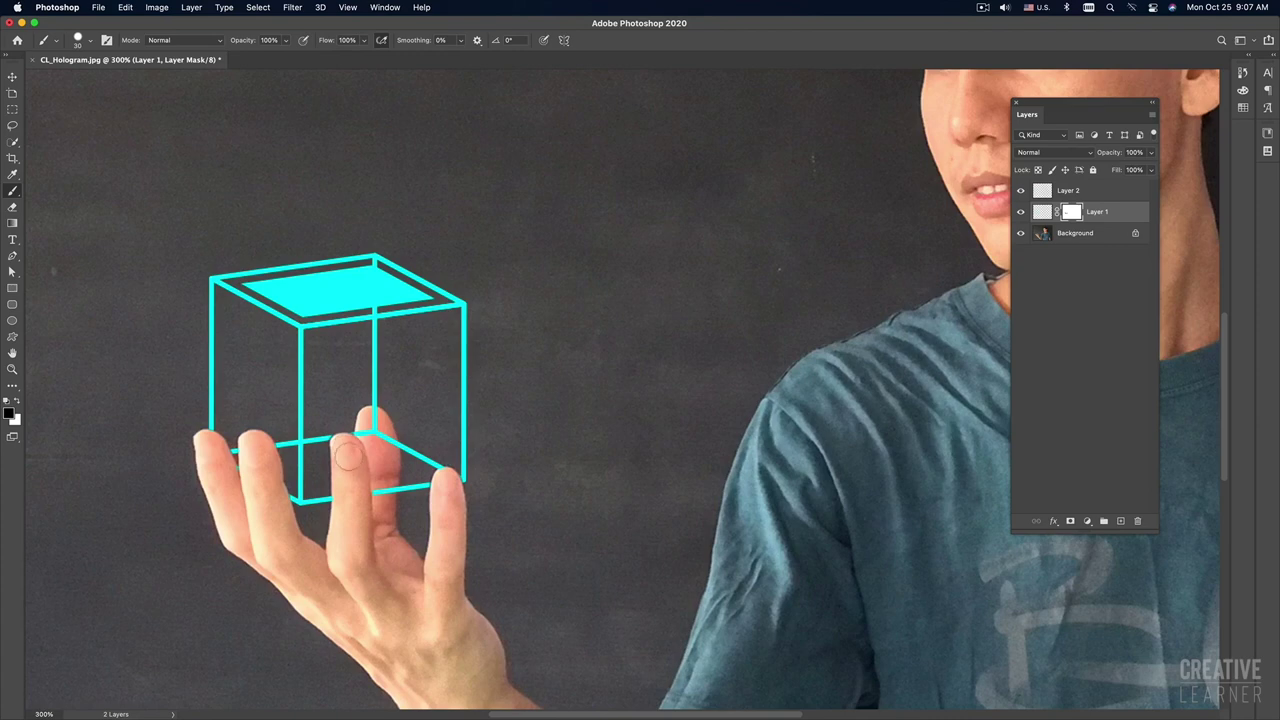
{"action": "scroll", "coordinate": [365, 462], "scroll_direction": "down", "scroll_amount": 2}
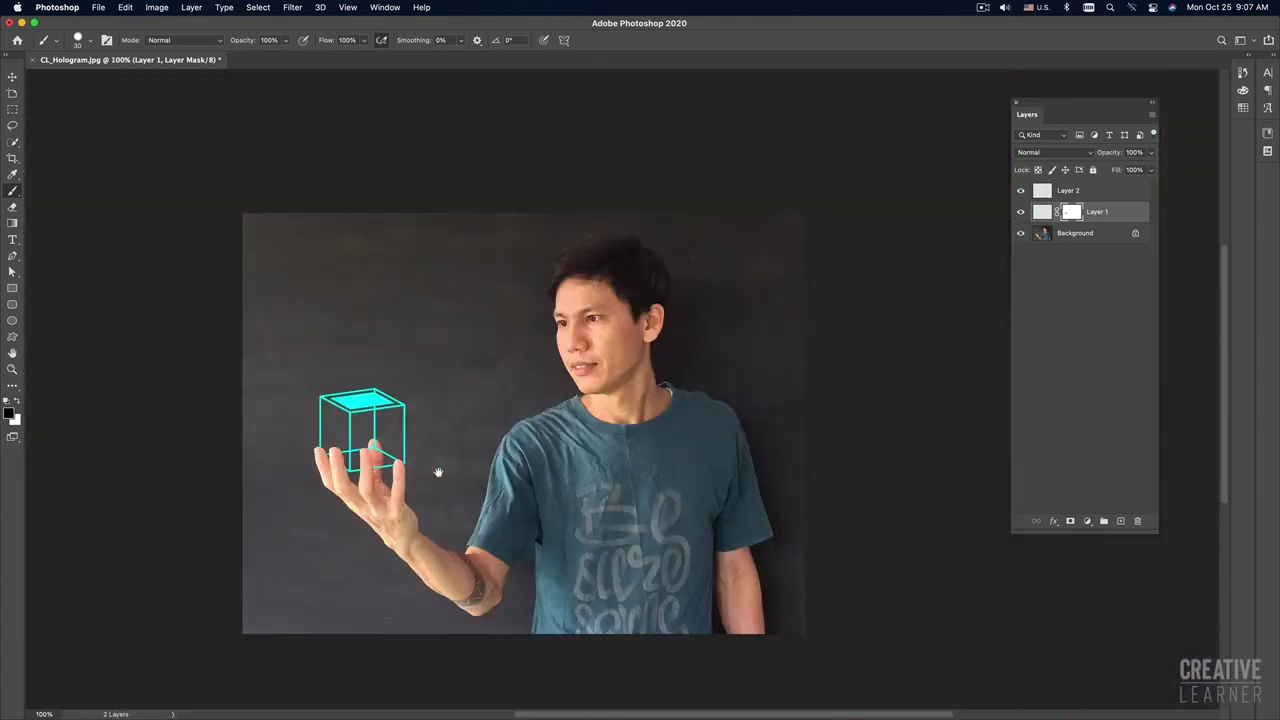
{"action": "scroll", "coordinate": [386, 466], "scroll_direction": "up", "scroll_amount": 1}
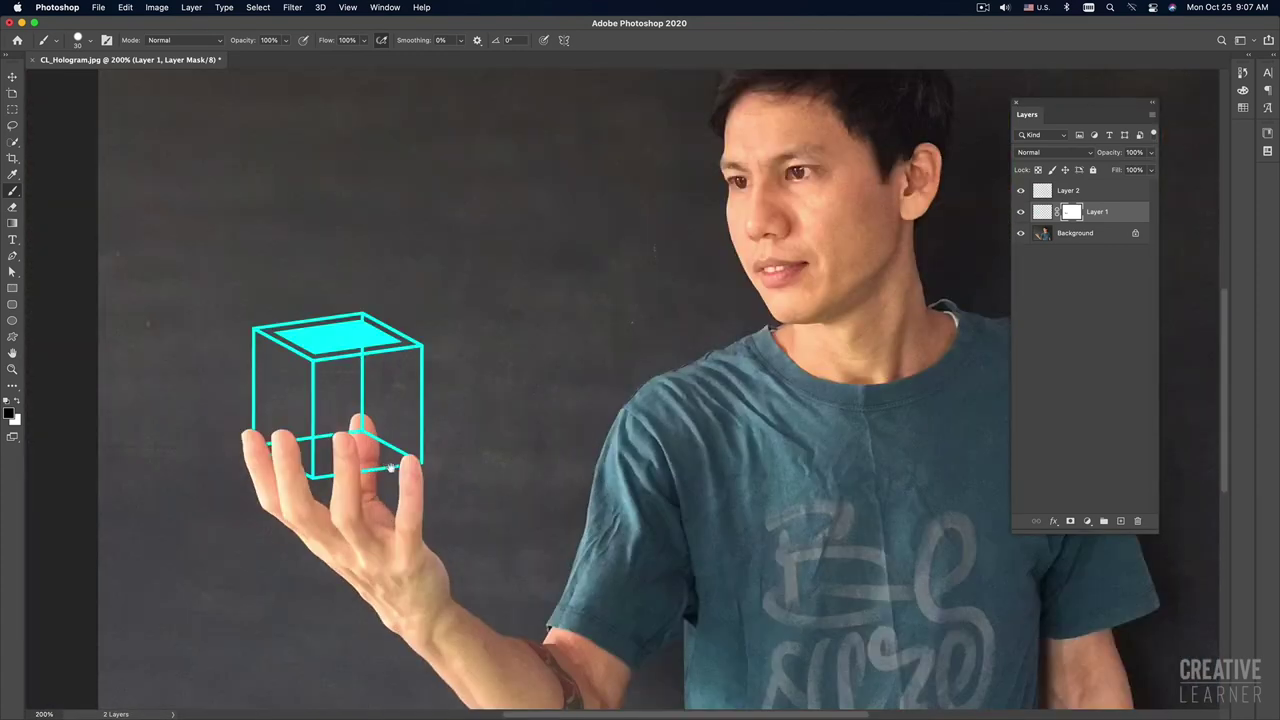
{"action": "scroll", "coordinate": [378, 450], "scroll_direction": "down", "scroll_amount": 2}
{"action": "key", "text": "v"}
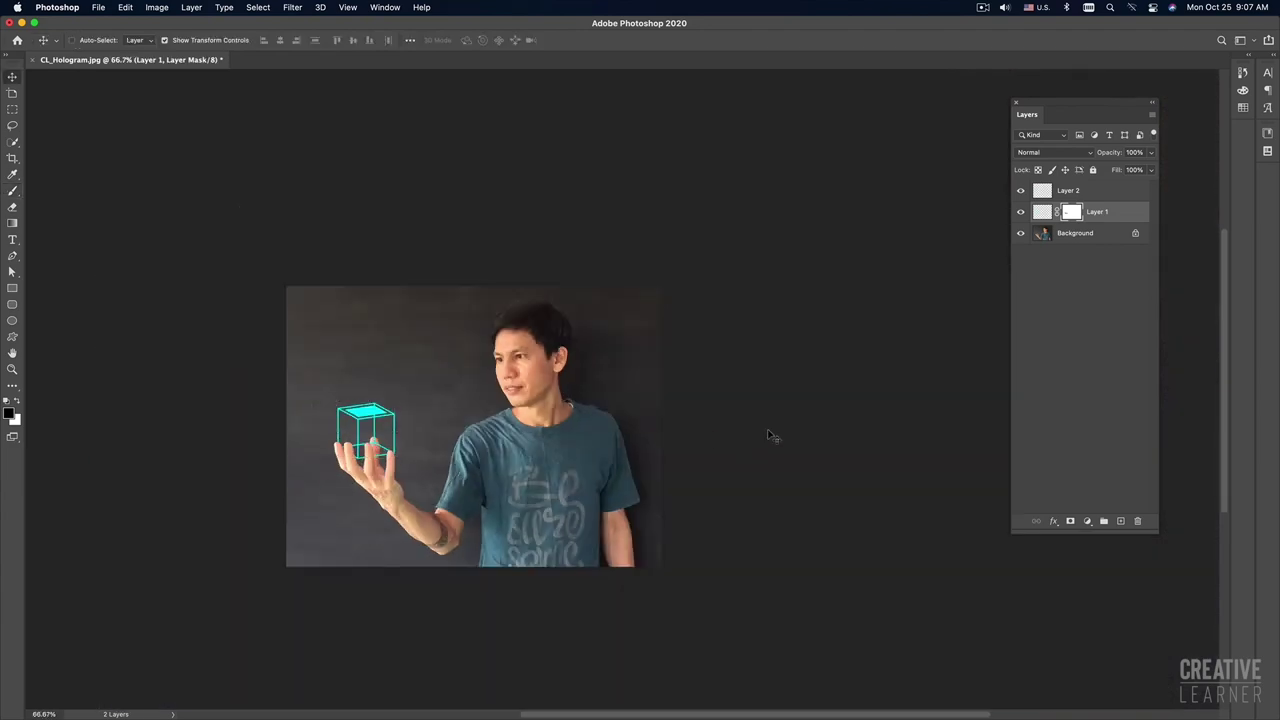
Step: Make Layer 2 the active layer and switch back to Illustrator
{"action": "left_click", "coordinate": [1095, 197]}
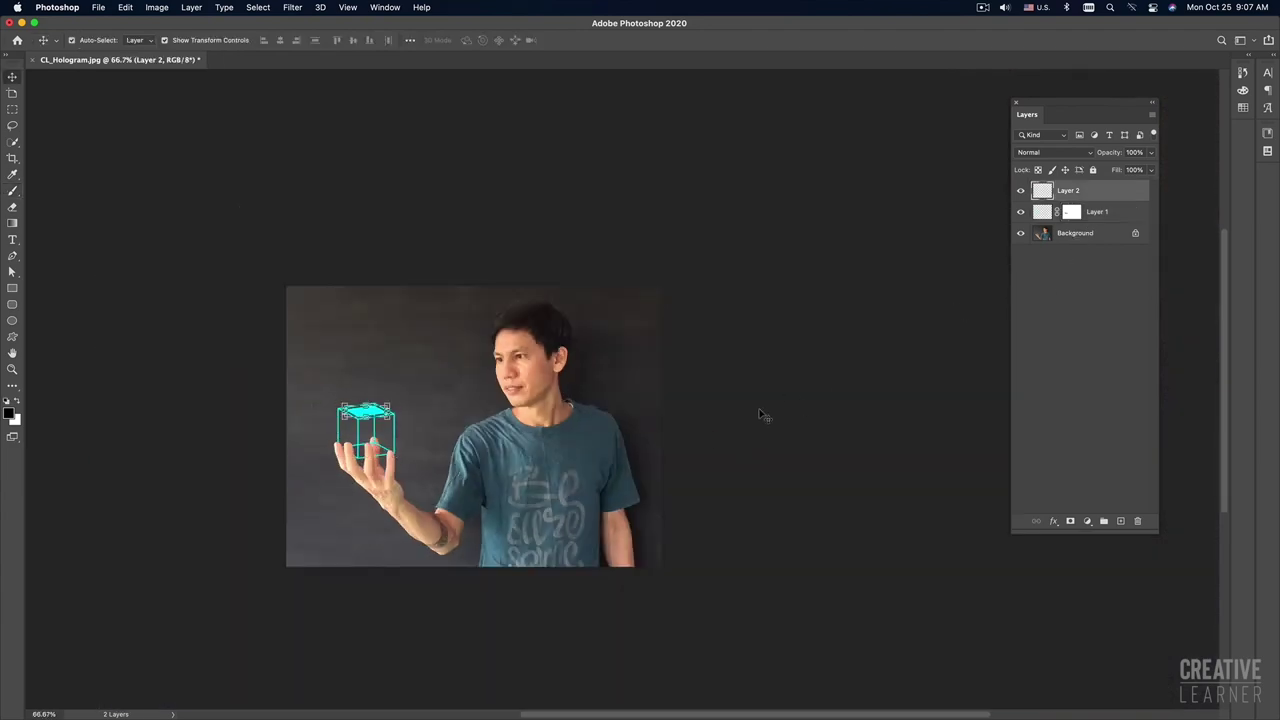
{"action": "key", "text": "super+Tab"}
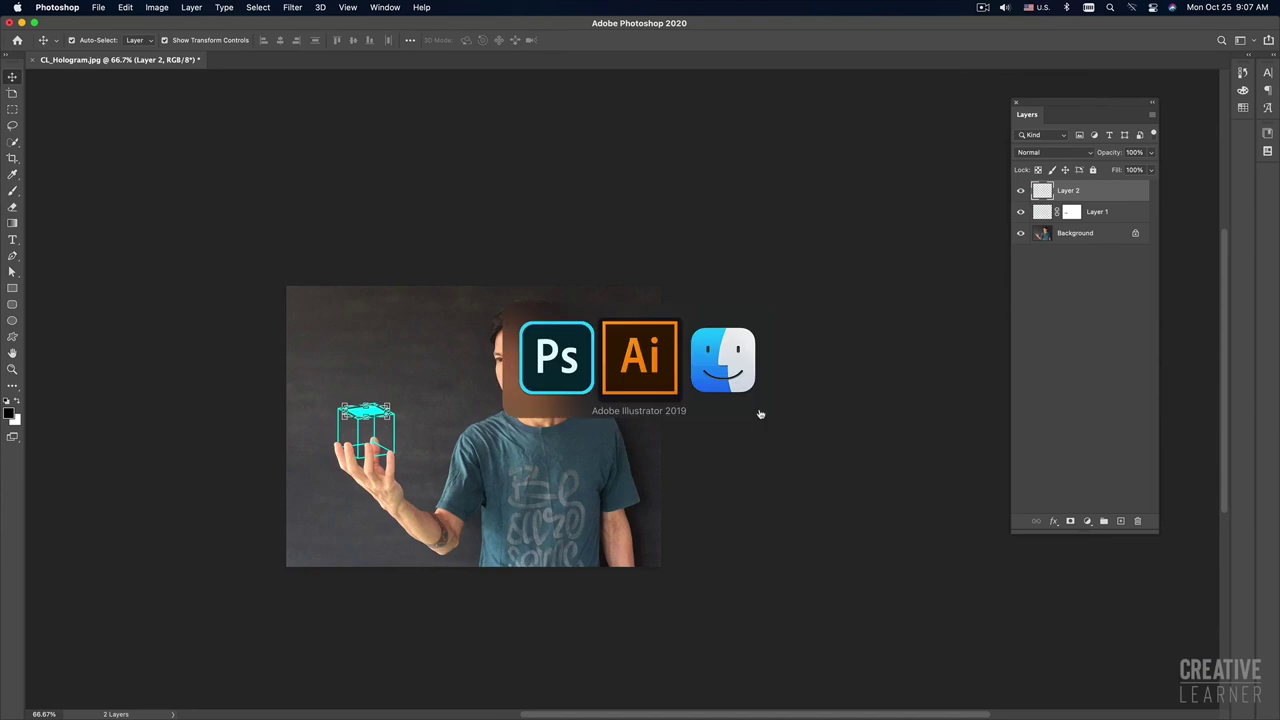
{"action": "key", "text": "super+Tab"}
{"action": "key", "text": "super+Tab"}
{"action": "key", "text": "super+Tab"}
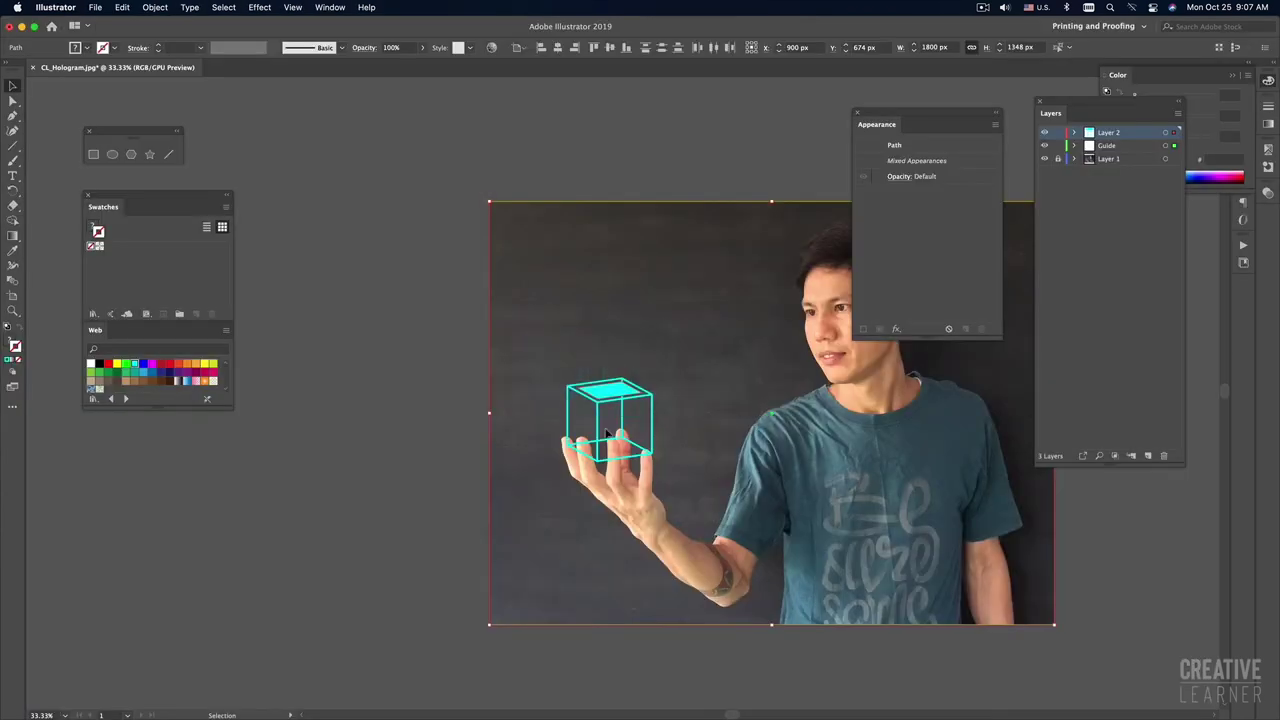
{"action": "left_click", "coordinate": [324, 434]}
{"action": "key", "text": "super+0"}
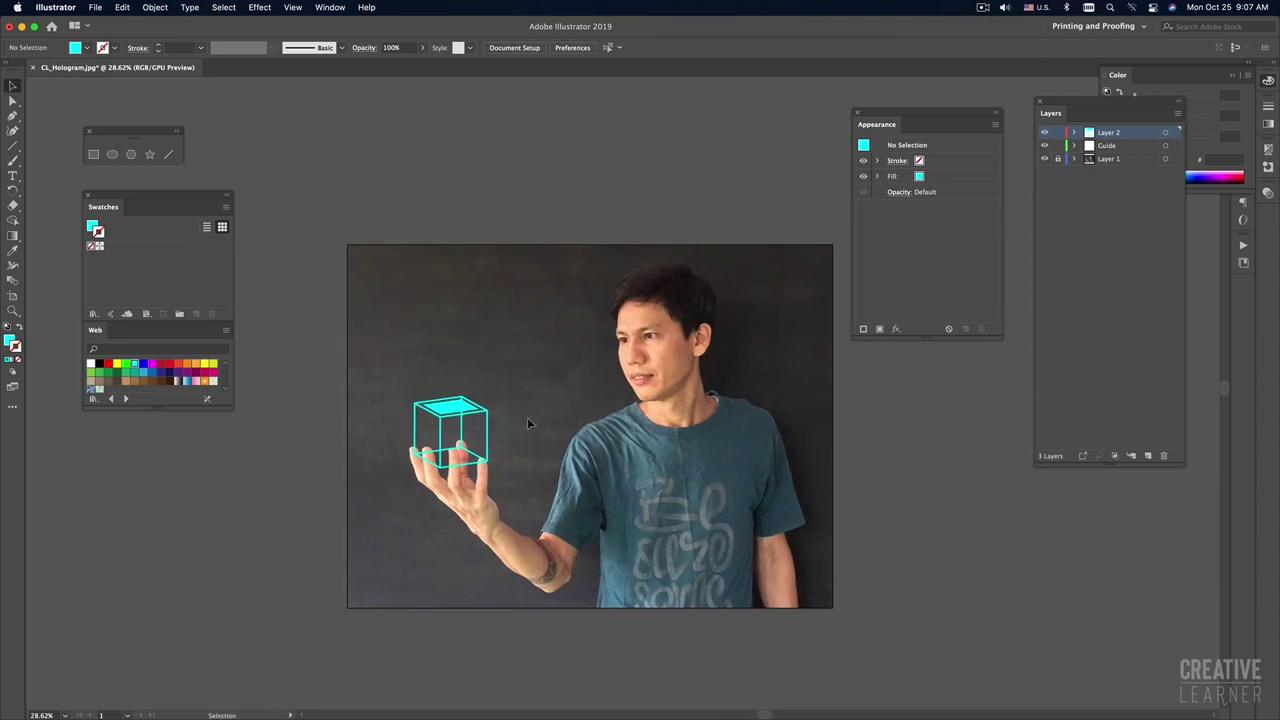
{"action": "key", "text": "super+Tab"}
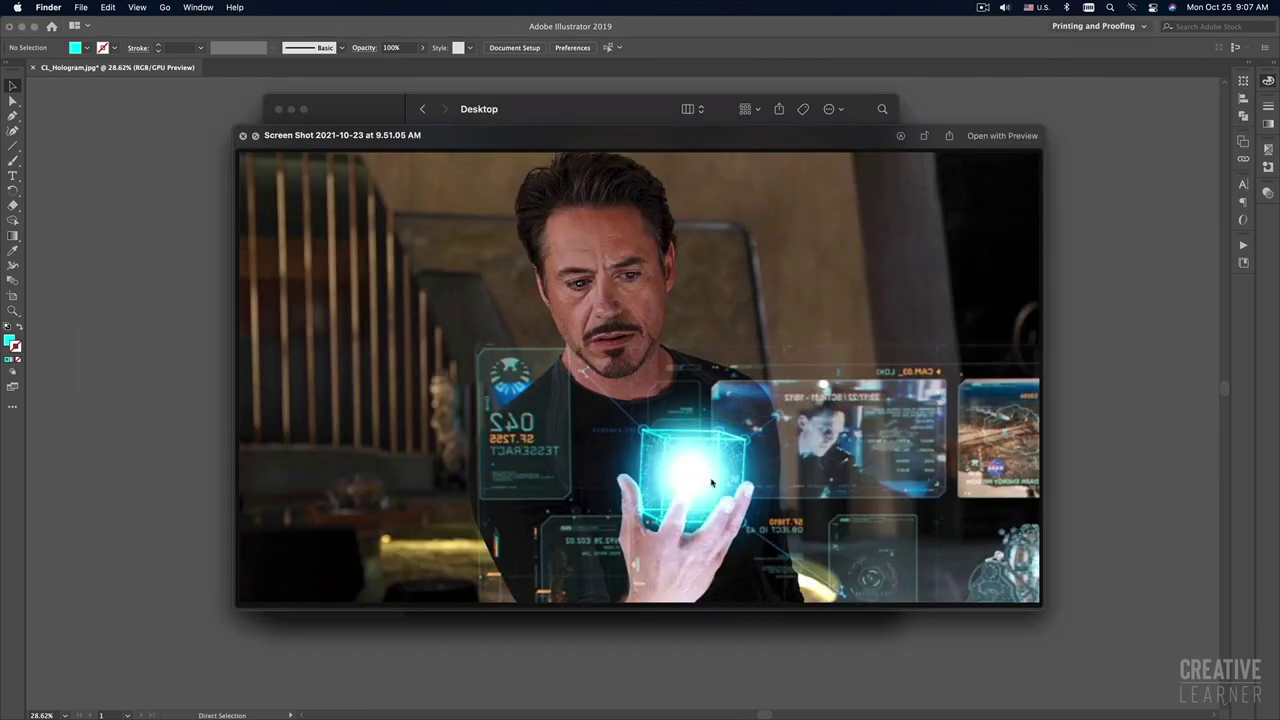
{"action": "key", "text": "super+Tab"}
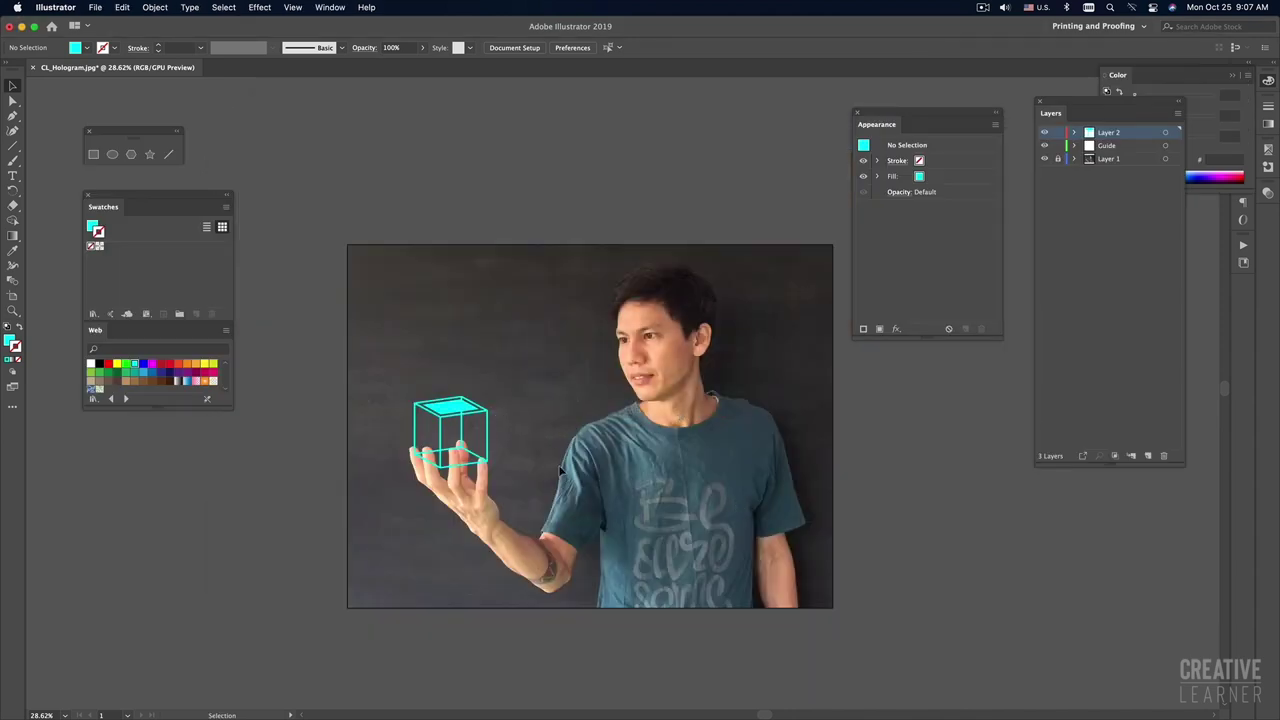
{"action": "key", "text": "p"}
Step: Draw a four-corner panel beside the hand, then delete it
{"action": "left_click", "coordinate": [518, 425]}
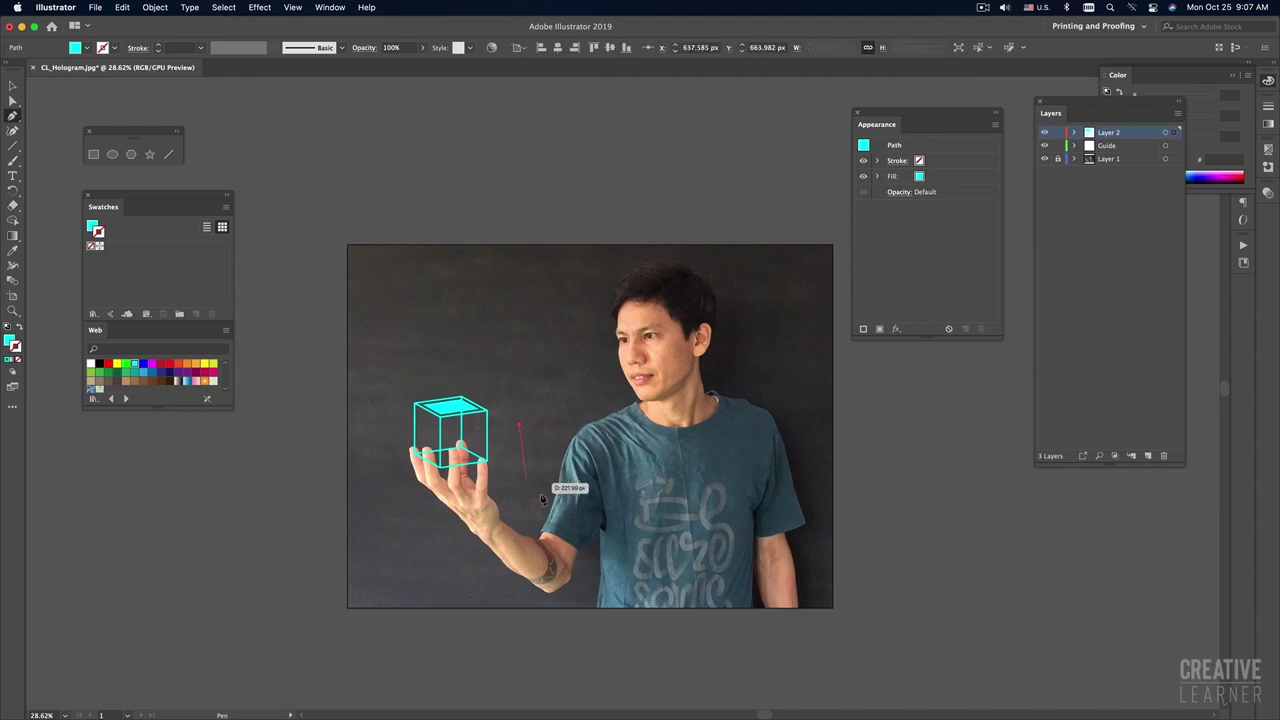
{"action": "left_click", "coordinate": [518, 478]}
{"action": "left_click", "coordinate": [553, 496]}
{"action": "left_click", "coordinate": [558, 438]}
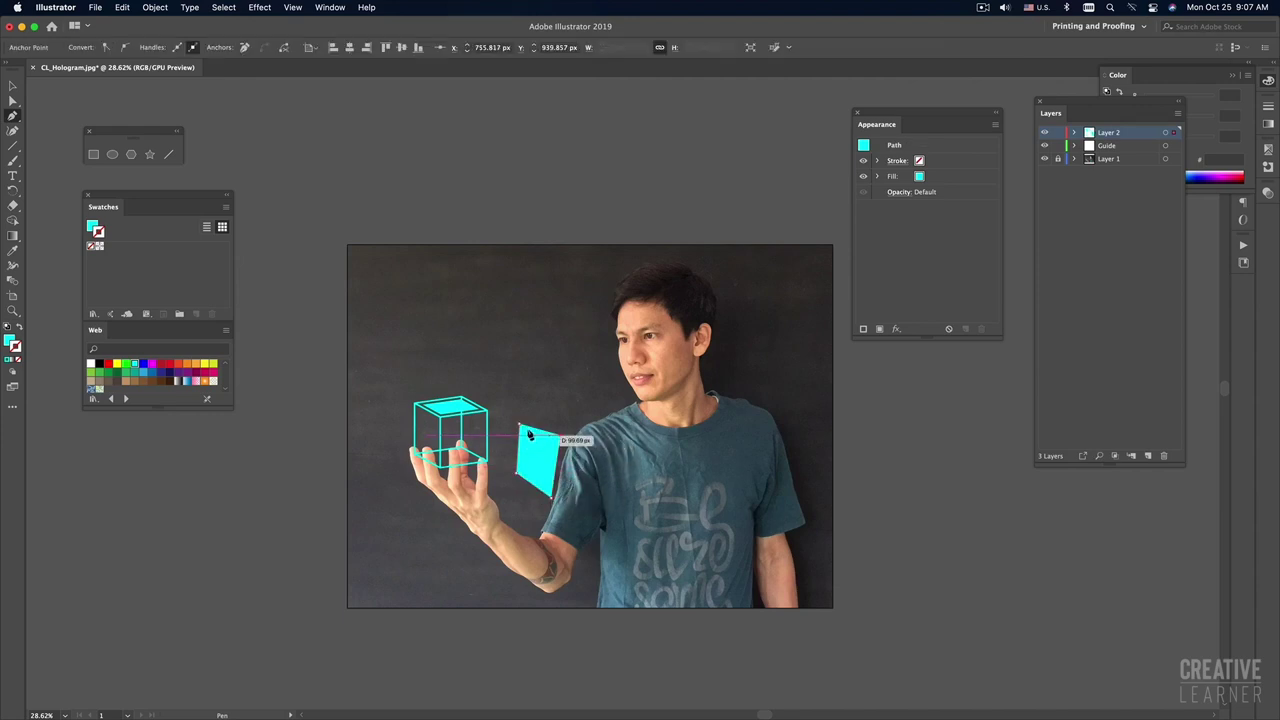
{"action": "left_click", "coordinate": [518, 425]}
{"action": "key", "text": "v"}
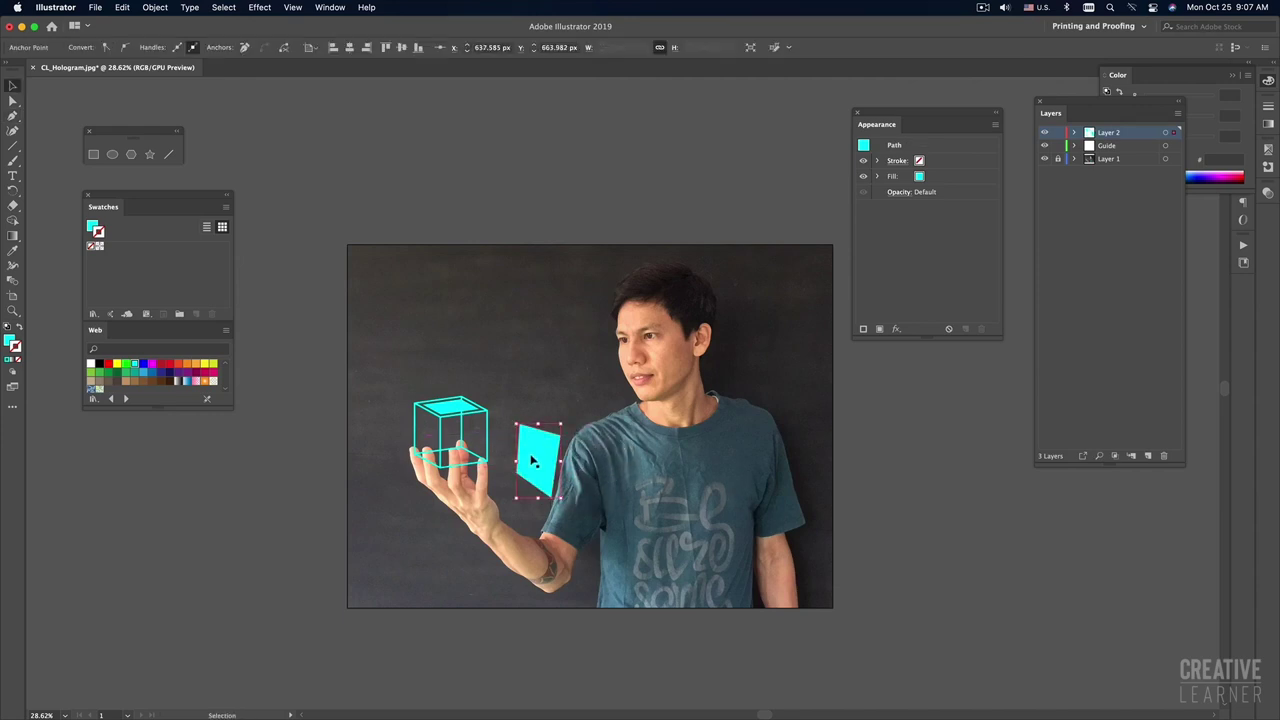
{"action": "key", "text": "Delete"}
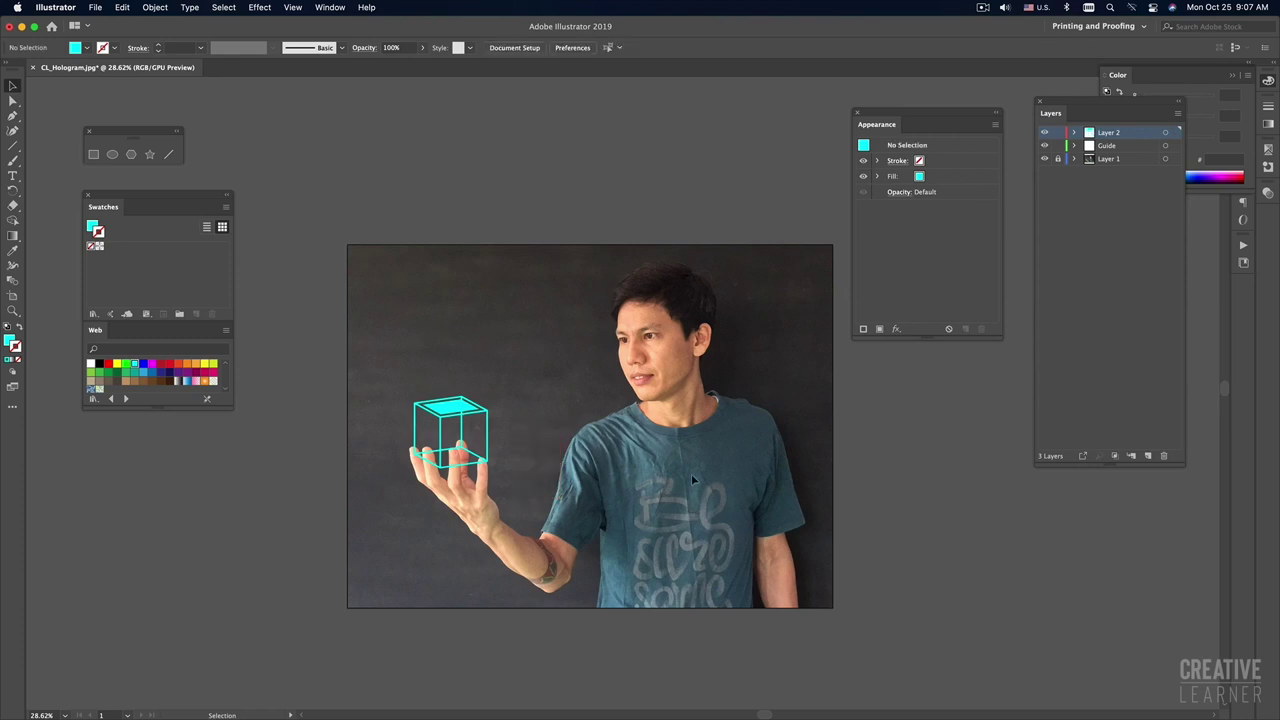
Step: Try moving the cube's right edge onto the shirt, then undo the move
{"action": "left_click", "coordinate": [484, 433]}
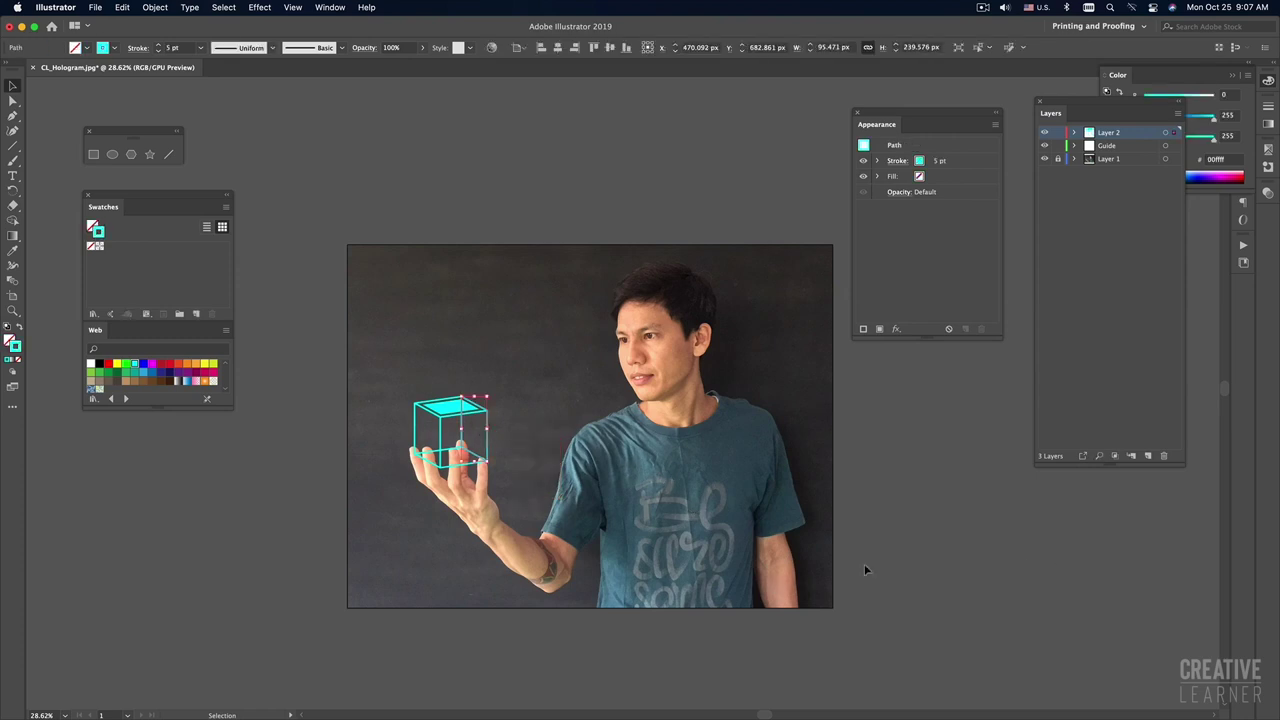
{"action": "left_click", "coordinate": [523, 438]}
{"action": "left_click_drag", "start_coordinate": [490, 440], "coordinate": [622, 482]}
{"action": "key", "text": "cmd+z"}
{"action": "left_click", "coordinate": [541, 465]}
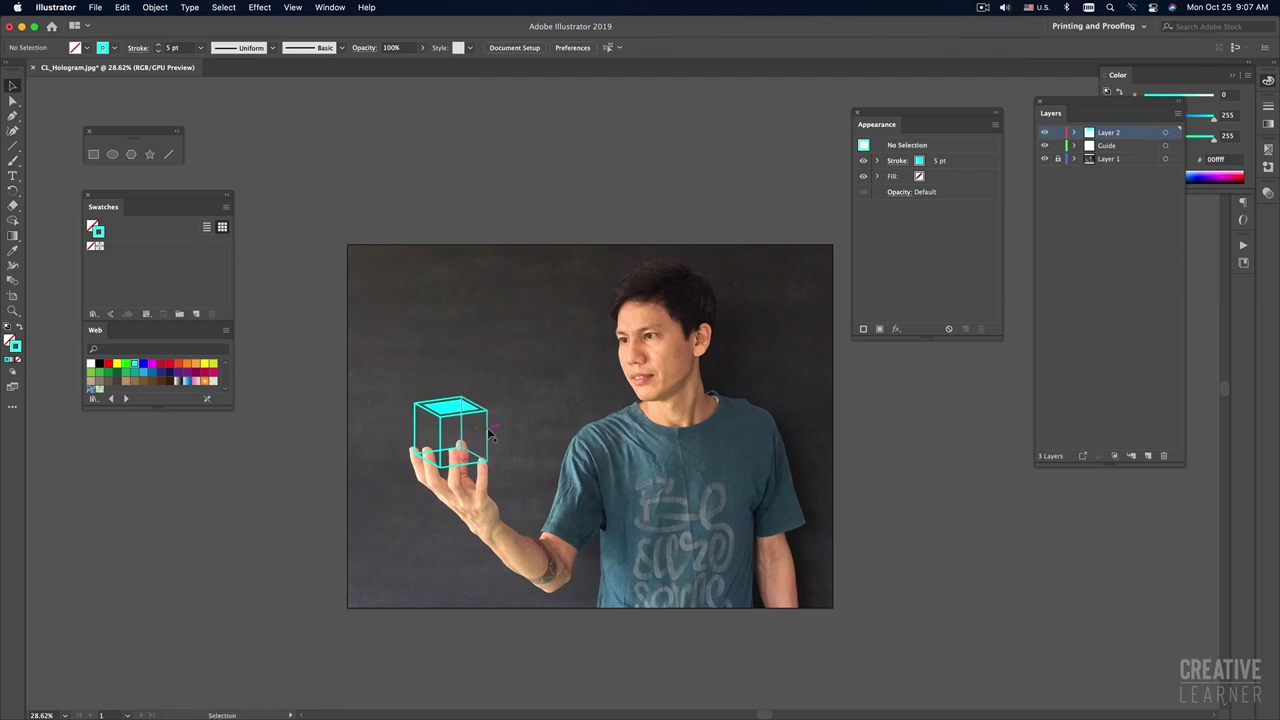
Step: Drag an enlarged copy of the cube edge beside the hand and make it a solid cyan fill
{"action": "mouse_move", "coordinate": [487, 427]}
{"action": "left_mouse_down"}
{"action": "mouse_move", "coordinate": [537, 455]}
{"action": "mouse_move", "coordinate": [592, 537]}
{"action": "left_mouse_up"}
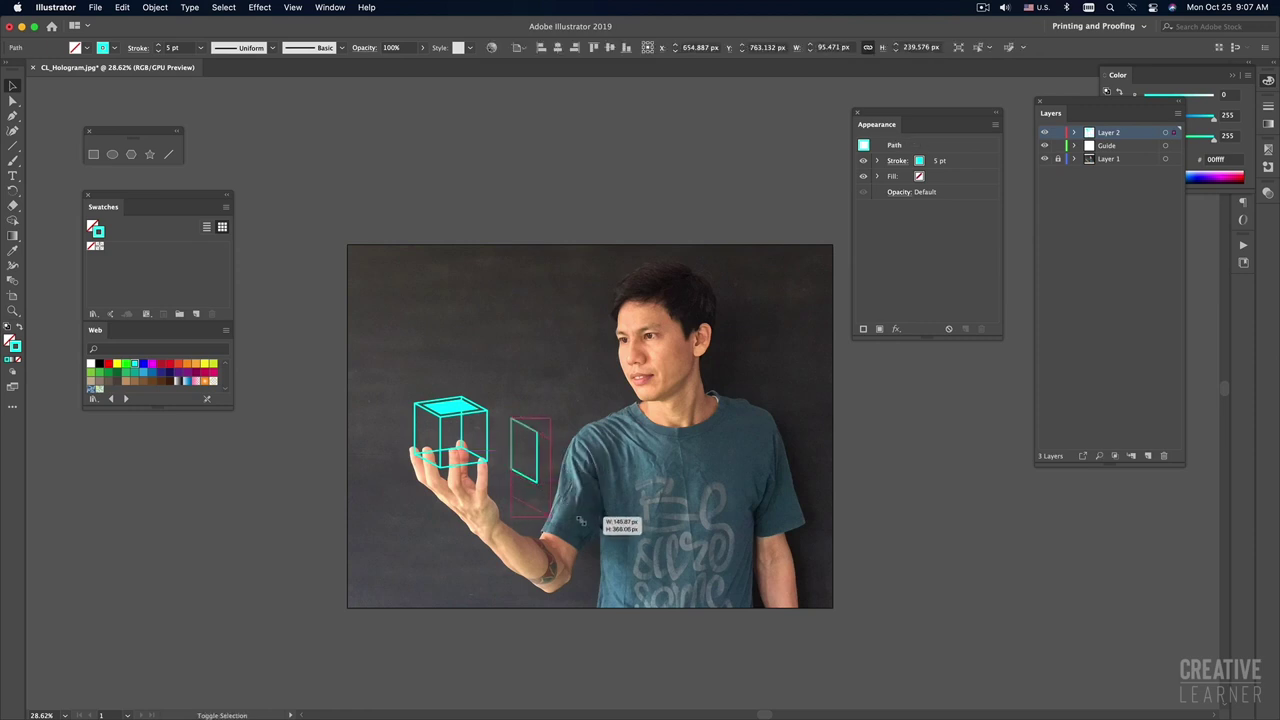
{"action": "left_click_drag", "start_coordinate": [533, 434], "coordinate": [528, 430]}
{"action": "key", "text": "shift+x"}
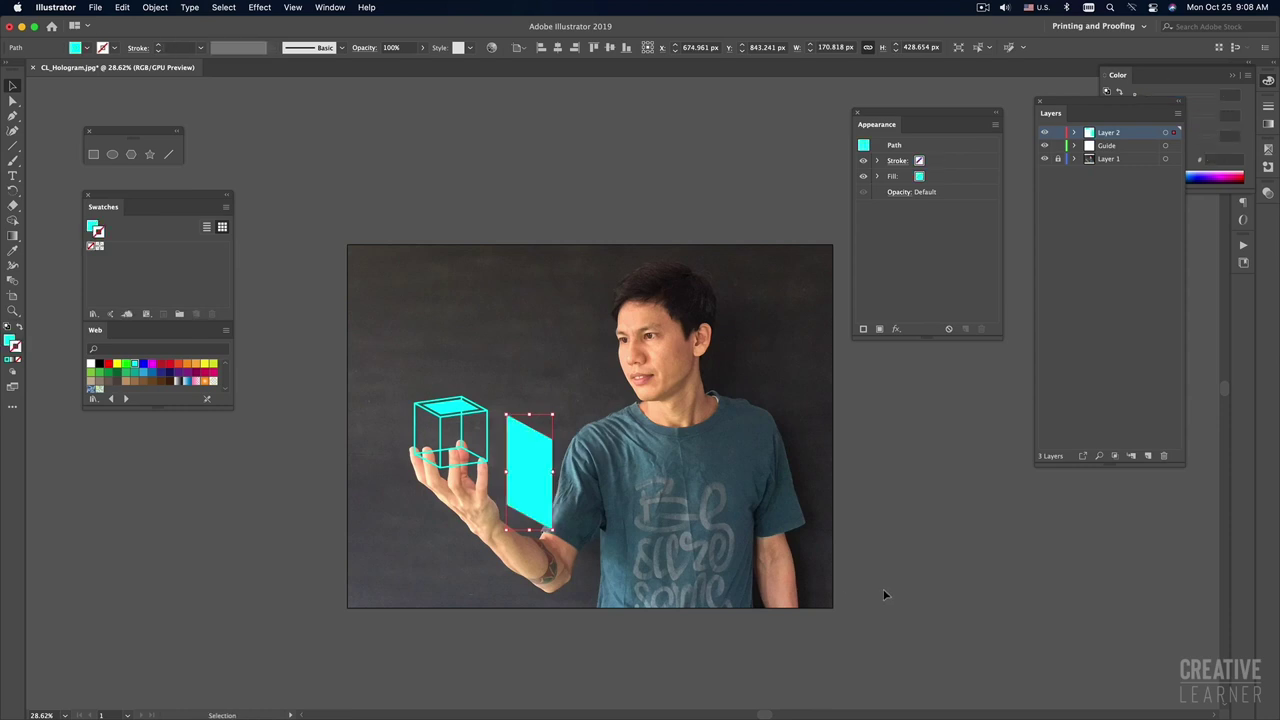
{"action": "left_click", "coordinate": [969, 596]}
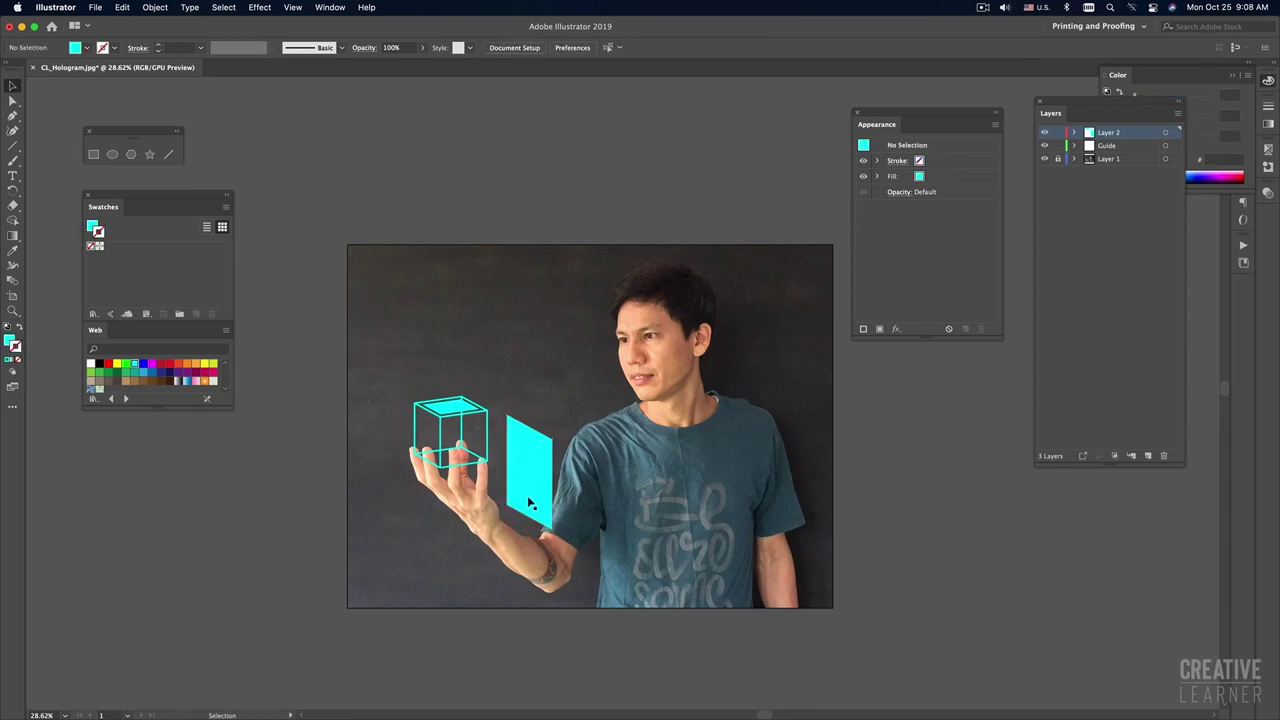
{"action": "left_click", "coordinate": [590, 245]}
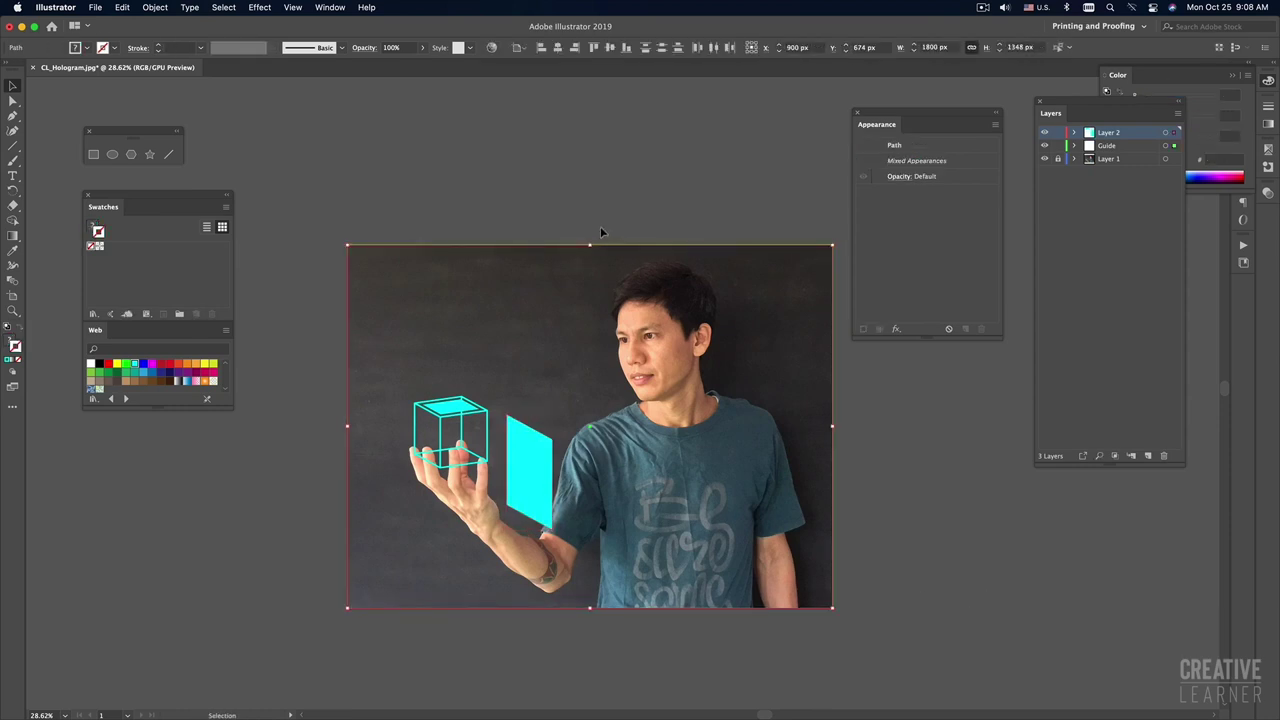
{"action": "key", "text": "super+Tab"}
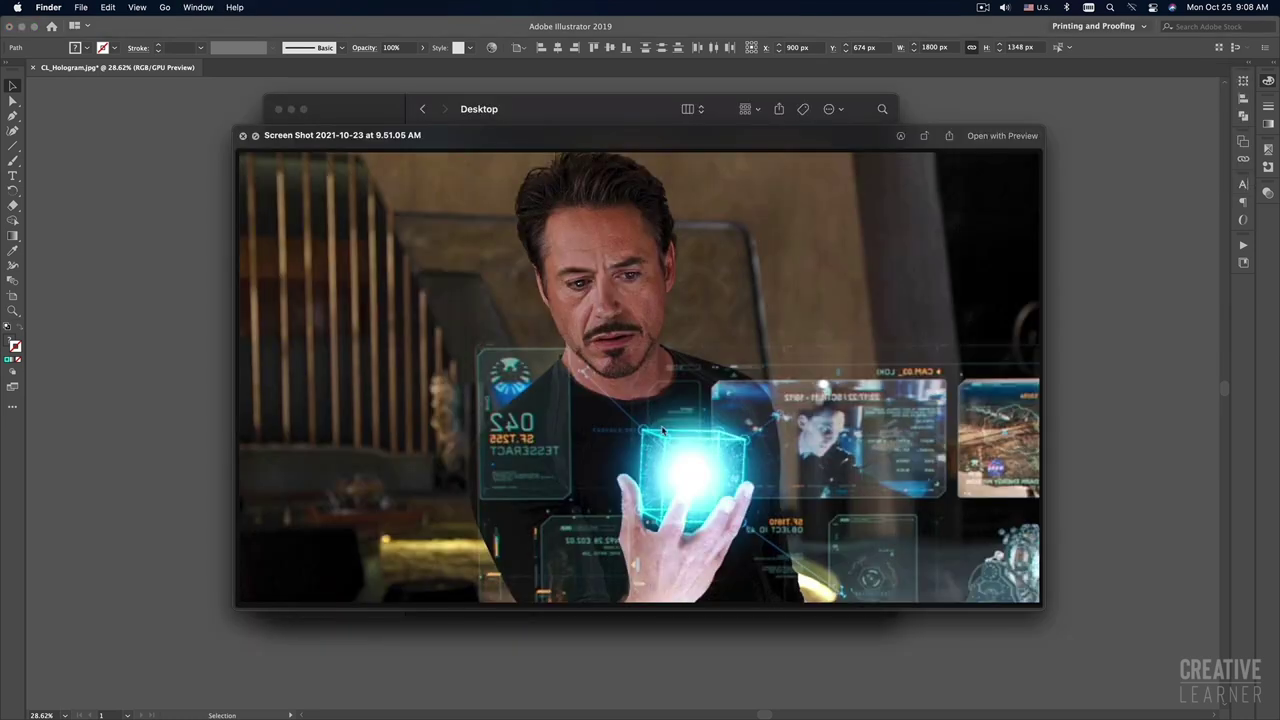
Step: Paste the cyan panel into Photoshop as pixels on a new layer, commit it, and return to Illustrator
{"action": "key", "text": "super+Tab"}
{"action": "key", "text": "super+Tab"}
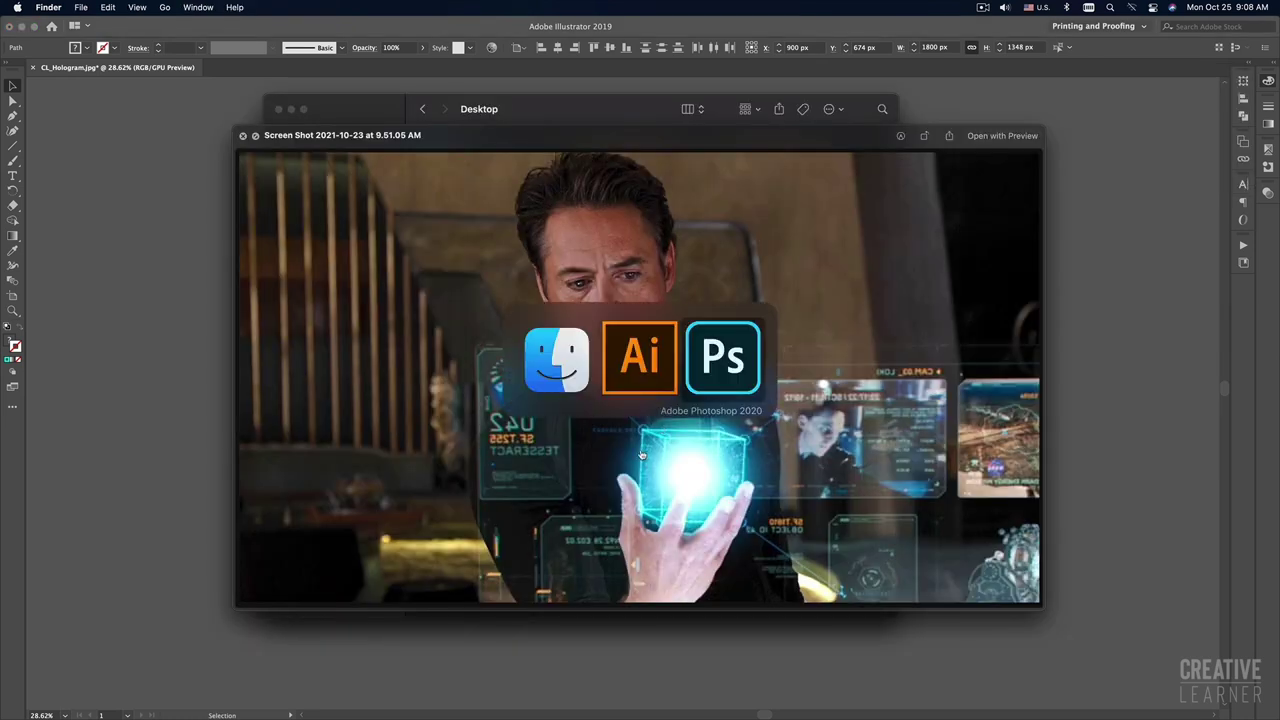
{"action": "key", "text": "super+v"}
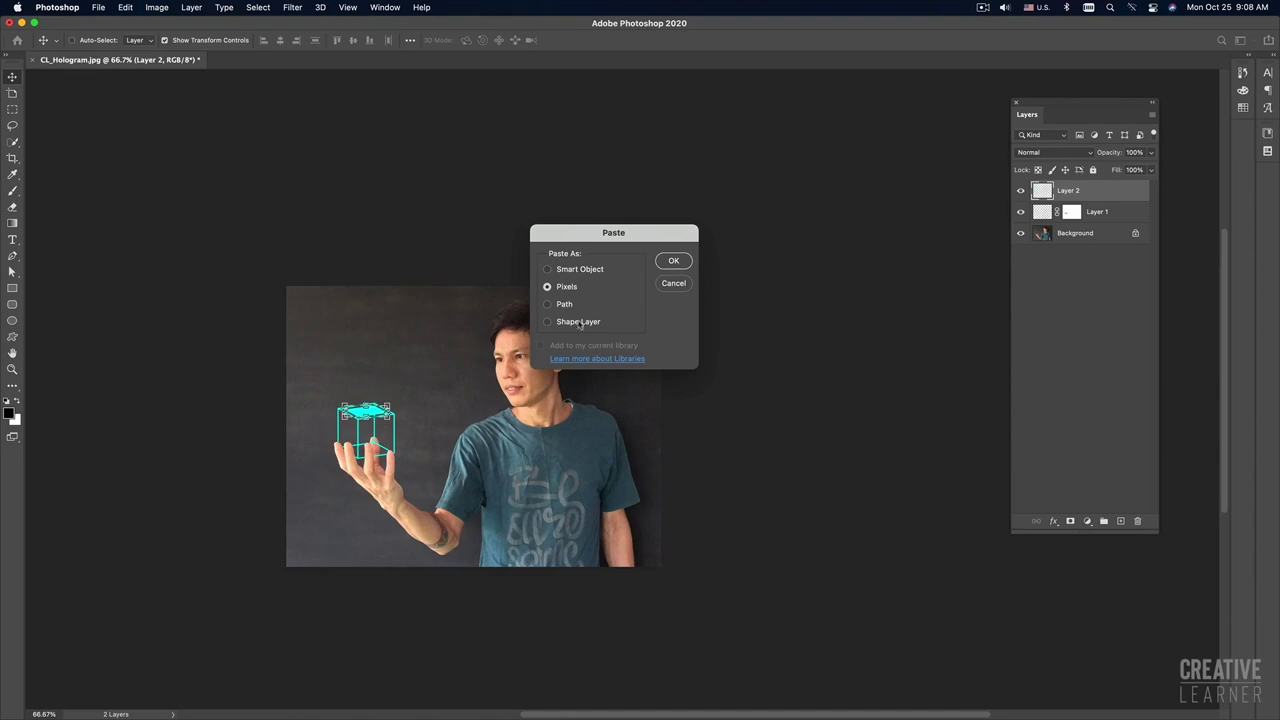
{"action": "left_click", "coordinate": [674, 262]}
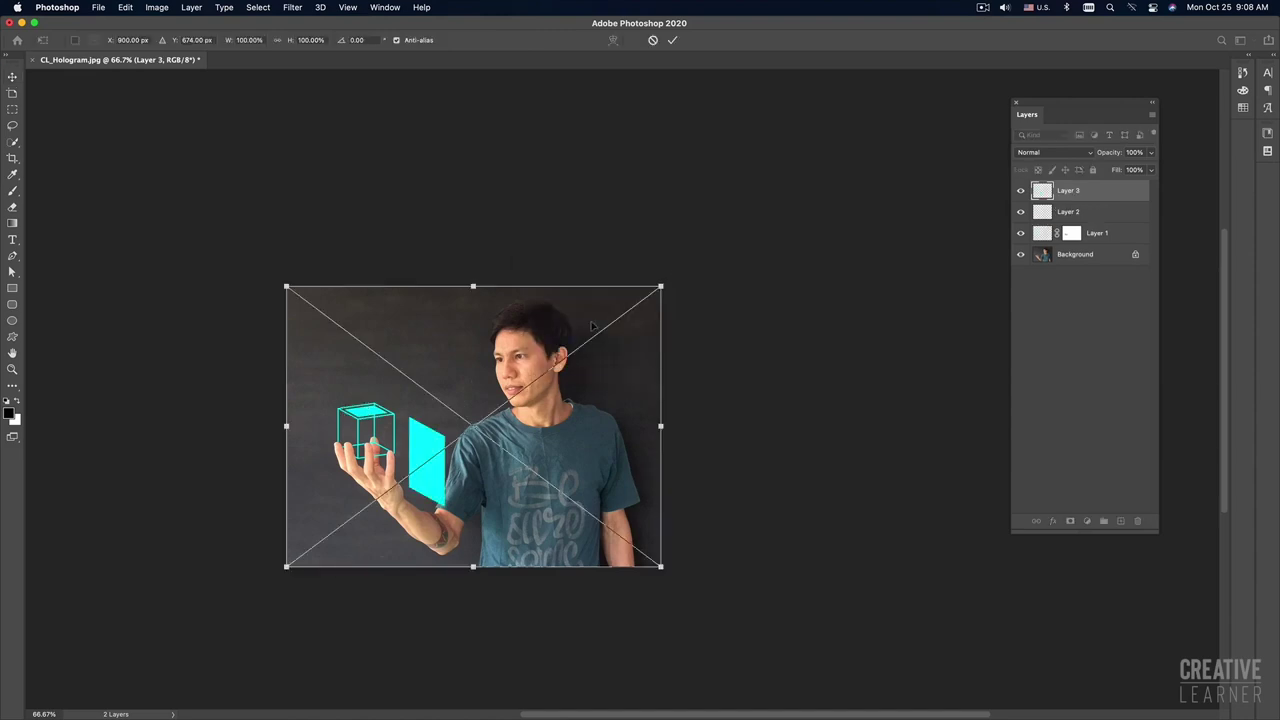
{"action": "key", "text": "Return"}
{"action": "key", "text": "super+Tab"}
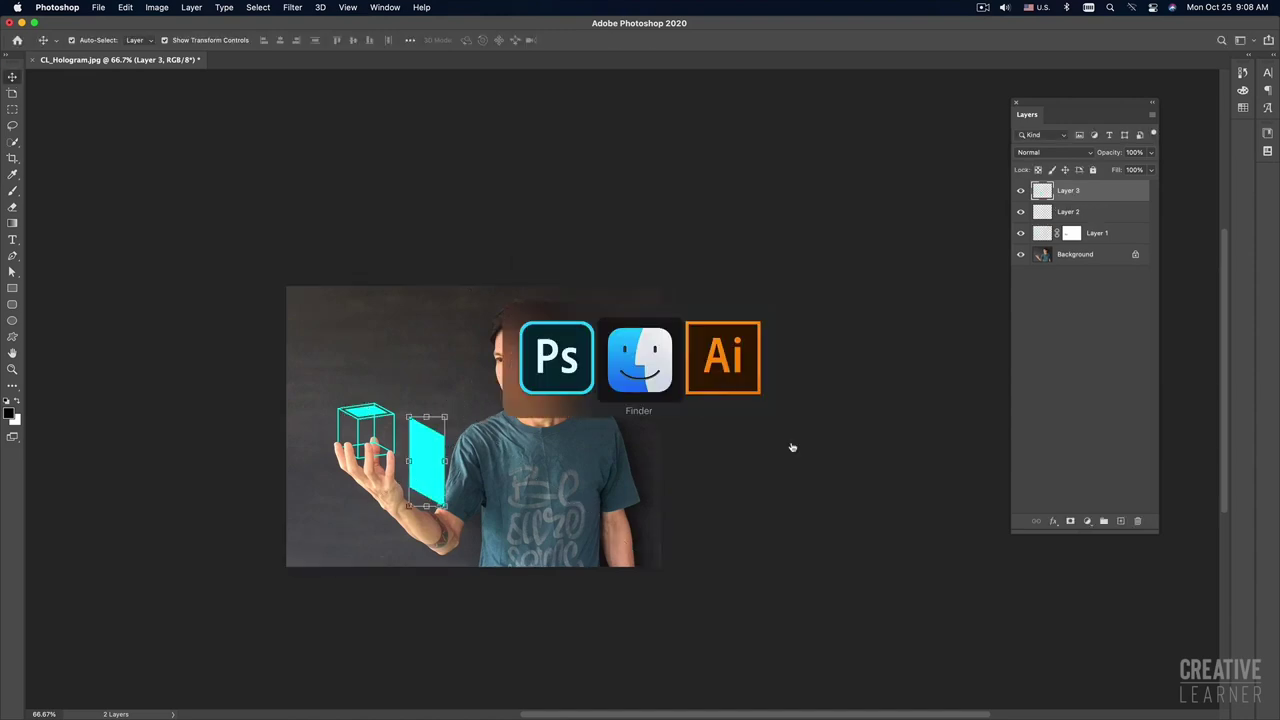
{"action": "key", "text": "super+Tab"}
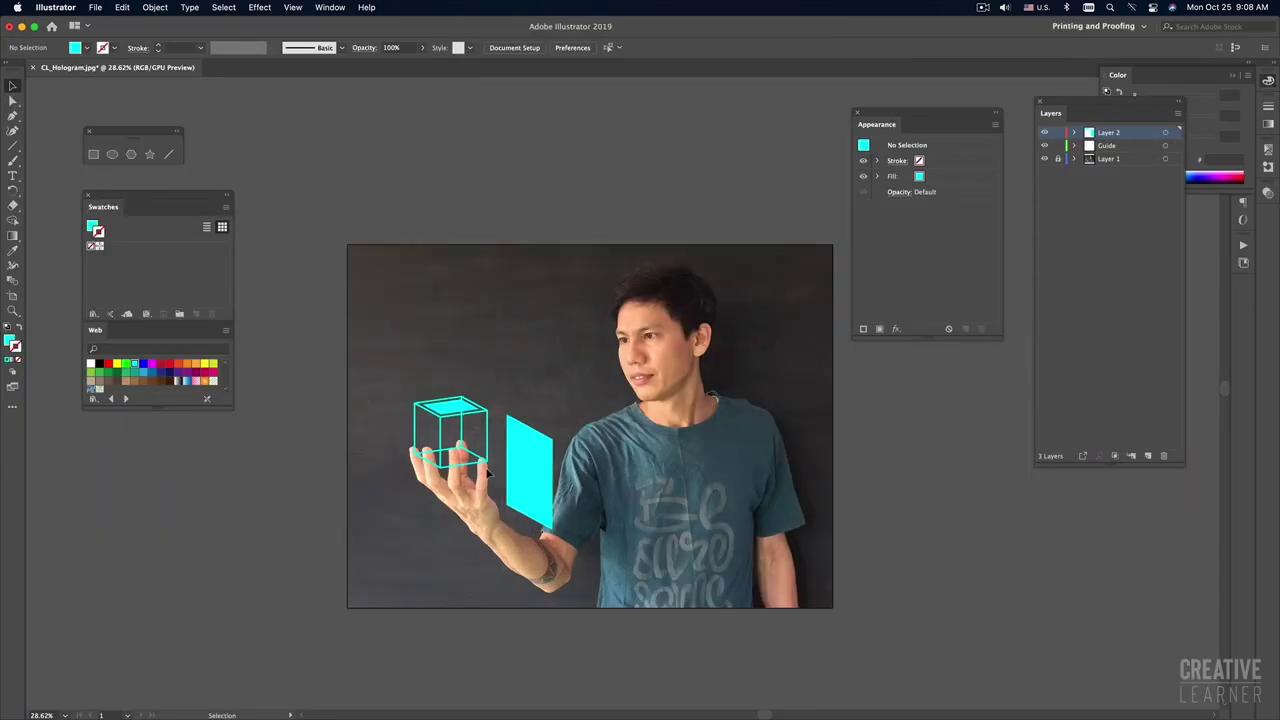
Step: Apply a 10 px Offset Path to the cyan panel and swap it to a cyan outline
{"action": "left_click", "coordinate": [512, 460]}
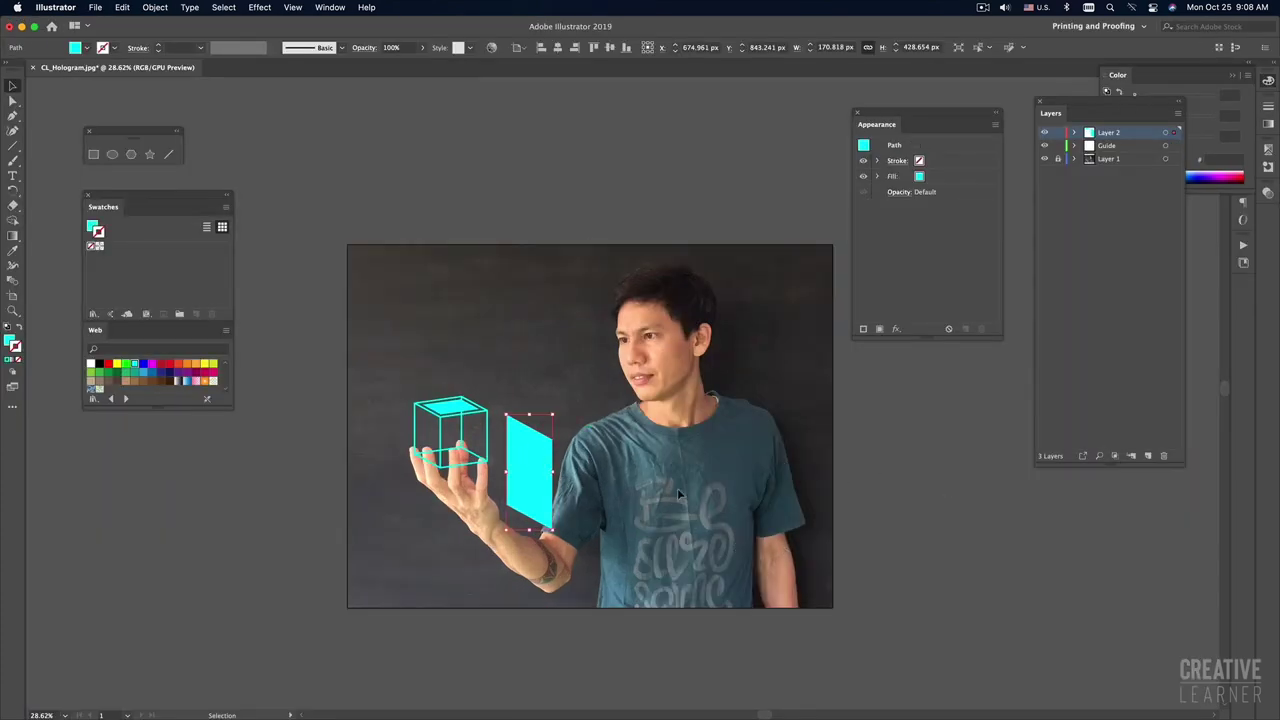
{"action": "key", "text": "a"}
{"action": "key", "text": "v"}
{"action": "left_click", "coordinate": [255, 7]}
{"action": "mouse_move", "coordinate": [264, 149]}
{"action": "left_click", "coordinate": [486, 150]}
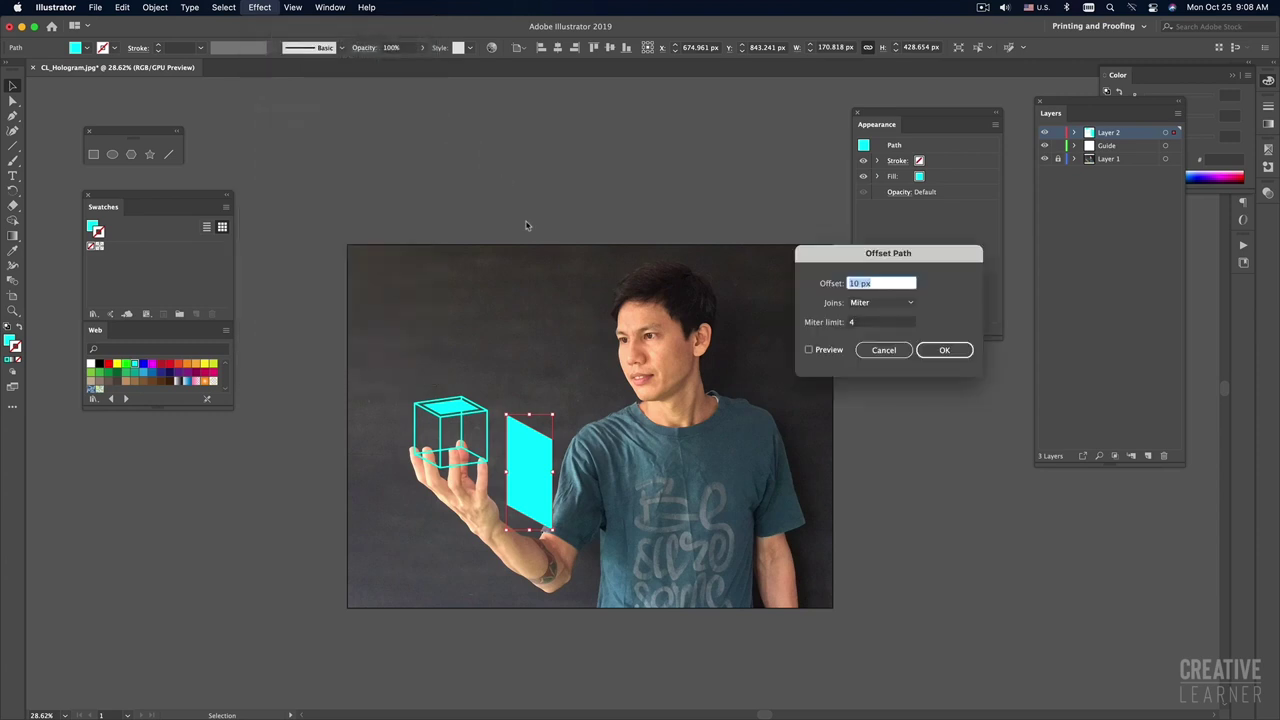
{"action": "left_click", "coordinate": [809, 350]}
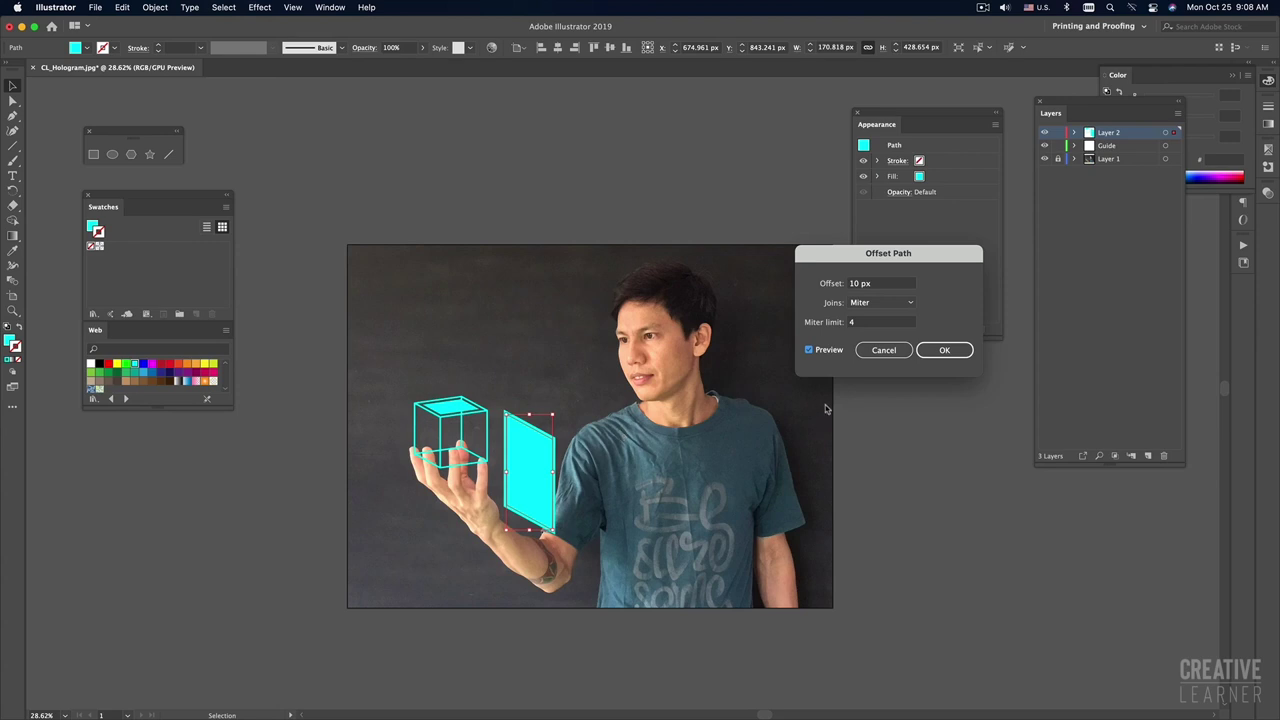
{"action": "left_click", "coordinate": [960, 350]}
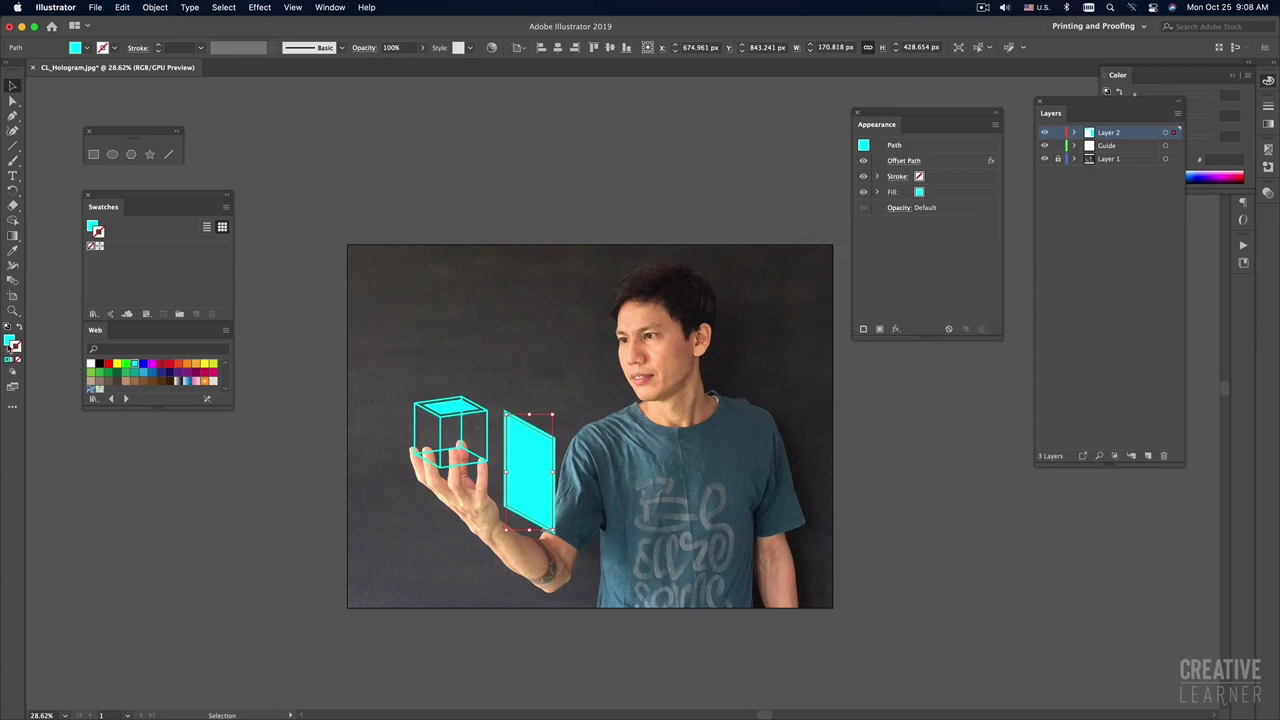
{"action": "left_click", "coordinate": [19, 328]}
Step: Expand the offset panel's appearance into a real path and select it with the photo
{"action": "left_click", "coordinate": [492, 346]}
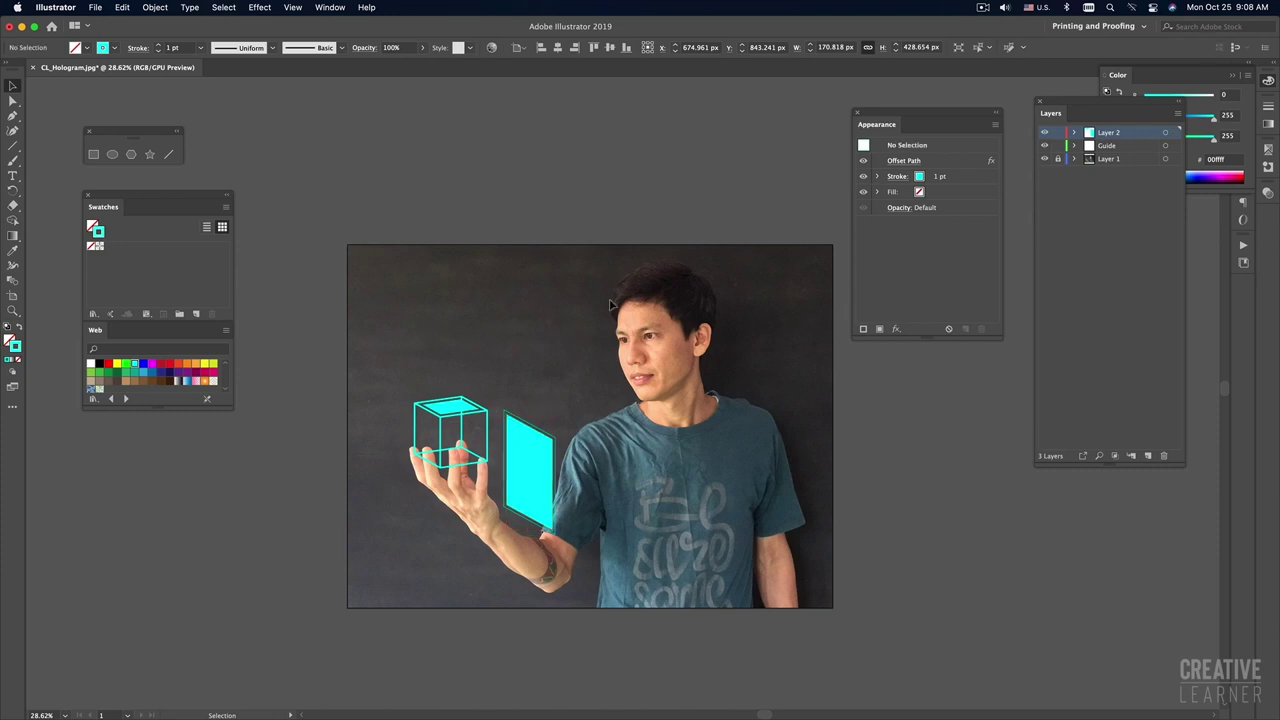
{"action": "left_click", "coordinate": [552, 447]}
{"action": "left_click", "coordinate": [157, 8]}
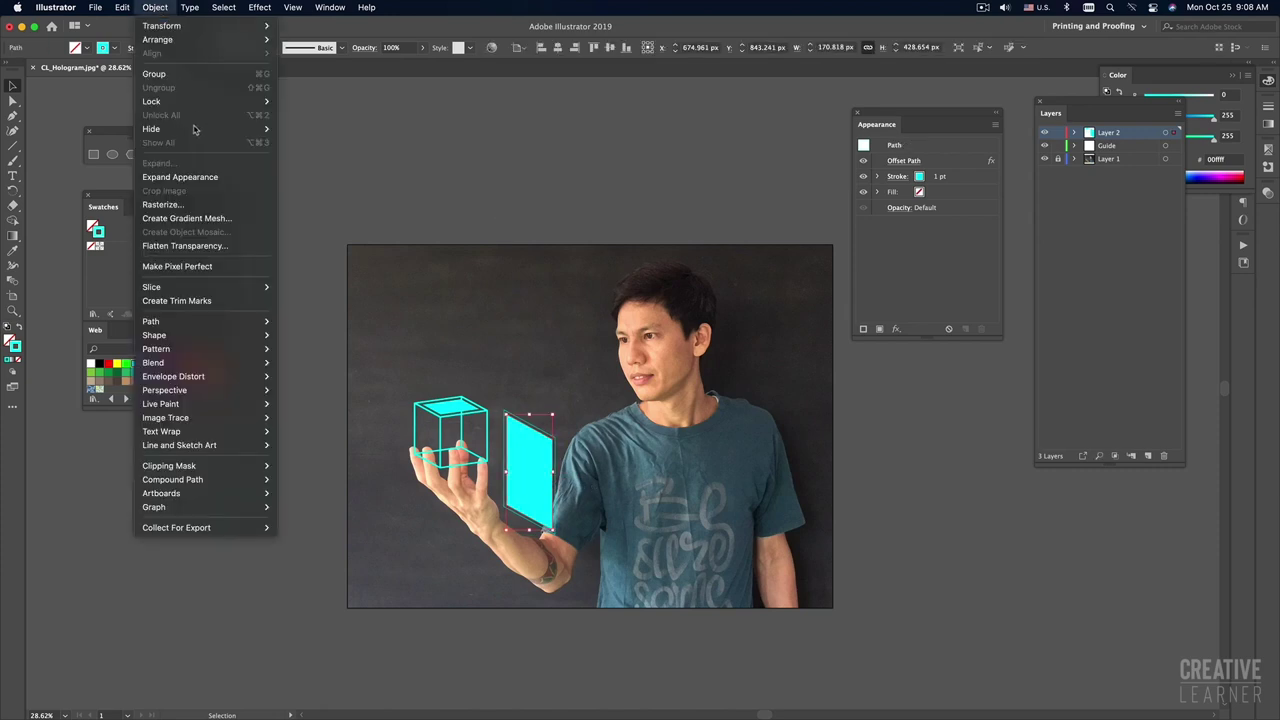
{"action": "left_click", "coordinate": [190, 180]}
{"action": "left_click", "coordinate": [449, 246], "text": "shift"}
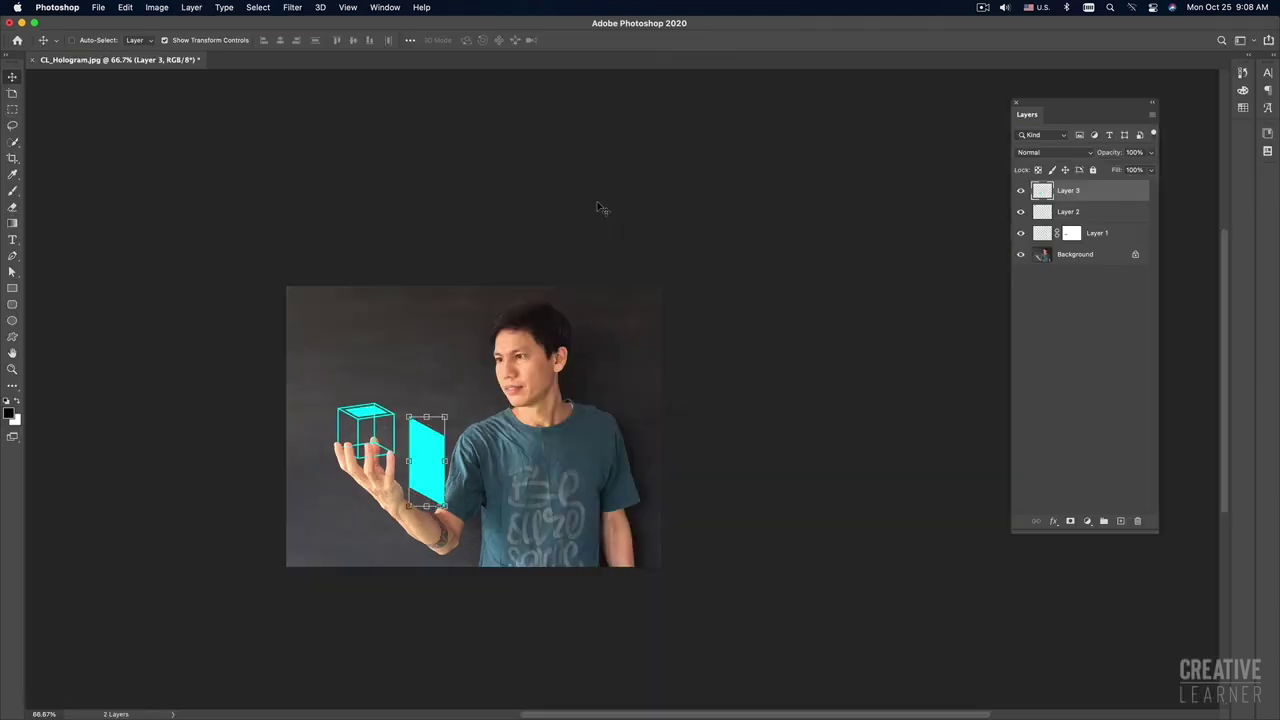
Step: Paste the cyan outline frame as pixels onto new Layer 4, commit it, and zoom in on the panel
{"action": "key", "text": "super+v"}
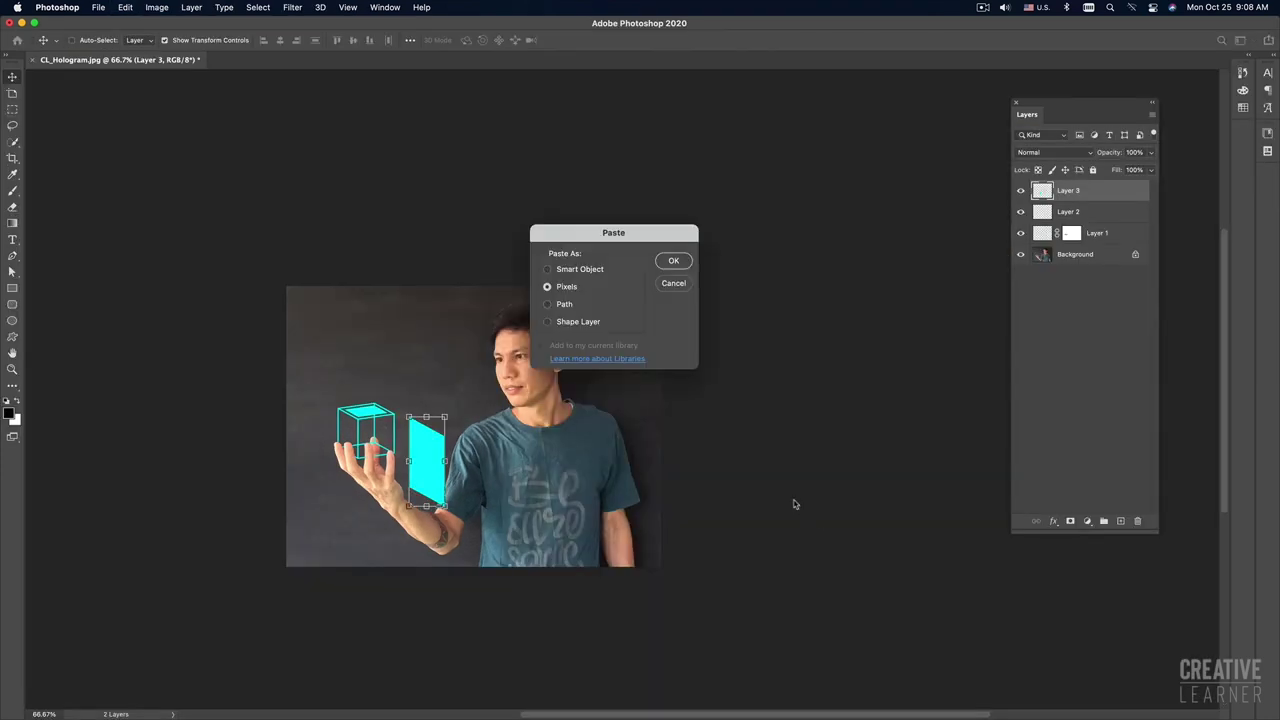
{"action": "key", "text": "Return"}
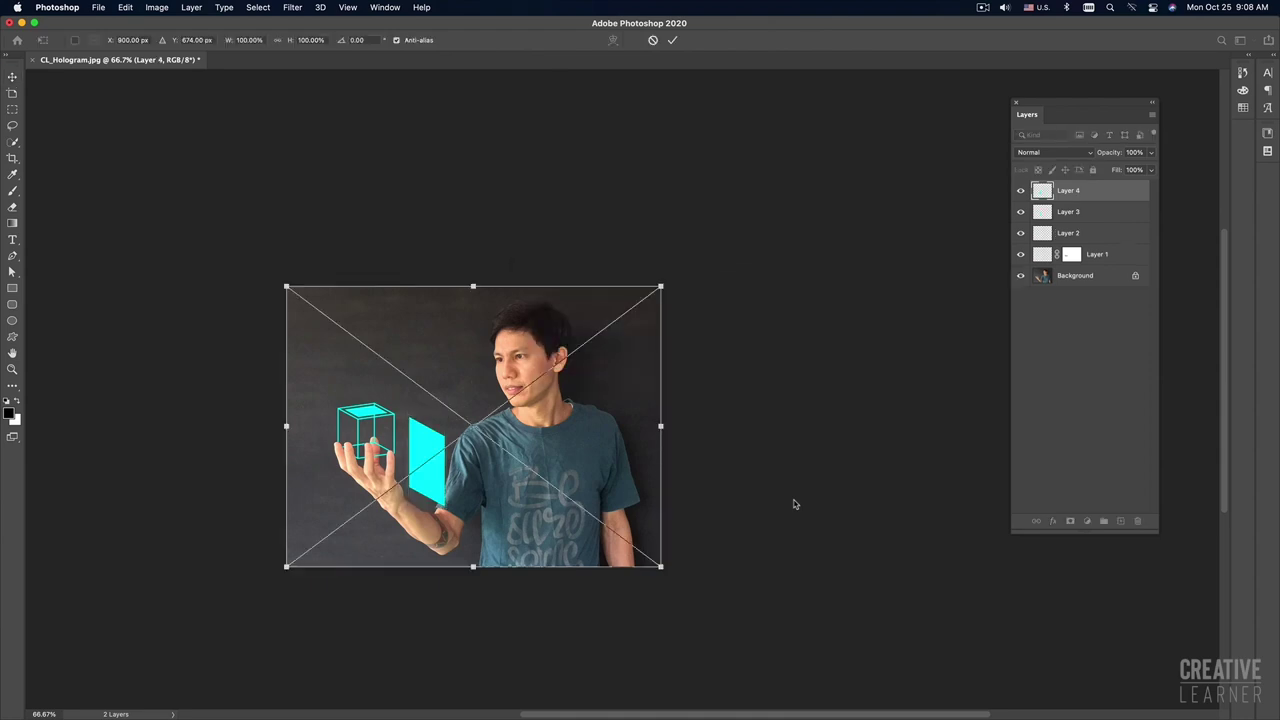
{"action": "key", "text": "Return"}
{"action": "key", "text": "super+1"}
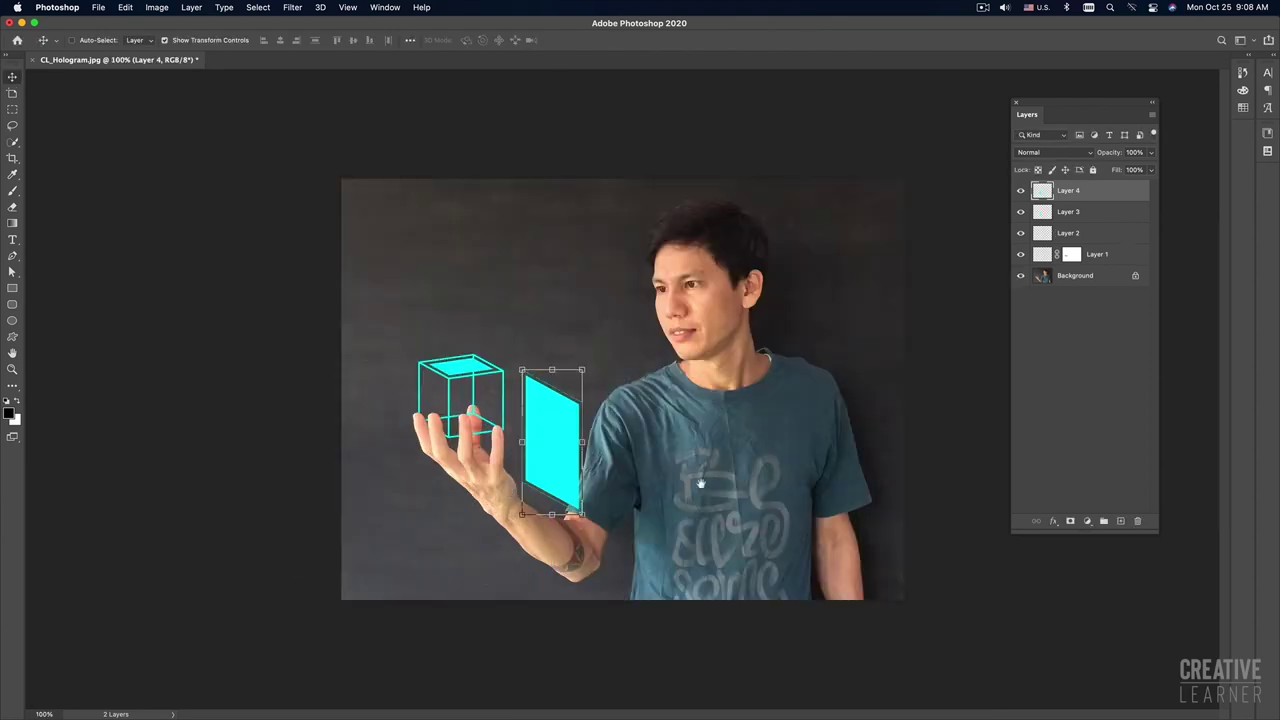
{"action": "left_click", "coordinate": [965, 533]}
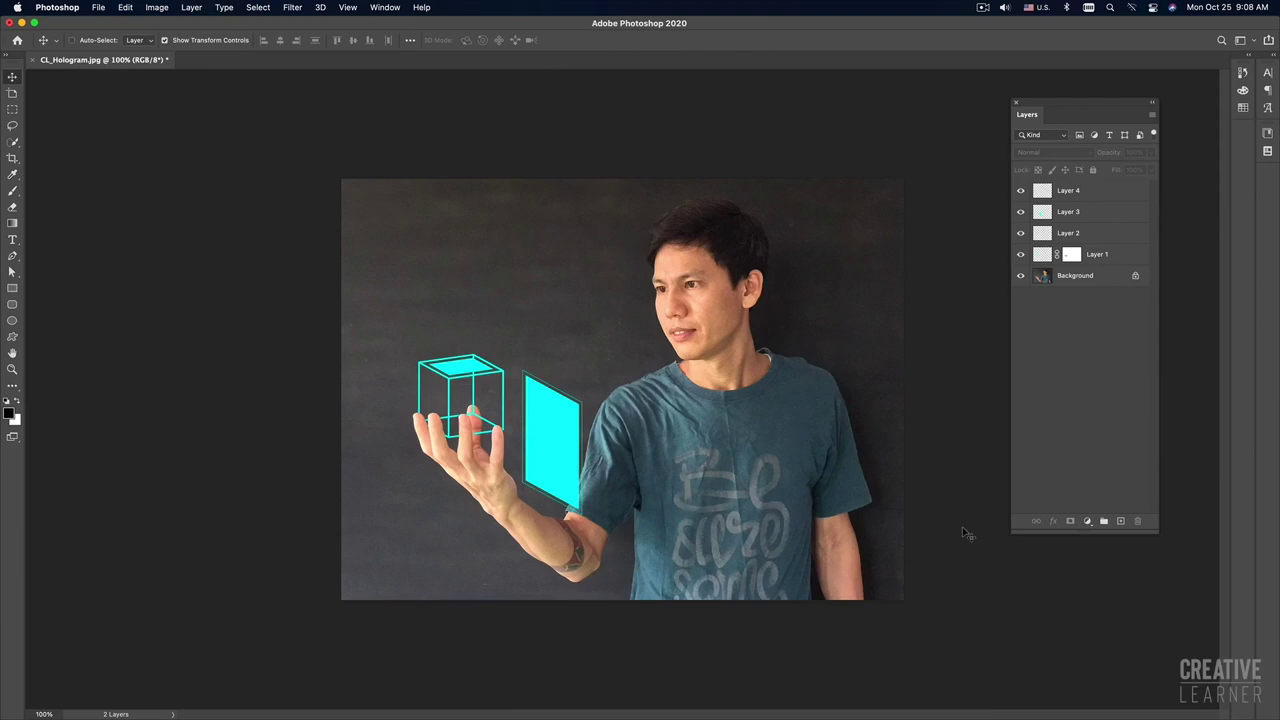
{"action": "mouse_move", "coordinate": [488, 463]}
{"action": "left_mouse_down"}
{"action": "mouse_move", "coordinate": [556, 461]}
{"action": "mouse_move", "coordinate": [540, 447]}
{"action": "left_mouse_up"}
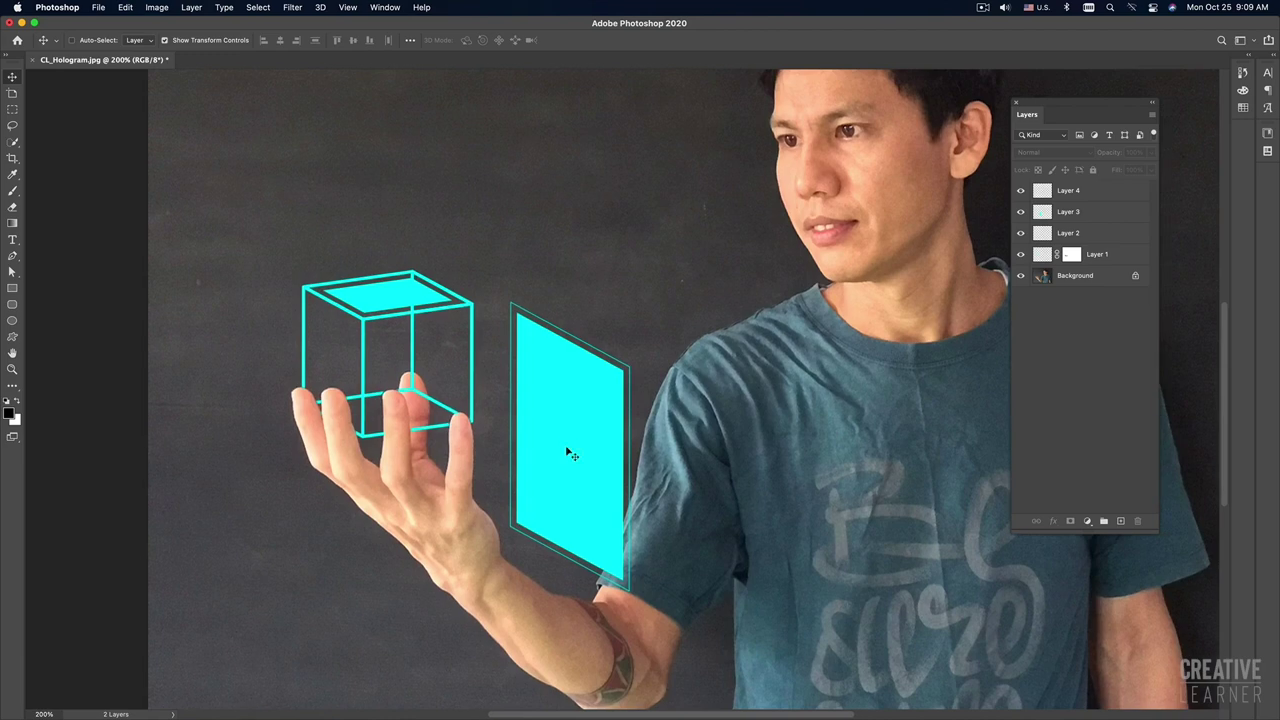
{"action": "key", "text": "super+Tab"}
{"action": "key", "text": "super+Tab"}
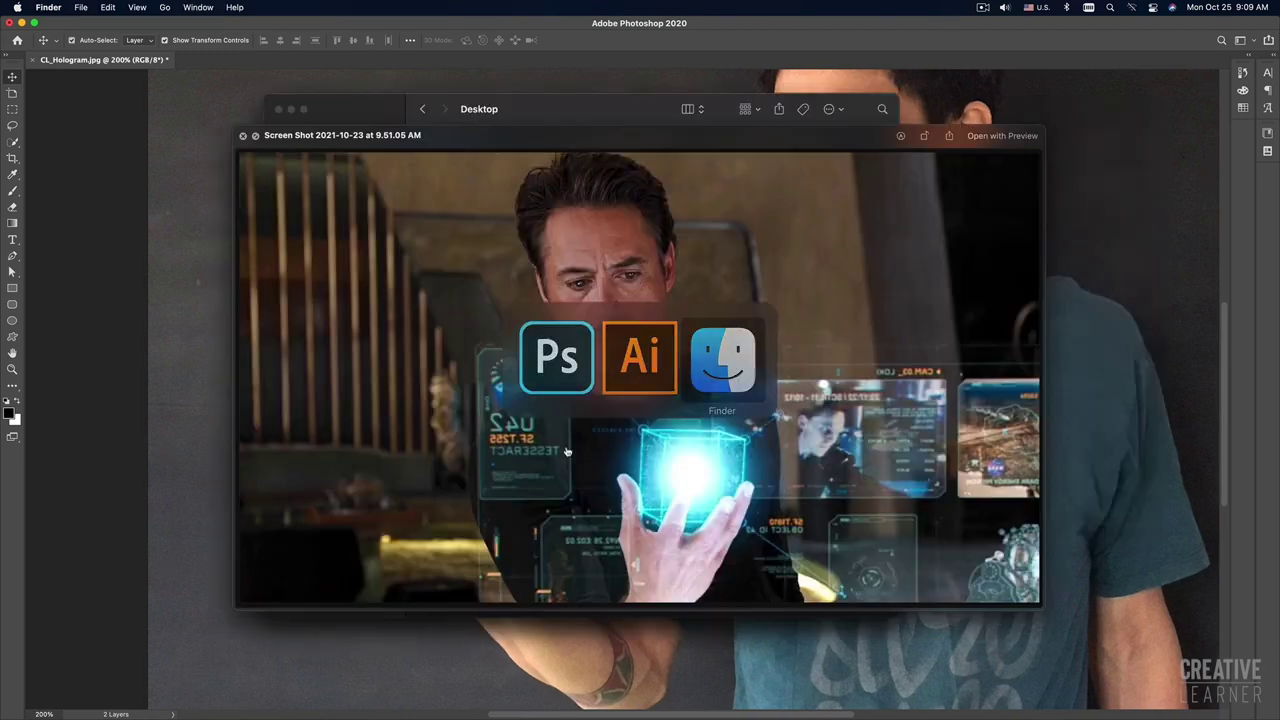
Step: Step through the hologram reference screenshots in Quick Look, then deselect the artwork in Illustrator
{"action": "key", "text": "Down"}
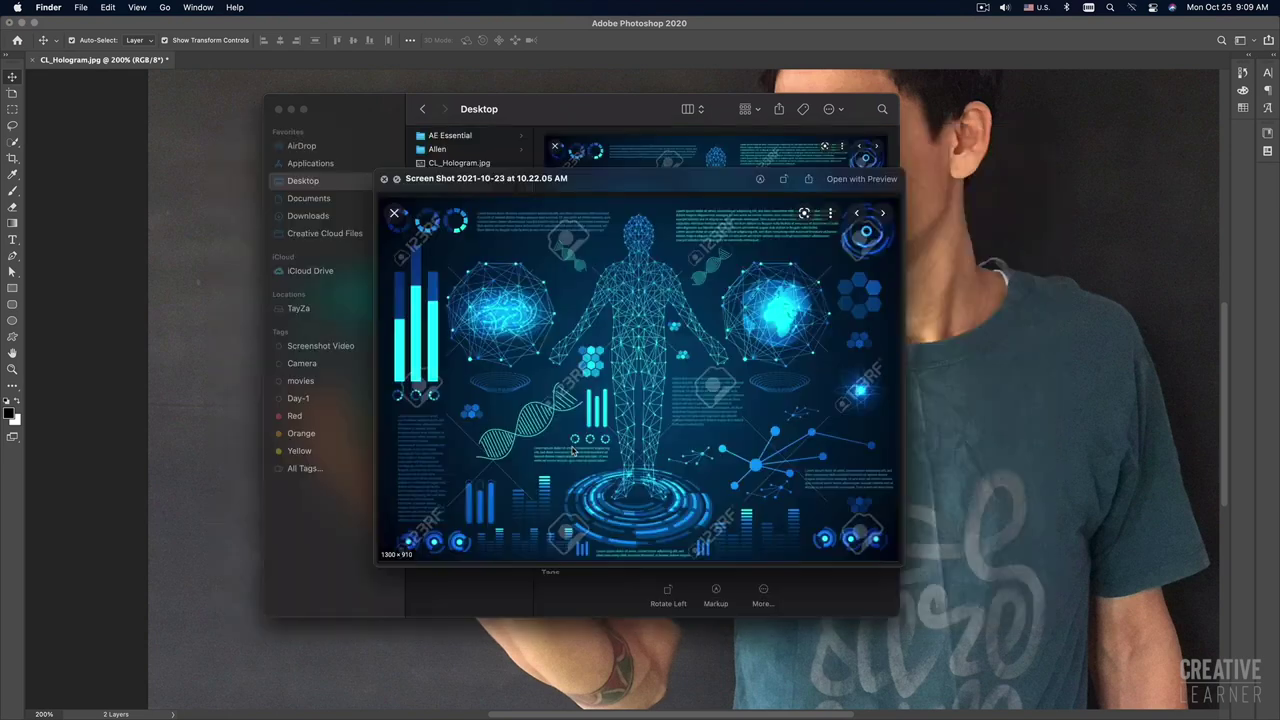
{"action": "key", "text": "Down"}
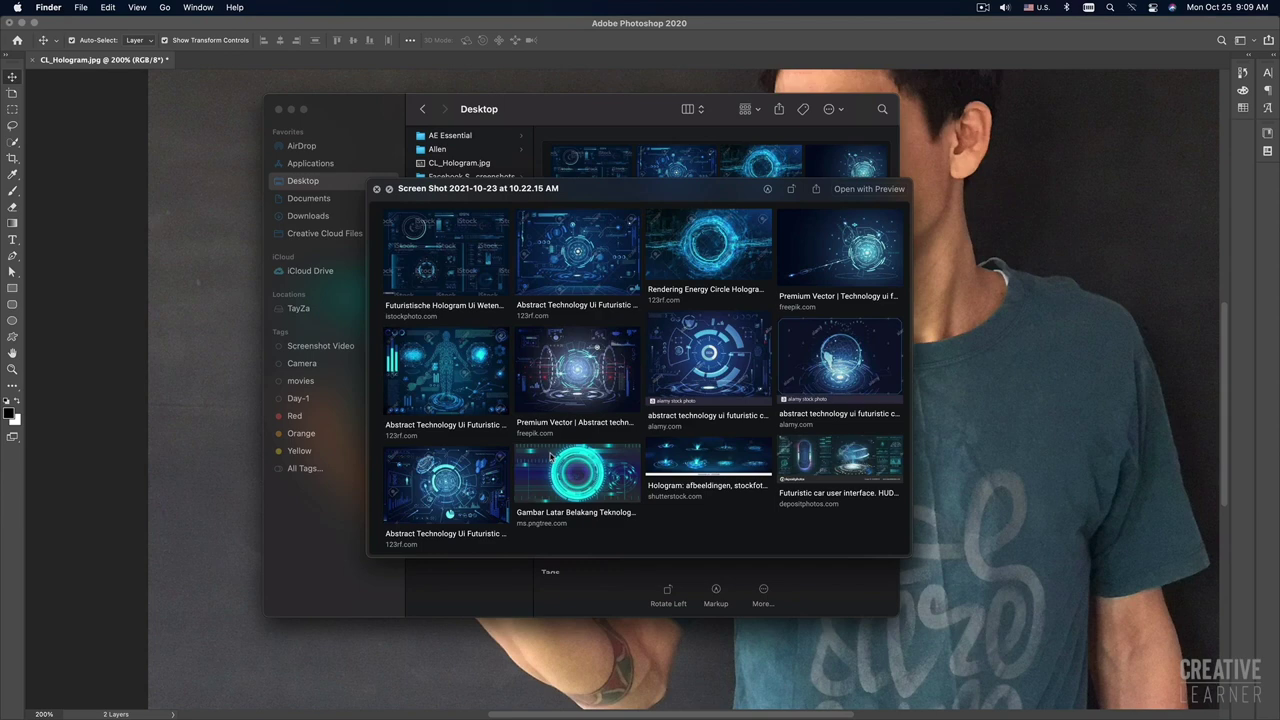
{"action": "key", "text": "super+Tab"}
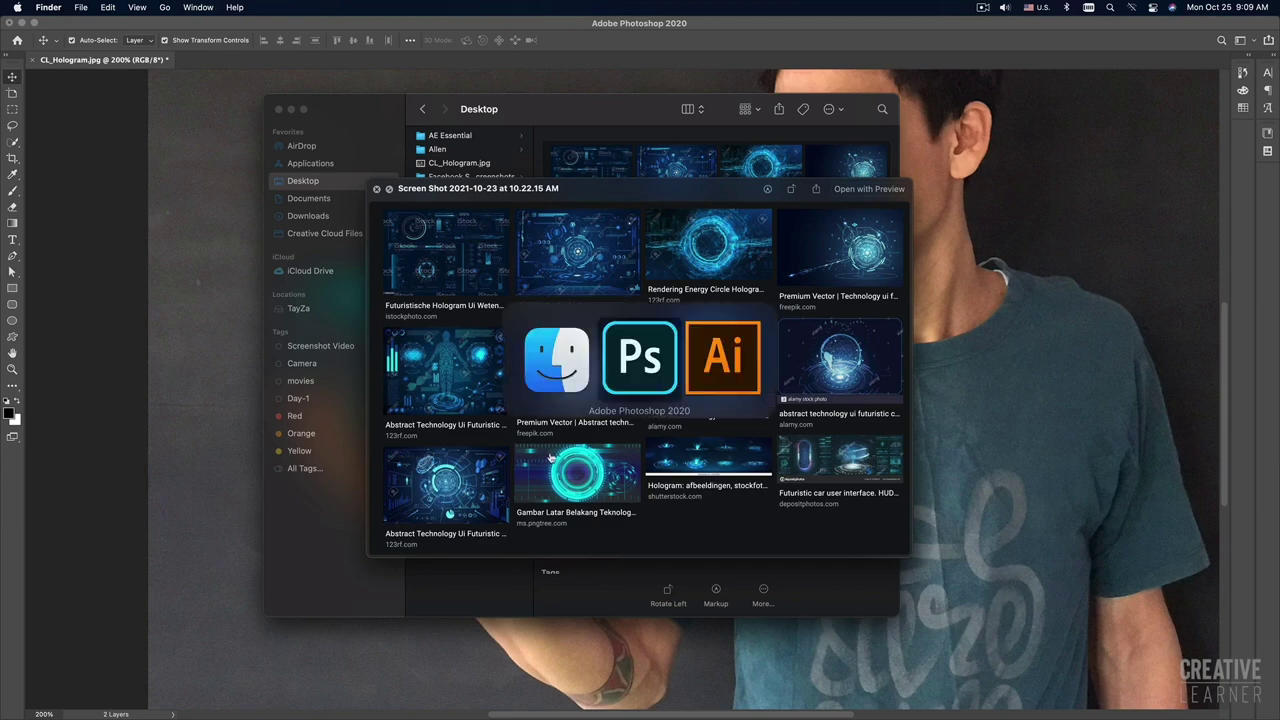
{"action": "key", "text": "super+Tab"}
{"action": "left_click", "coordinate": [917, 514]}
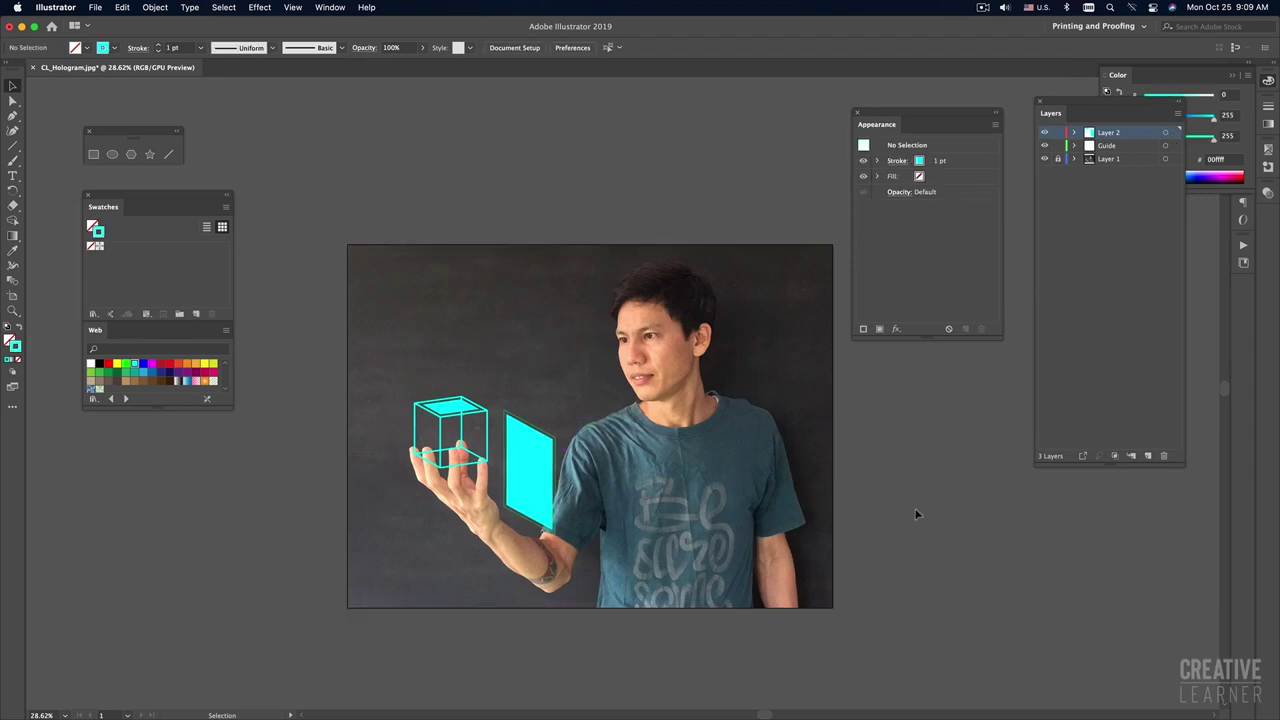
Step: Give the cube's Layer 1 an Outer Glow with Size about 123 px
{"action": "key", "text": "super+Tab"}
{"action": "key", "text": "super+Tab"}
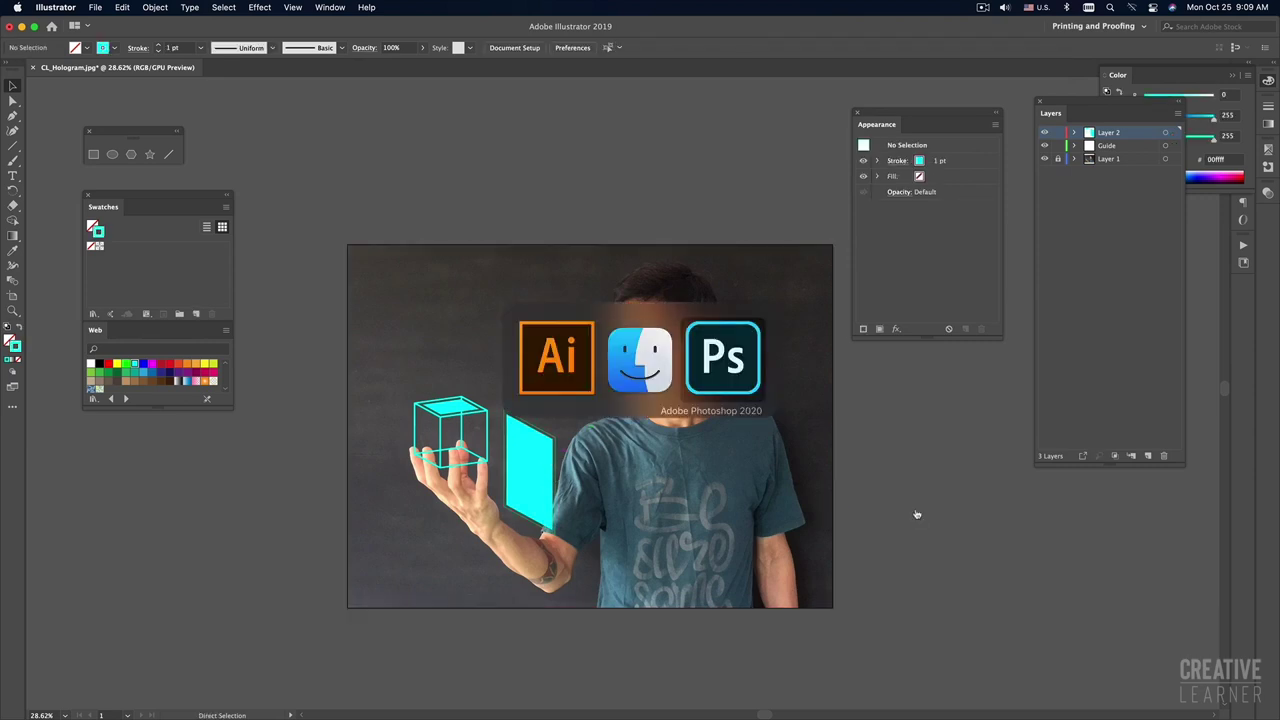
{"action": "key", "text": "super+Tab"}
{"action": "key", "text": "super+Tab"}
{"action": "key", "text": "super+Tab"}
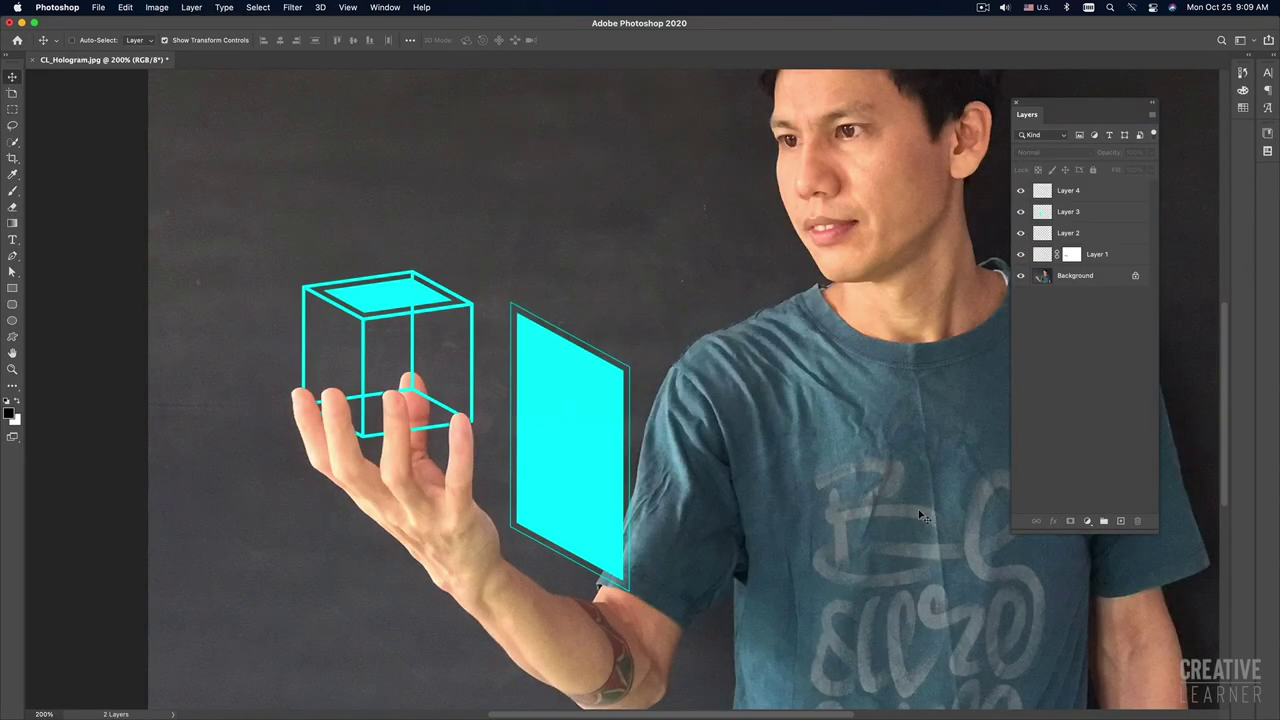
{"action": "key", "text": "super+minus"}
{"action": "key", "text": "super+minus"}
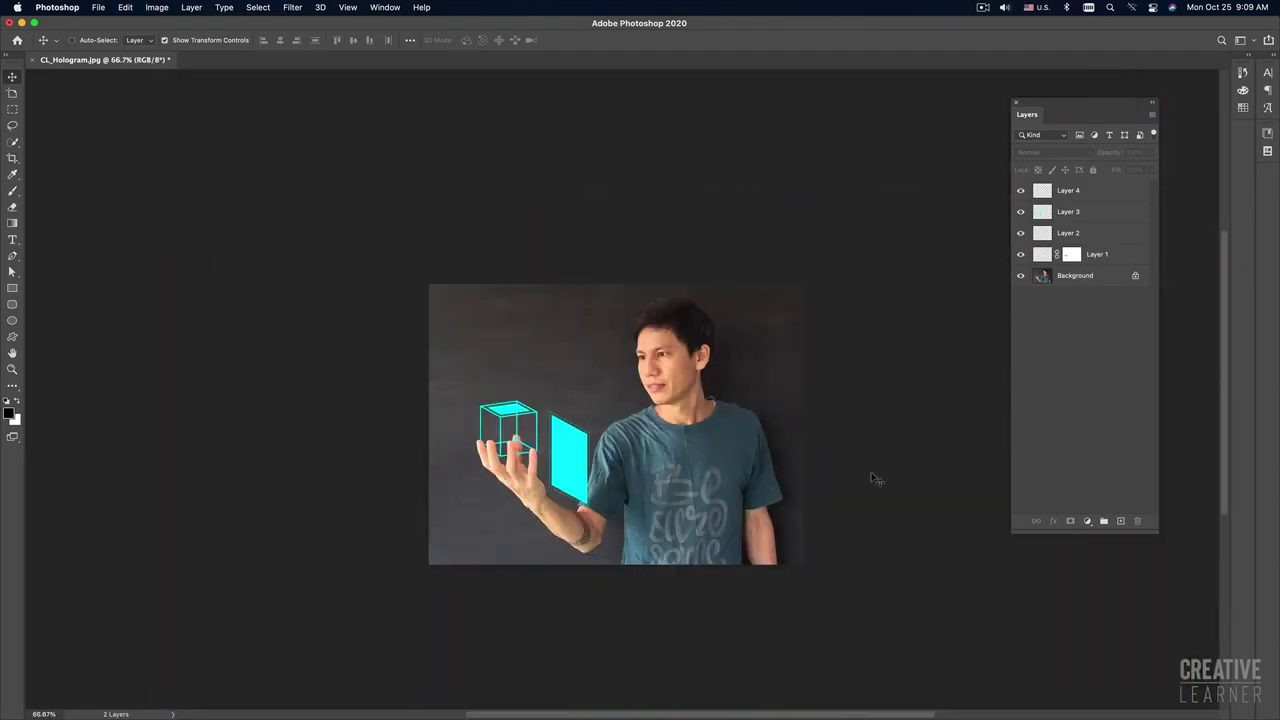
{"action": "key", "text": "super+plus"}
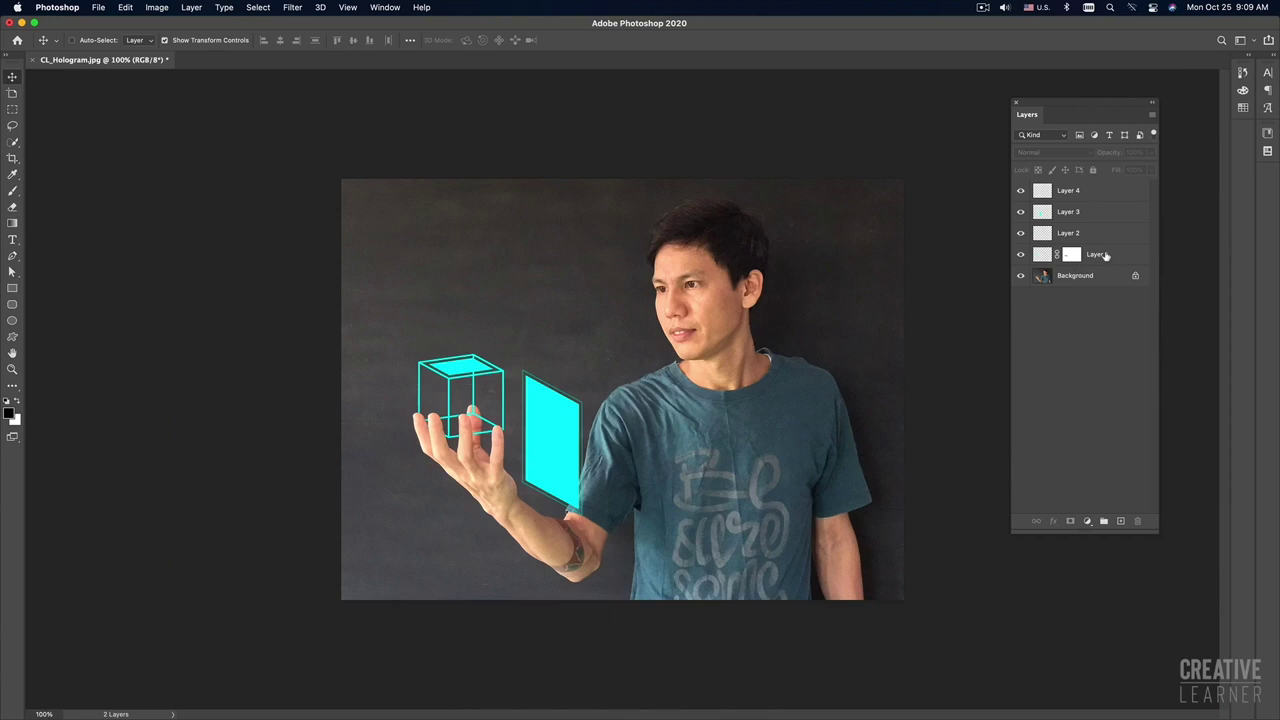
{"action": "left_click", "coordinate": [1105, 256]}
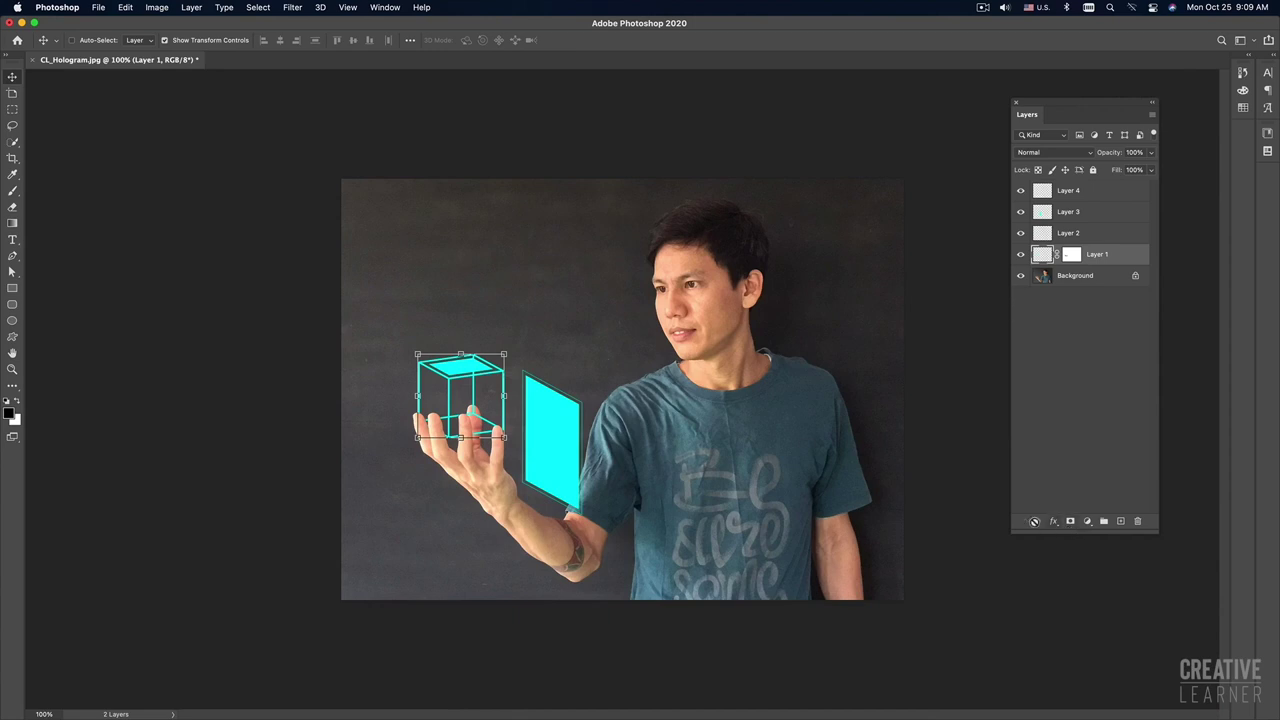
{"action": "left_click", "coordinate": [1053, 521]}
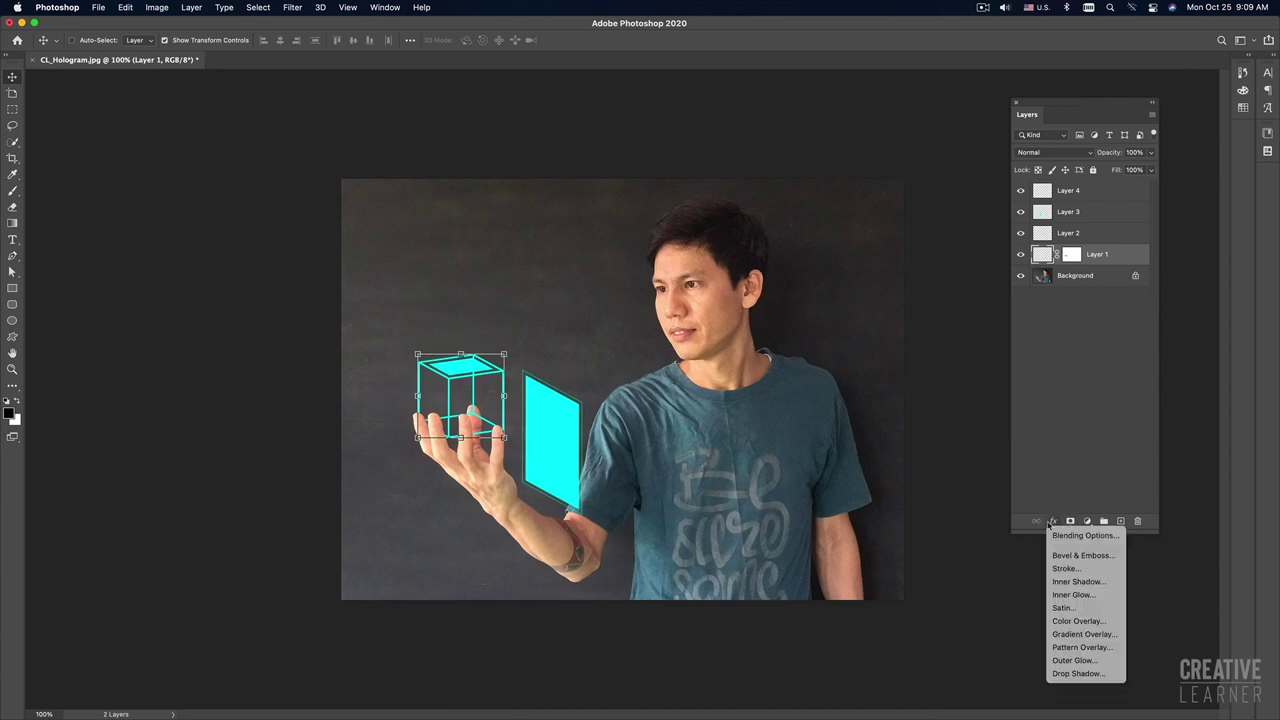
{"action": "left_click", "coordinate": [1080, 661]}
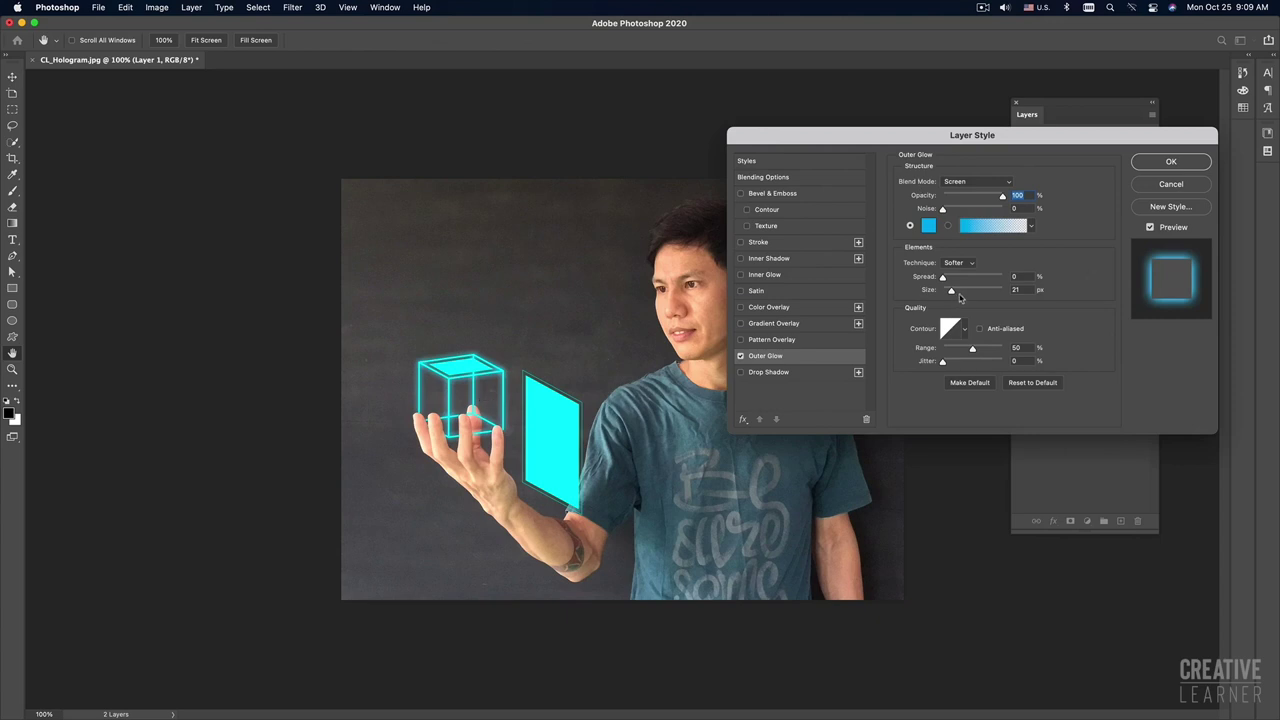
{"action": "left_click_drag", "start_coordinate": [953, 291], "coordinate": [975, 292]}
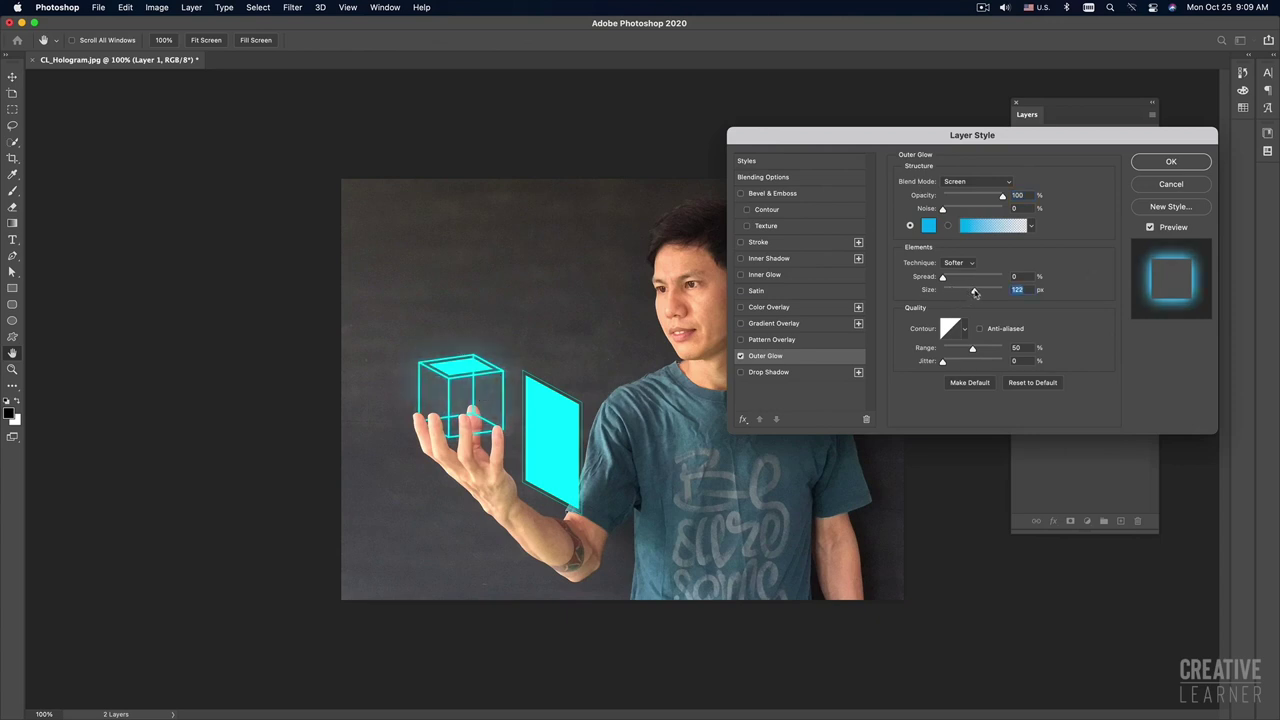
{"action": "left_click", "coordinate": [1157, 166]}
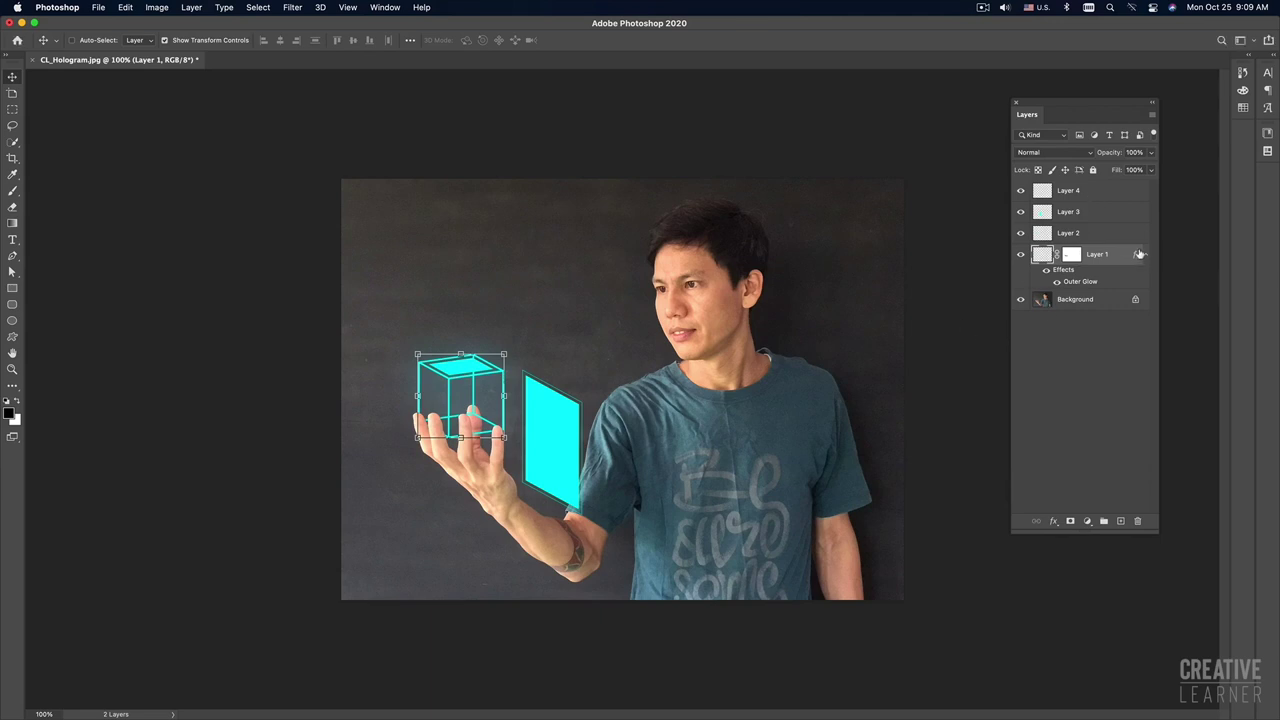
Step: Copy the Outer Glow effect from Layer 1 onto Layers 2, 3 and 4
{"action": "left_click_drag", "start_coordinate": [1138, 256], "coordinate": [1138, 191]}
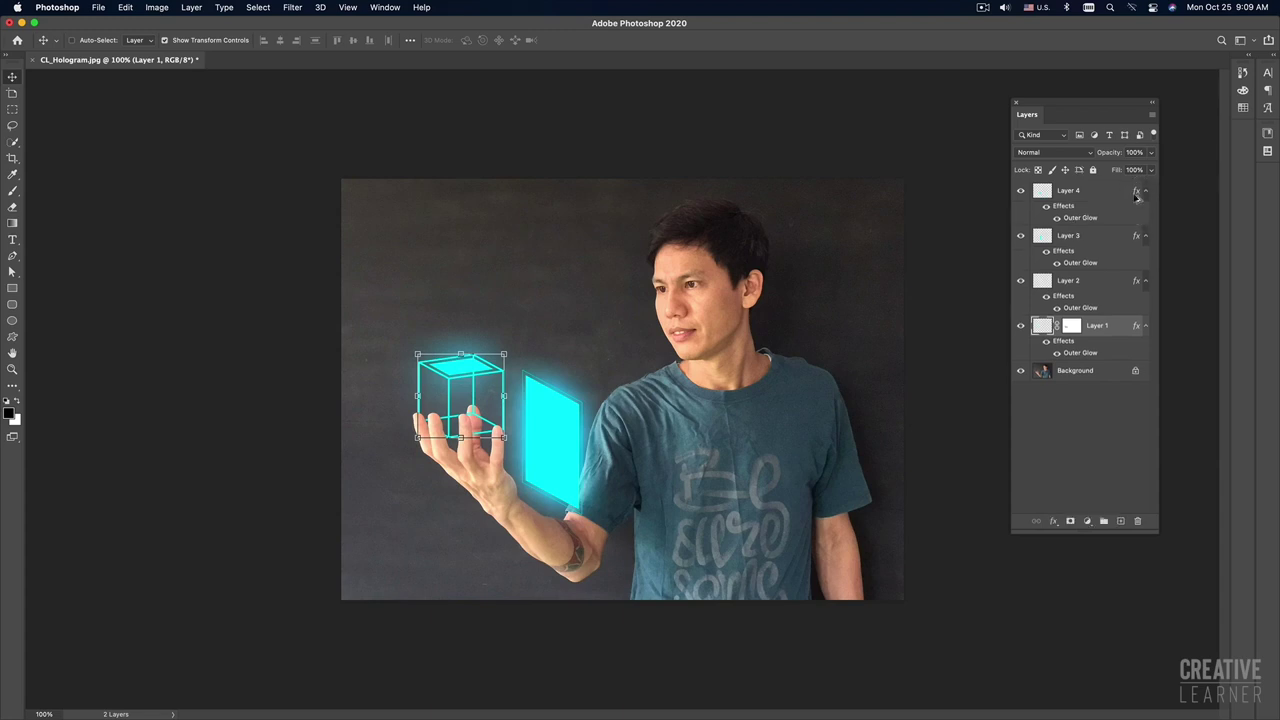
{"action": "left_click", "coordinate": [950, 340], "text": "ctrl"}
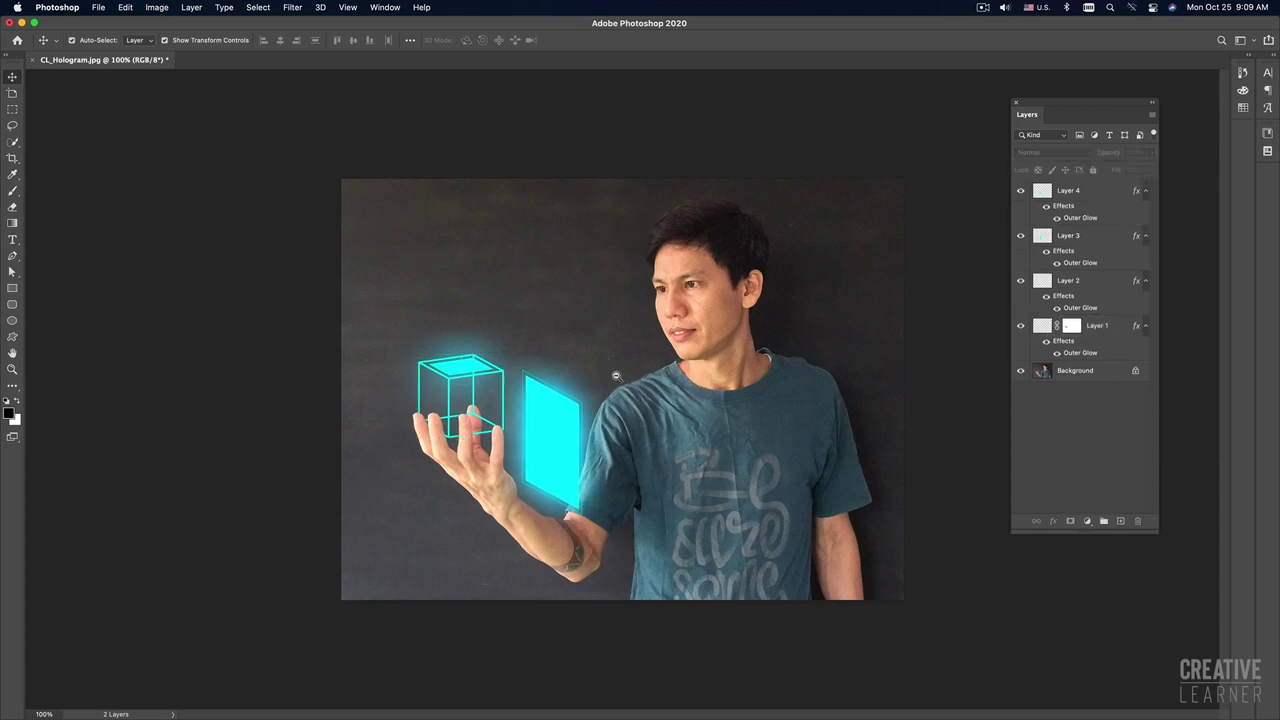
{"action": "key", "text": "ctrl+minus"}
{"action": "key", "text": "ctrl"}
Step: Paint a sampled-cyan circle inside the cube on a new layer set to Linear Dodge (Add)
{"action": "key", "text": "b"}
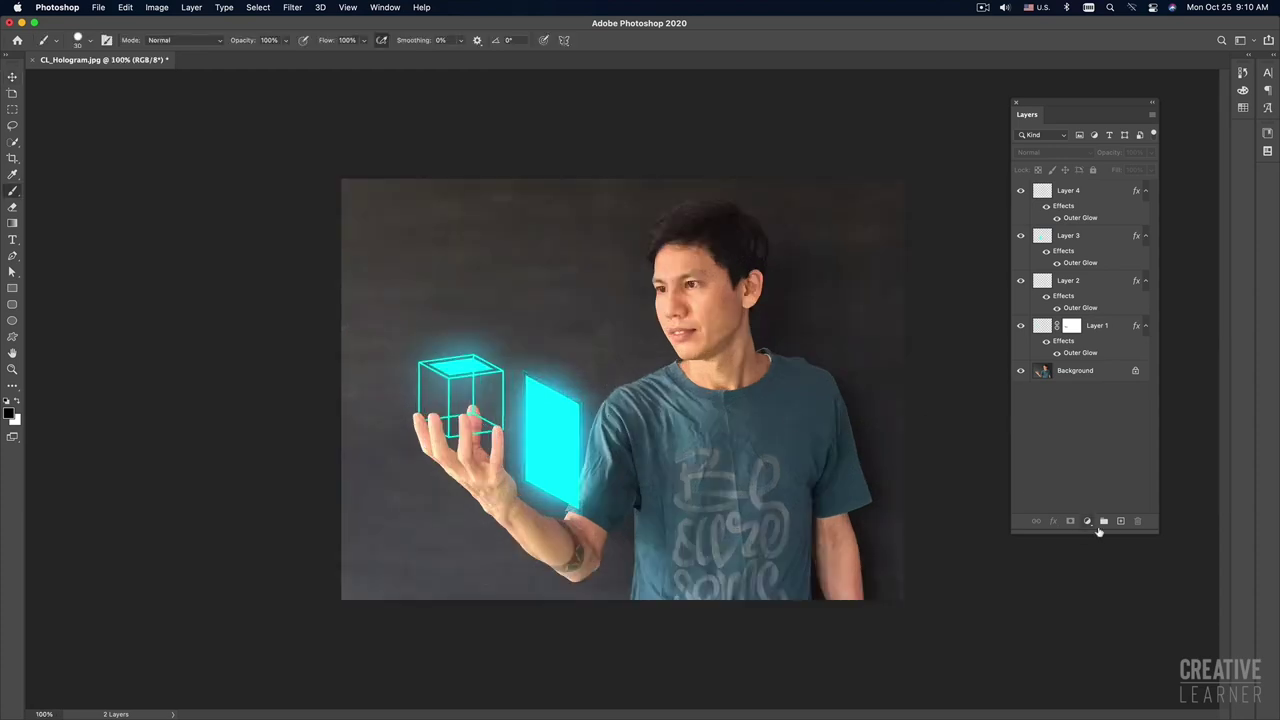
{"action": "left_click", "coordinate": [1120, 521]}
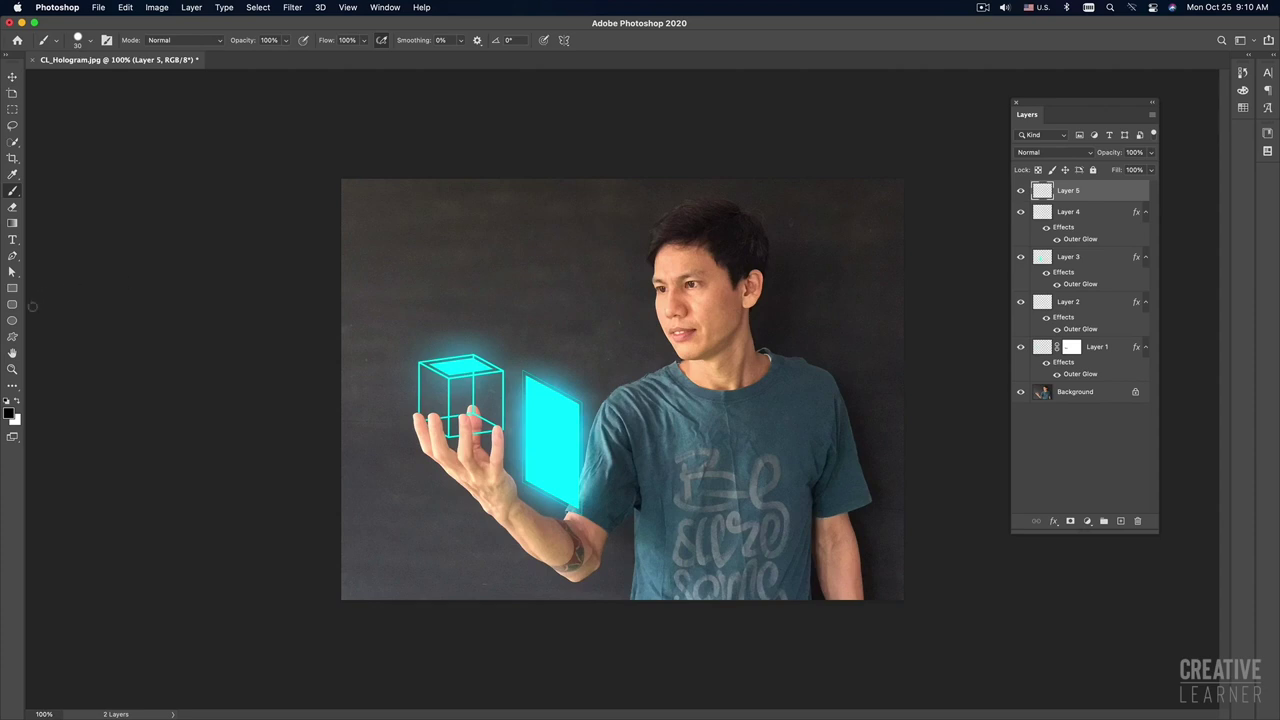
{"action": "key", "text": "bracketright"}
{"action": "key", "text": "bracketright"}
{"action": "key", "text": "bracketright"}
{"action": "left_click", "coordinate": [463, 369], "text": "alt"}
{"action": "left_click", "coordinate": [463, 400]}
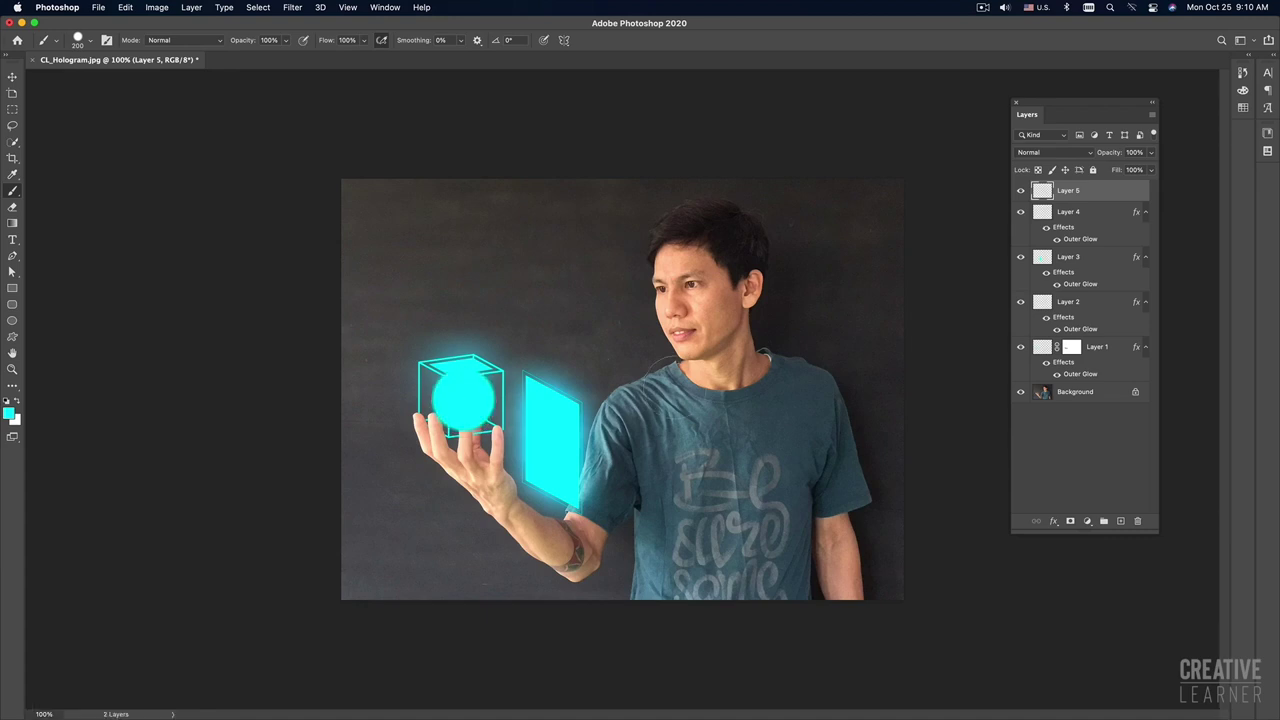
{"action": "left_click", "coordinate": [1058, 152]}
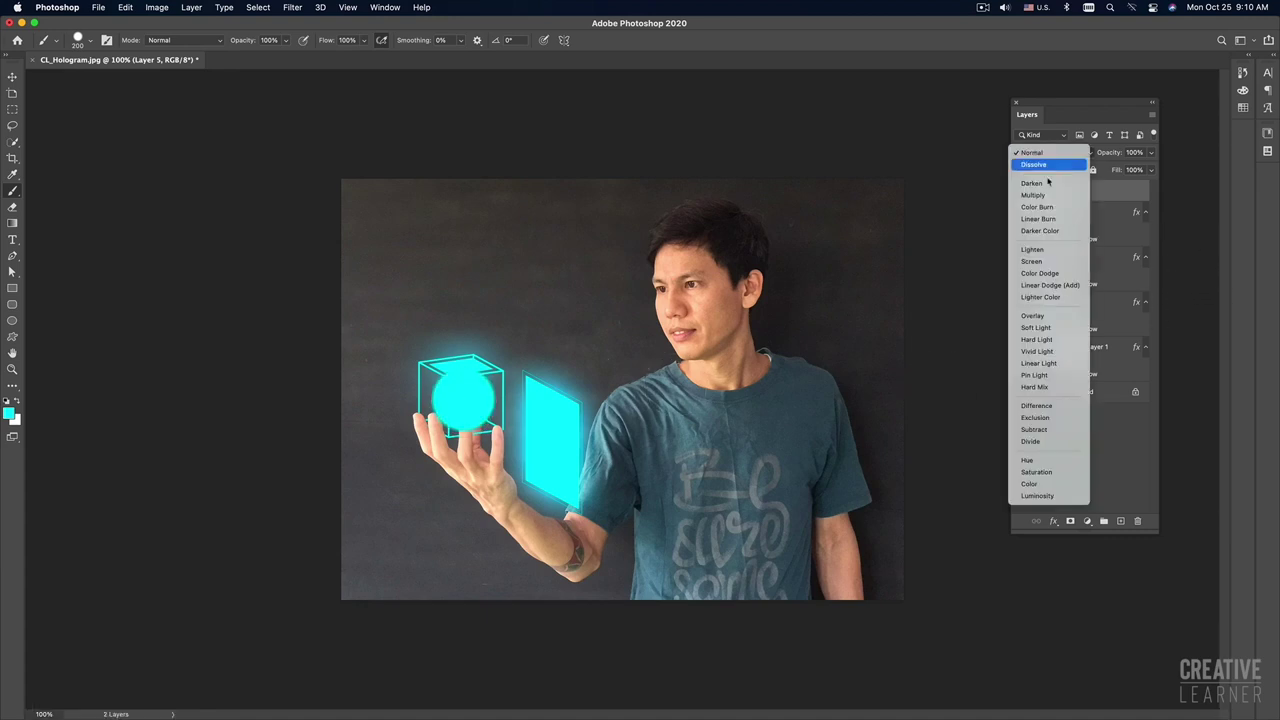
{"action": "left_click", "coordinate": [1050, 286]}
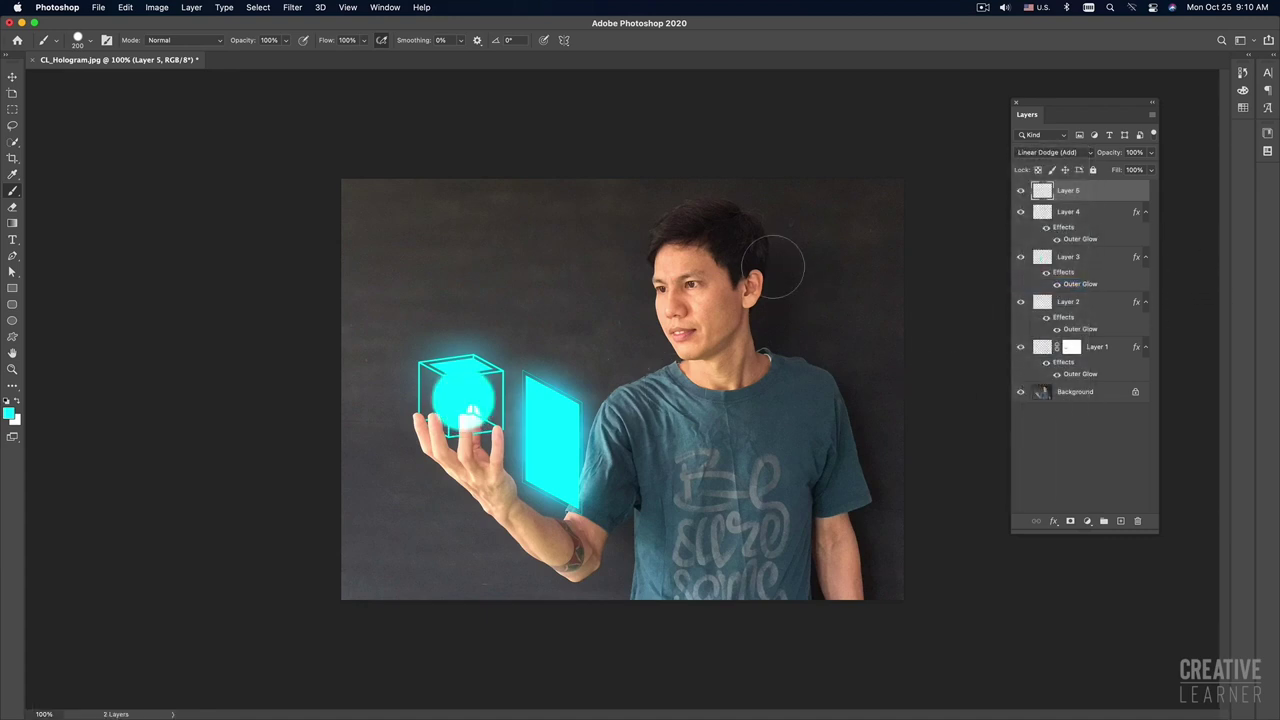
Step: Soften the cyan circle with a Gaussian Blur
{"action": "left_click", "coordinate": [292, 7]}
{"action": "mouse_move", "coordinate": [296, 150]}
{"action": "left_click", "coordinate": [511, 196]}
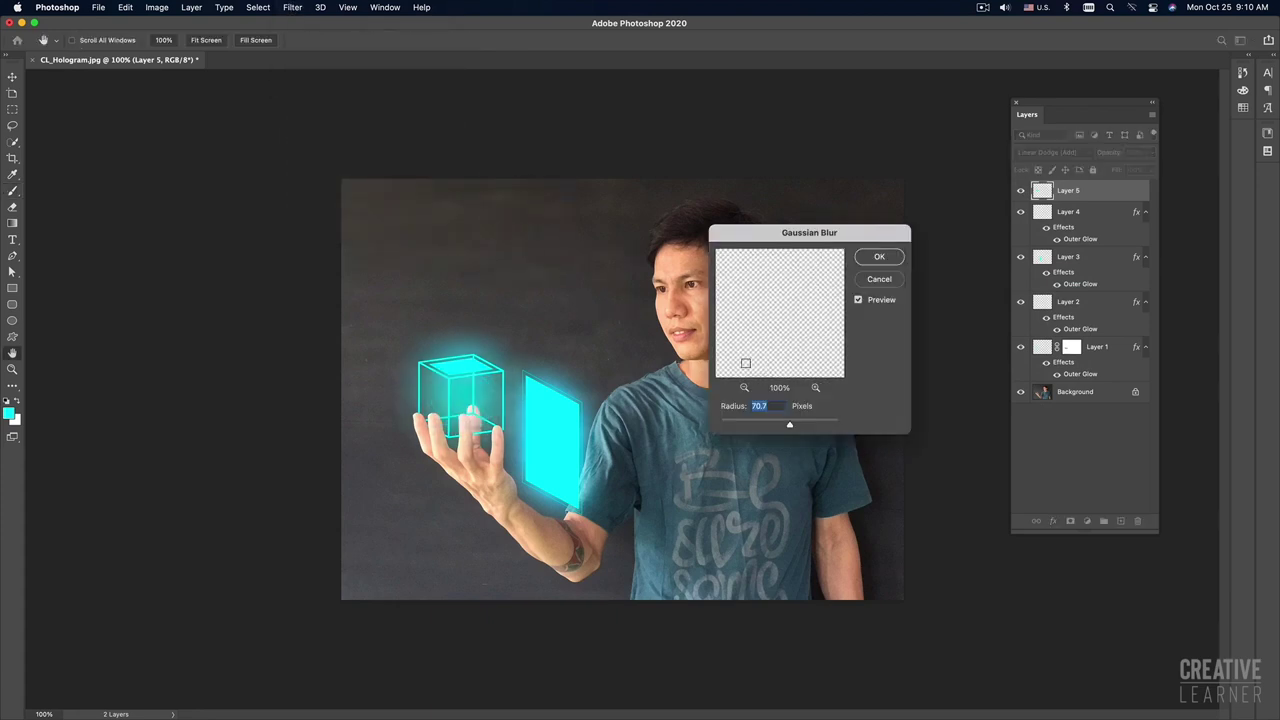
{"action": "left_click_drag", "start_coordinate": [790, 427], "coordinate": [784, 424]}
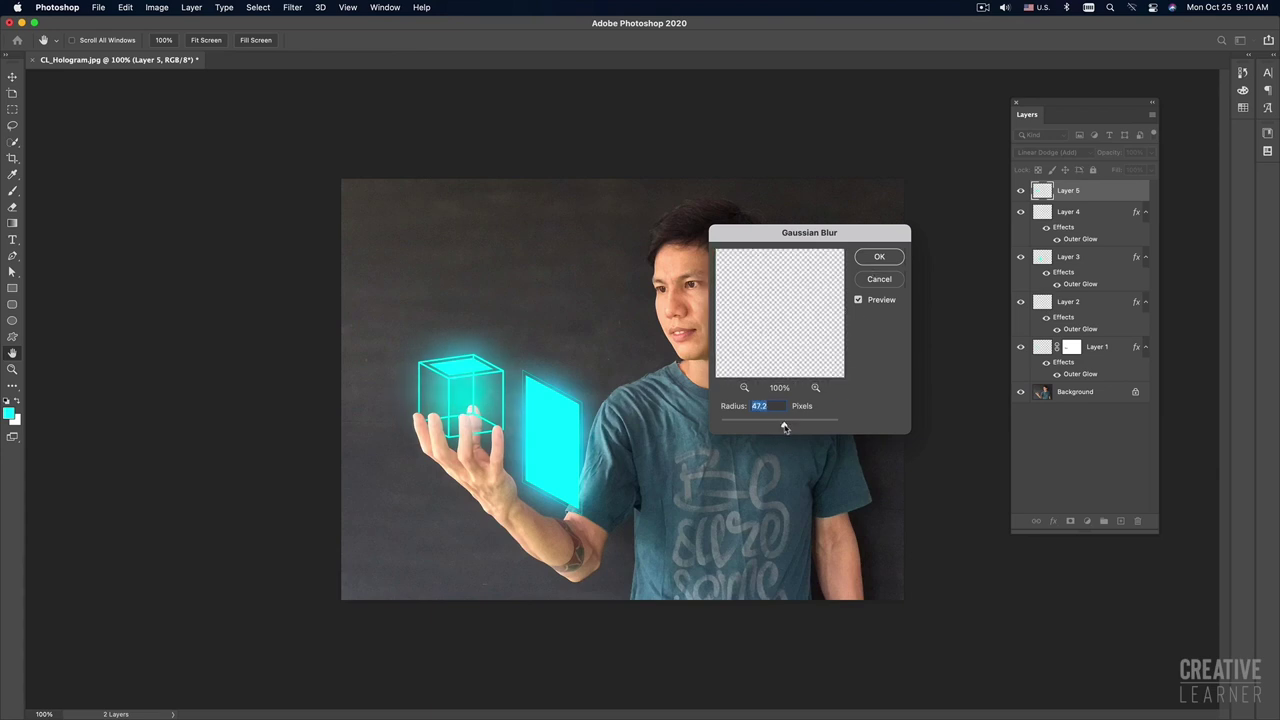
{"action": "left_click", "coordinate": [893, 258]}
Step: Duplicate the blurred glow, scale the copy to about 134% and set its opacity to 50%
{"action": "key", "text": "ctrl+j"}
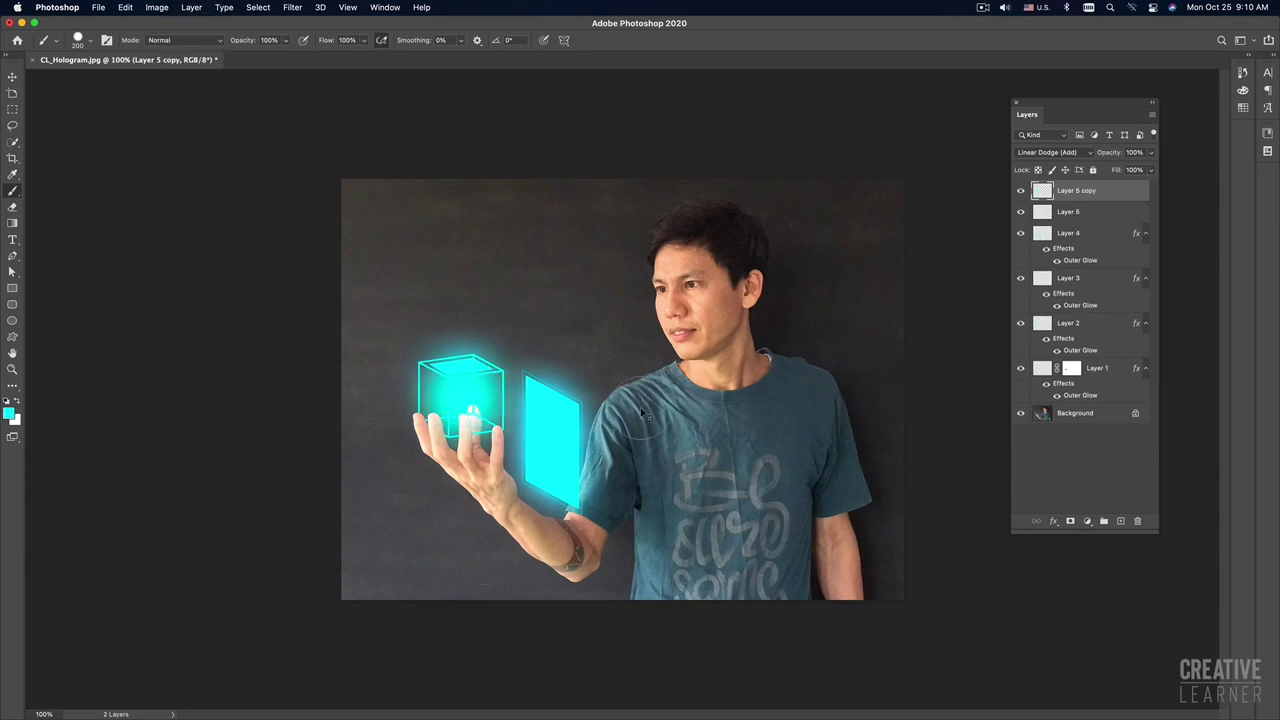
{"action": "key", "text": "ctrl+t"}
{"action": "left_click_drag", "start_coordinate": [536, 330], "coordinate": [557, 308]}
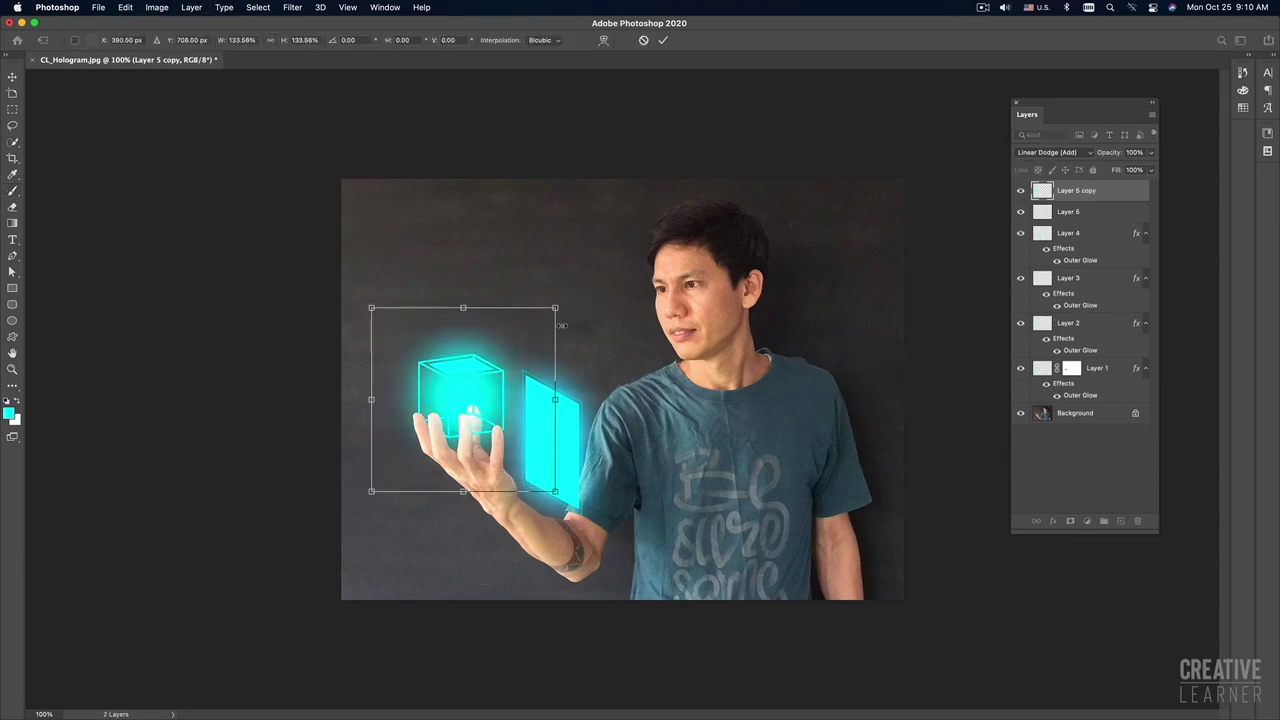
{"action": "key", "text": "Return"}
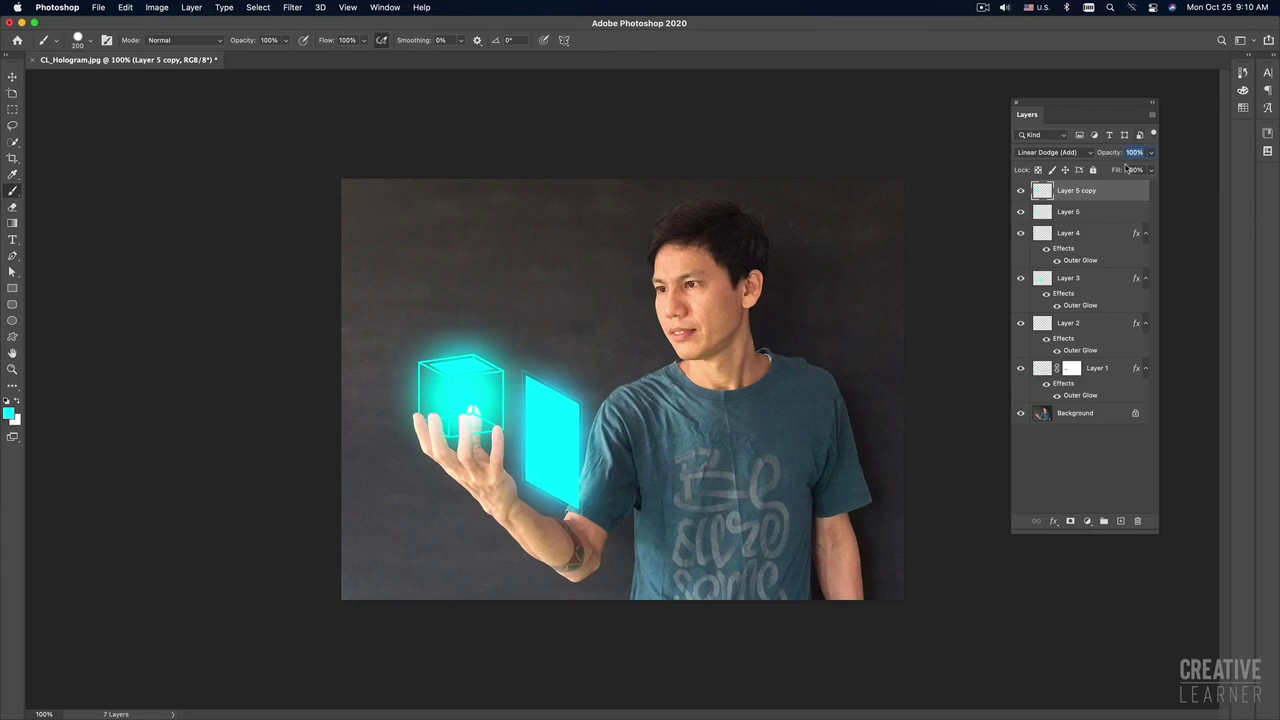
{"action": "type", "text": "50"}
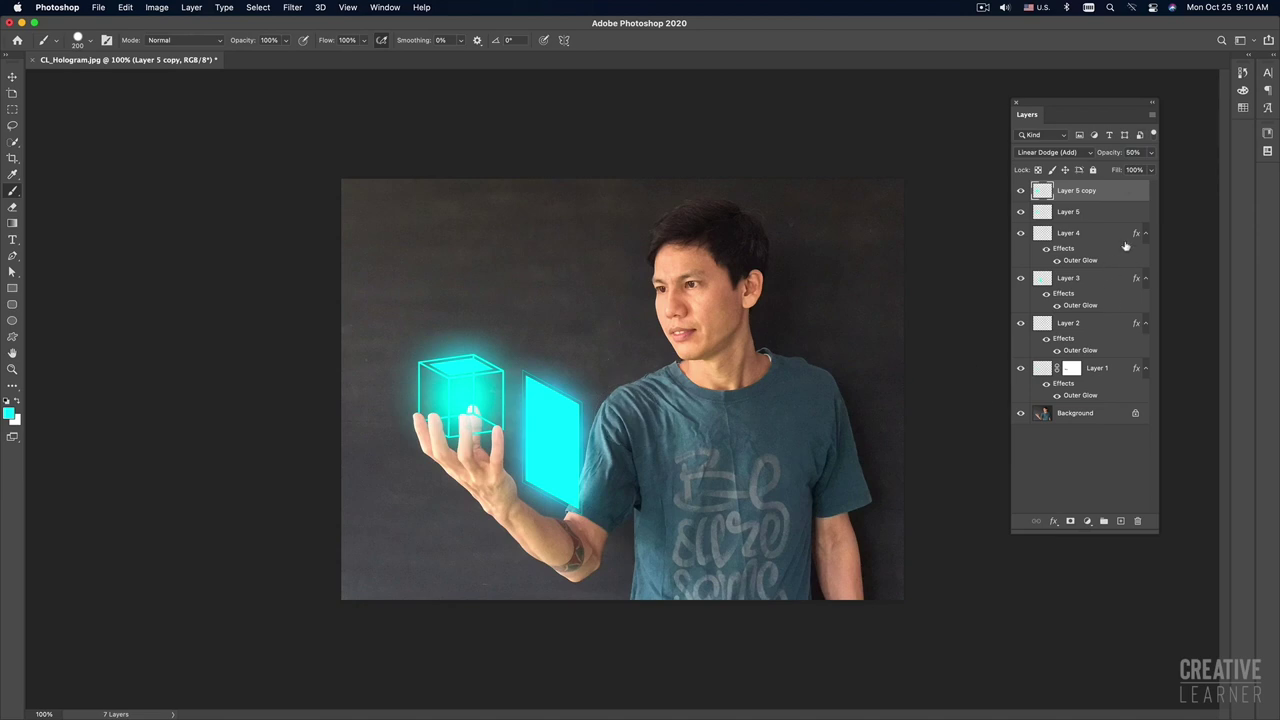
{"action": "type", "text": "v"}
{"action": "left_click", "coordinate": [945, 381]}
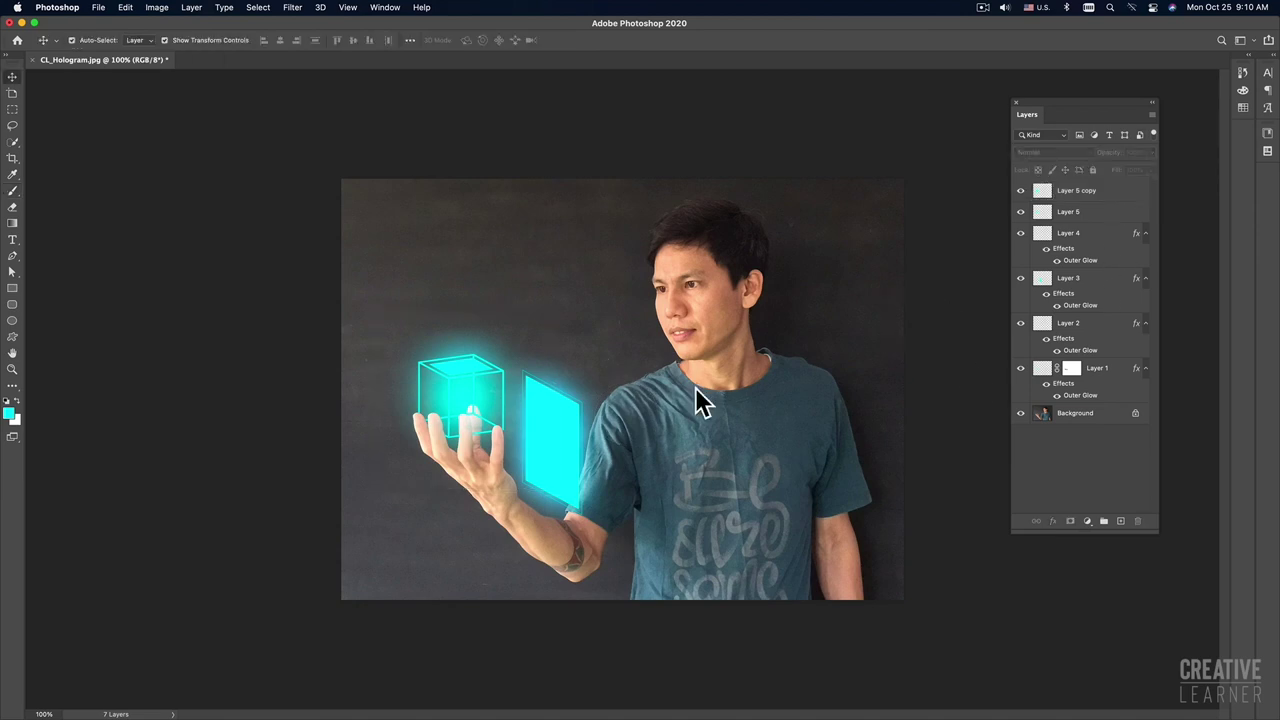
{"action": "key", "text": "super+minus"}
{"action": "left_click", "coordinate": [1072, 414]}
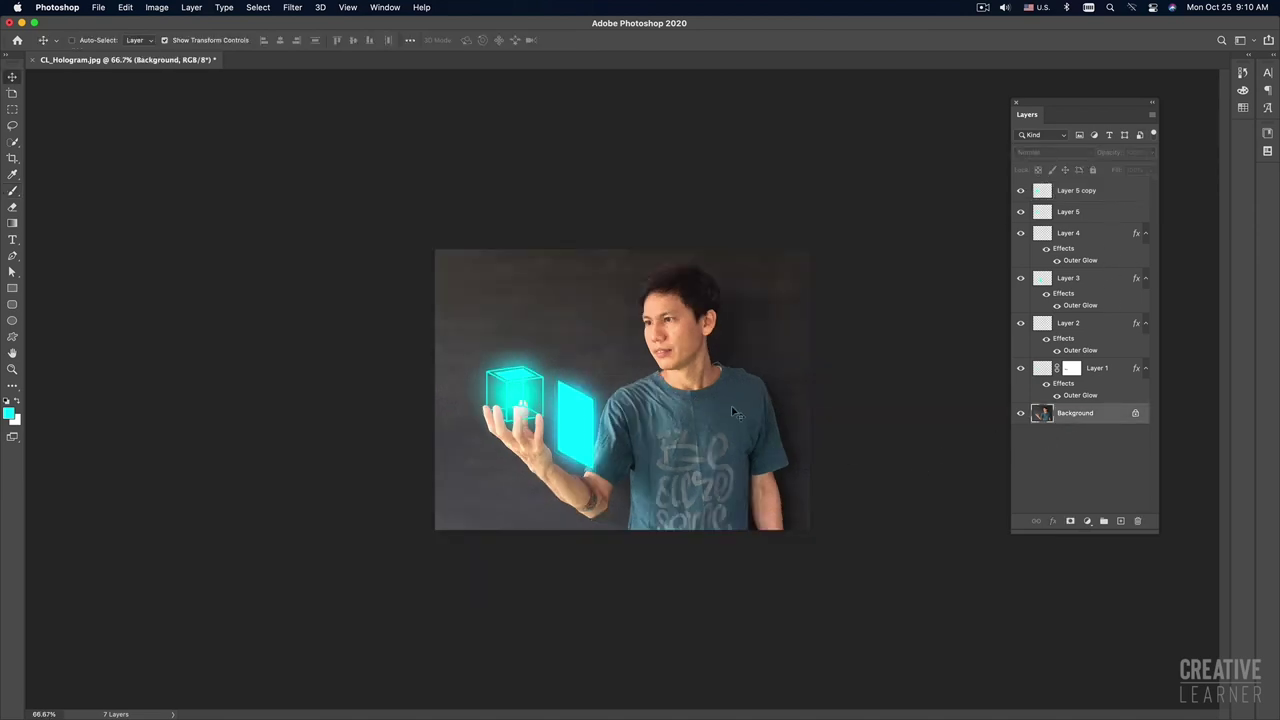
Step: Add a Hue/Saturation adjustment above Background with Saturation -26 and Lightness -37
{"action": "left_click", "coordinate": [1088, 521]}
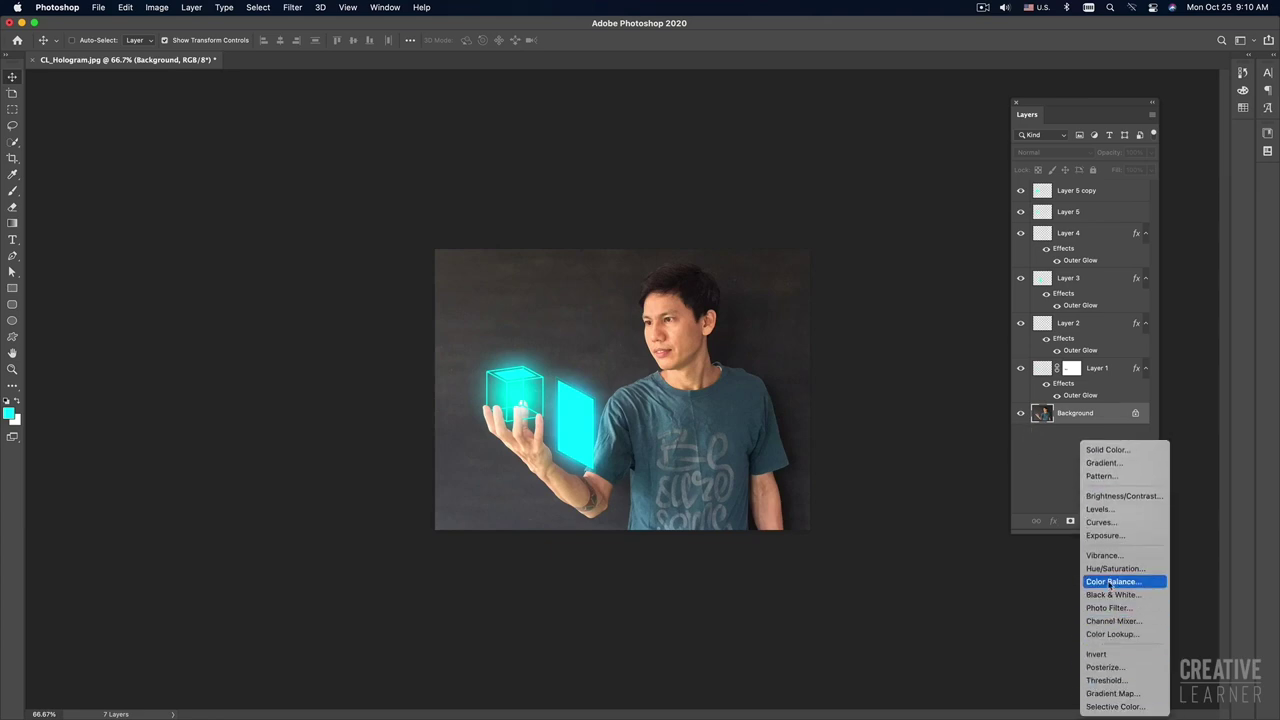
{"action": "left_click", "coordinate": [1112, 568]}
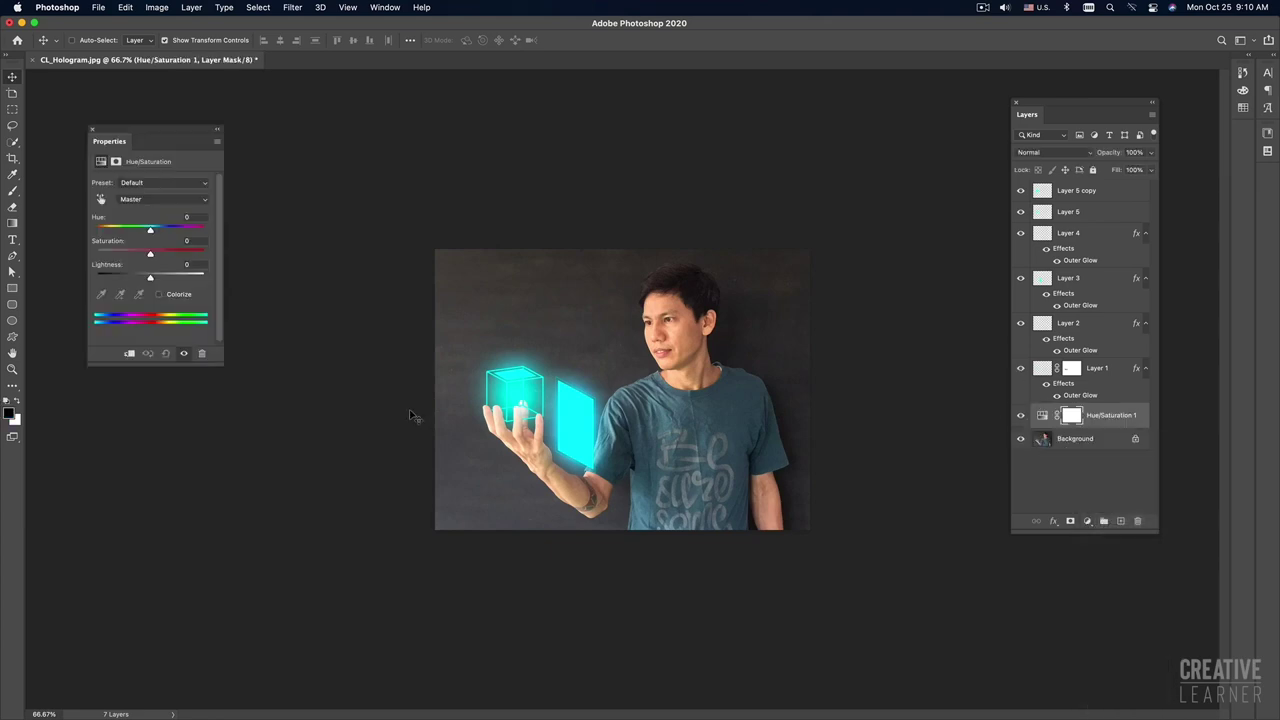
{"action": "left_click_drag", "start_coordinate": [150, 252], "coordinate": [140, 255]}
{"action": "left_click_drag", "start_coordinate": [150, 279], "coordinate": [136, 279]}
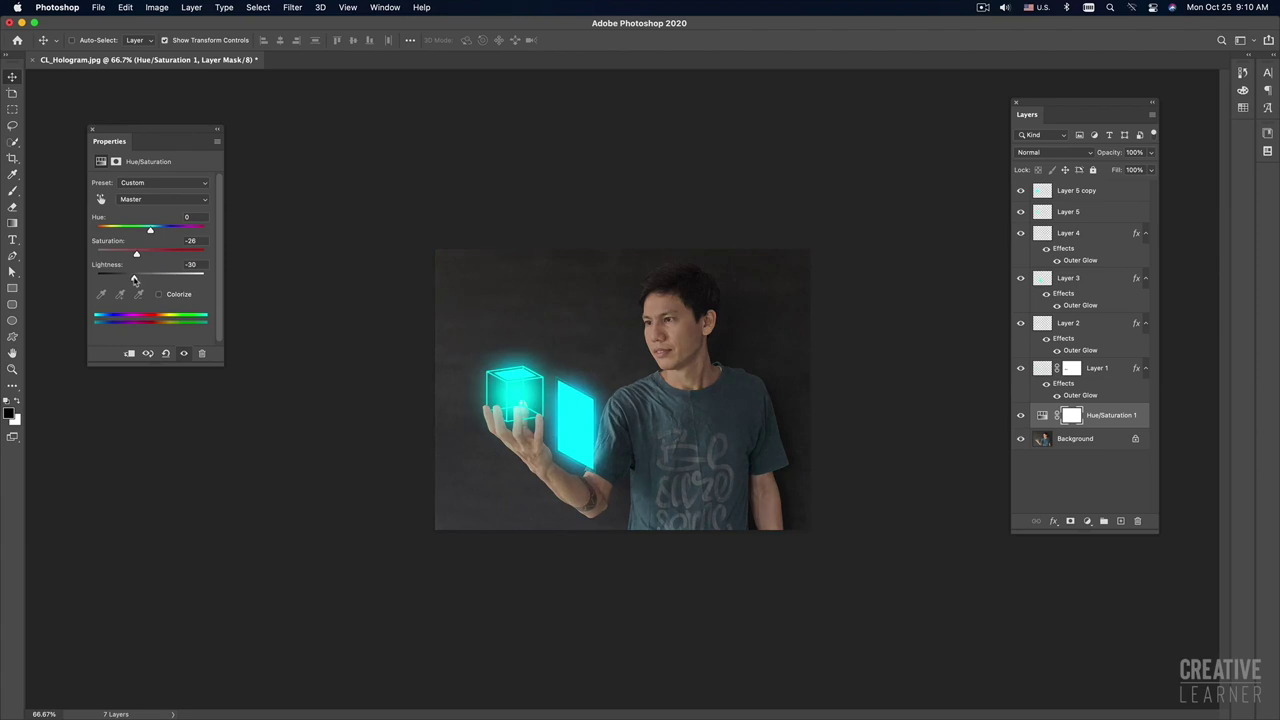
{"action": "left_click_drag", "start_coordinate": [134, 274], "coordinate": [129, 279]}
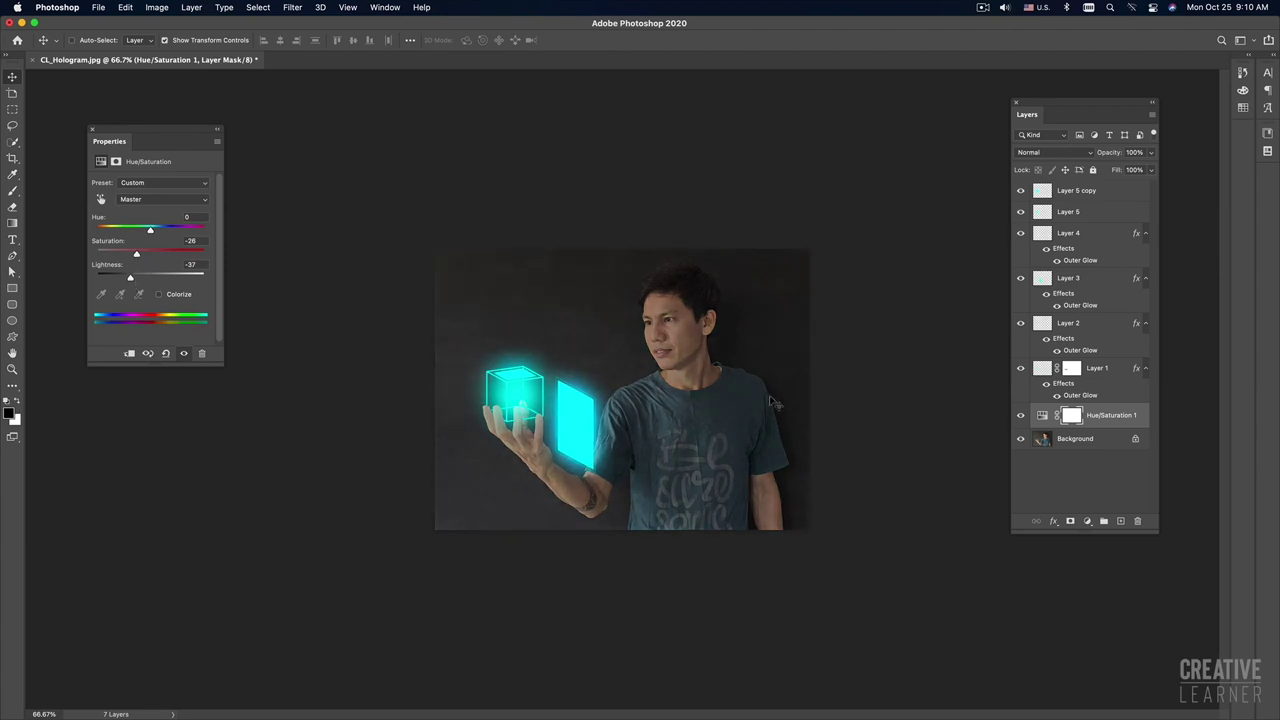
Step: Scale the Layer 5 copy glow up to about 145%
{"action": "left_click", "coordinate": [1090, 196]}
{"action": "key", "text": "ctrl+t"}
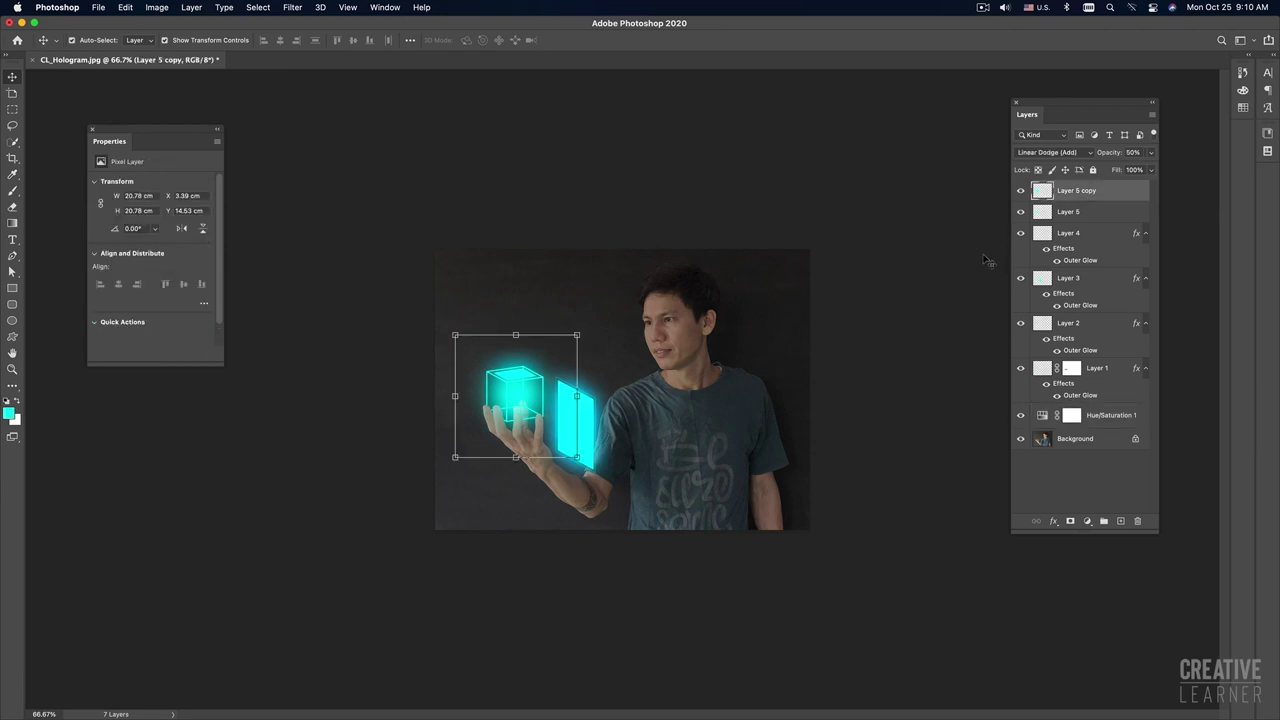
{"action": "left_click_drag", "start_coordinate": [582, 329], "coordinate": [615, 311]}
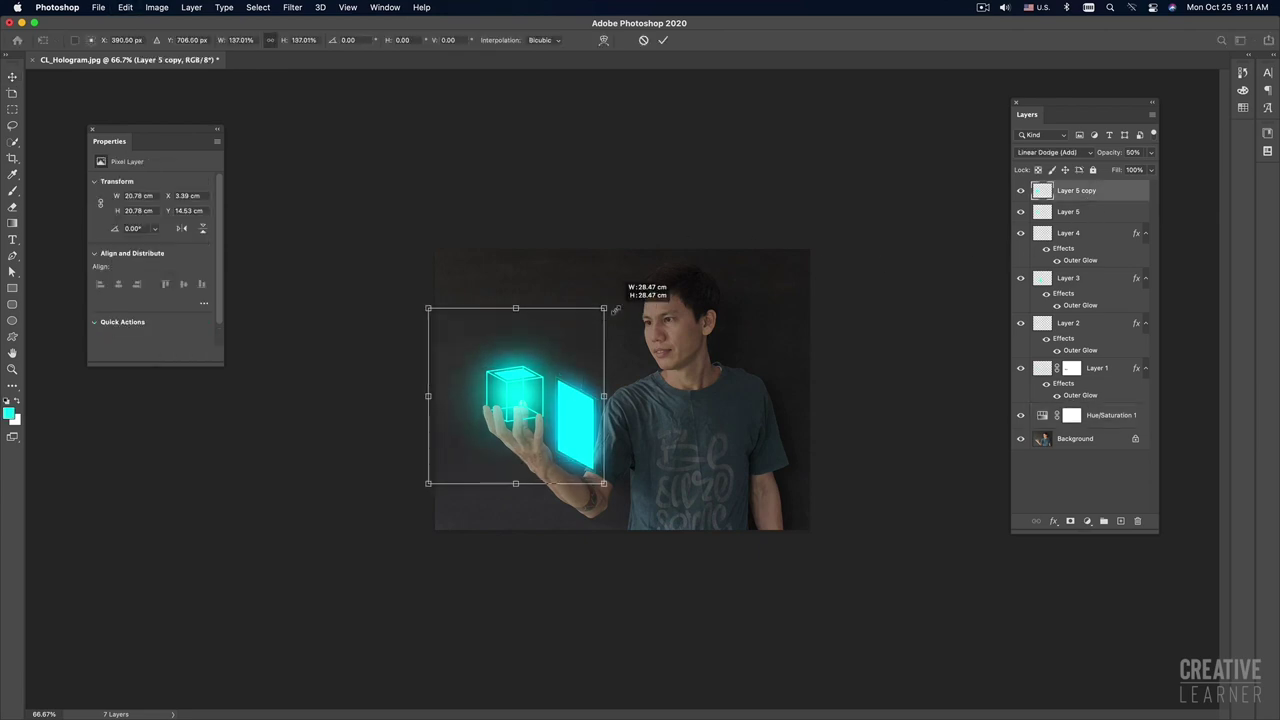
{"action": "key", "text": "Return"}
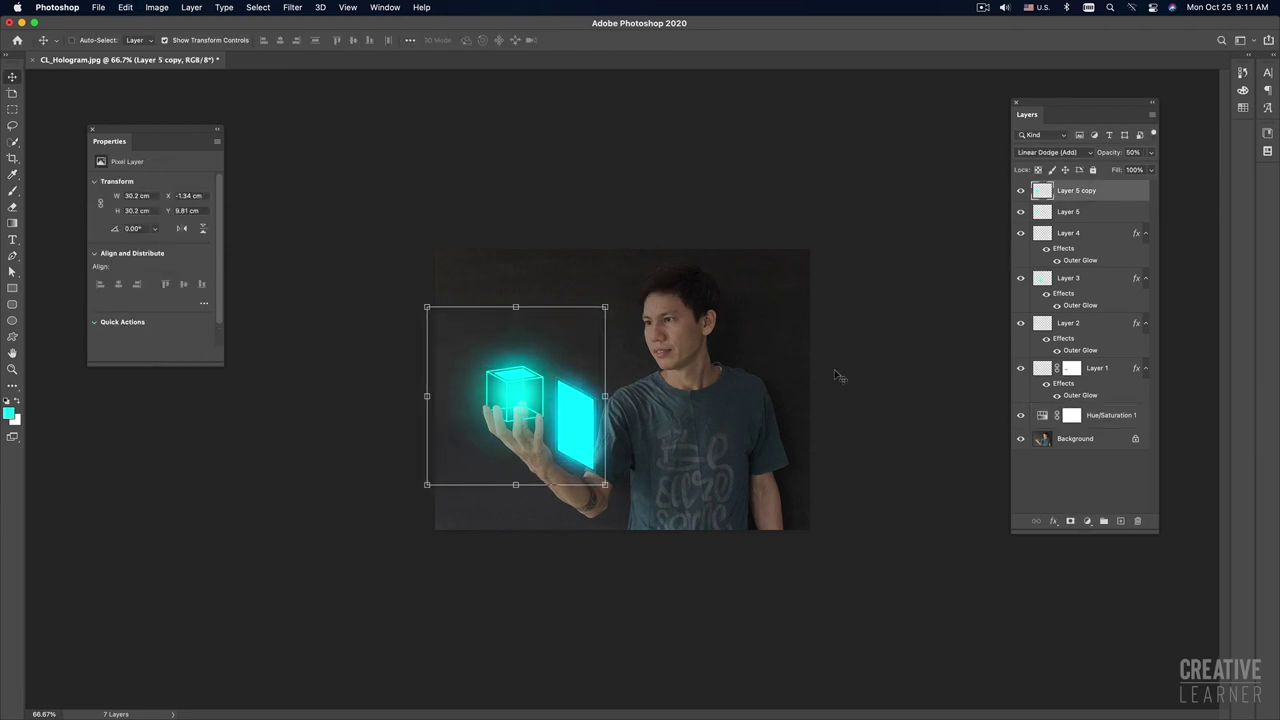
{"action": "left_click", "coordinate": [888, 360]}
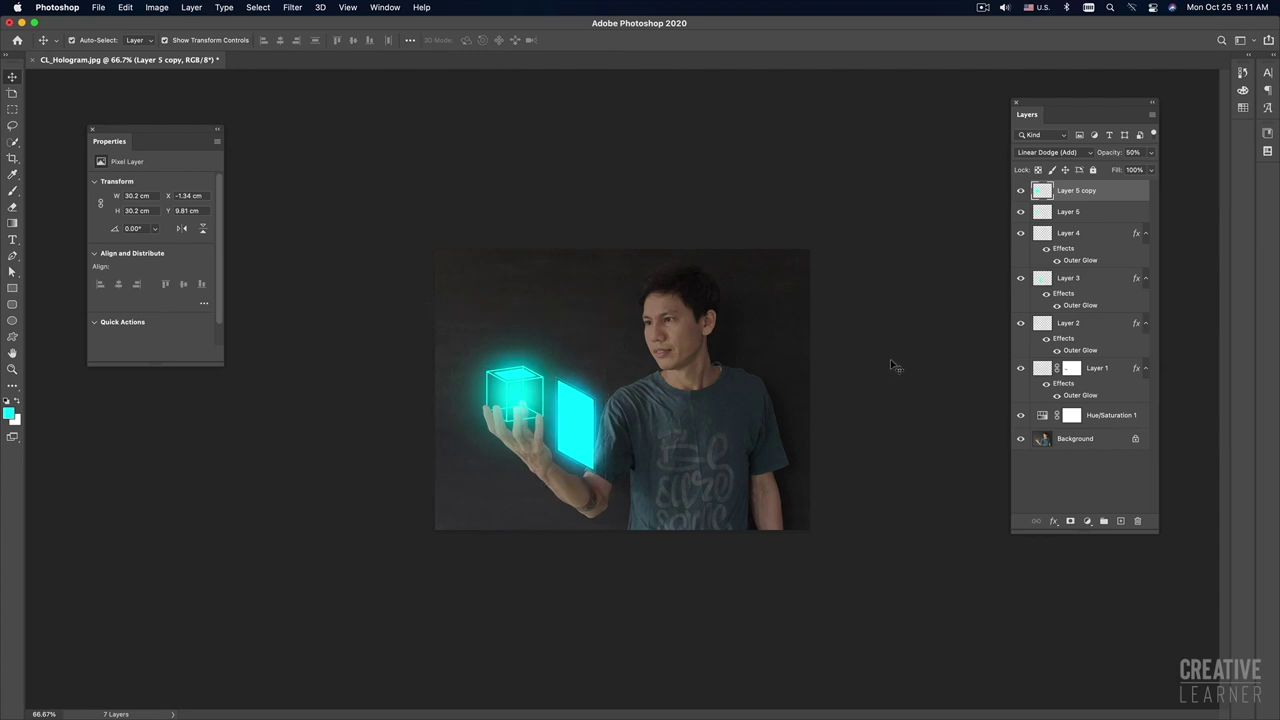
{"action": "left_click", "coordinate": [1089, 449]}
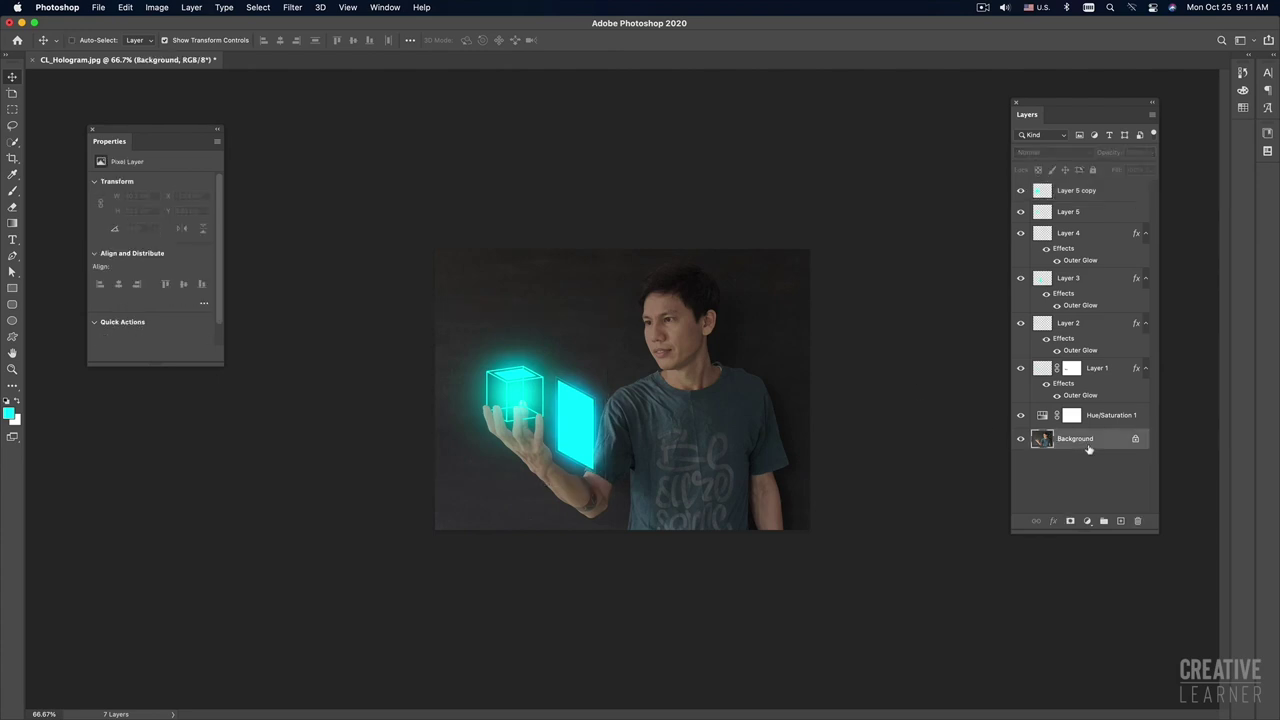
Step: Add a Gradient Map adjustment above Background with Reverse ticked
{"action": "left_click", "coordinate": [1088, 521]}
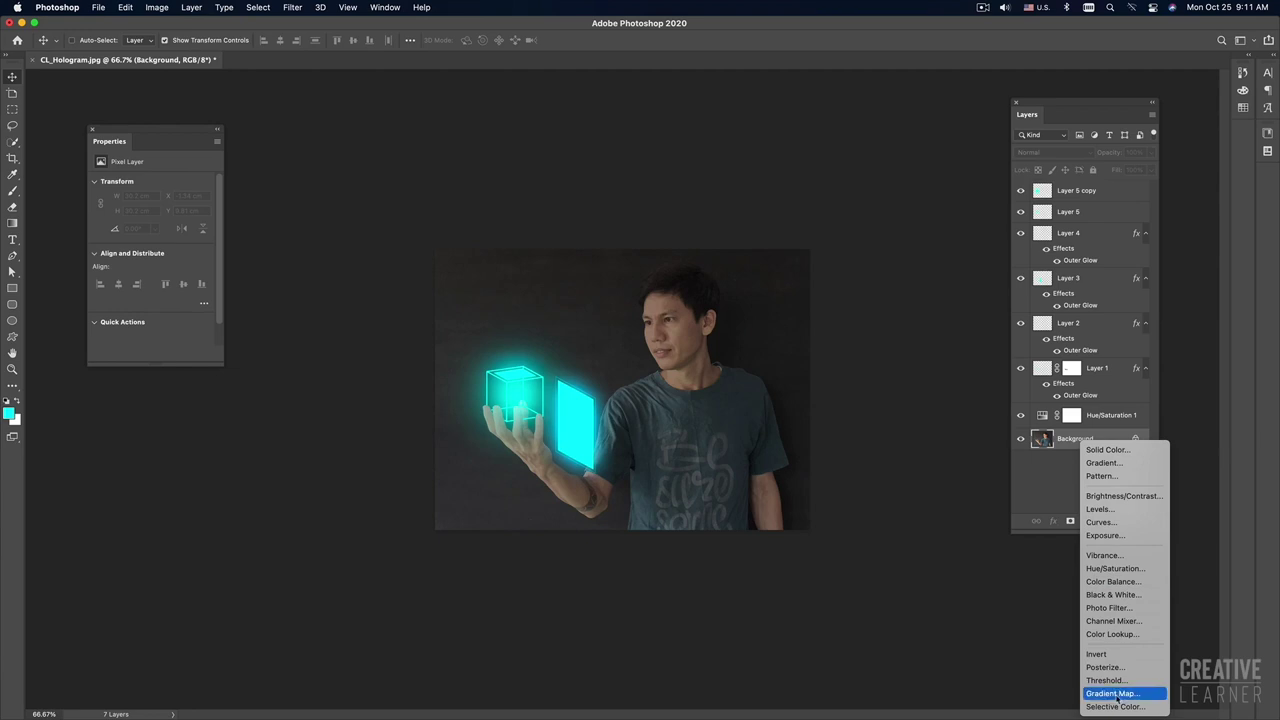
{"action": "left_click", "coordinate": [1115, 694]}
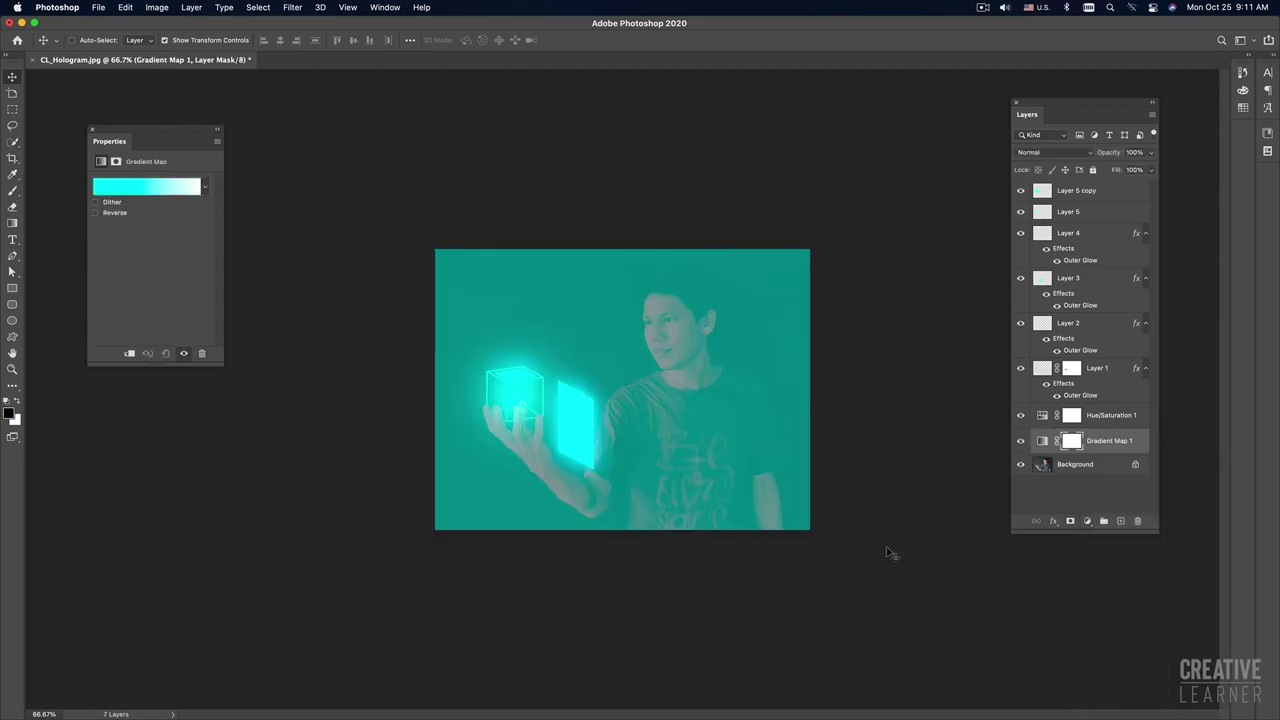
{"action": "left_click", "coordinate": [206, 188]}
{"action": "left_click", "coordinate": [205, 189]}
{"action": "left_click", "coordinate": [96, 214]}
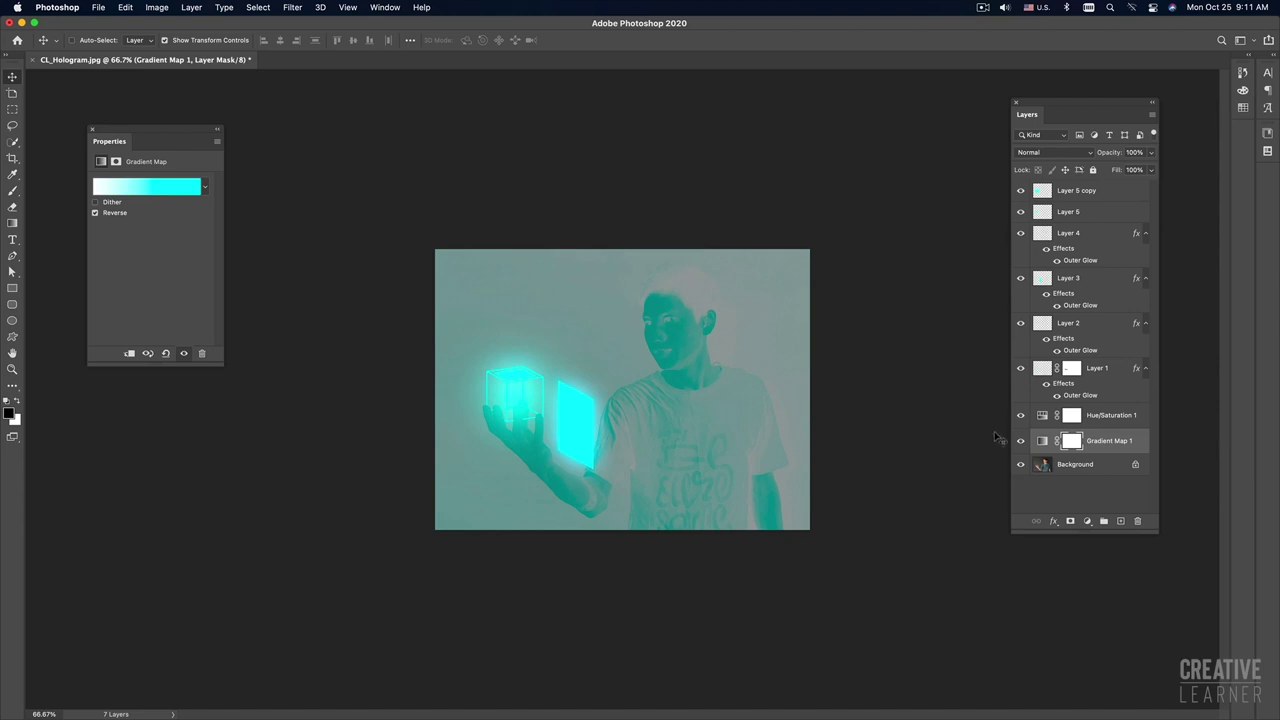
Step: Restrict Gradient Map 1 to the shadows by moving and splitting the This Layer Blend If white slider
{"action": "double_click", "coordinate": [1137, 440]}
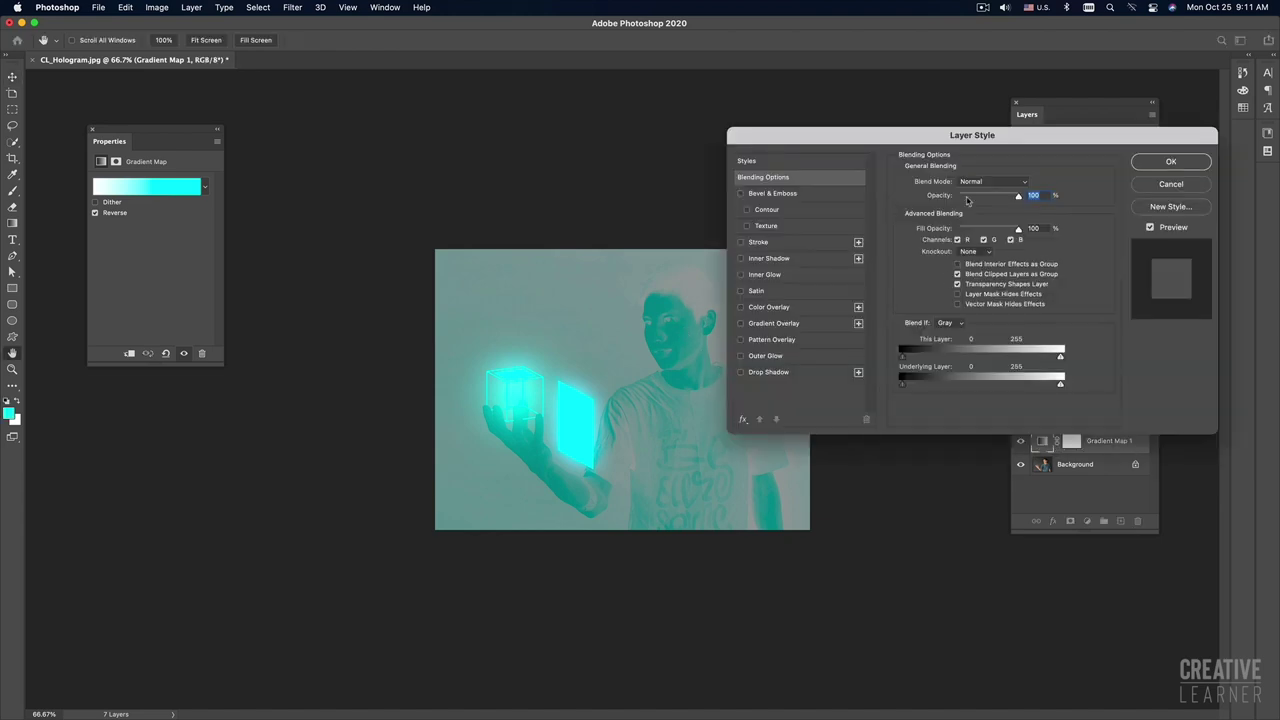
{"action": "left_click_drag", "start_coordinate": [967, 140], "coordinate": [964, 110]}
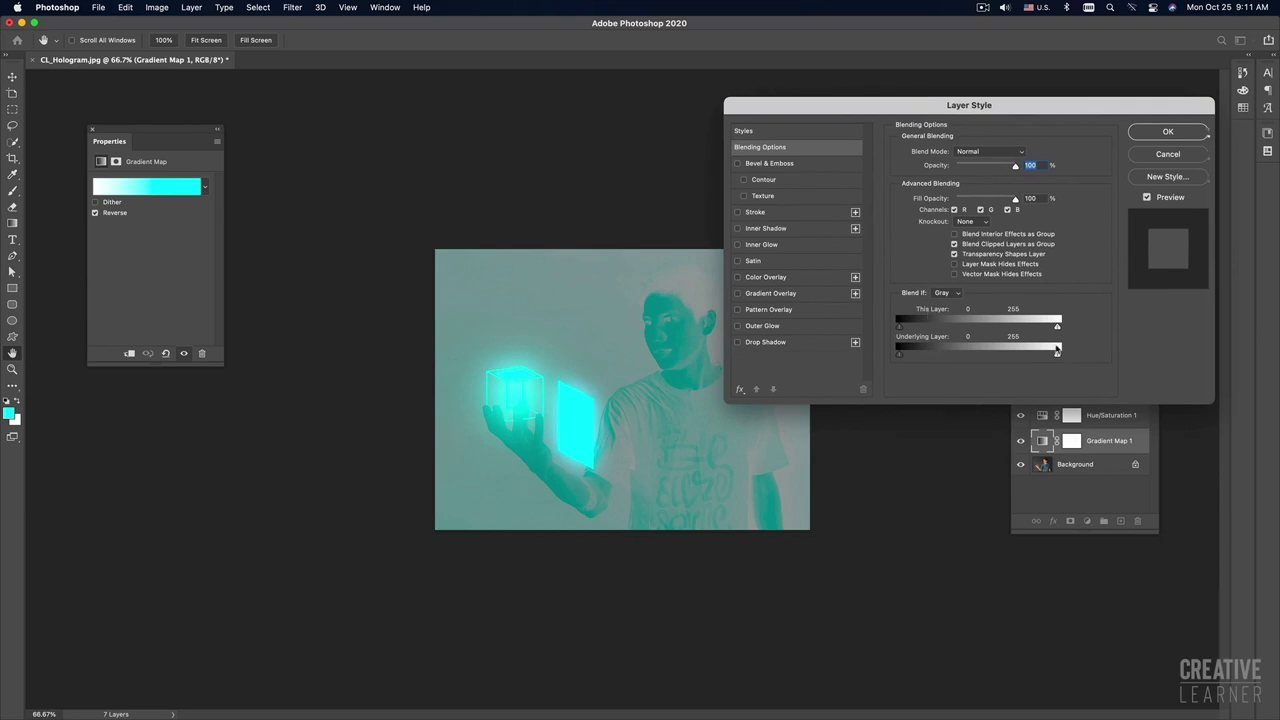
{"action": "left_click_drag", "start_coordinate": [1057, 330], "coordinate": [1028, 330]}
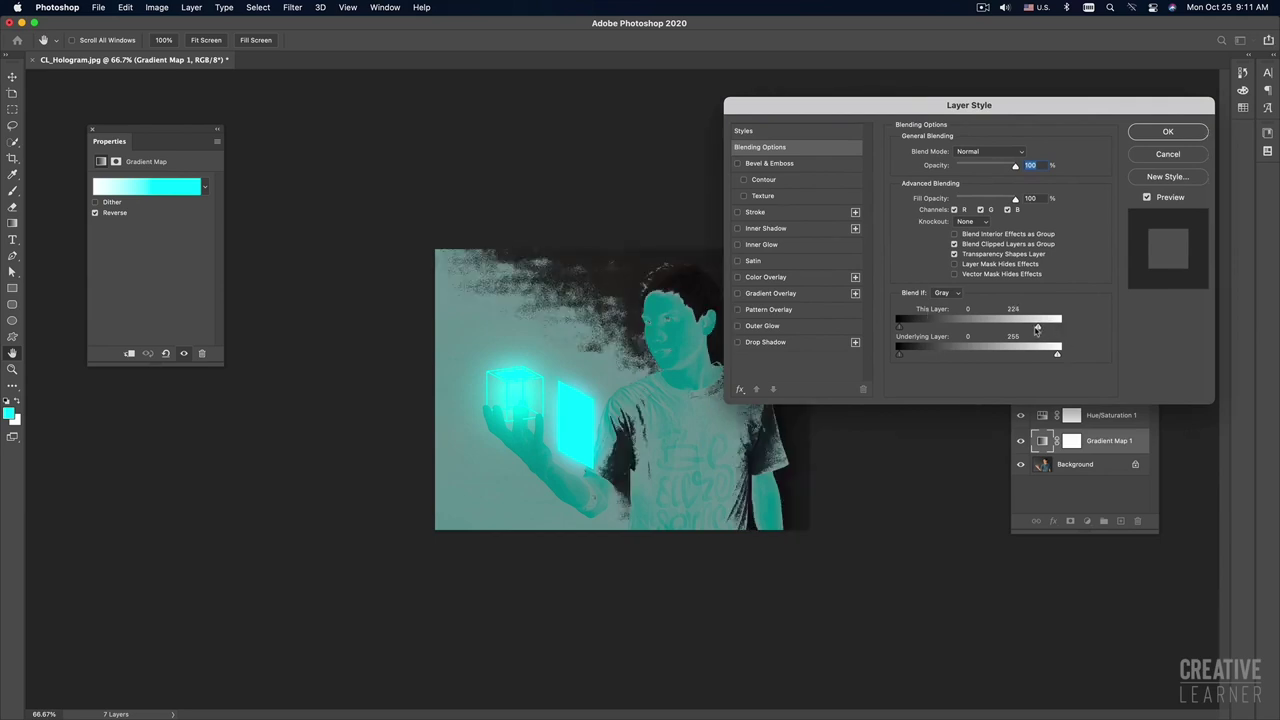
{"action": "left_click_drag", "start_coordinate": [1028, 330], "coordinate": [1012, 334]}
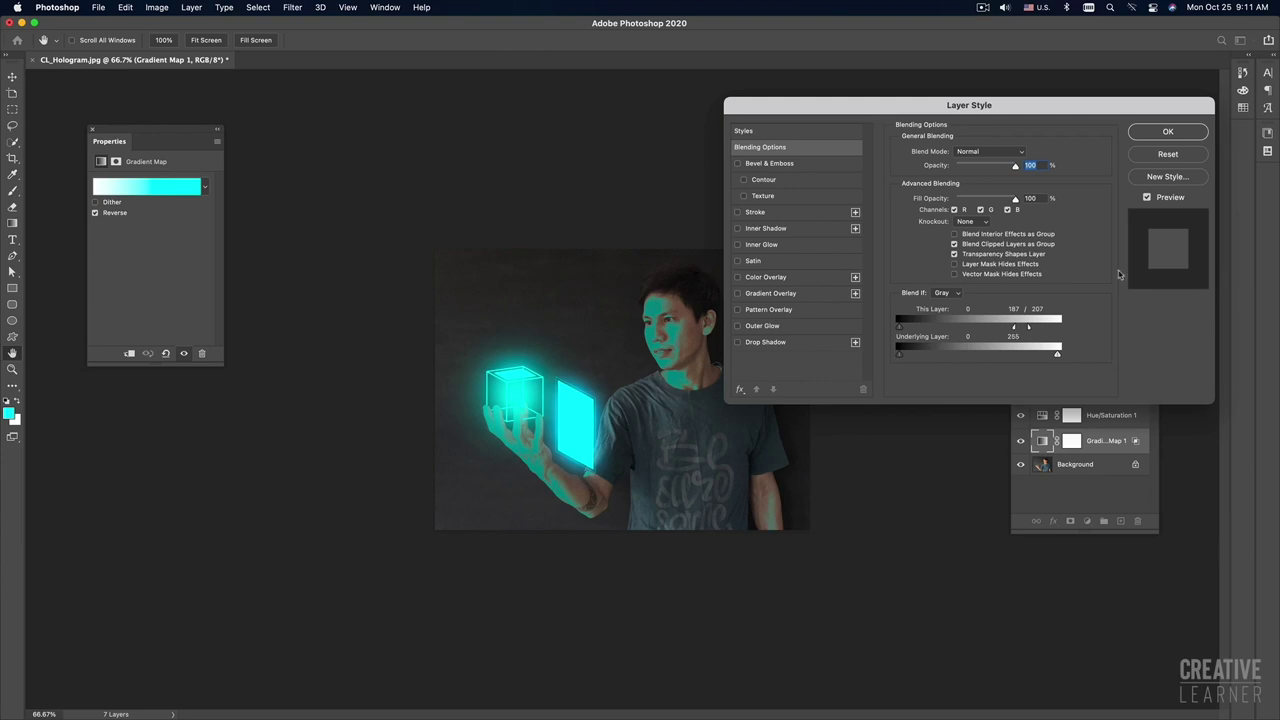
{"action": "left_click_drag", "start_coordinate": [1016, 334], "coordinate": [1011, 334]}
{"action": "left_click", "coordinate": [1167, 132]}
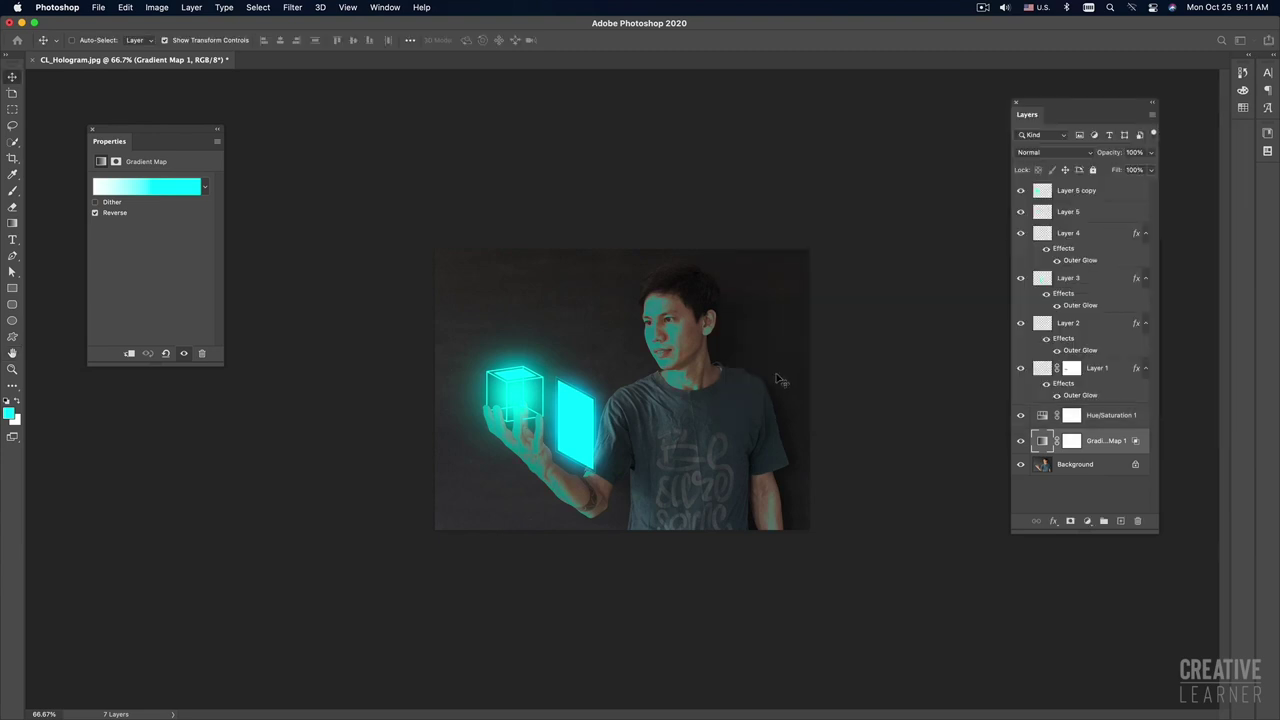
{"action": "key", "text": "super+plus"}
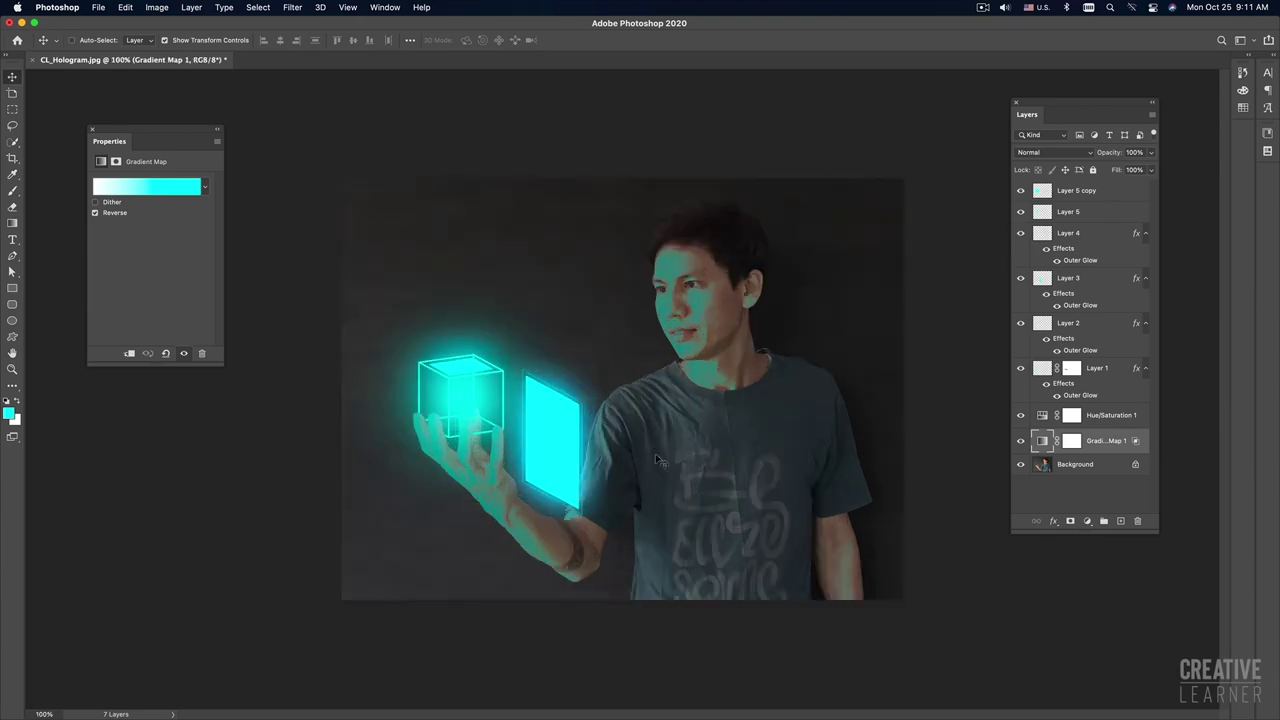
{"action": "key", "text": "super"}
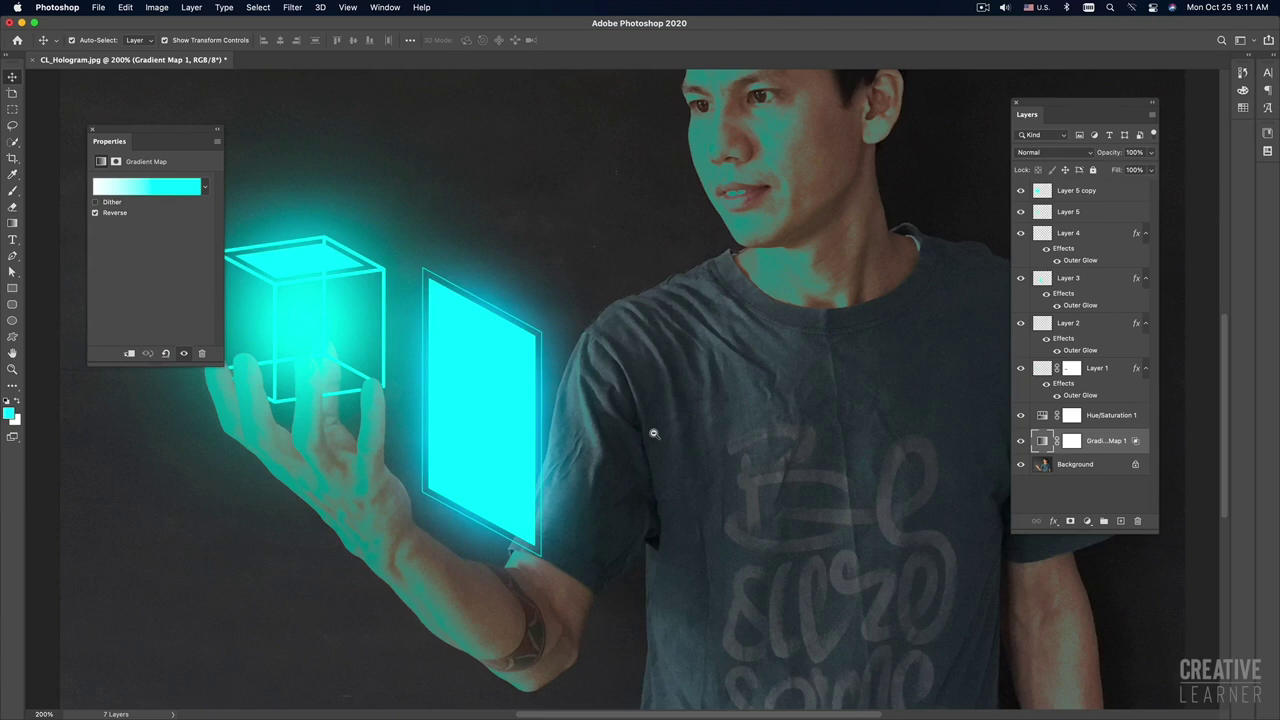
{"action": "scroll", "coordinate": [652, 431], "scroll_direction": "down", "scroll_amount": 2}
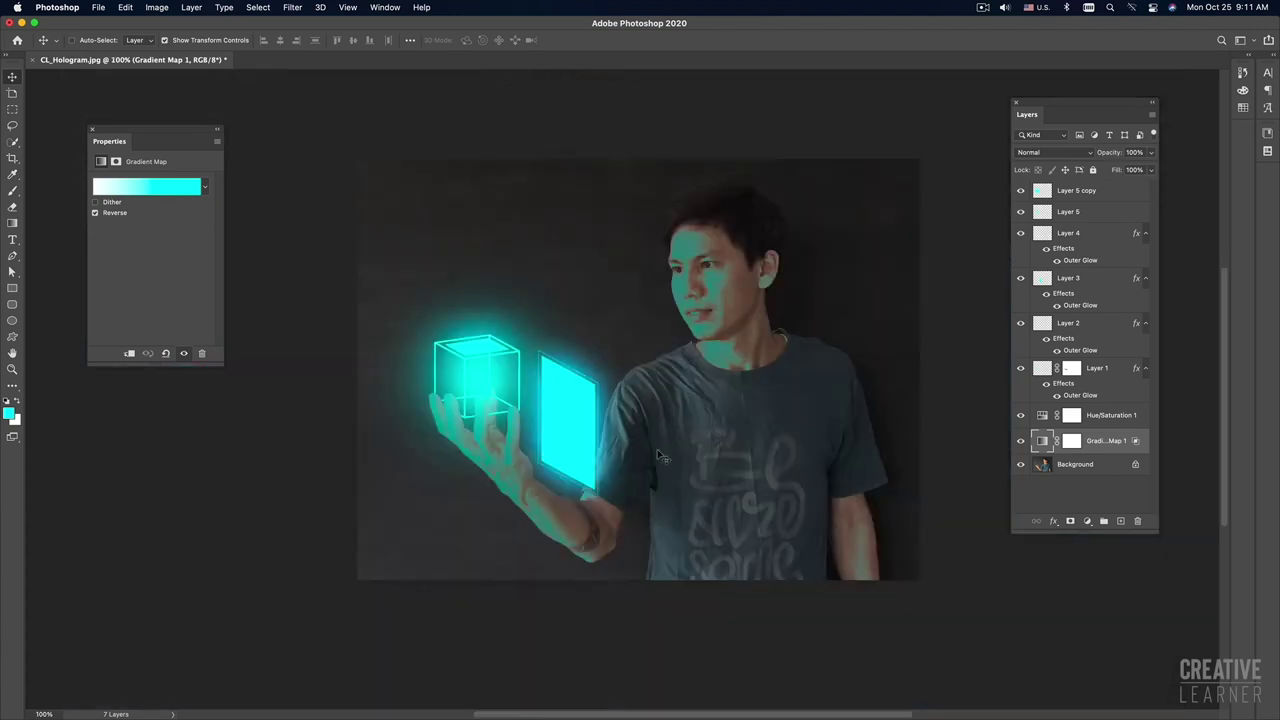
{"action": "key", "text": "super+Tab"}
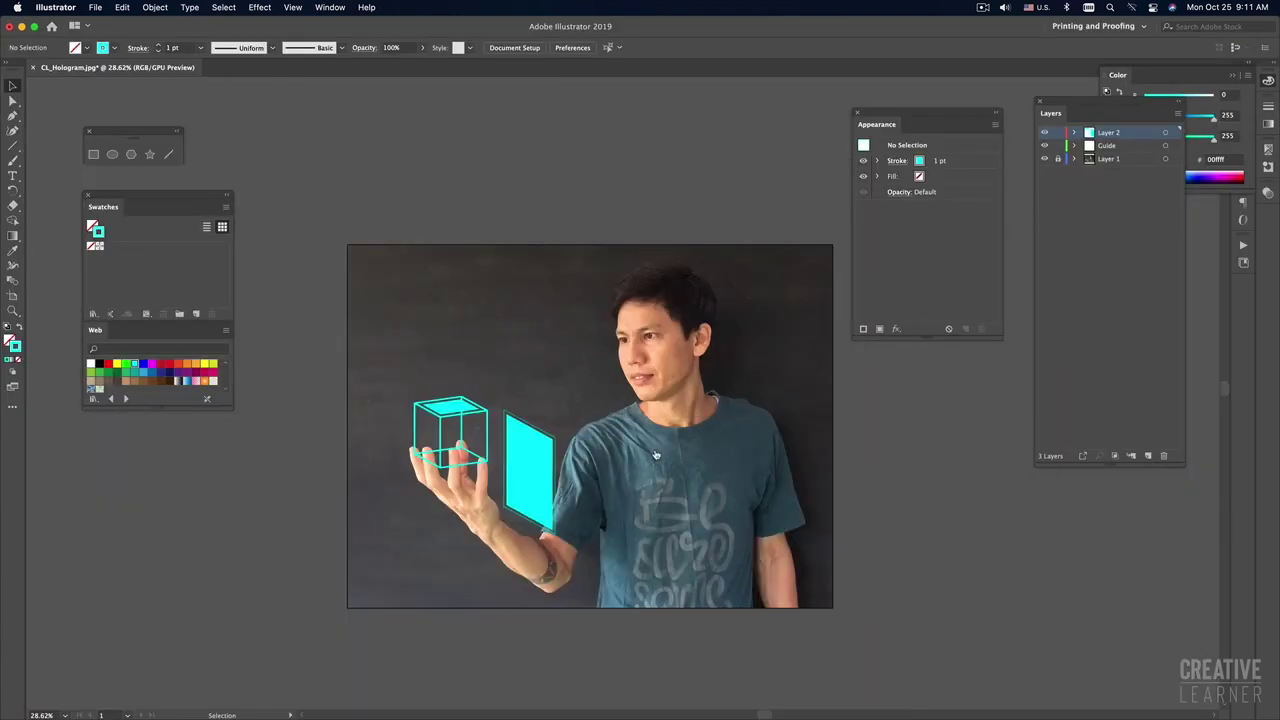
Step: Draw a small ellipse over the man's eye and fill it with the cube's cyan
{"action": "left_click", "coordinate": [610, 466], "text": "alt"}
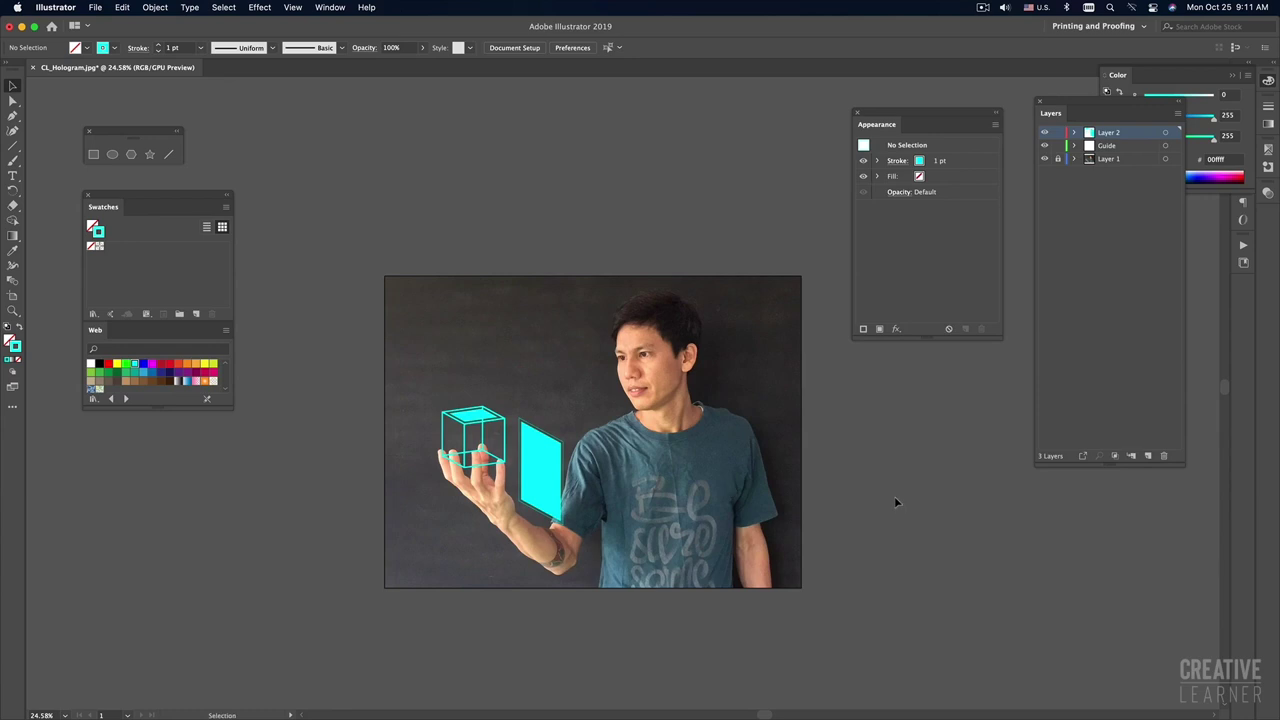
{"action": "key", "text": "l"}
{"action": "key", "text": "super+equal"}
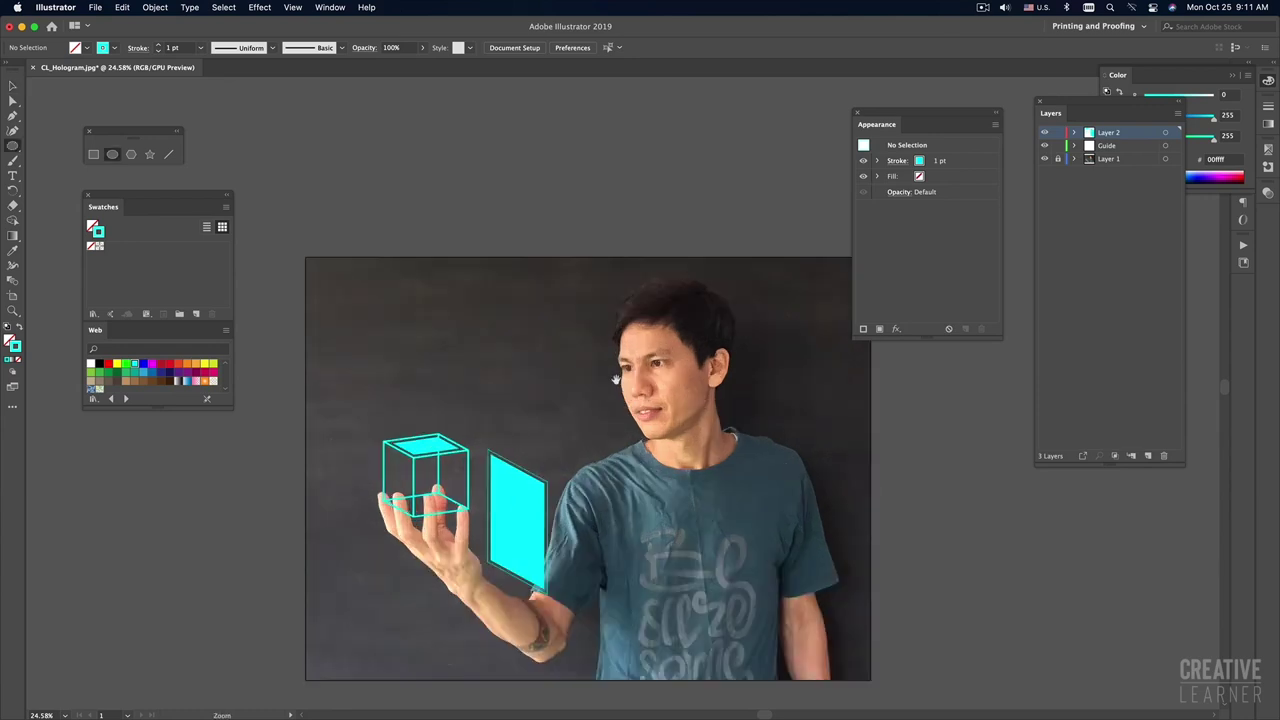
{"action": "left_click_drag", "start_coordinate": [643, 358], "coordinate": [652, 369]}
{"action": "key", "text": "i"}
{"action": "left_click", "coordinate": [512, 480]}
{"action": "key", "text": "v"}
Step: Select and copy all the Illustrator artwork, then paste it into Photoshop
{"action": "key", "text": "super+shift+a"}
{"action": "key", "text": "super+a"}
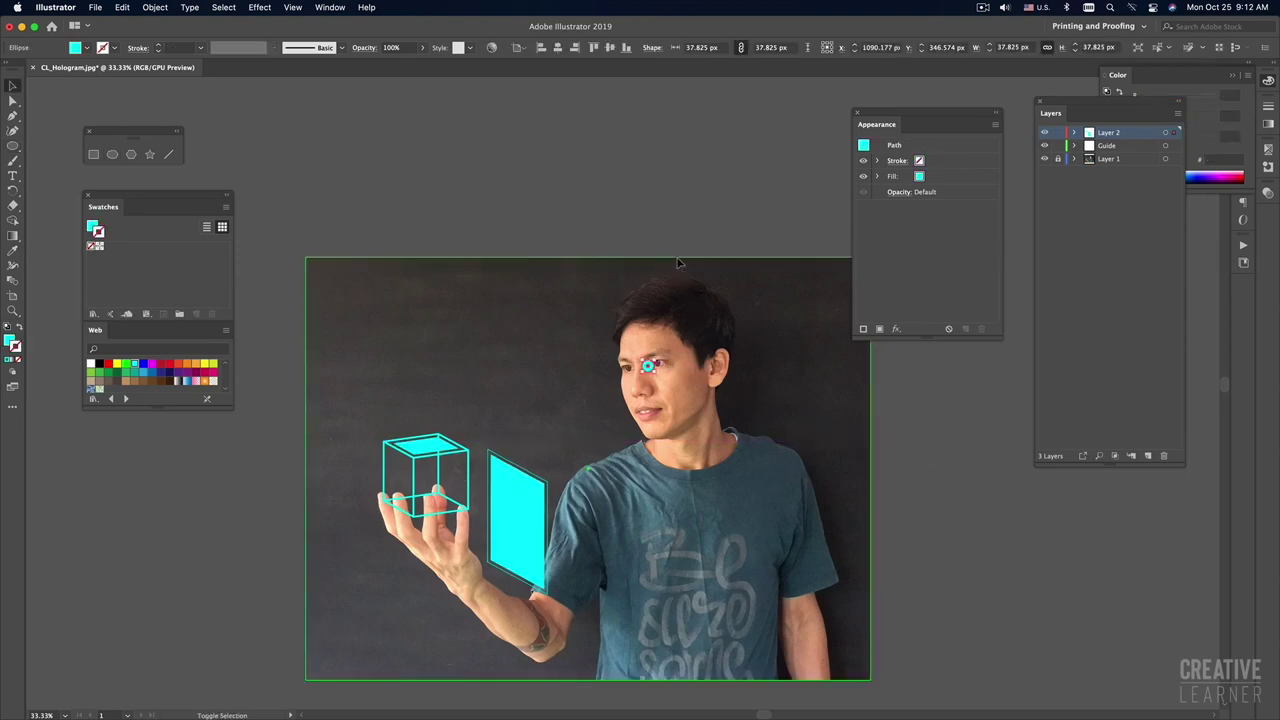
{"action": "key", "text": "a"}
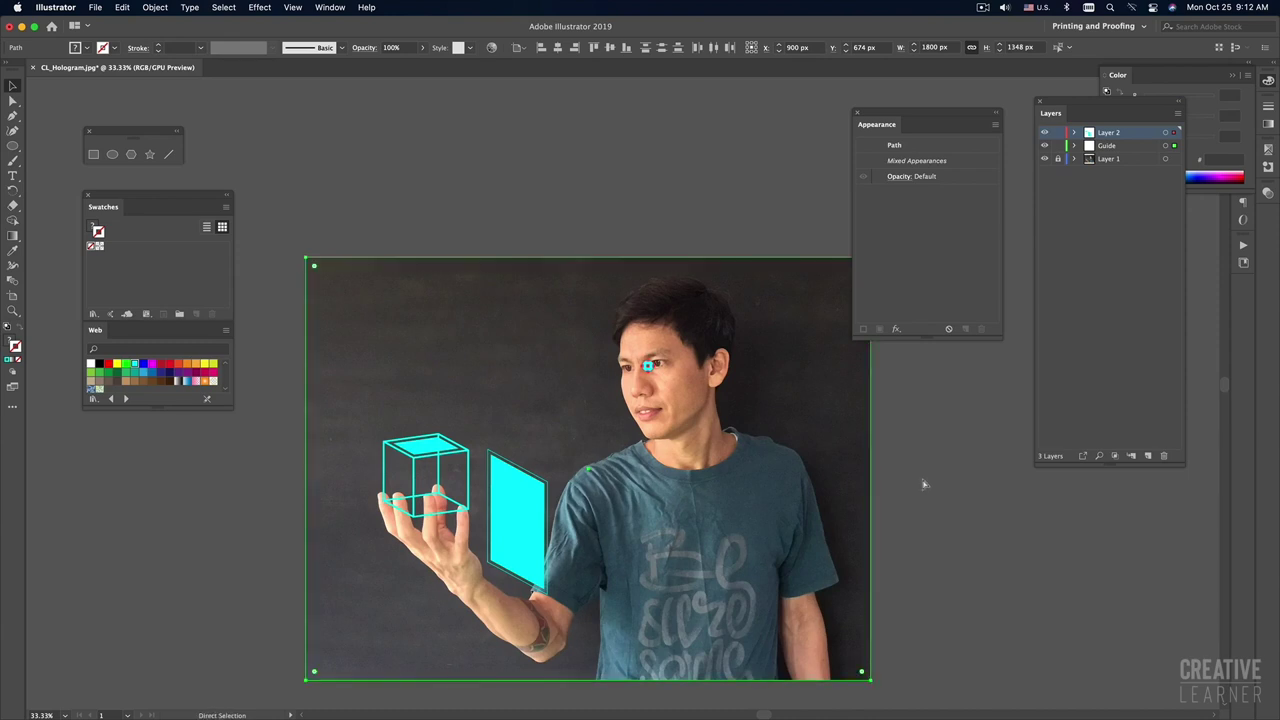
{"action": "key", "text": "super+v"}
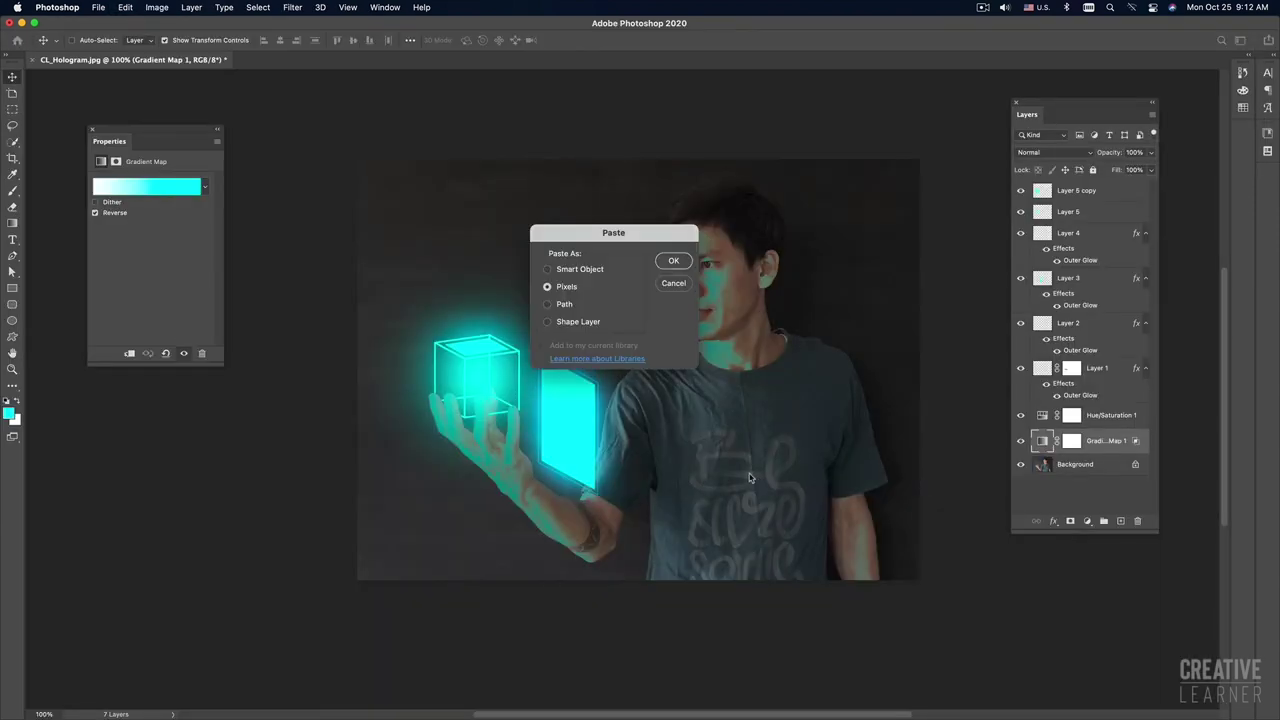
Step: Paste the eye dot as pixels onto new Layer 6 and commit the placement
{"action": "key", "text": "Return"}
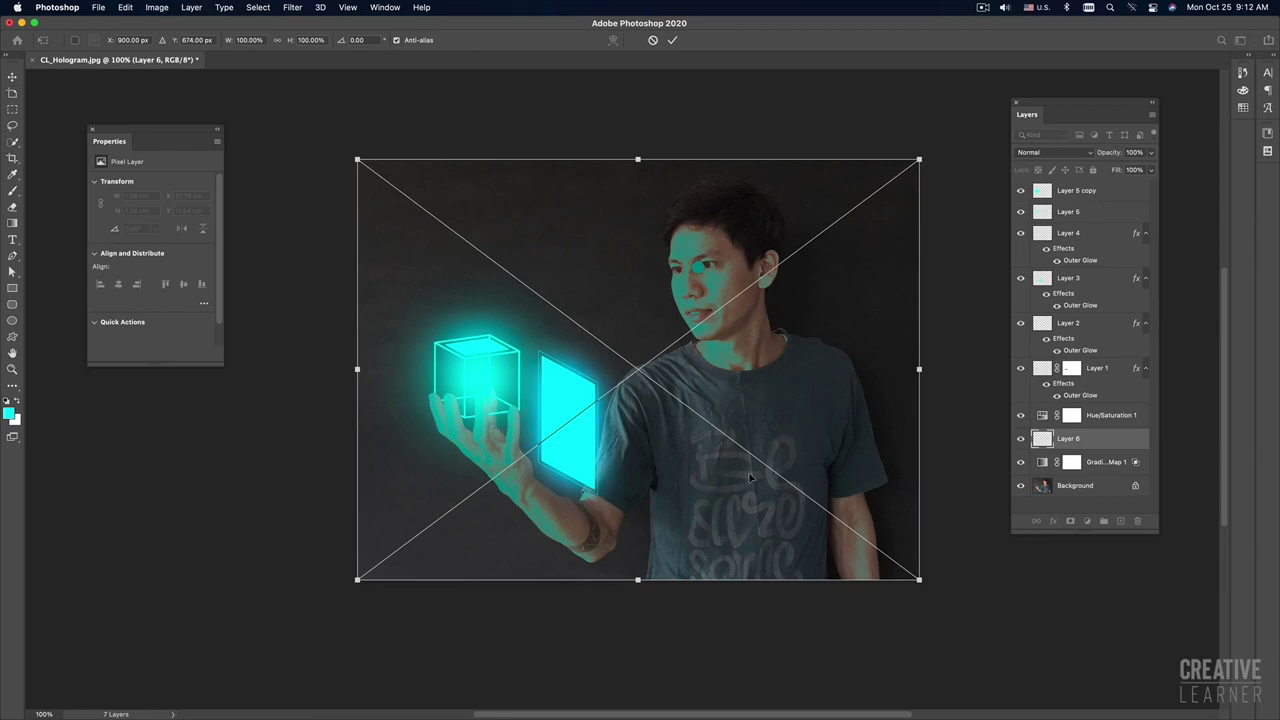
{"action": "key", "text": "Return"}
{"action": "left_click", "coordinate": [949, 468]}
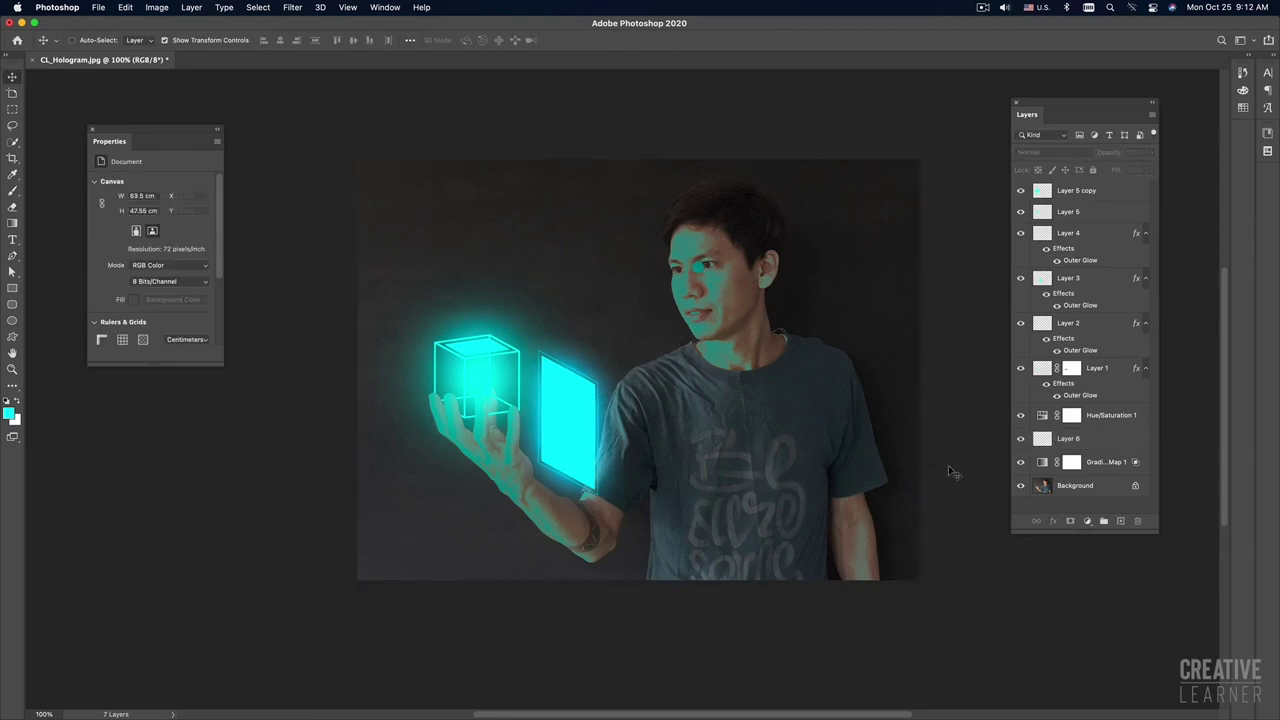
{"action": "key", "text": "super+Tab"}
{"action": "key", "text": "super+Tab"}
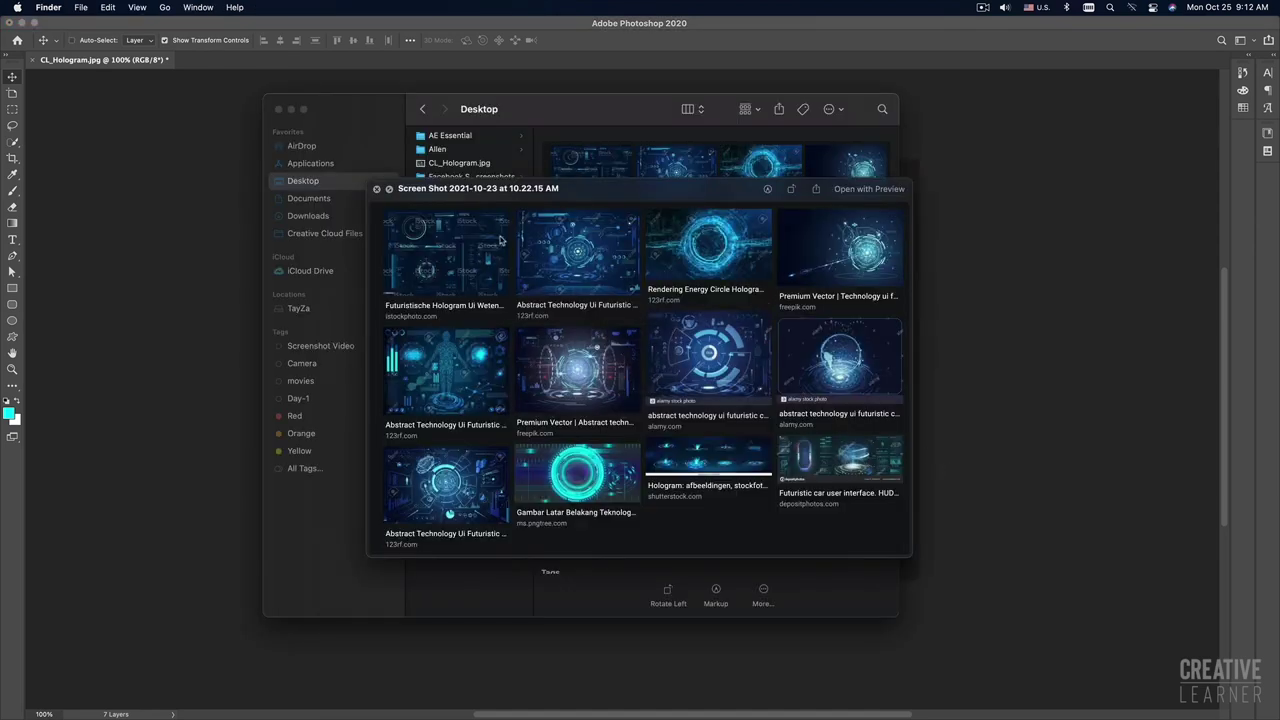
Step: Preview the tesseract reference screenshot and CL_Hologram.jpg in Quick Look, then return to Illustrator
{"action": "key", "text": "Up"}
{"action": "key", "text": "Up"}
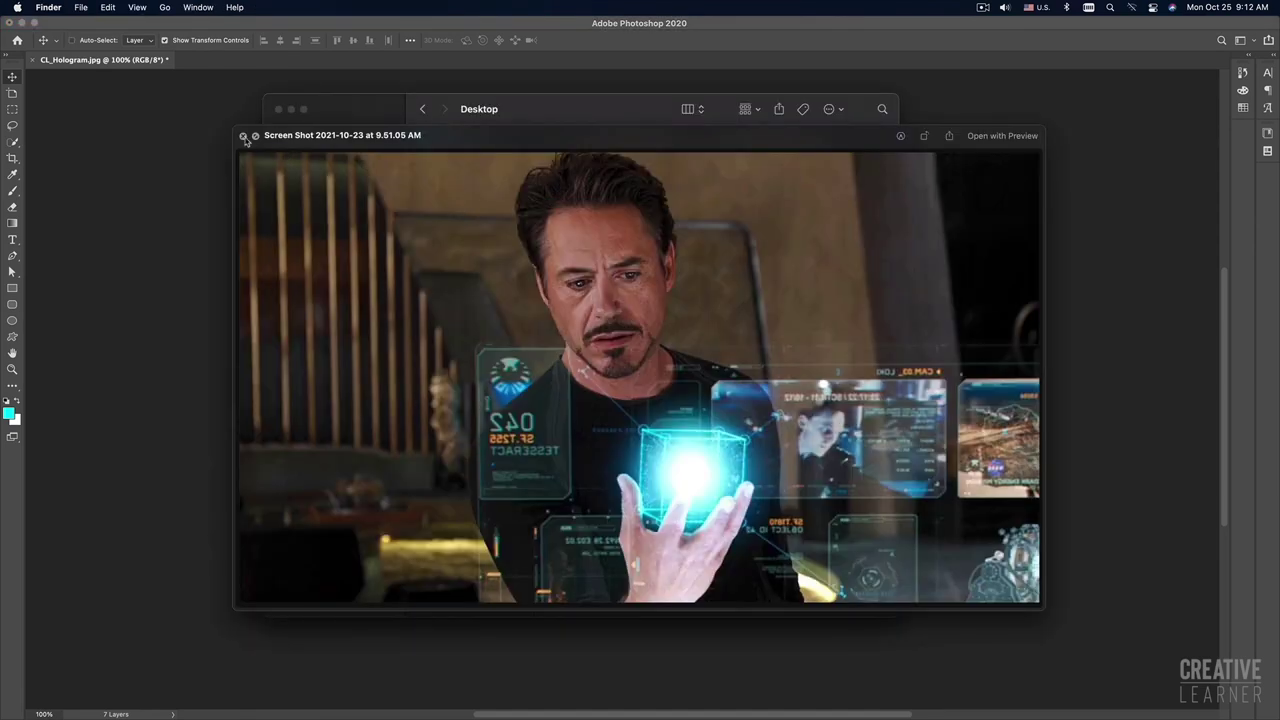
{"action": "left_click", "coordinate": [243, 136]}
{"action": "left_click", "coordinate": [430, 162]}
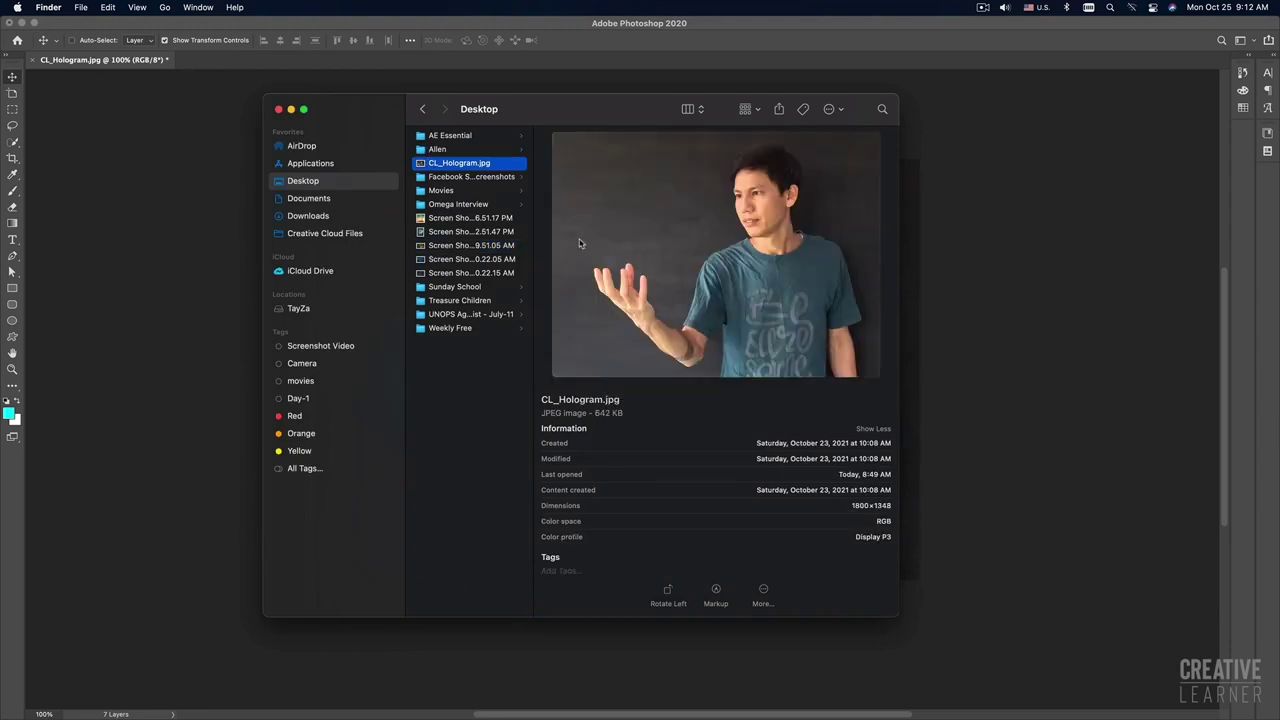
{"action": "key", "text": "space"}
{"action": "key", "text": "super+Tab"}
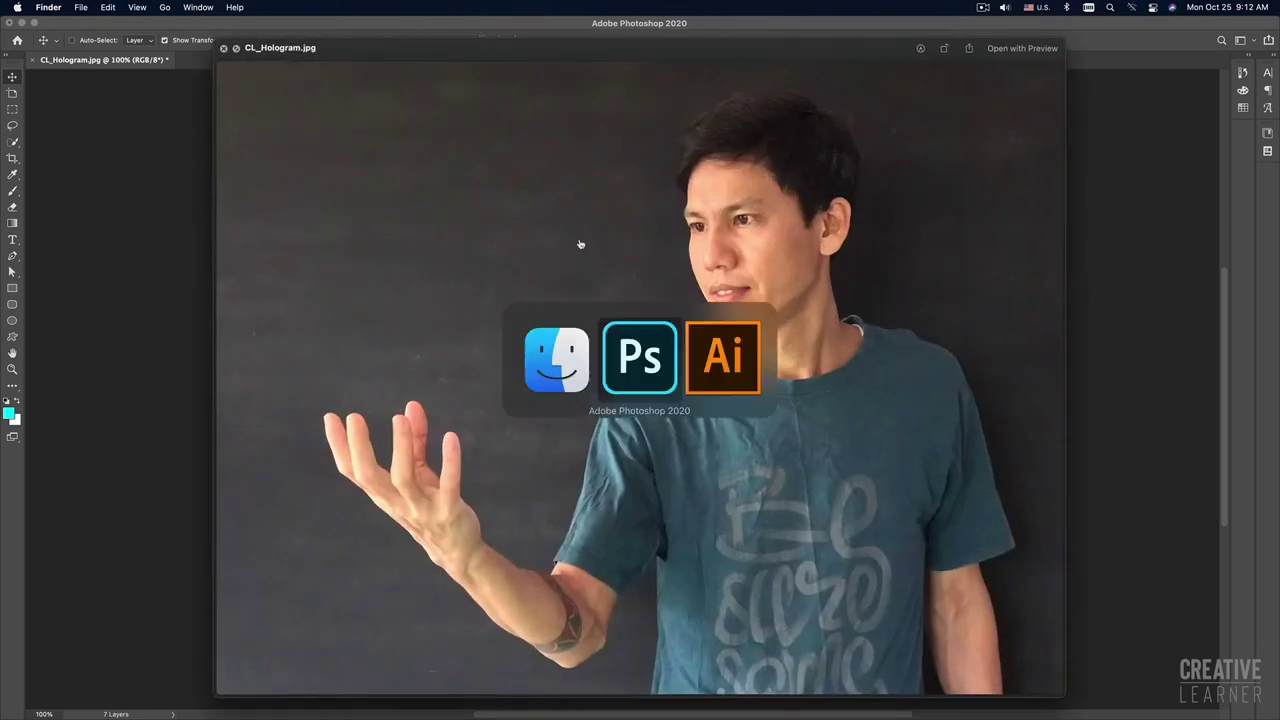
{"action": "key", "text": "super+Tab"}
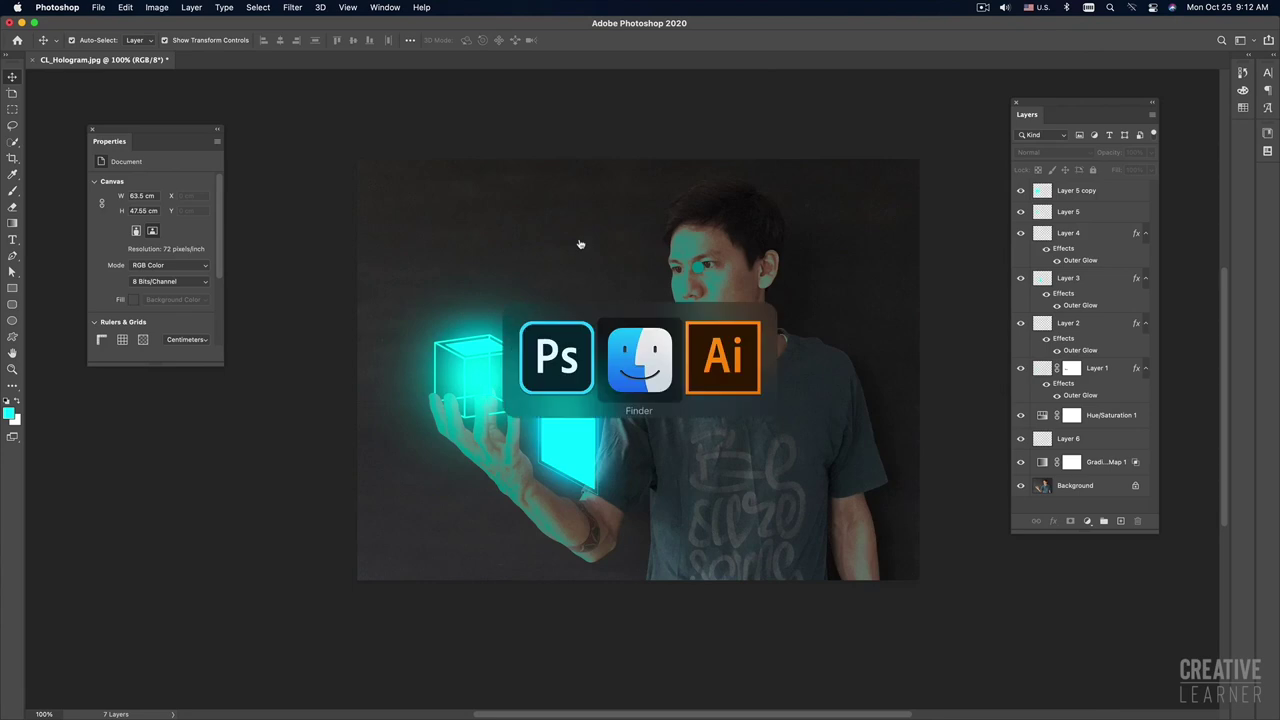
{"action": "key", "text": "super+Tab"}
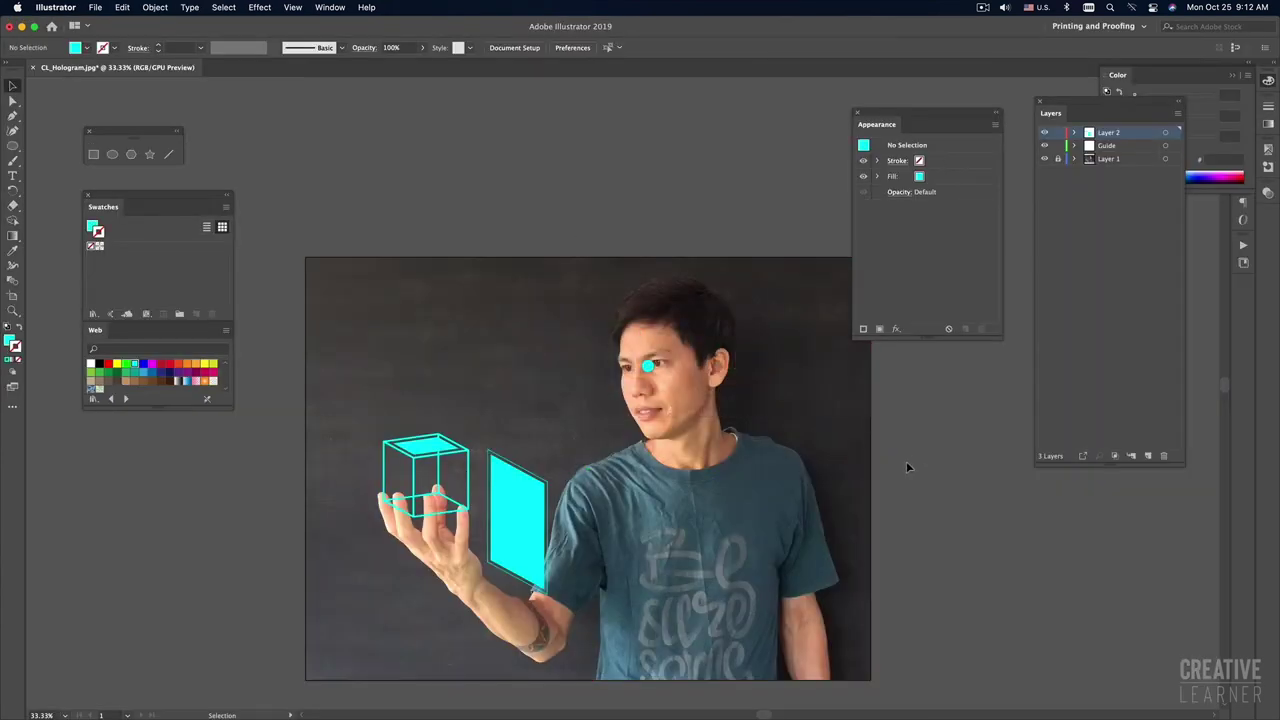
Step: Deselect the artwork on the pasteboard, activate the Guide layer, and switch away from Illustrator
{"action": "left_click", "coordinate": [860, 465]}
{"action": "left_click", "coordinate": [951, 471]}
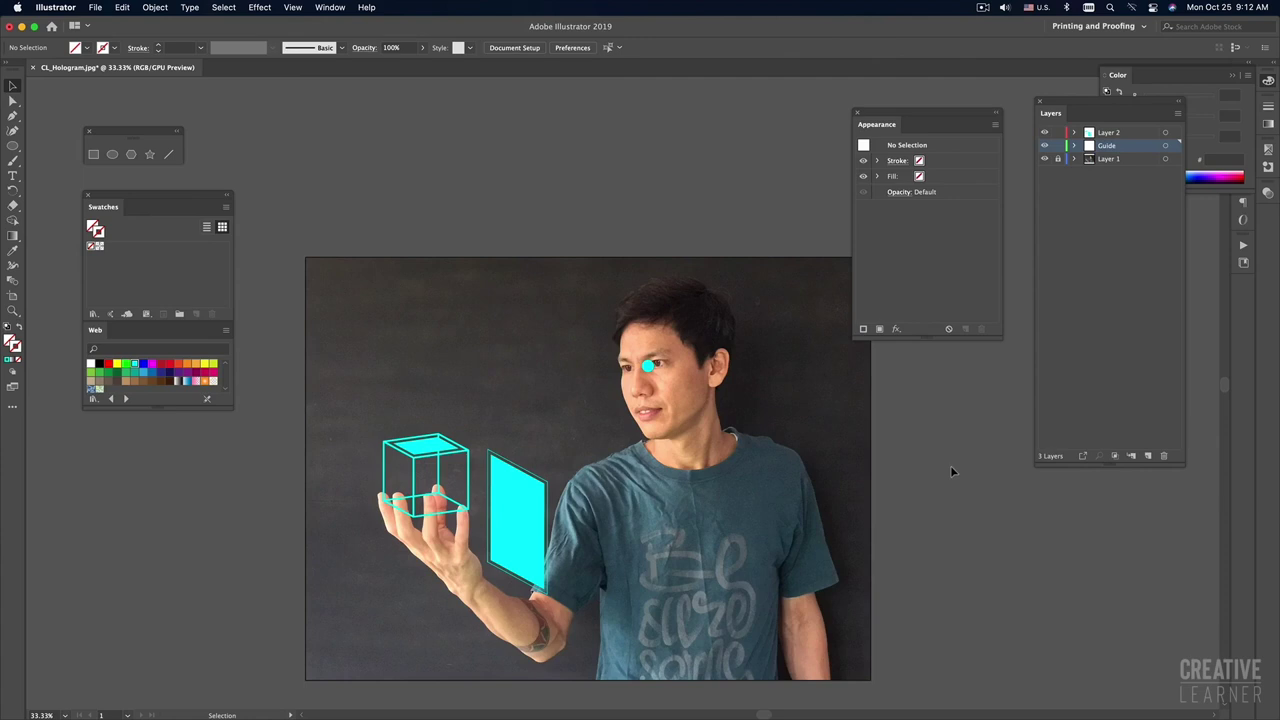
{"action": "key", "text": "super+Tab"}
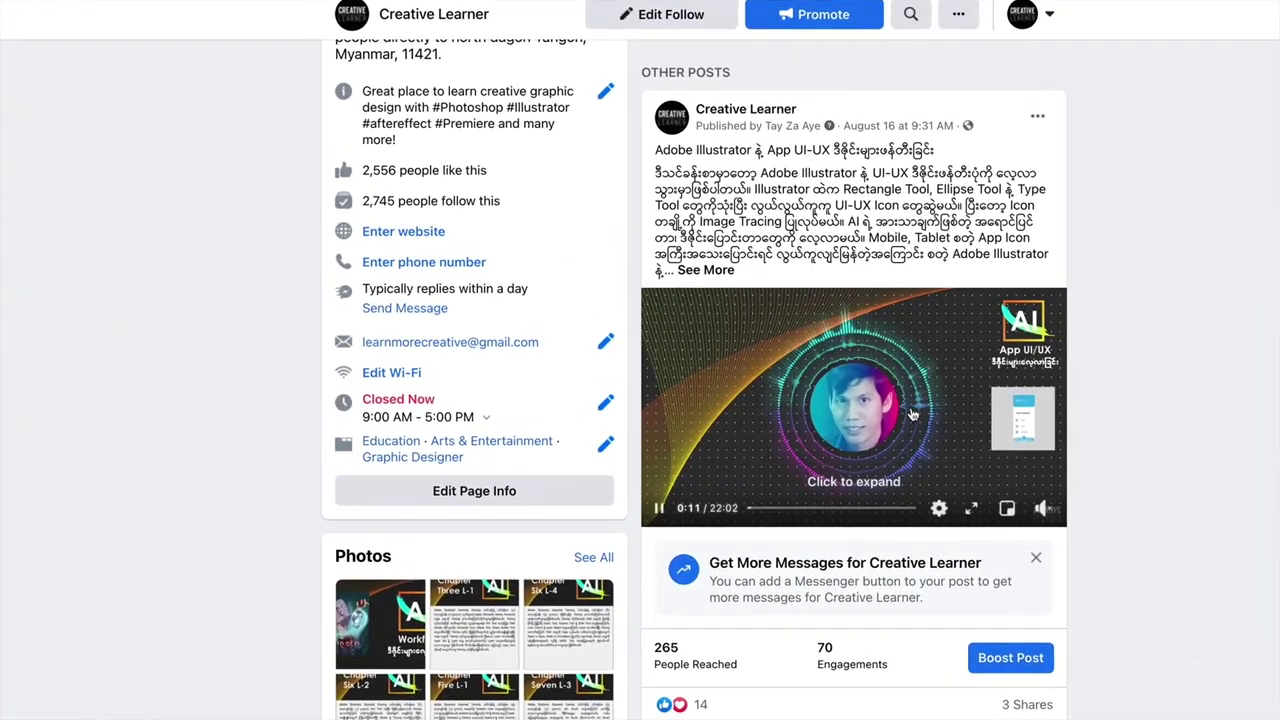
Step: Like the Facebook video post and bring up its sharing options
{"action": "scroll", "coordinate": [913, 413], "scroll_direction": "down", "scroll_amount": 5}
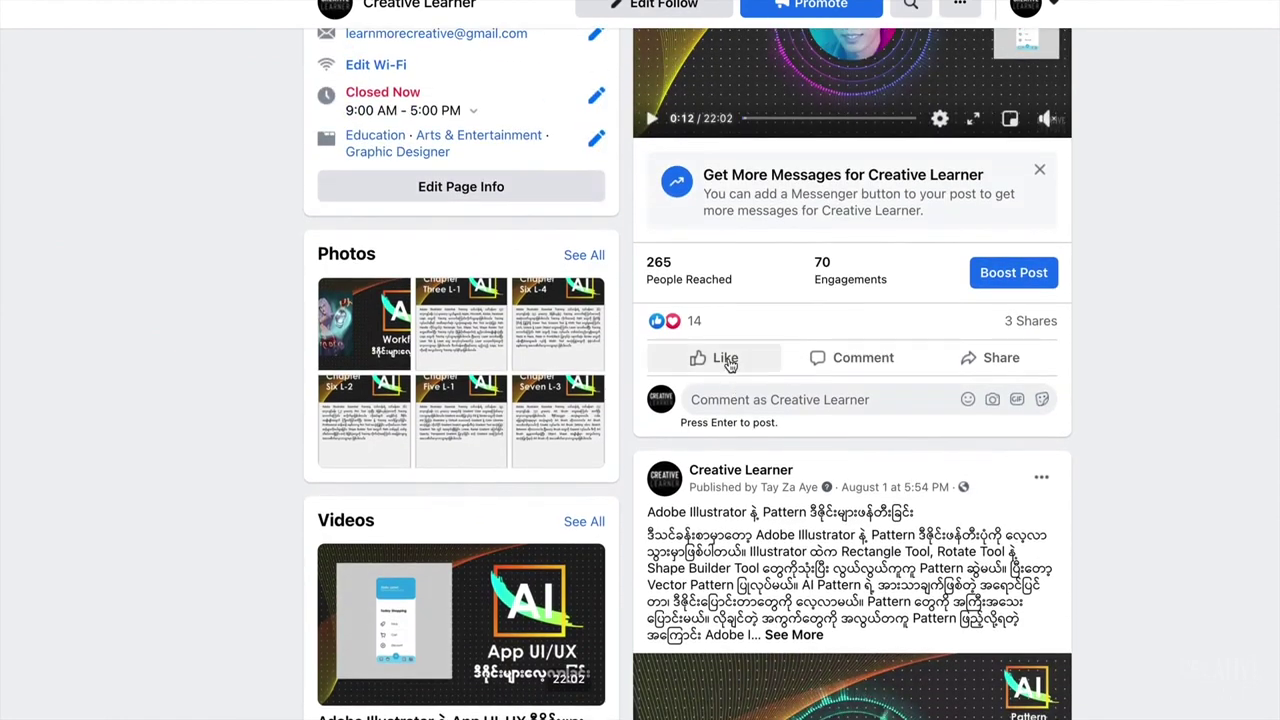
{"action": "left_click", "coordinate": [723, 357]}
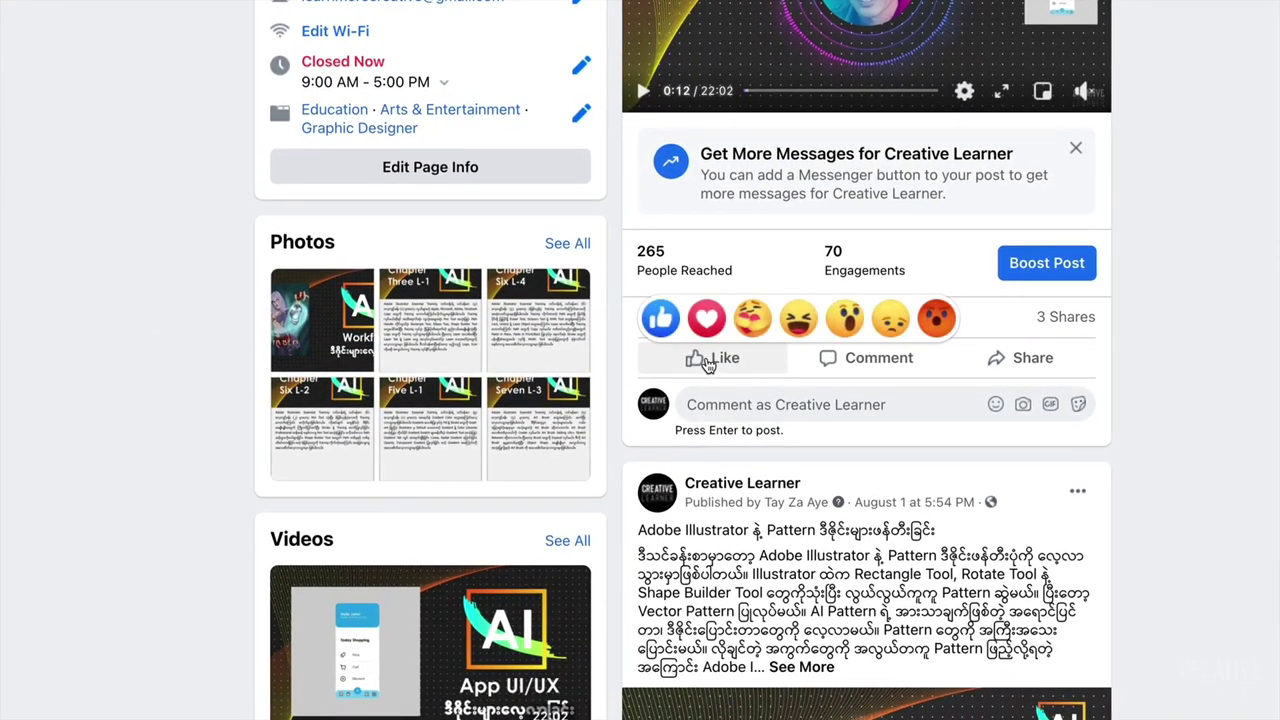
{"action": "left_click", "coordinate": [706, 362]}
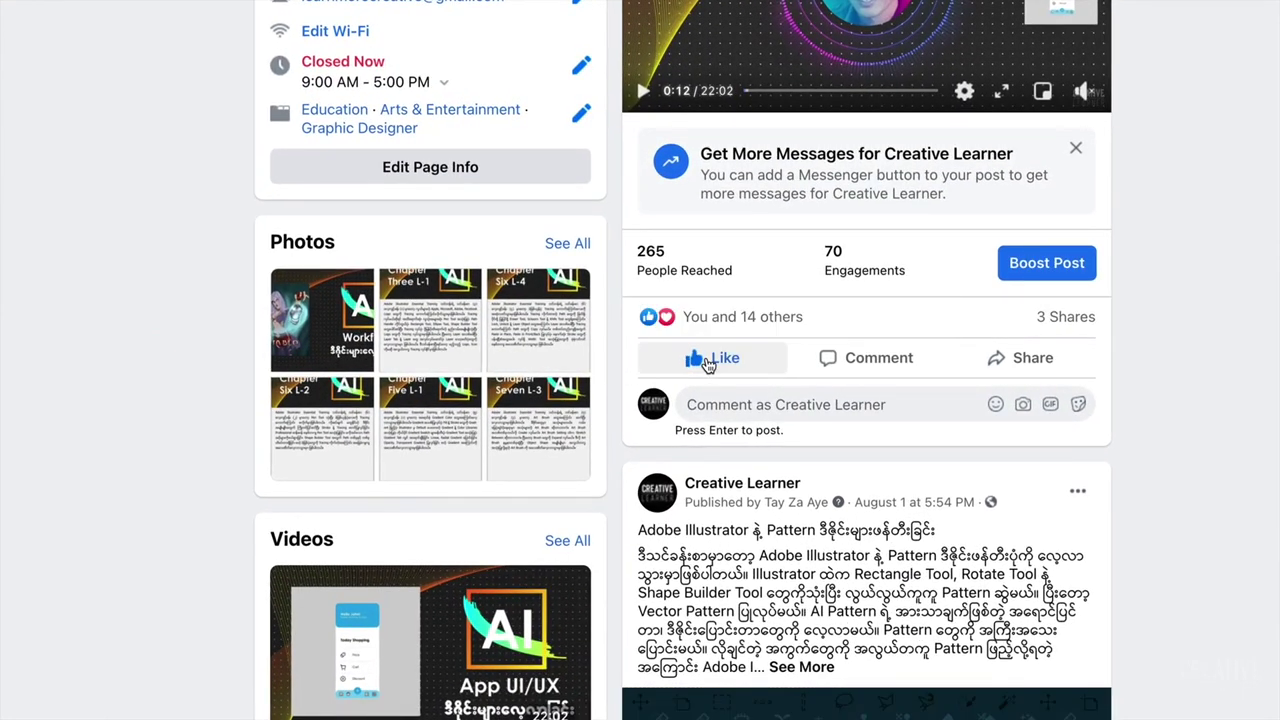
{"action": "left_click", "coordinate": [1030, 362]}
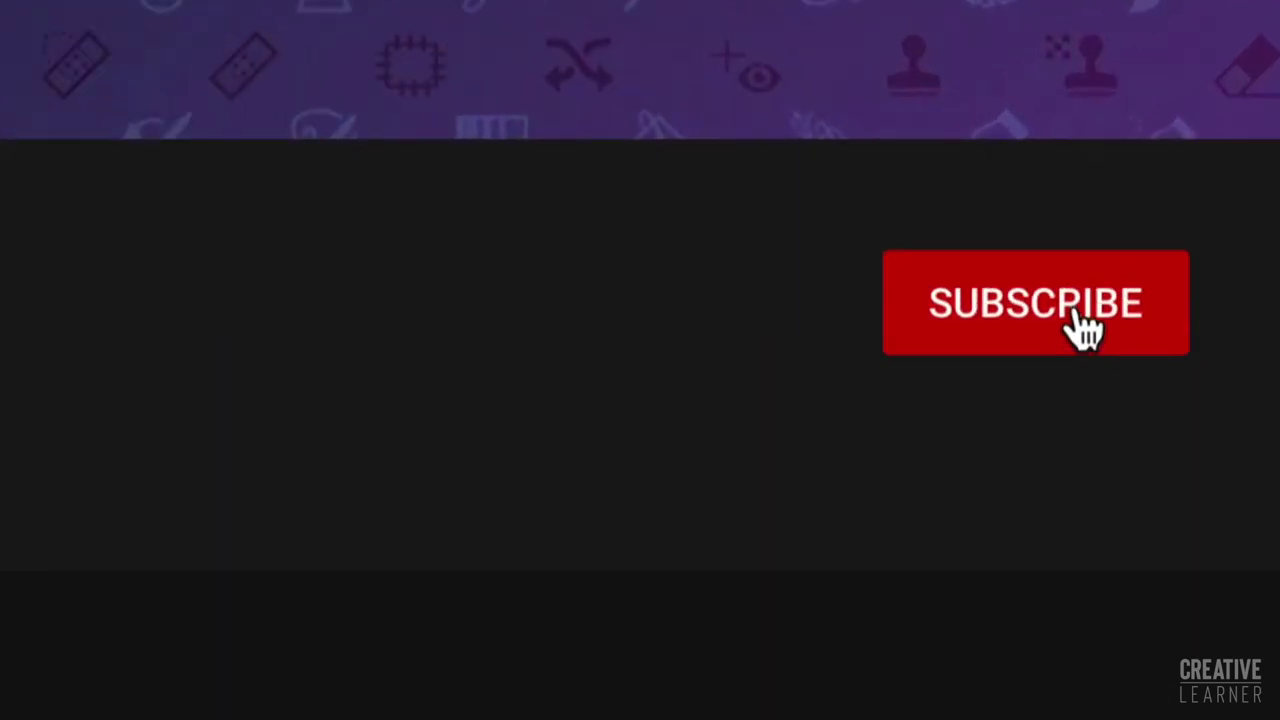
Step: Subscribe to the tutorial YouTube channel with All notifications turned on
{"action": "left_click", "coordinate": [1075, 320]}
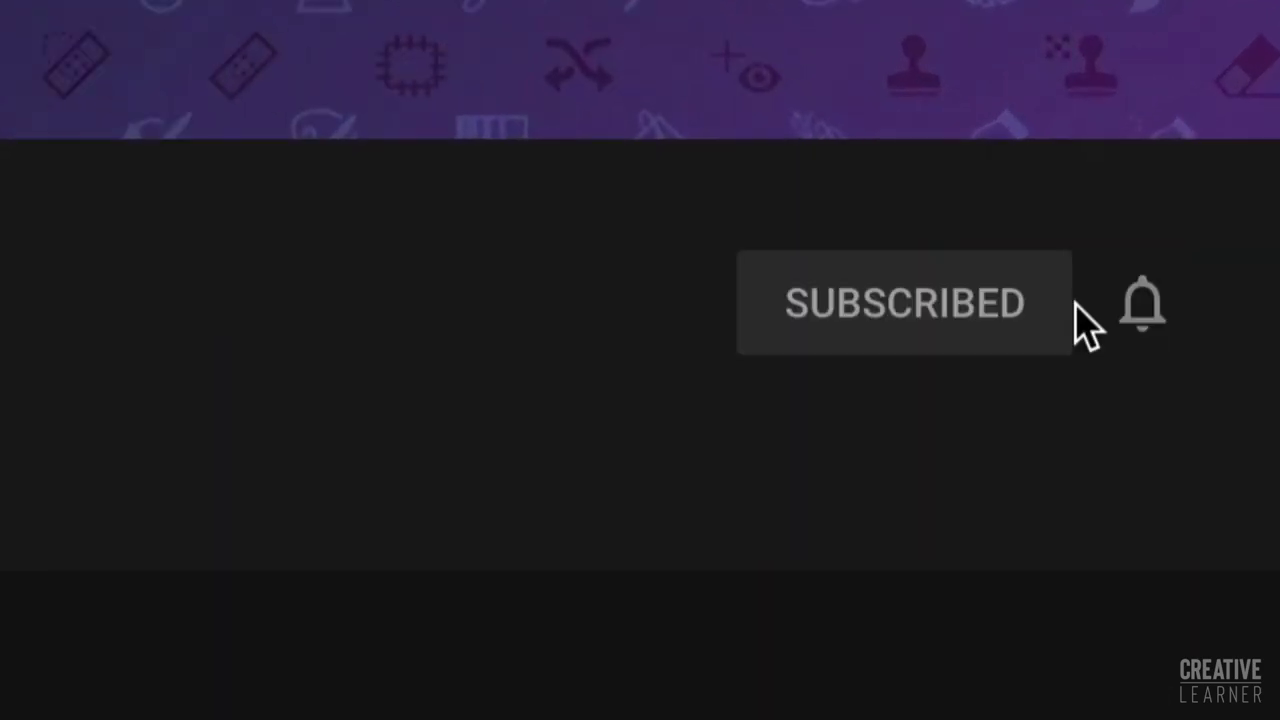
{"action": "left_click", "coordinate": [1148, 315]}
{"action": "left_click", "coordinate": [1162, 340]}
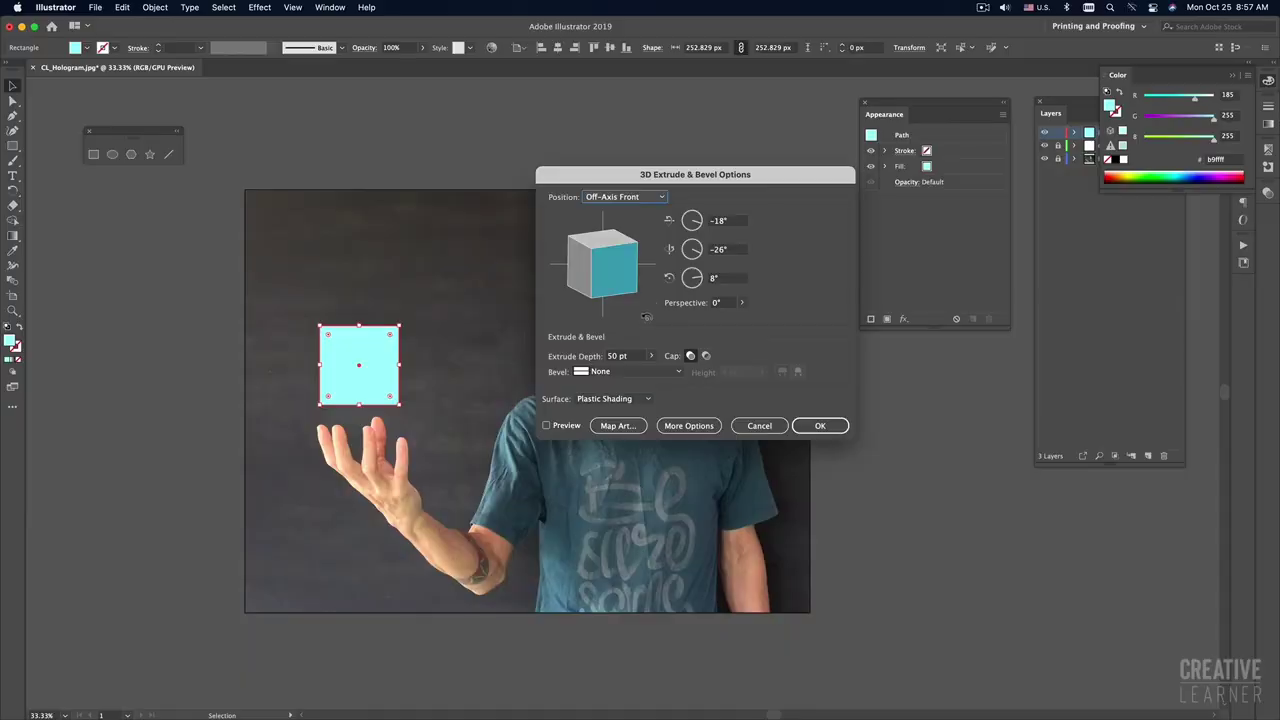
Step: Extrude the cyan square into a cube with 270 pt Extrude Depth
{"action": "double_click", "coordinate": [617, 346]}
{"action": "type", "text": "270"}
{"action": "key", "text": "Tab"}
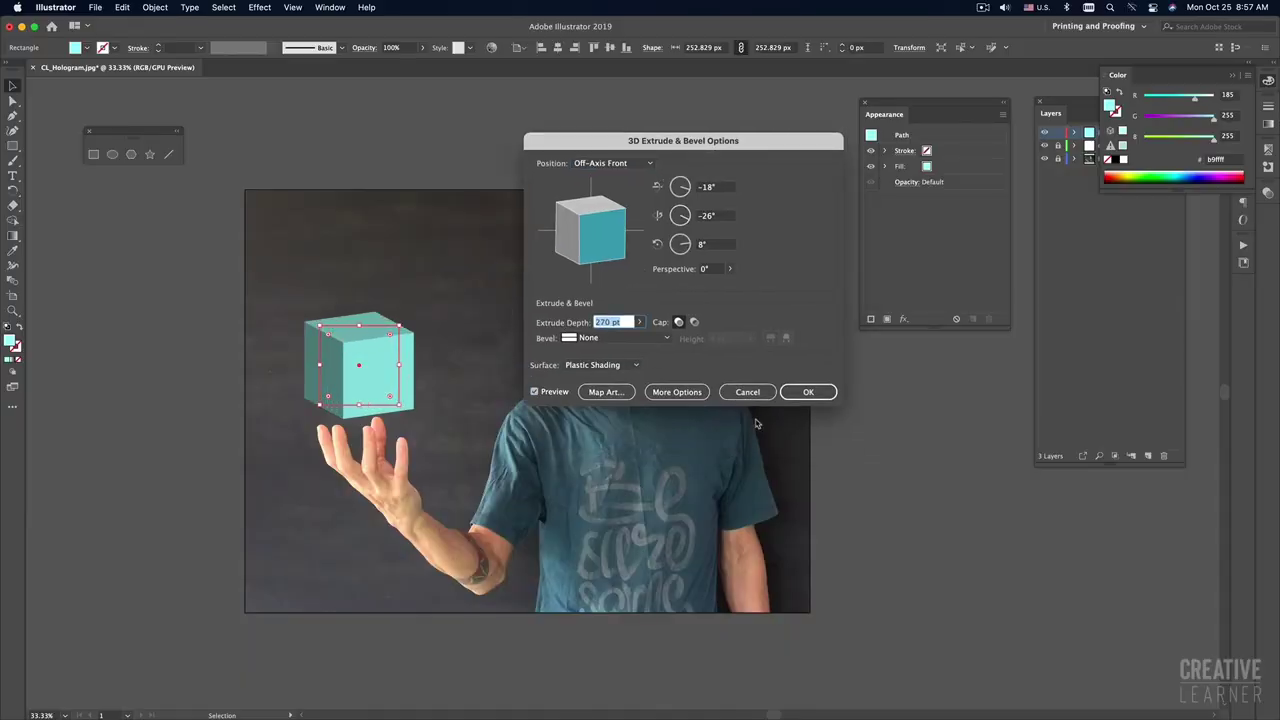
{"action": "left_click_drag", "start_coordinate": [768, 137], "coordinate": [766, 135]}
{"action": "left_click", "coordinate": [532, 392]}
{"action": "key", "text": "Return"}
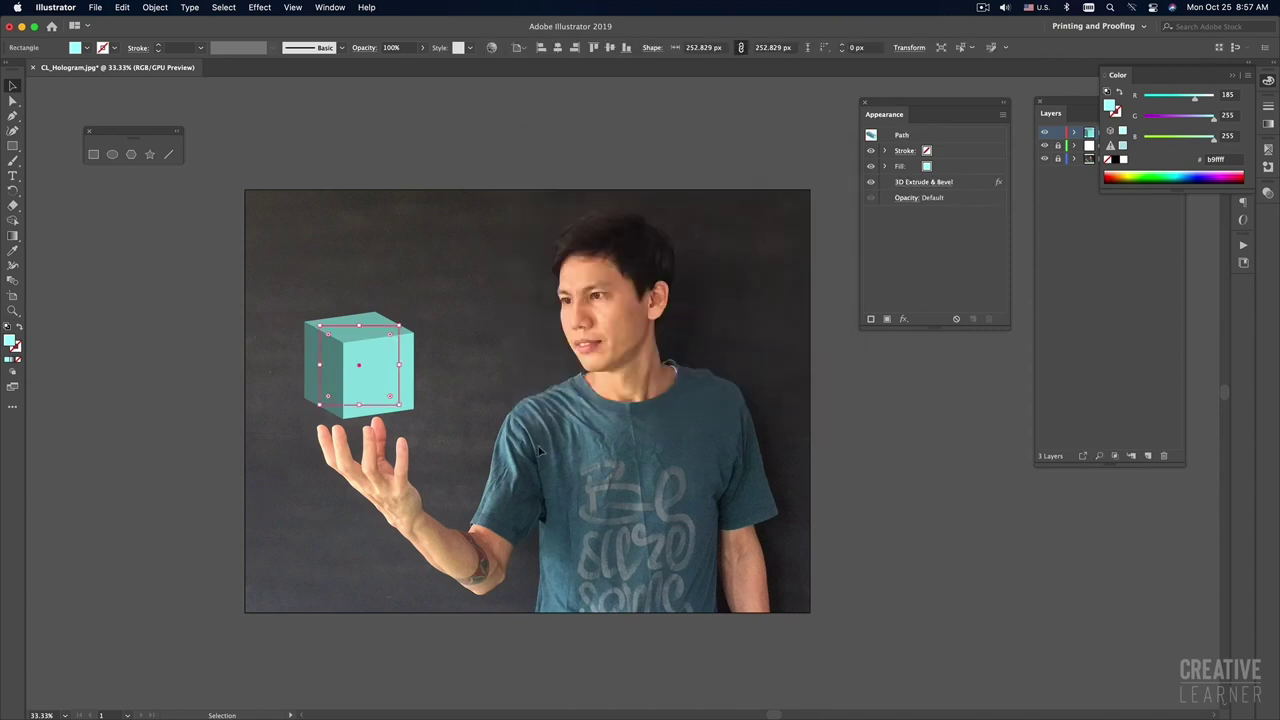
Step: Shrink the cube to rest on the hand and re-confirm its 3D settings
{"action": "left_click", "coordinate": [259, 7]}
{"action": "left_click", "coordinate": [259, 7]}
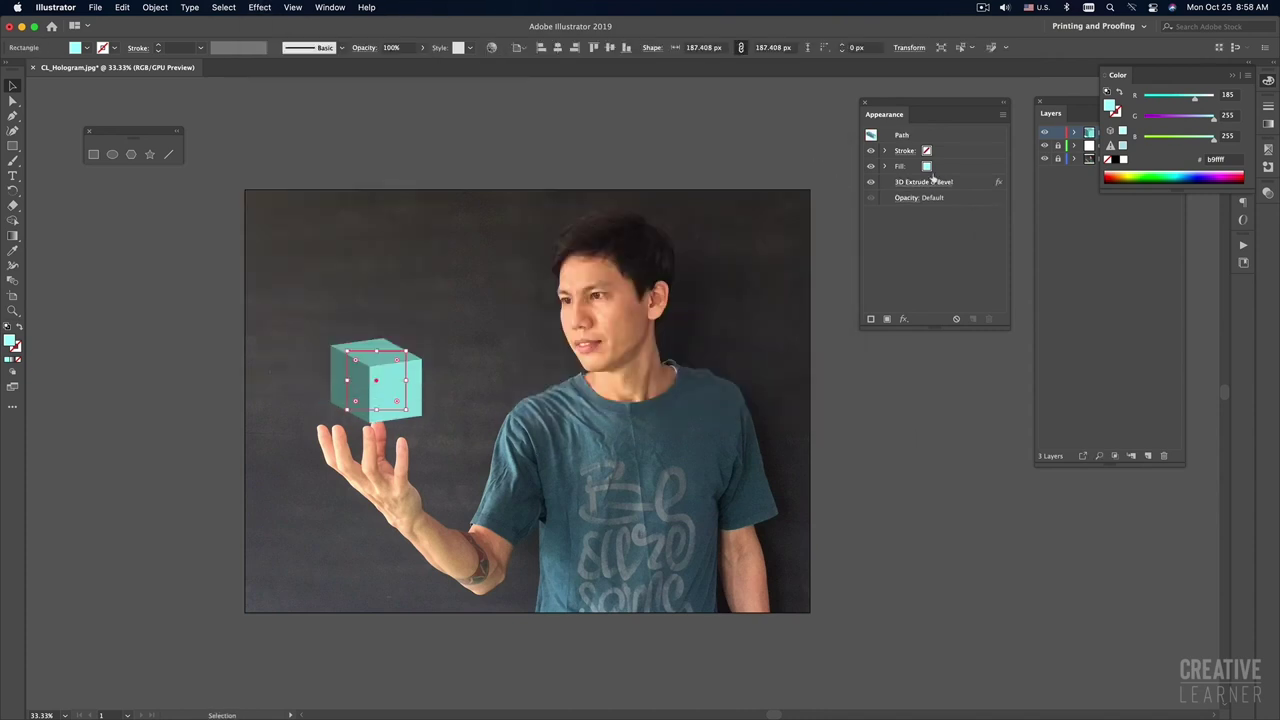
{"action": "left_click", "coordinate": [330, 7]}
{"action": "left_click", "coordinate": [340, 200]}
{"action": "left_click", "coordinate": [884, 200]}
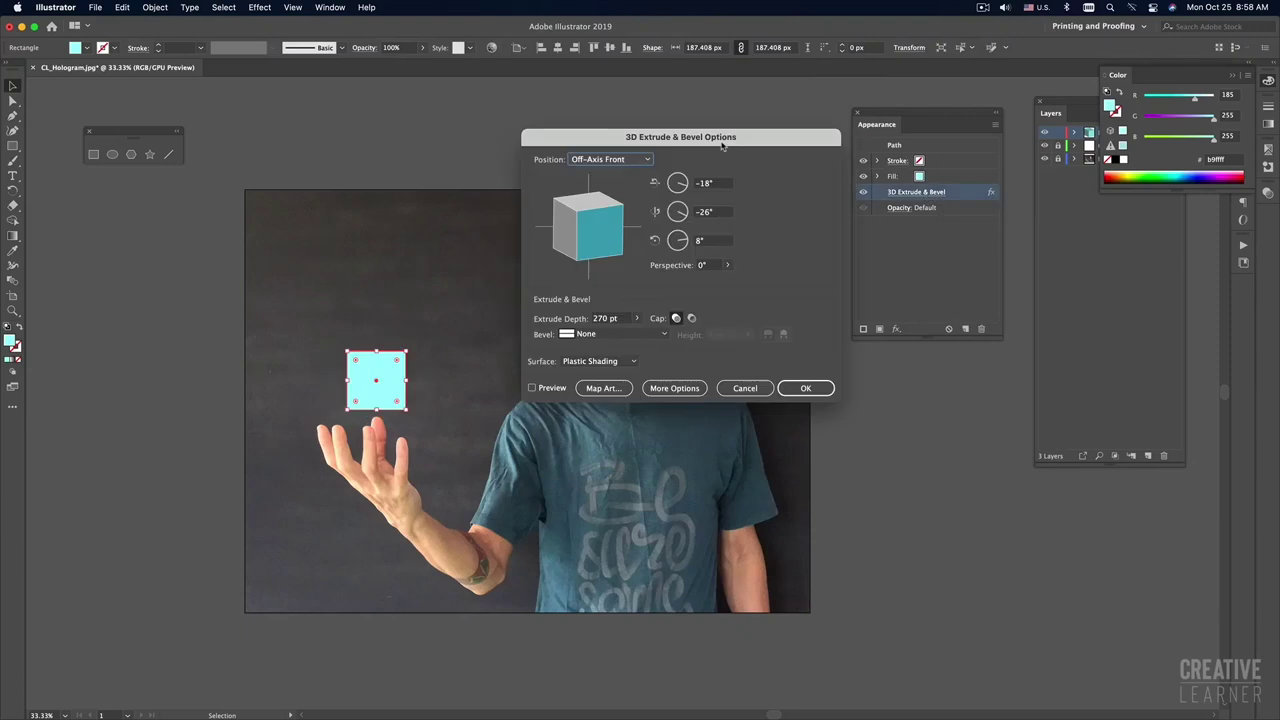
{"action": "left_click", "coordinate": [810, 386]}
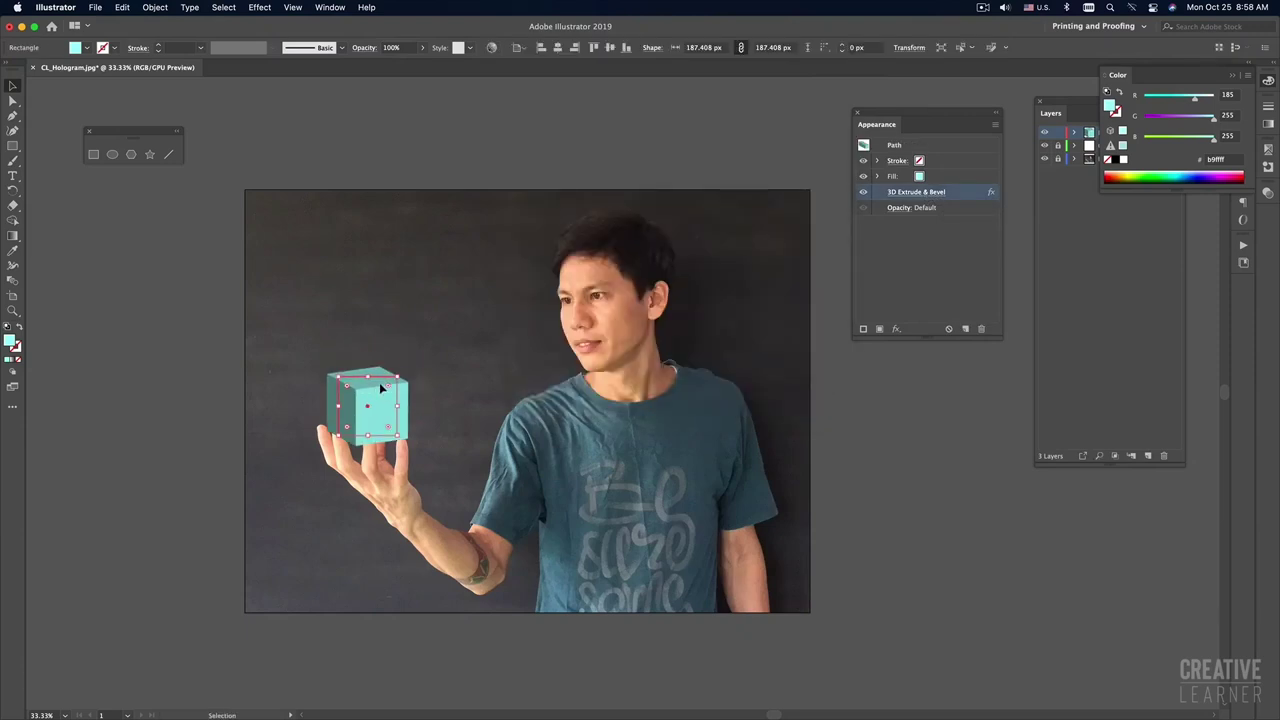
{"action": "left_click", "coordinate": [888, 457]}
Step: Expand the cube's 3D appearance into paths and select the expanded cube
{"action": "left_click", "coordinate": [155, 7]}
{"action": "left_click", "coordinate": [176, 178]}
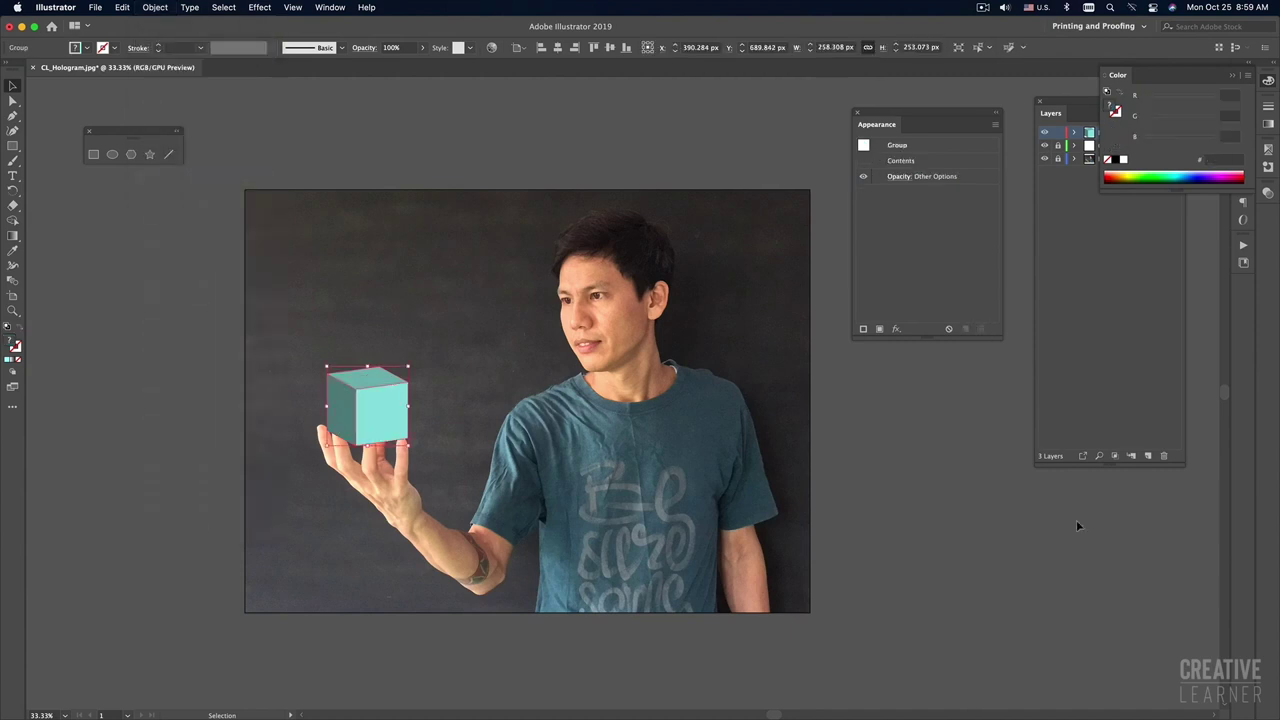
{"action": "left_click", "coordinate": [386, 420]}
{"action": "left_click", "coordinate": [364, 444], "text": "shift"}
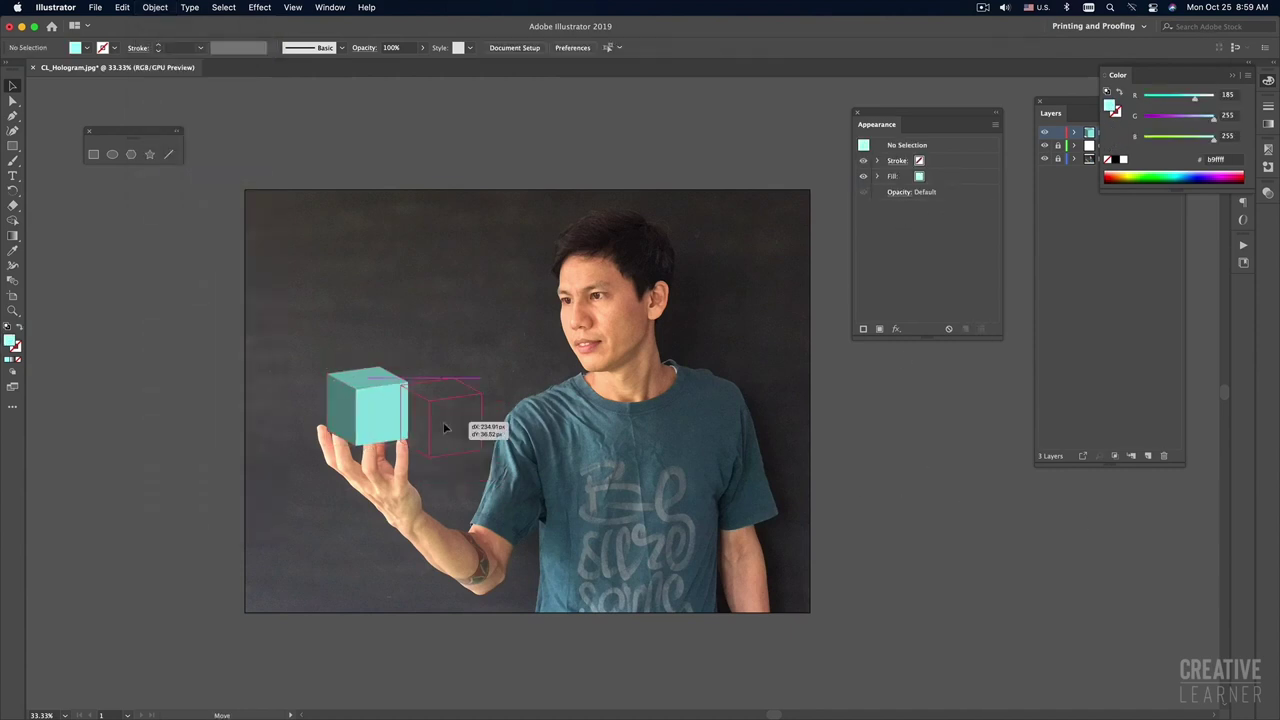
{"action": "key", "text": "m"}
{"action": "left_click_drag", "start_coordinate": [143, 268], "coordinate": [186, 313]}
{"action": "key", "text": "Delete"}
{"action": "left_click", "coordinate": [155, 7]}
{"action": "left_click", "coordinate": [460, 407]}
{"action": "key", "text": "v"}
{"action": "left_click", "coordinate": [400, 420]}
Step: Remove the cube's fill and give it a cyan stroke from the Web swatch library
{"action": "left_click", "coordinate": [18, 359]}
{"action": "left_click", "coordinate": [329, 7]}
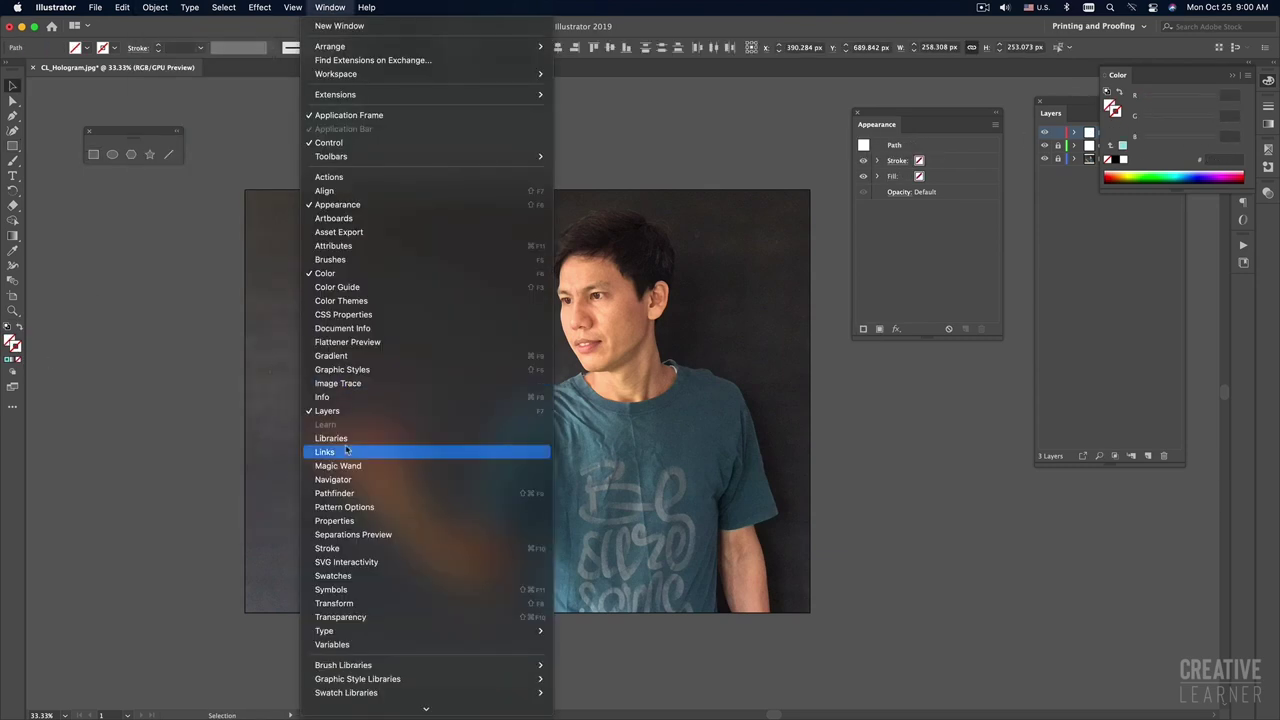
{"action": "left_click", "coordinate": [340, 562]}
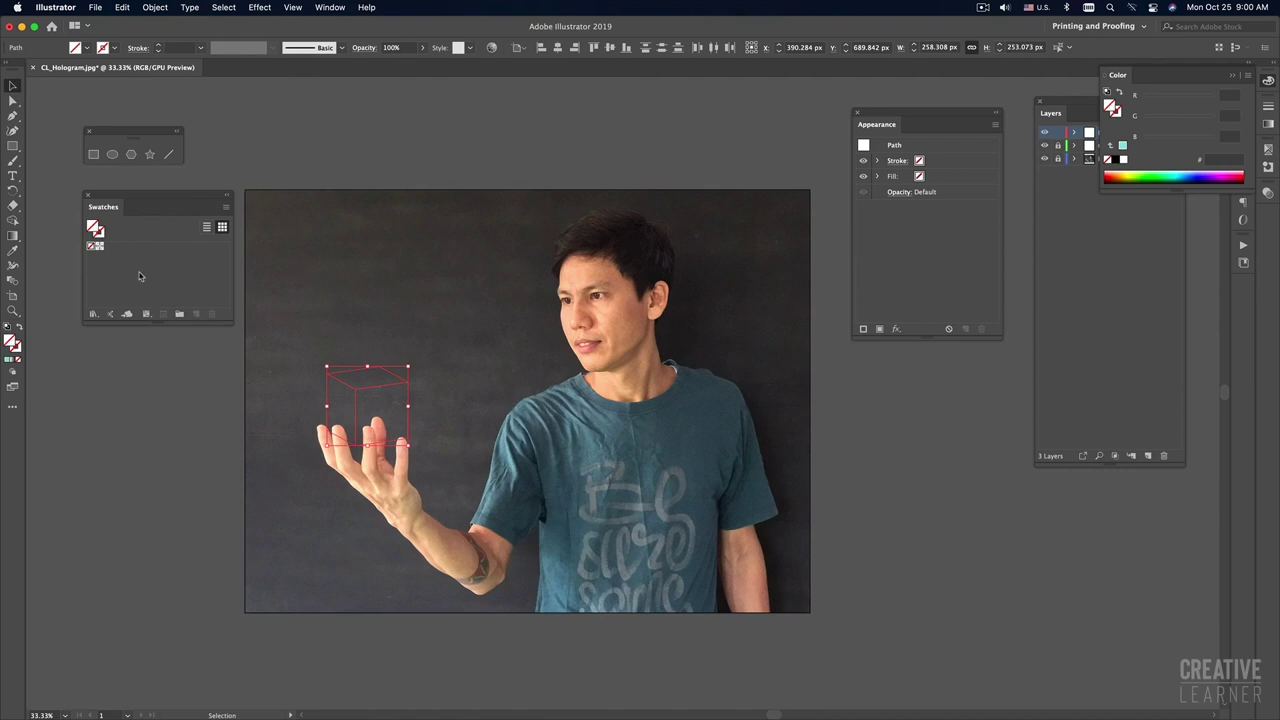
{"action": "left_click", "coordinate": [93, 316]}
{"action": "left_click", "coordinate": [240, 478]}
{"action": "left_click_drag", "start_coordinate": [575, 338], "coordinate": [100, 330]}
{"action": "left_click", "coordinate": [135, 364]}
{"action": "key", "text": "shift+x"}
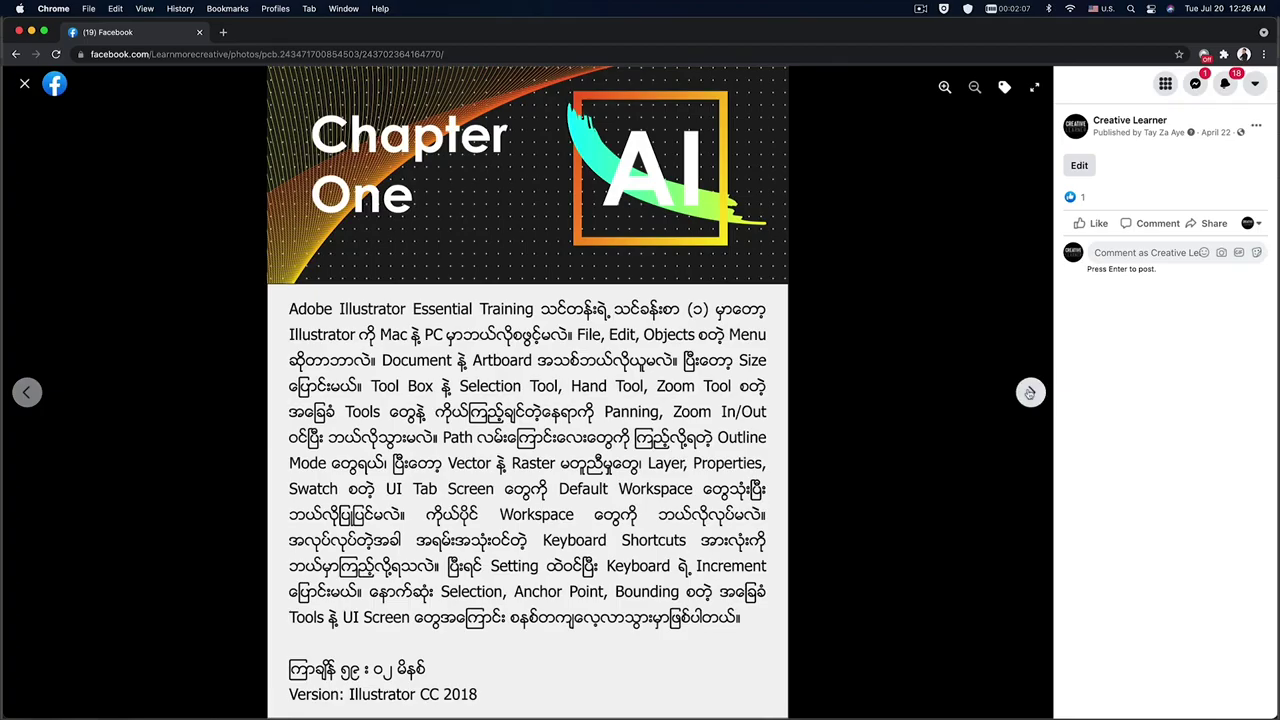
Step: Advance six times to the next chapter's sample photo
{"action": "left_click", "coordinate": [1030, 393]}
{"action": "left_click", "coordinate": [1031, 394]}
{"action": "left_click", "coordinate": [1031, 394]}
{"action": "left_click", "coordinate": [1031, 394]}
{"action": "left_click", "coordinate": [1031, 394]}
{"action": "left_click", "coordinate": [1031, 394]}
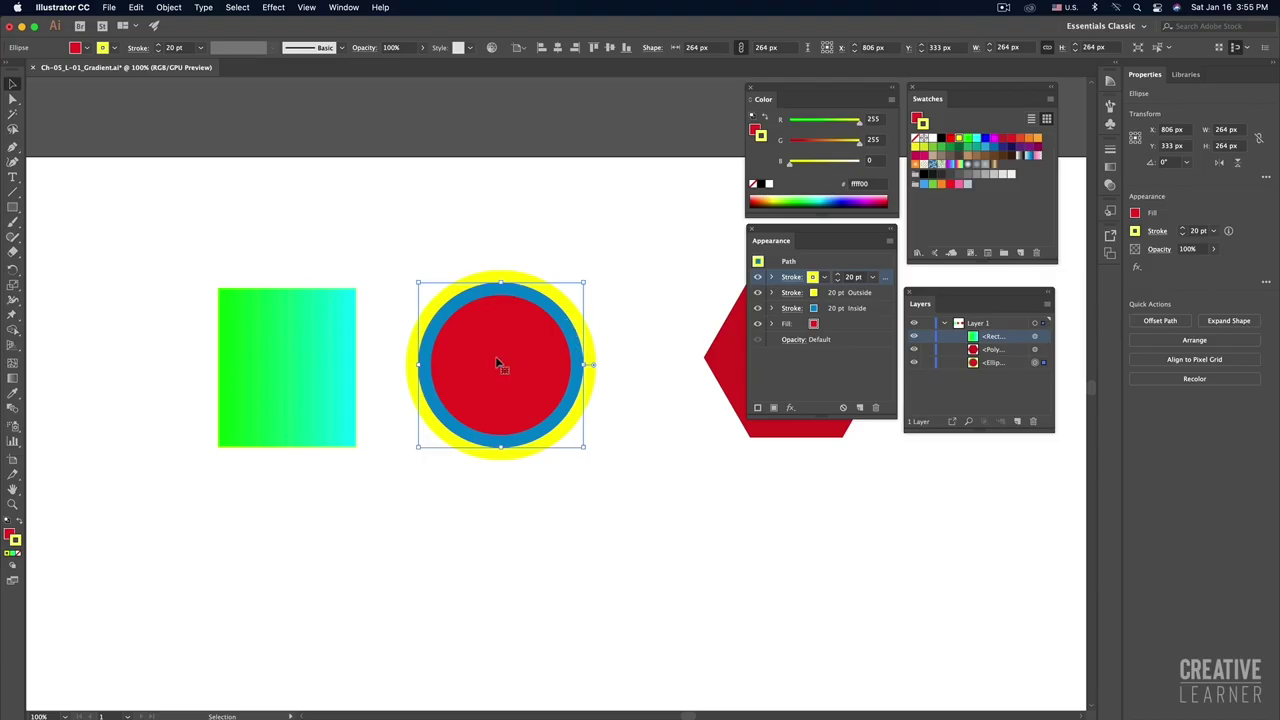
Step: Toggle Outline view on the gradient artwork and select the circle's yellow outer stroke
{"action": "key", "text": "ctrl+y"}
{"action": "key", "text": "ctrl+equal"}
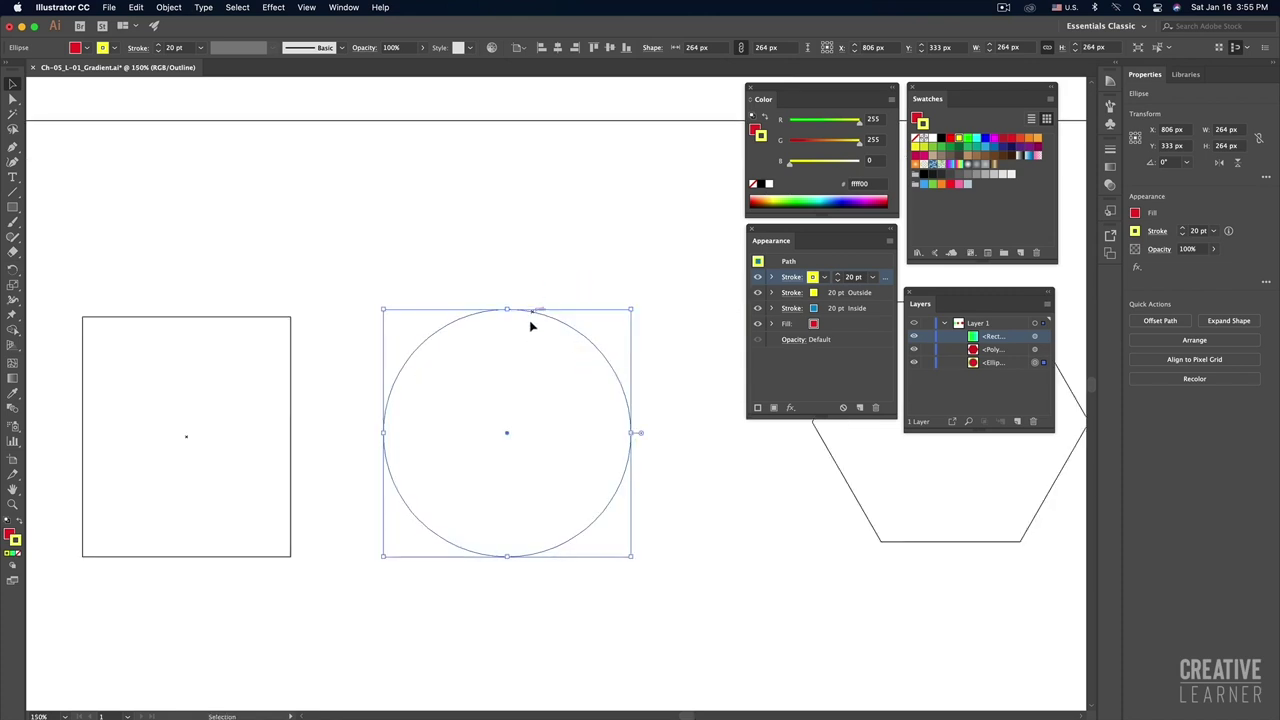
{"action": "key", "text": "ctrl+y"}
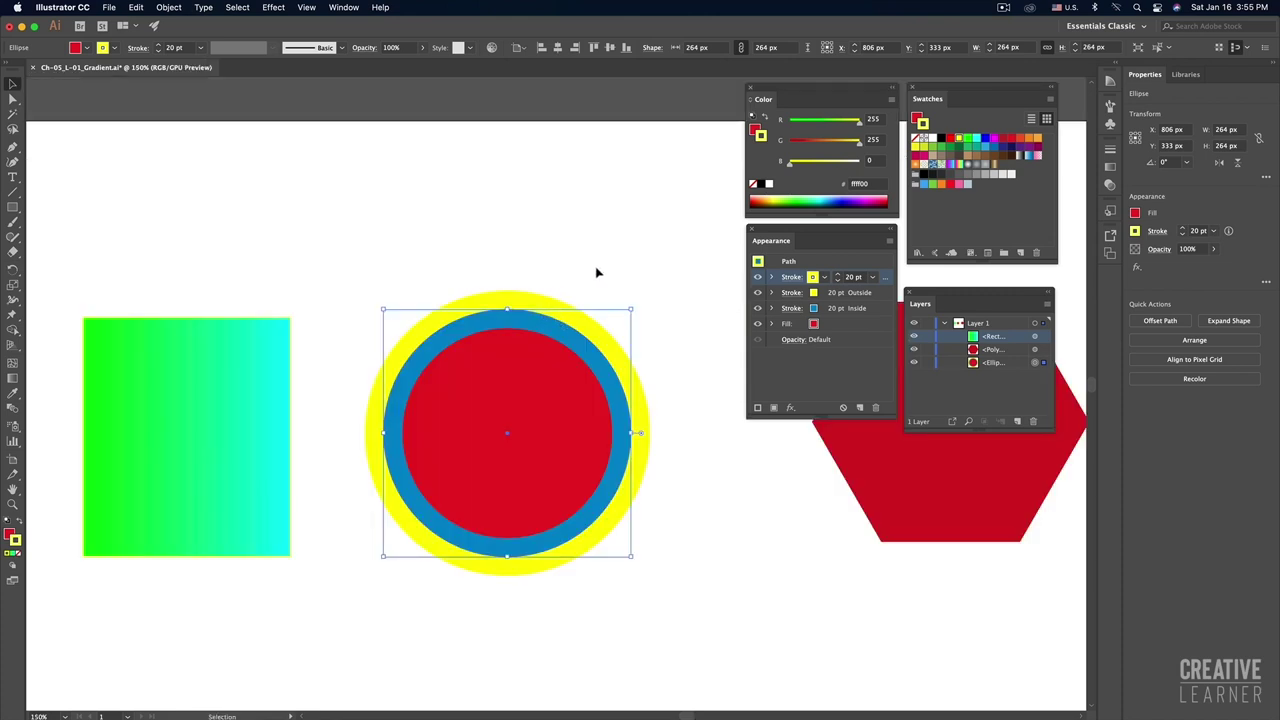
{"action": "left_click", "coordinate": [845, 292]}
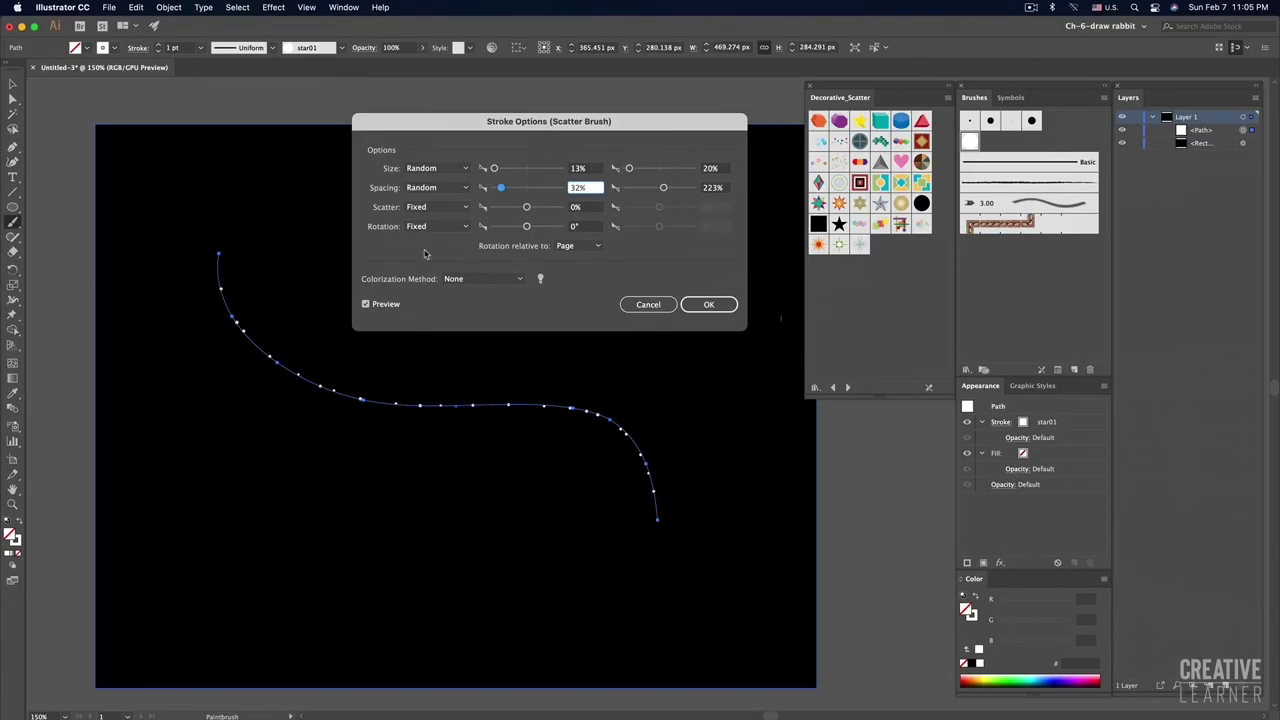
Step: Increase the star scatter brush spread and add a small cyan square at the tile's edge
{"action": "left_click", "coordinate": [435, 207]}
{"action": "left_click_drag", "start_coordinate": [526, 207], "coordinate": [537, 208]}
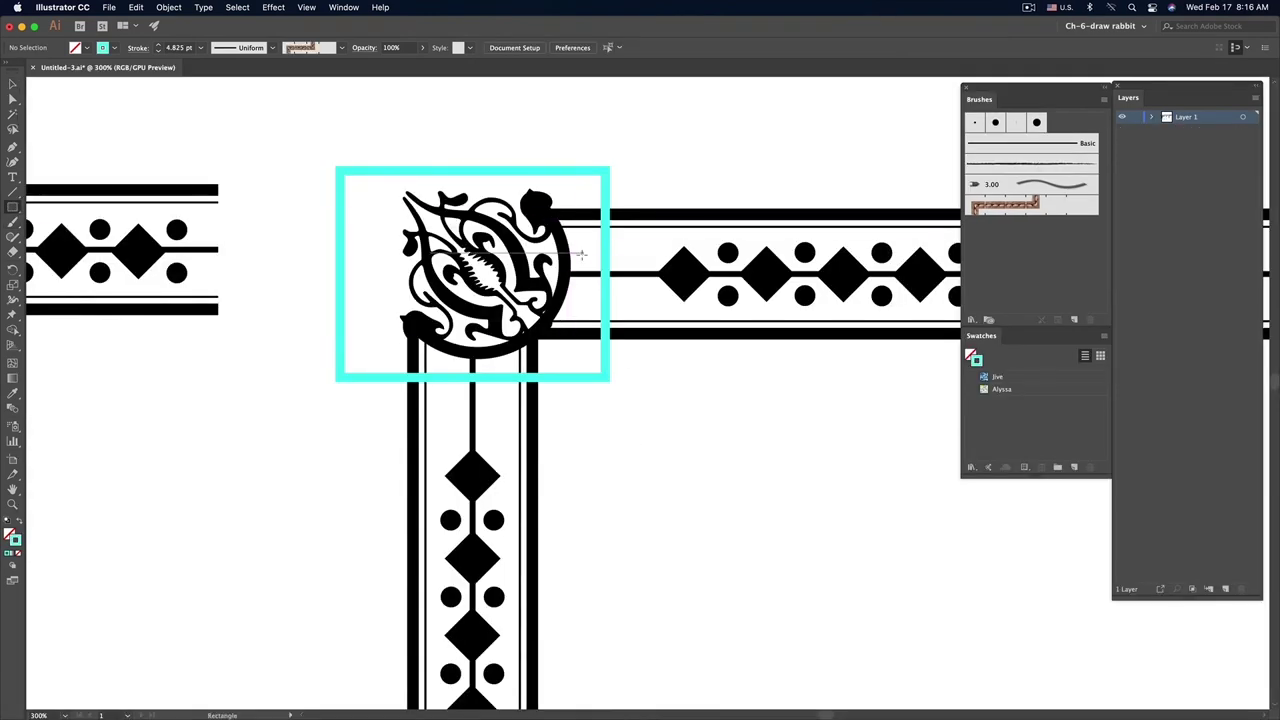
{"action": "left_click_drag", "start_coordinate": [580, 254], "coordinate": [606, 300]}
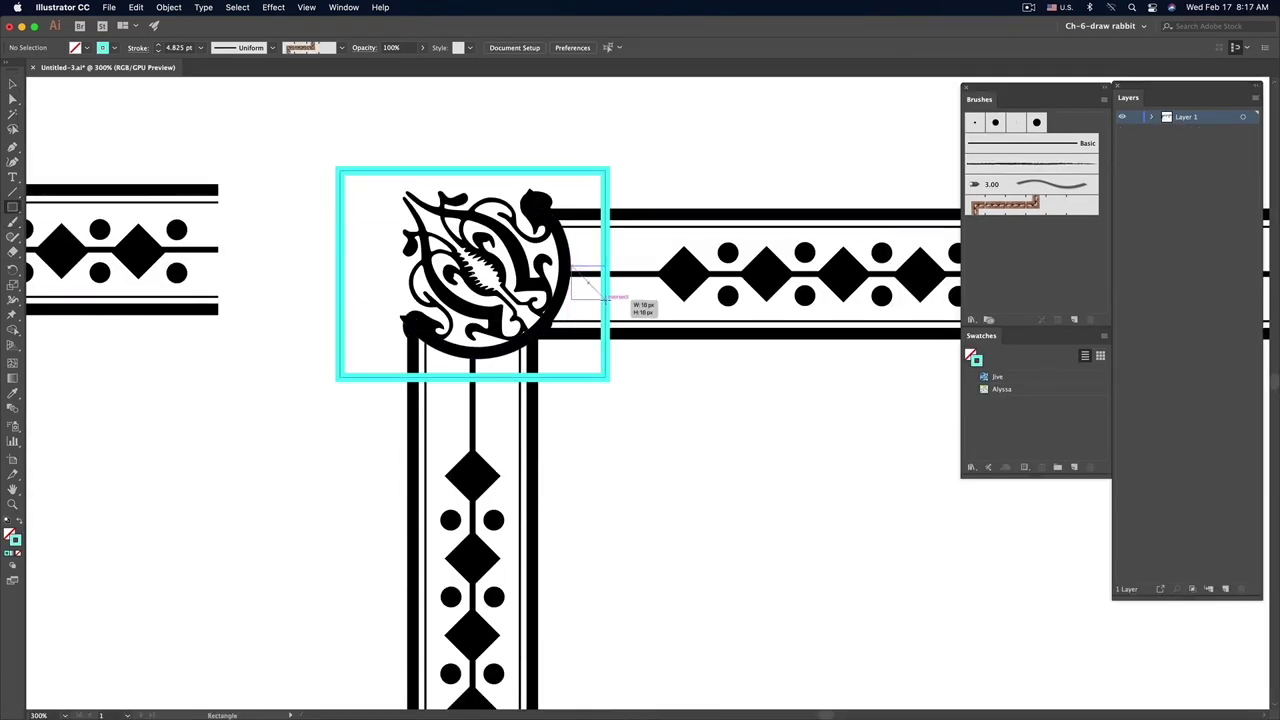
{"action": "key", "text": "ctrl+equal"}
{"action": "key", "text": "shift+x"}
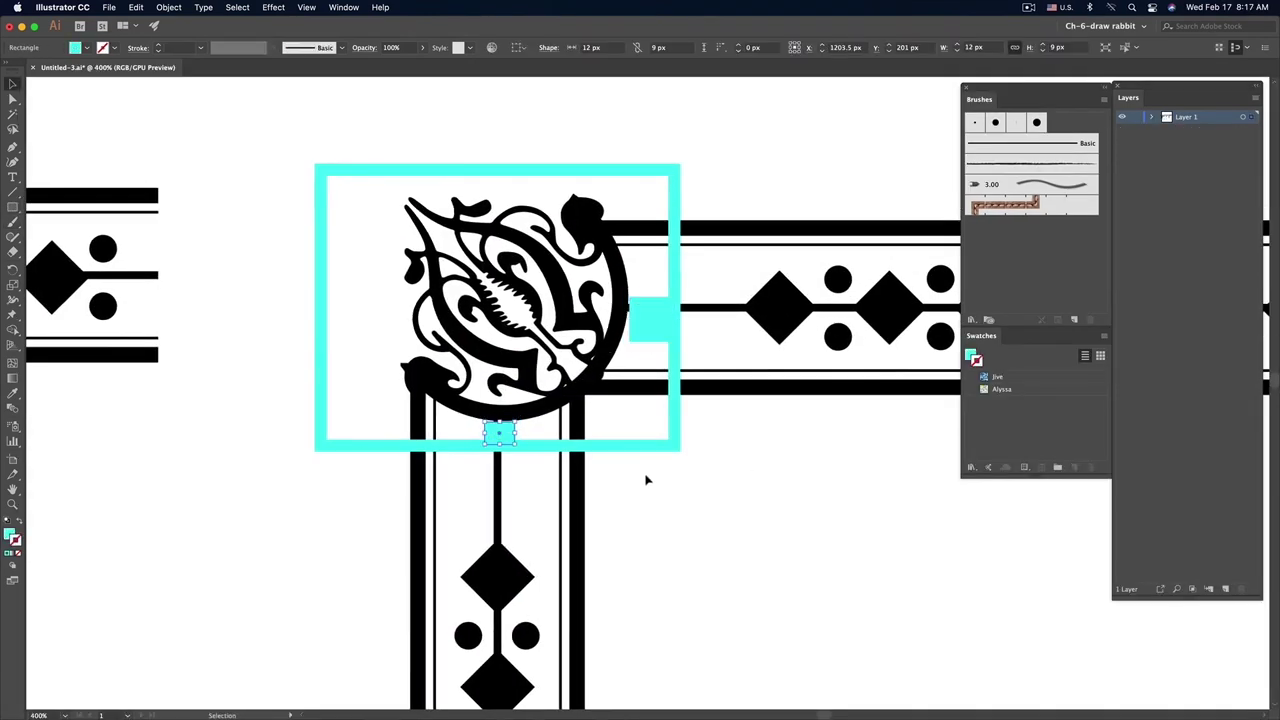
{"action": "left_click", "coordinate": [767, 479]}
{"action": "left_click", "coordinate": [653, 312]}
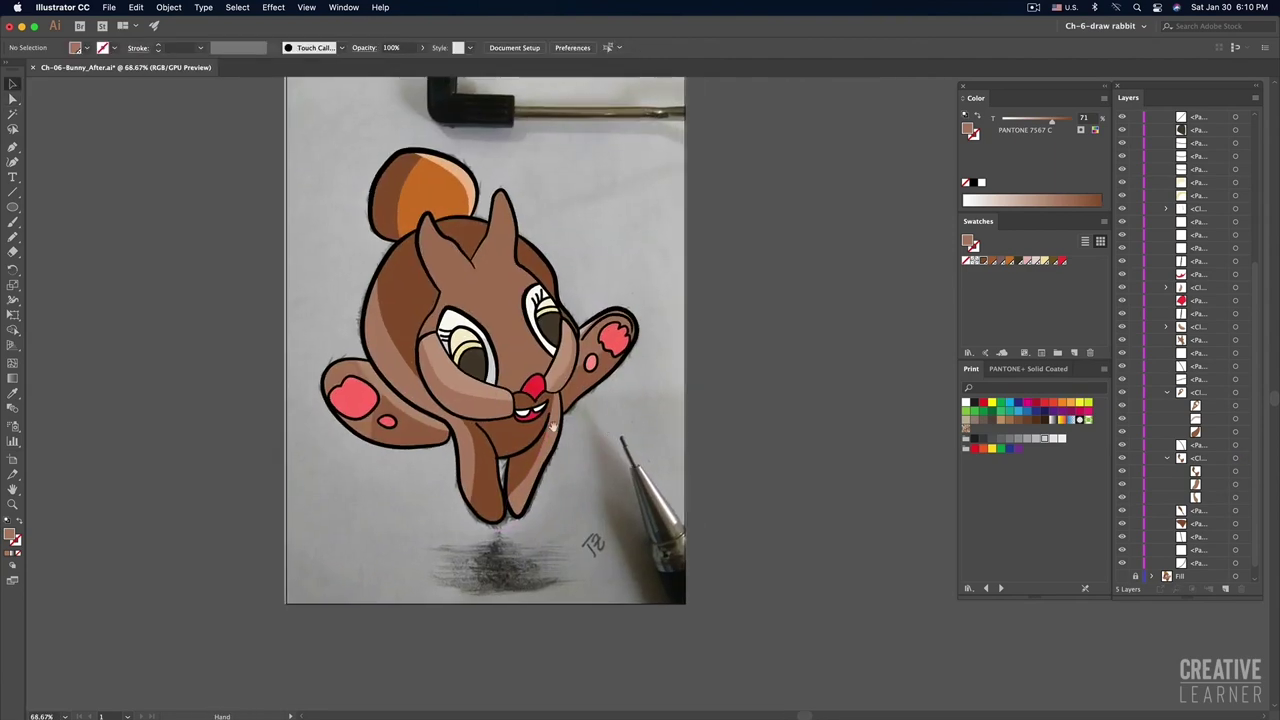
Step: Make a vertically reflected copy of the bar and move it to form an M
{"action": "left_click", "coordinate": [571, 452]}
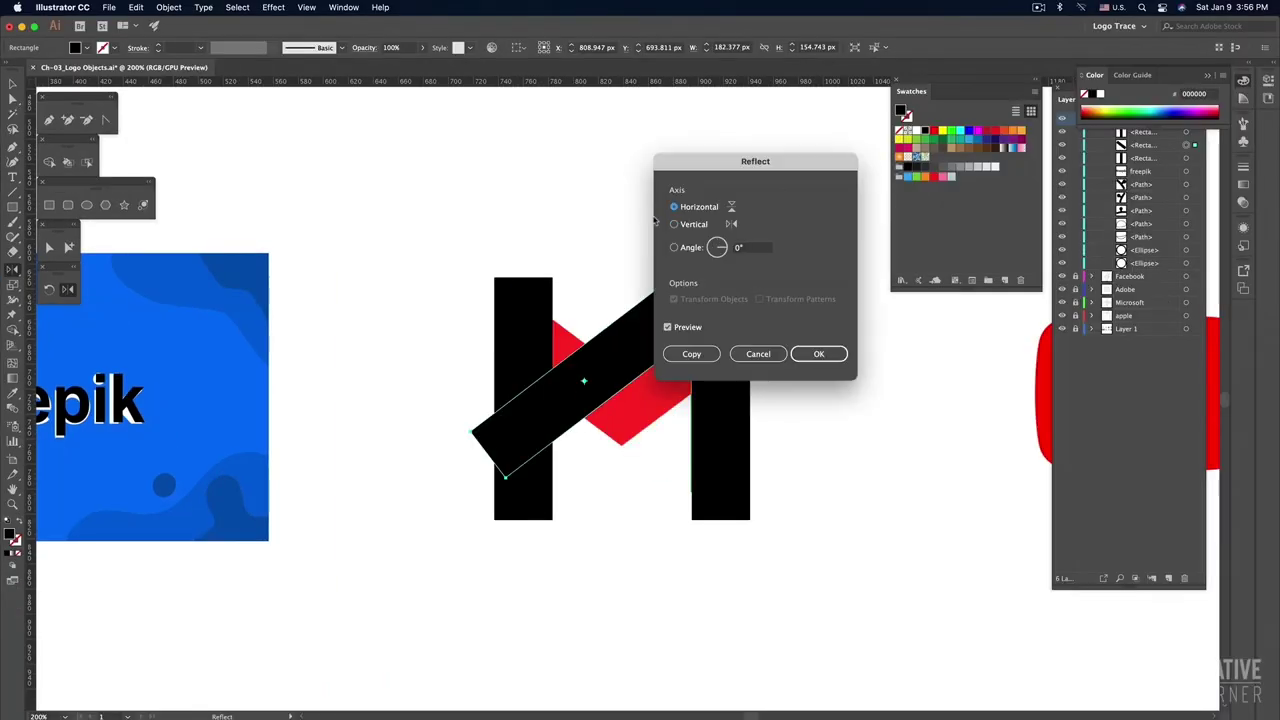
{"action": "left_click", "coordinate": [674, 224]}
{"action": "left_click", "coordinate": [667, 327]}
{"action": "left_click", "coordinate": [691, 354]}
{"action": "mouse_move", "coordinate": [675, 322]}
{"action": "left_mouse_down"}
{"action": "mouse_move", "coordinate": [777, 368]}
{"action": "mouse_move", "coordinate": [753, 316]}
{"action": "left_mouse_up"}
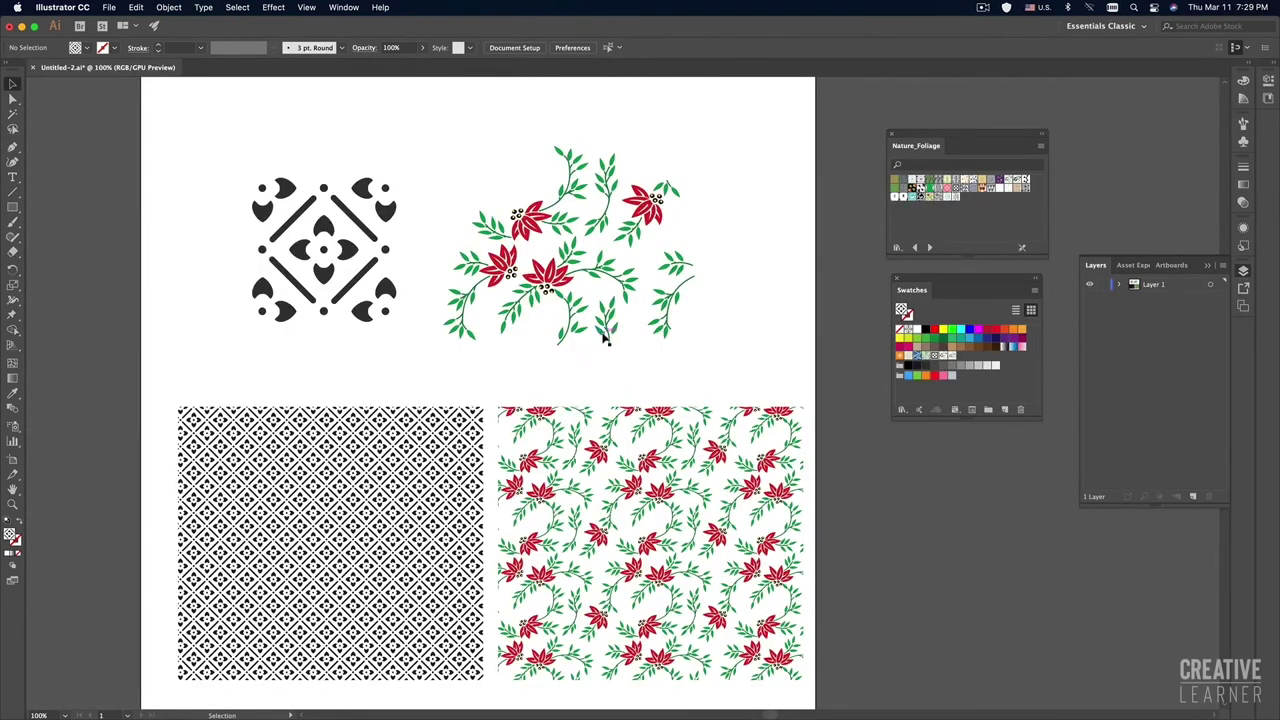
Step: View the floral artwork in Outline mode, then back in Preview, and select it
{"action": "left_click", "coordinate": [600, 340]}
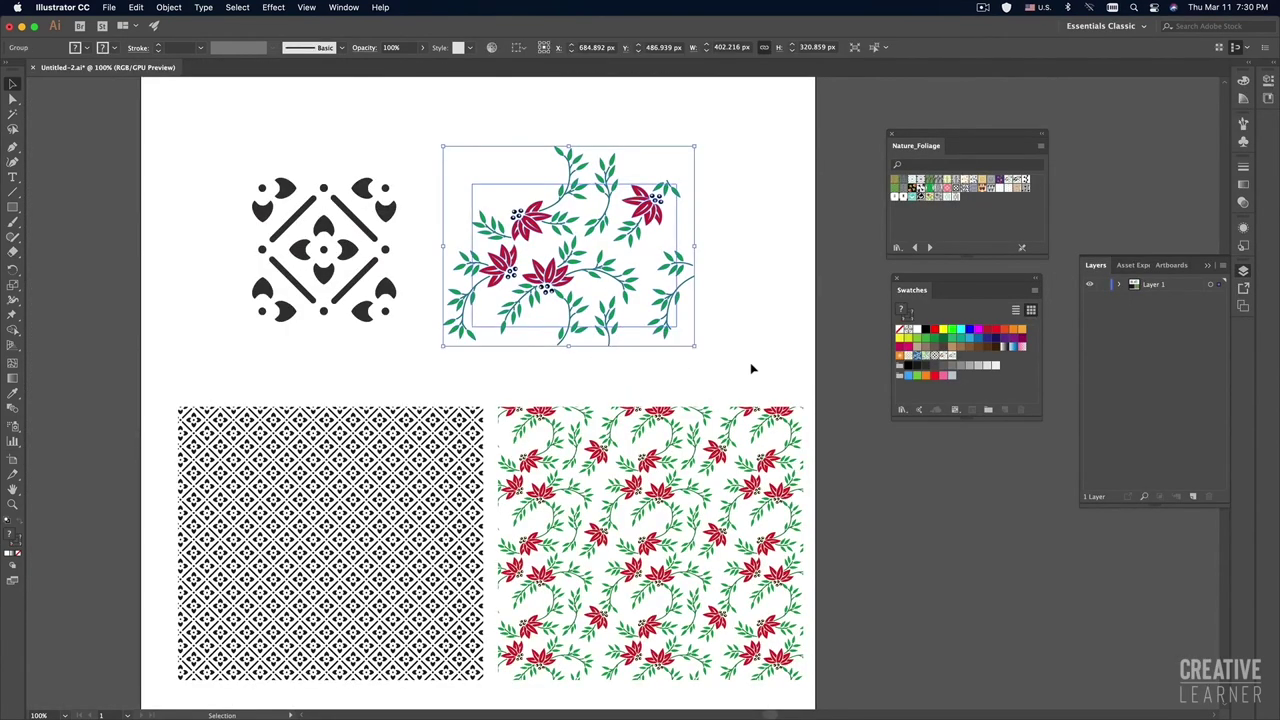
{"action": "key", "text": "super+y"}
{"action": "left_click", "coordinate": [721, 254]}
{"action": "key", "text": "super+y"}
{"action": "scroll", "coordinate": [598, 355], "scroll_direction": "down", "scroll_amount": 1}
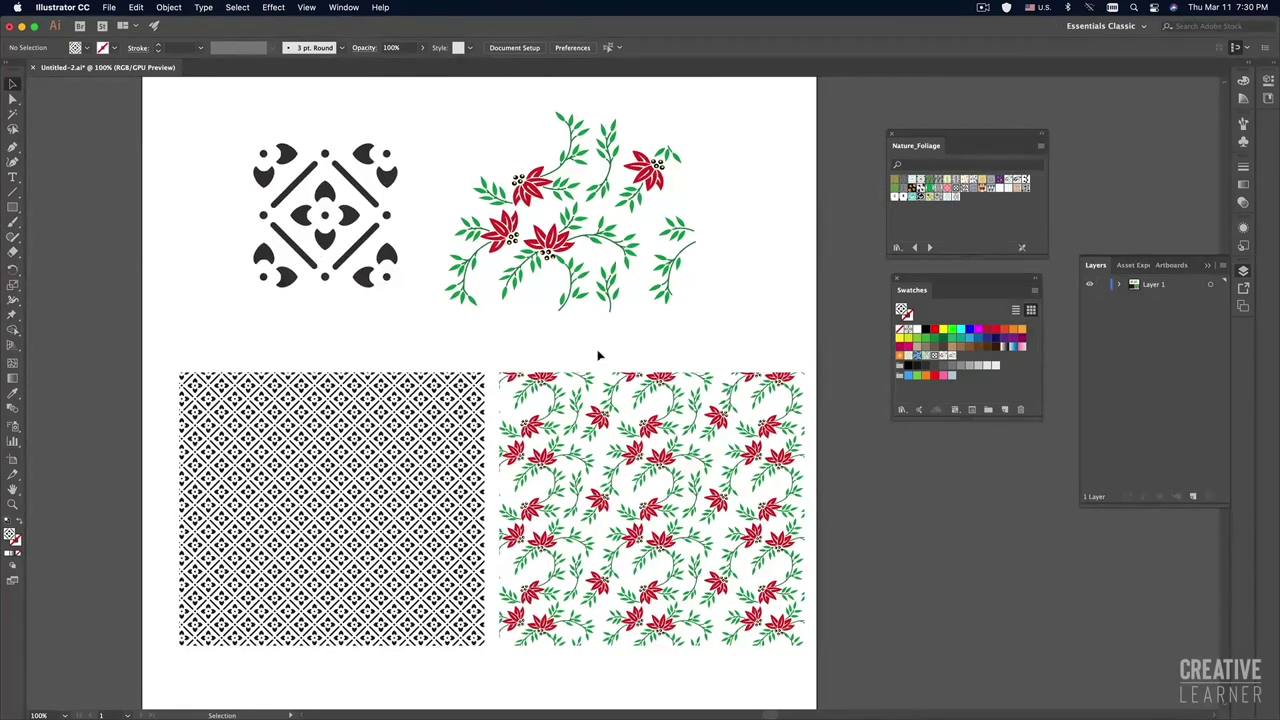
{"action": "left_click", "coordinate": [612, 314]}
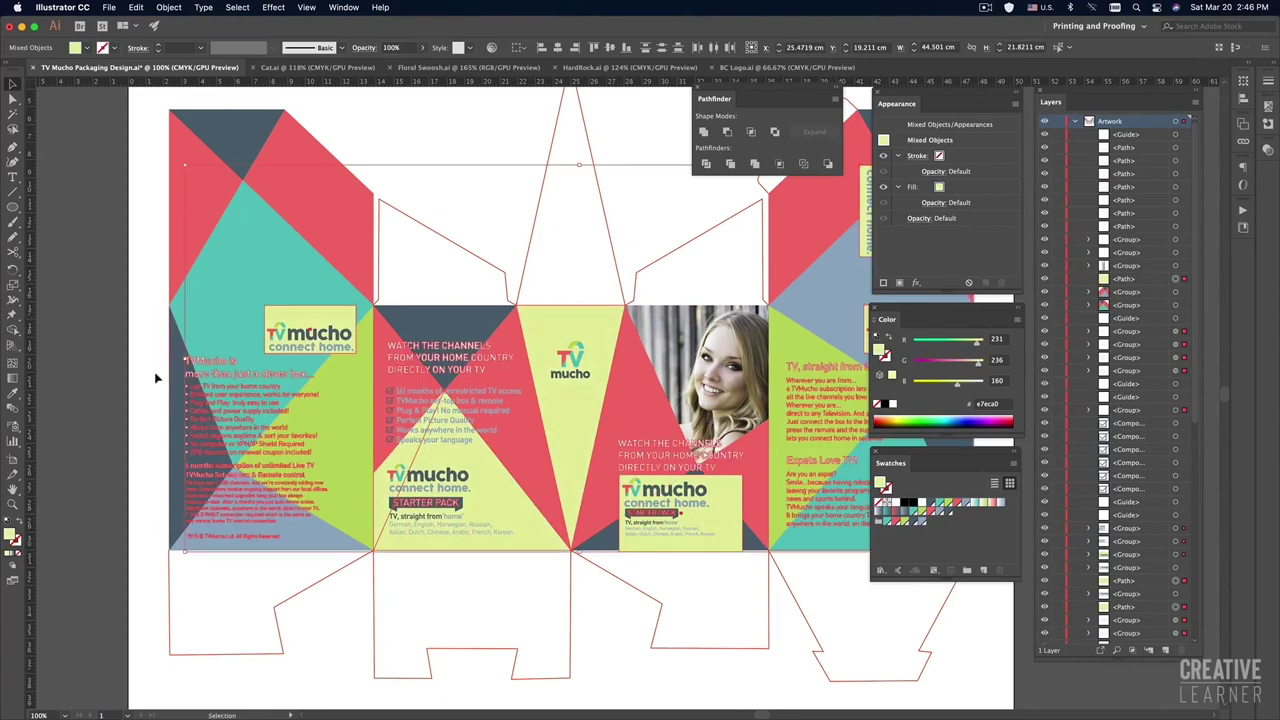
Step: In the TV mucho packaging, select the logo's teal V and look for matching objects
{"action": "scroll", "coordinate": [576, 507], "scroll_direction": "up", "scroll_amount": 5}
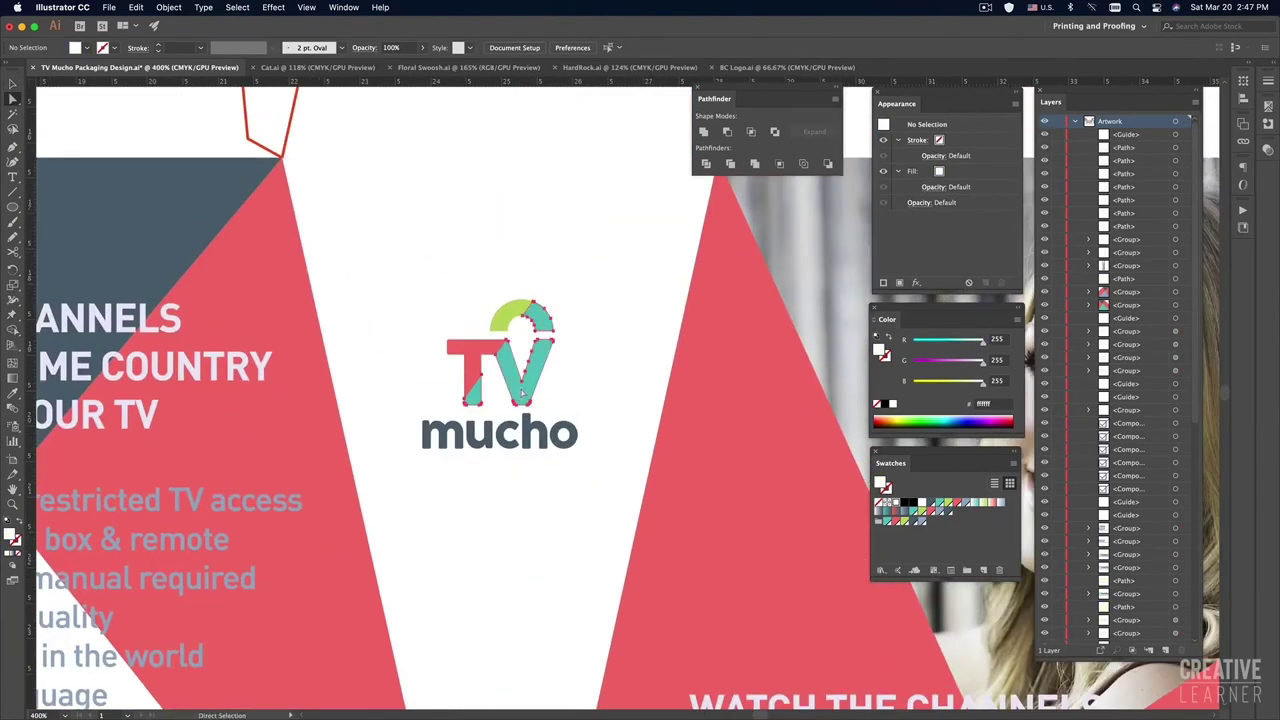
{"action": "left_click", "coordinate": [527, 392]}
{"action": "left_click", "coordinate": [237, 7]}
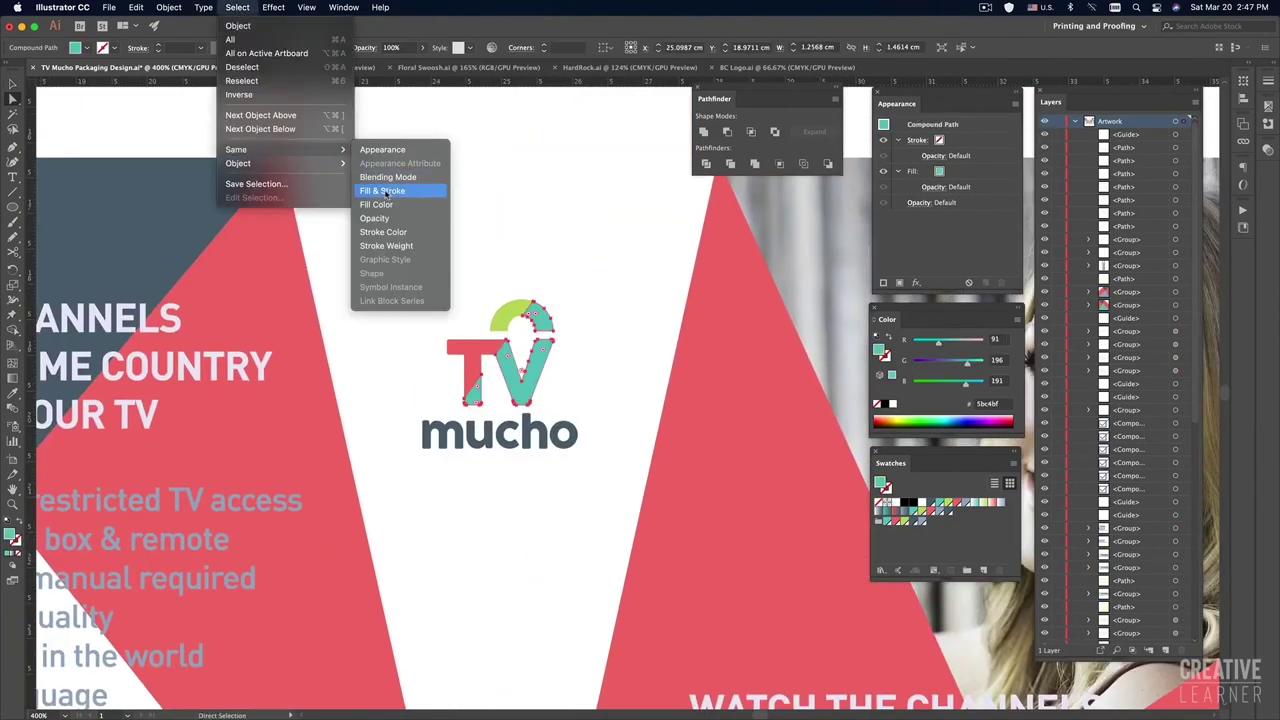